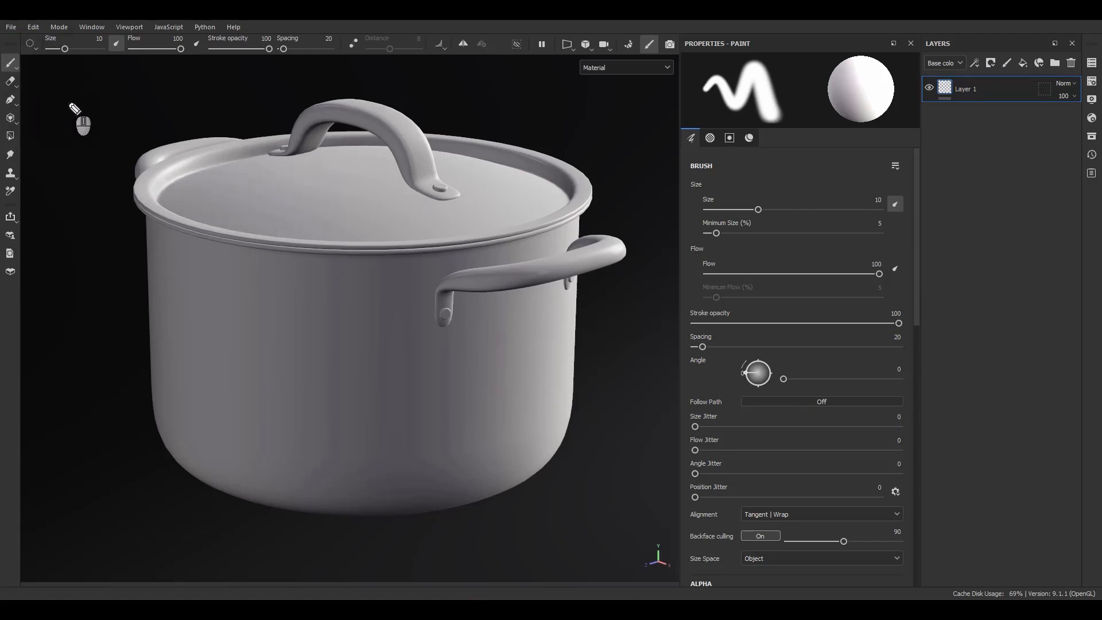
pyautogui.moveTo(59, 73); pyautogui.dragTo(59, 96)
pyautogui.moveTo(60, 73)
pyautogui.mouseDown()
pyautogui.moveTo(60, 95)
pyautogui.moveTo(214, 104)
pyautogui.mouseUp()
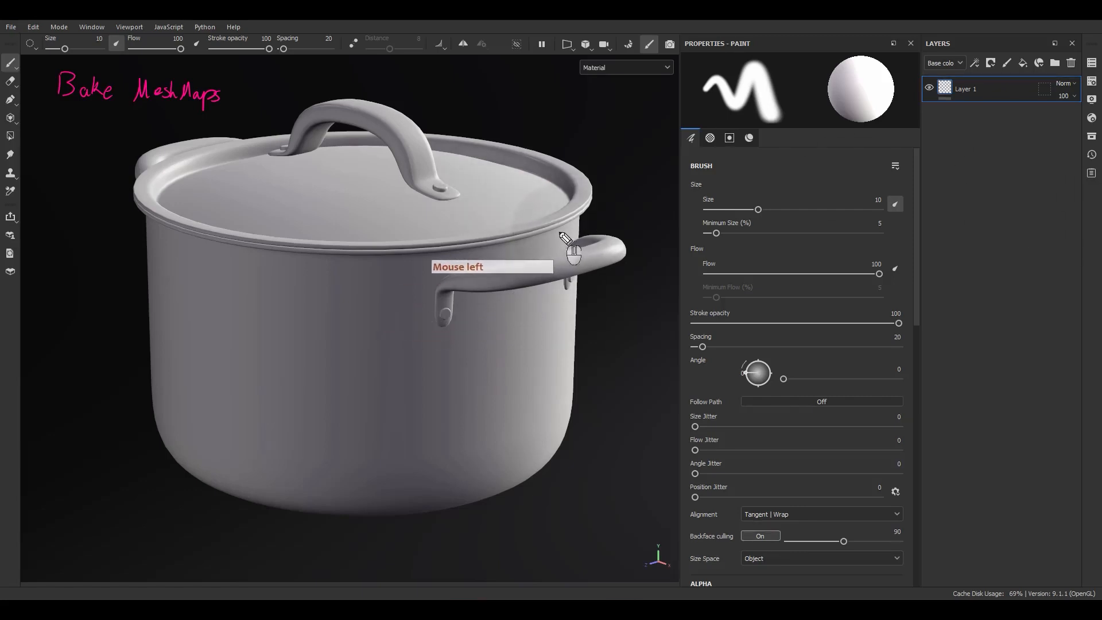
pyautogui.moveTo(561, 217); pyautogui.dragTo(564, 232)
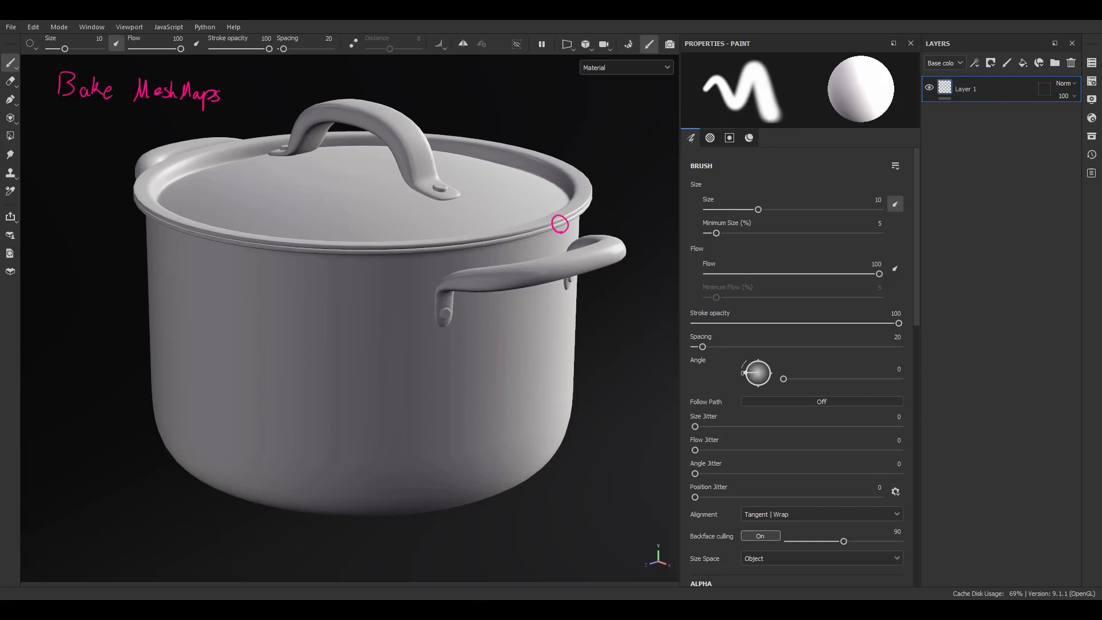
pyautogui.press('Escape')
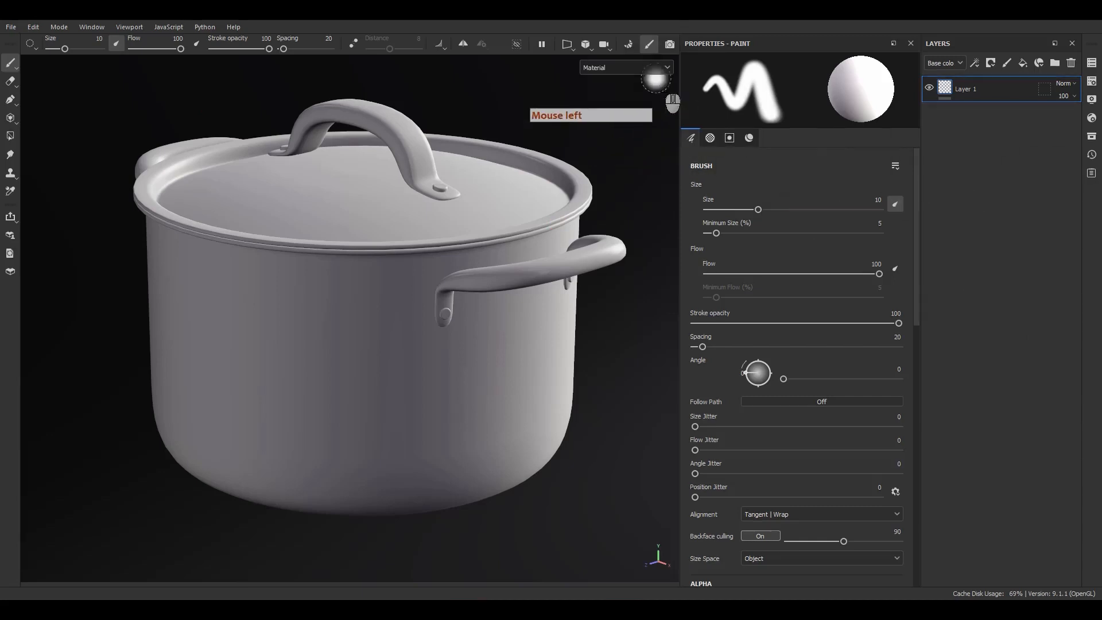
# Switch to mesh map baking mode and include Bent normals among the maps to bake.
pyautogui.click(632, 44)
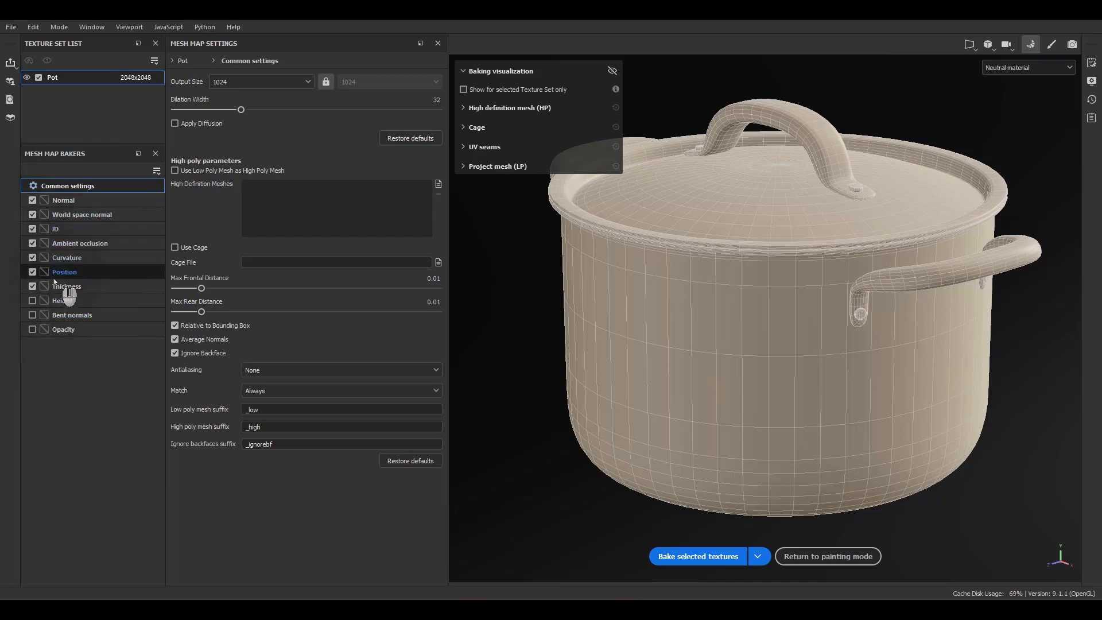
pyautogui.click(32, 315)
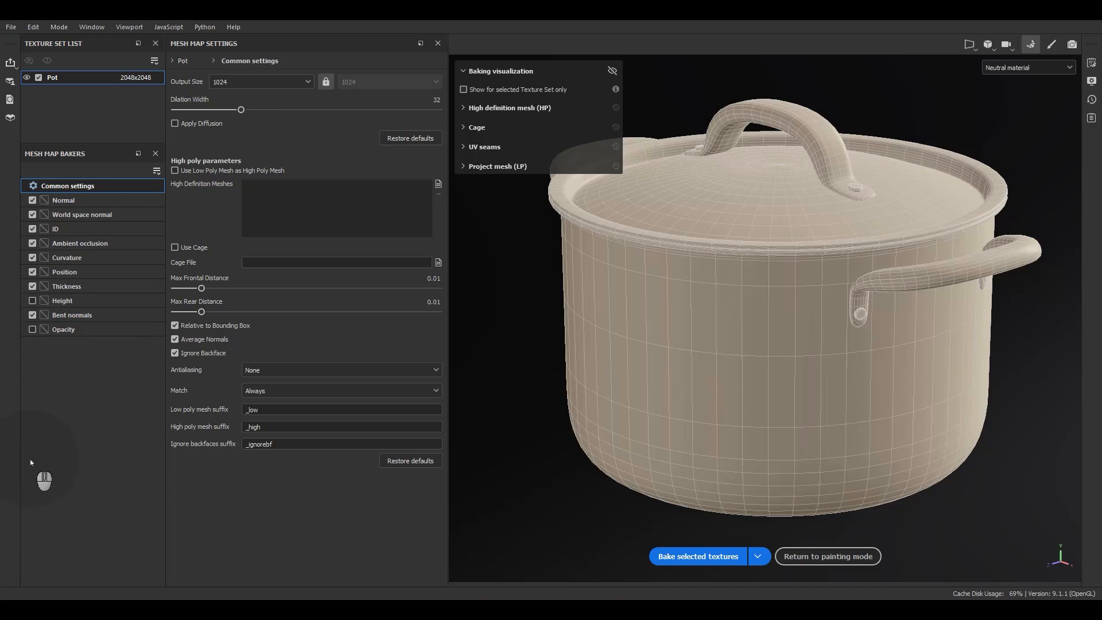
pyautogui.click(34, 316)
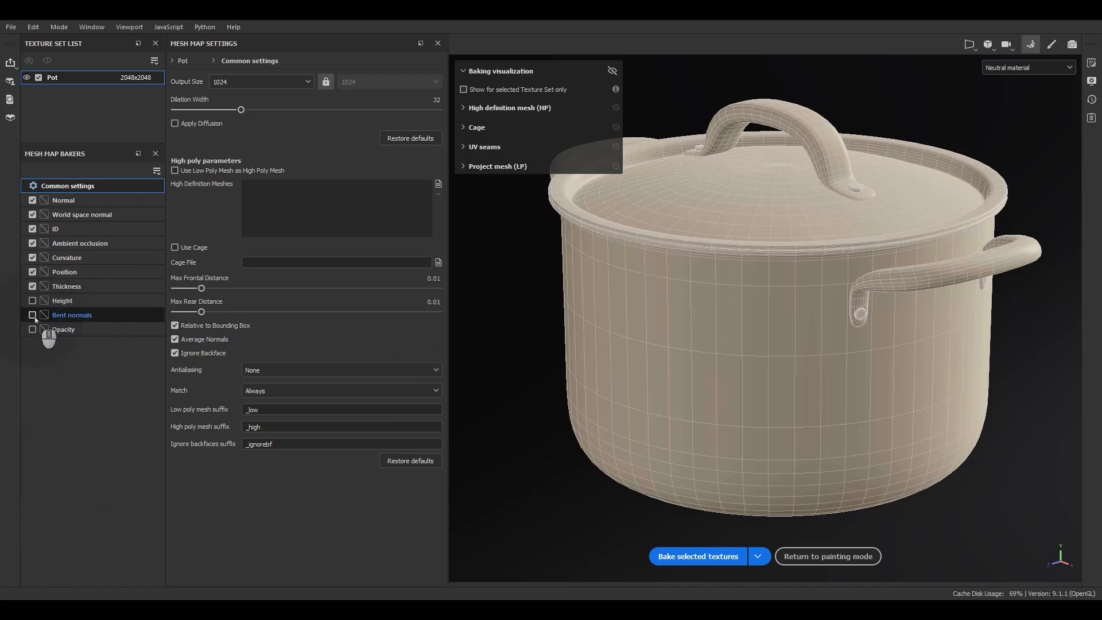
pyautogui.click(33, 315)
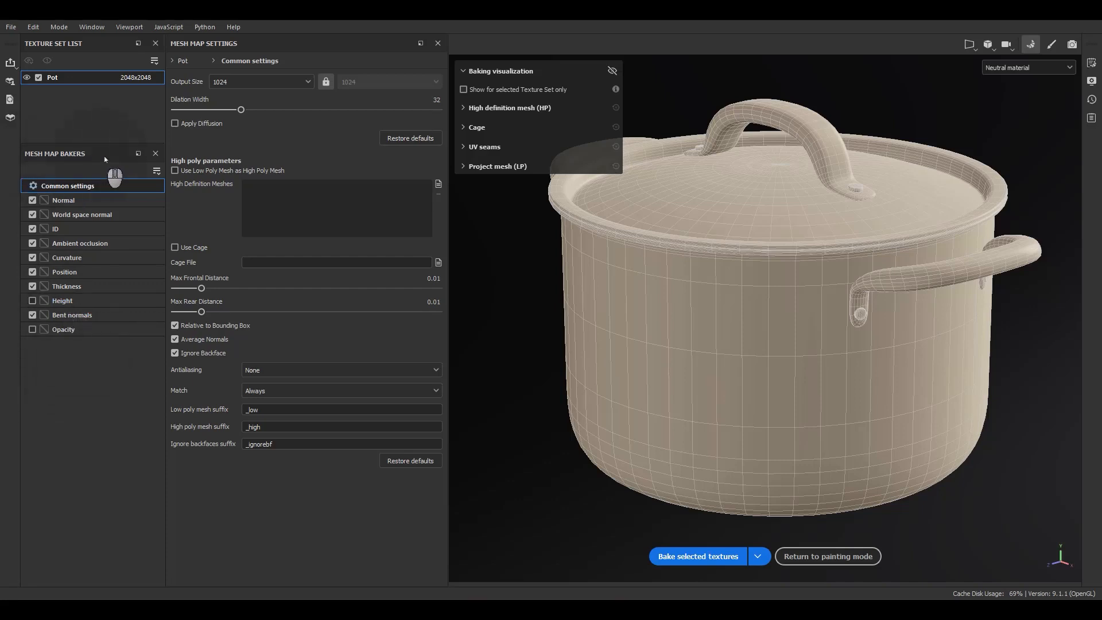
# Review the individual baker settings for Normal, World space normal, ID, Ambient occlusion, Curvature and Position.
pyautogui.click(54, 186)
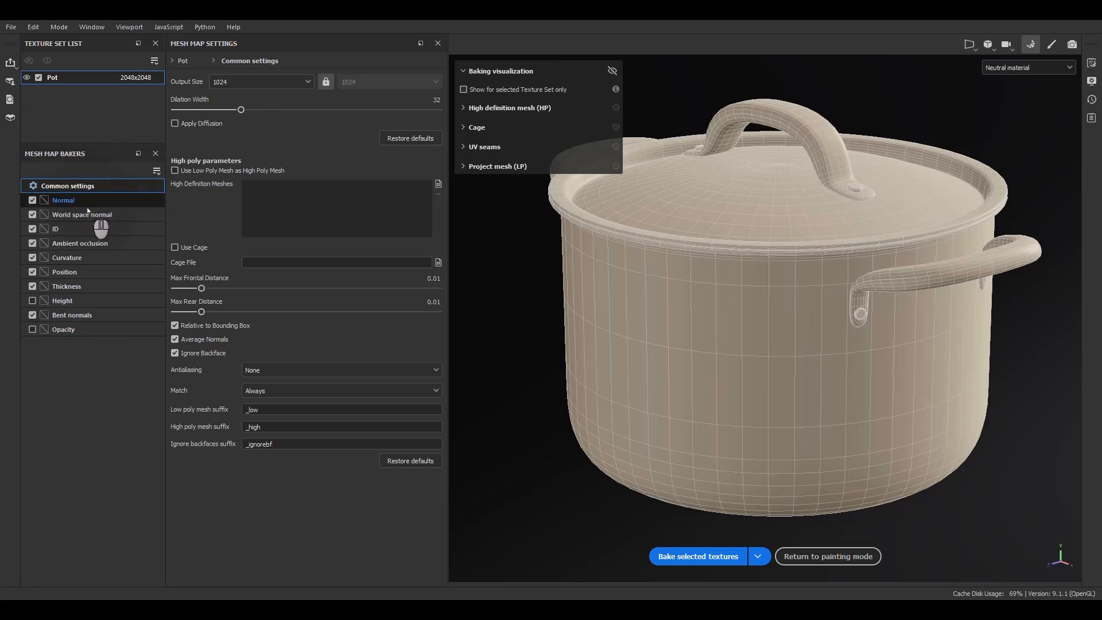
pyautogui.click(83, 200)
pyautogui.click(82, 215)
pyautogui.click(69, 229)
pyautogui.click(77, 244)
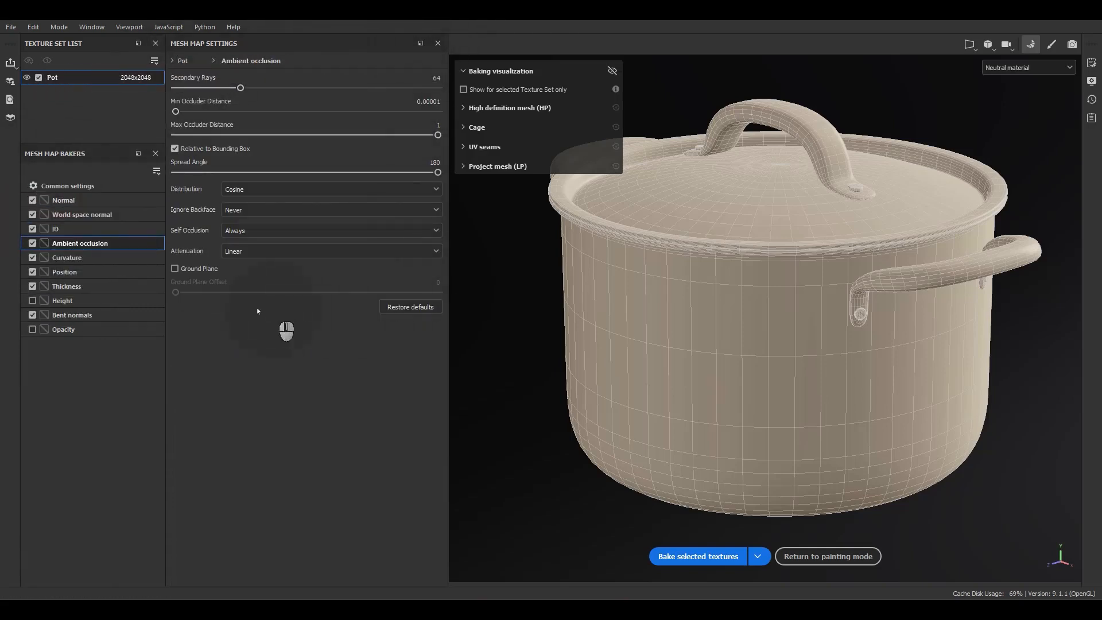
pyautogui.click(74, 257)
pyautogui.click(71, 272)
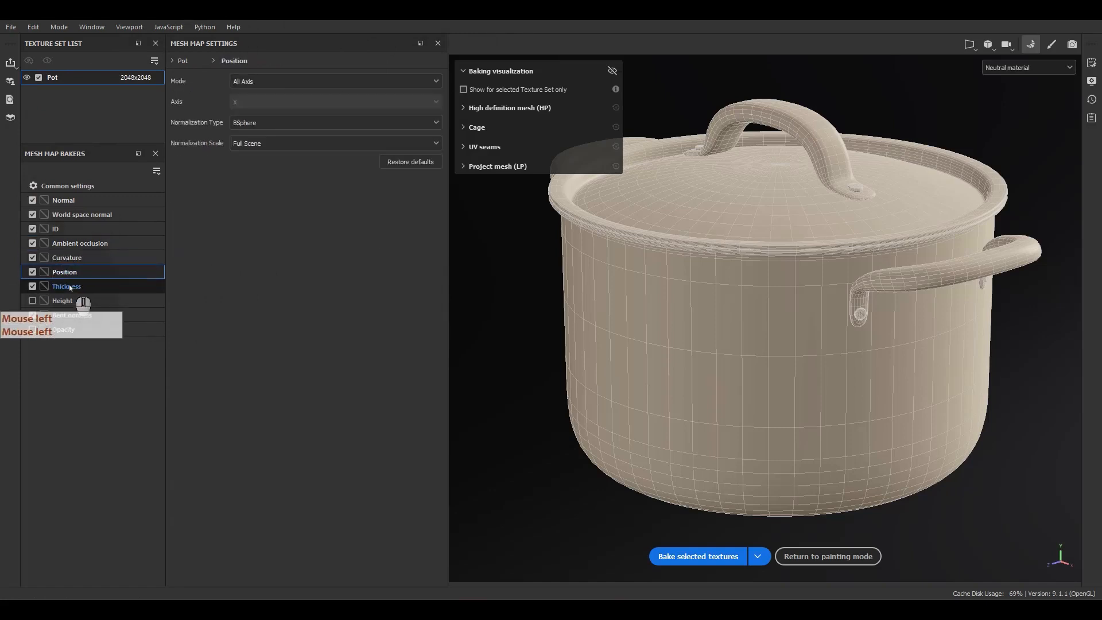
pyautogui.click(83, 200)
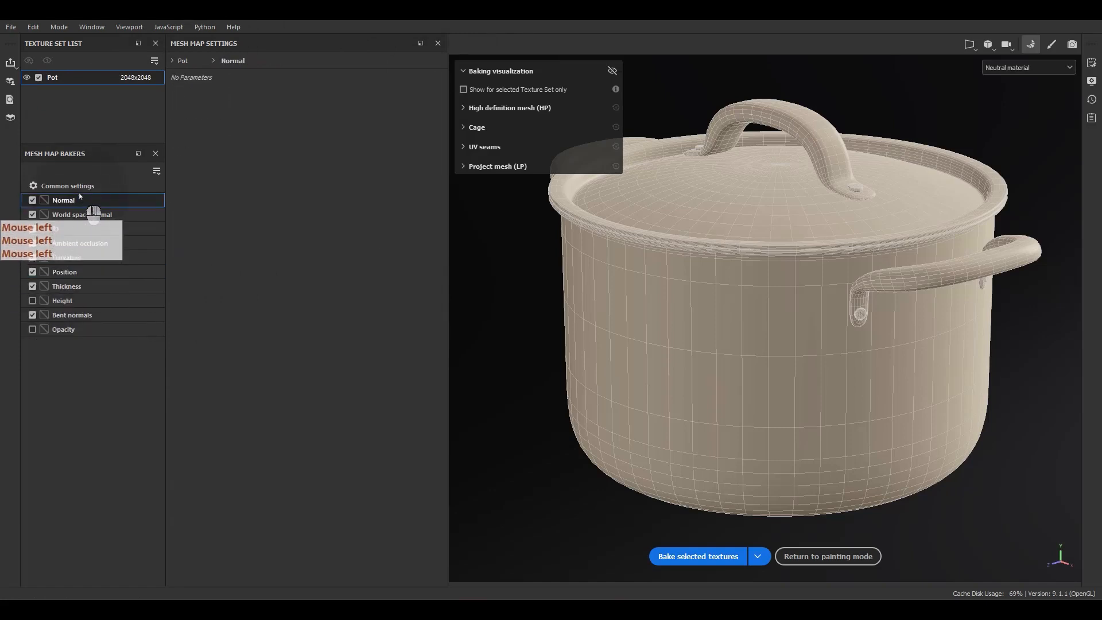
# Set the output size in the common baking settings to 4096.
pyautogui.click(83, 187)
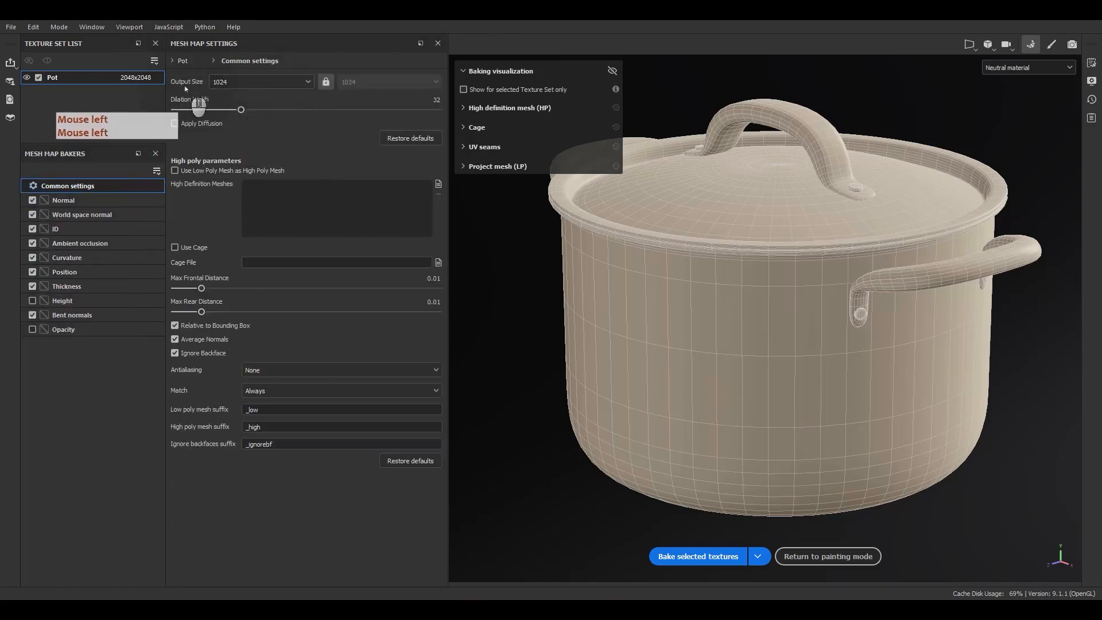
pyautogui.click(248, 83)
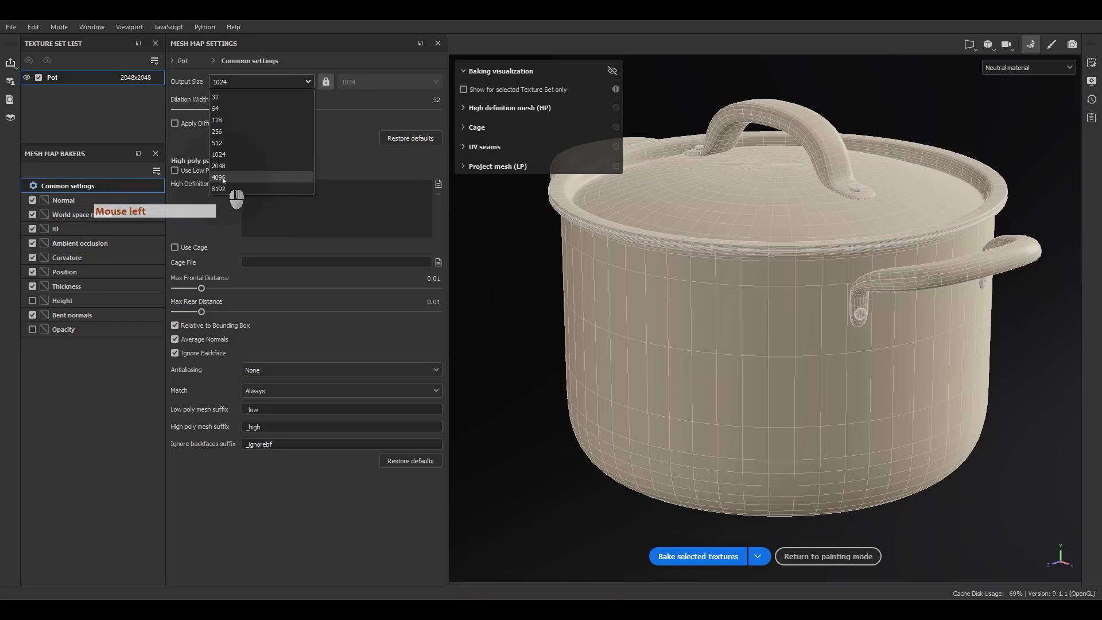
pyautogui.click(223, 177)
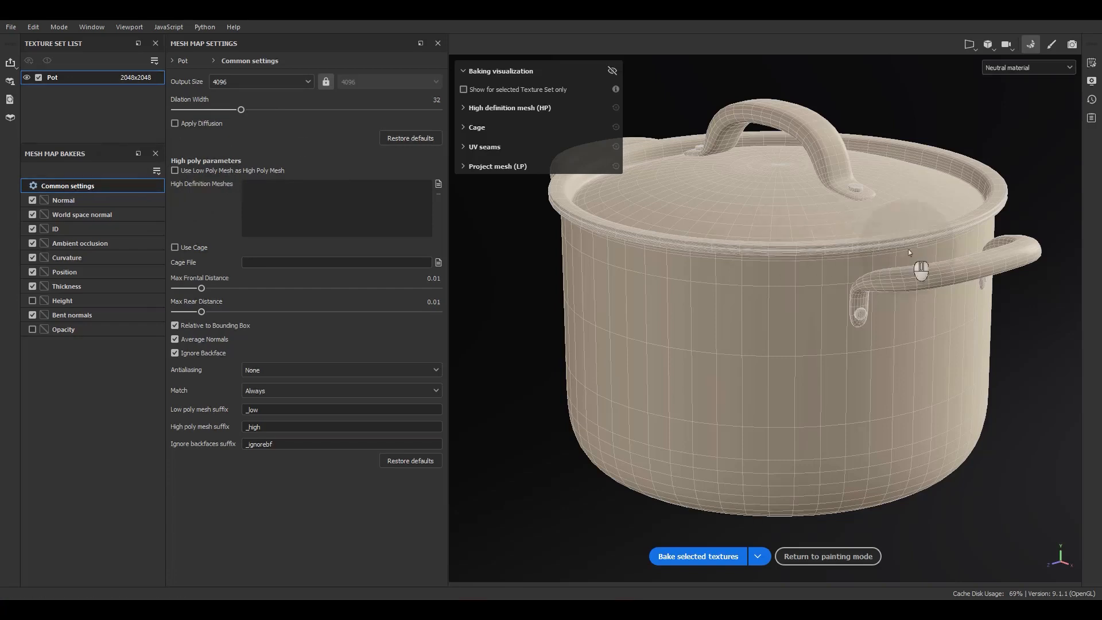
pyautogui.click(878, 63)
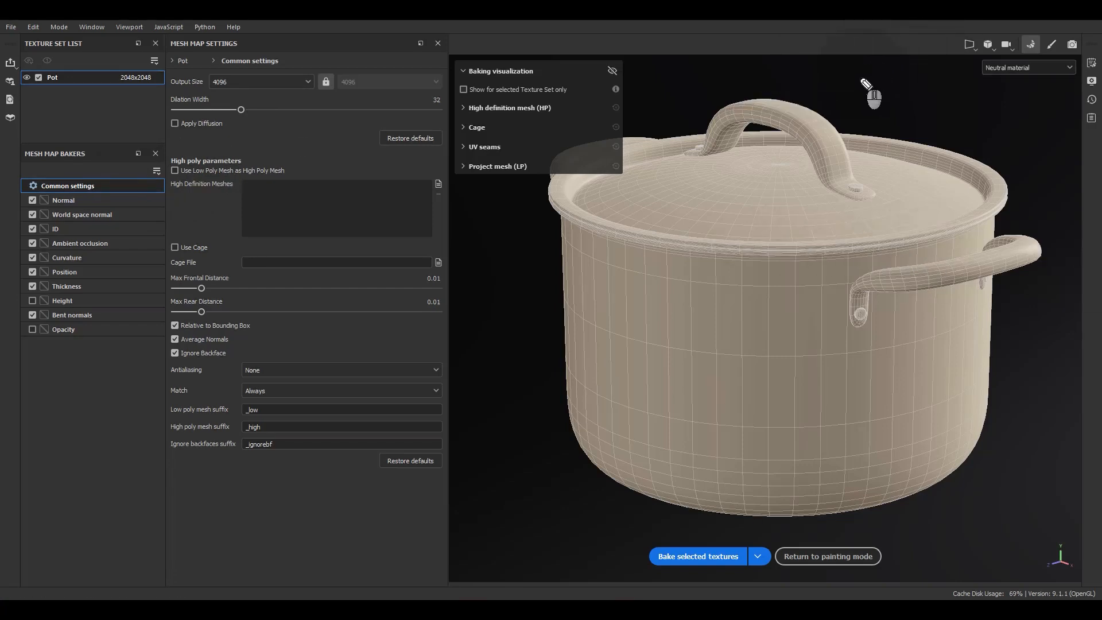
pyautogui.moveTo(859, 70)
pyautogui.mouseDown()
pyautogui.moveTo(844, 80)
pyautogui.moveTo(890, 80)
pyautogui.mouseUp()
pyautogui.moveTo(868, 79); pyautogui.dragTo(920, 93)
# Use the low poly mesh as the high poly mesh and set antialiasing to Supersampling 64x.
pyautogui.click(187, 178)
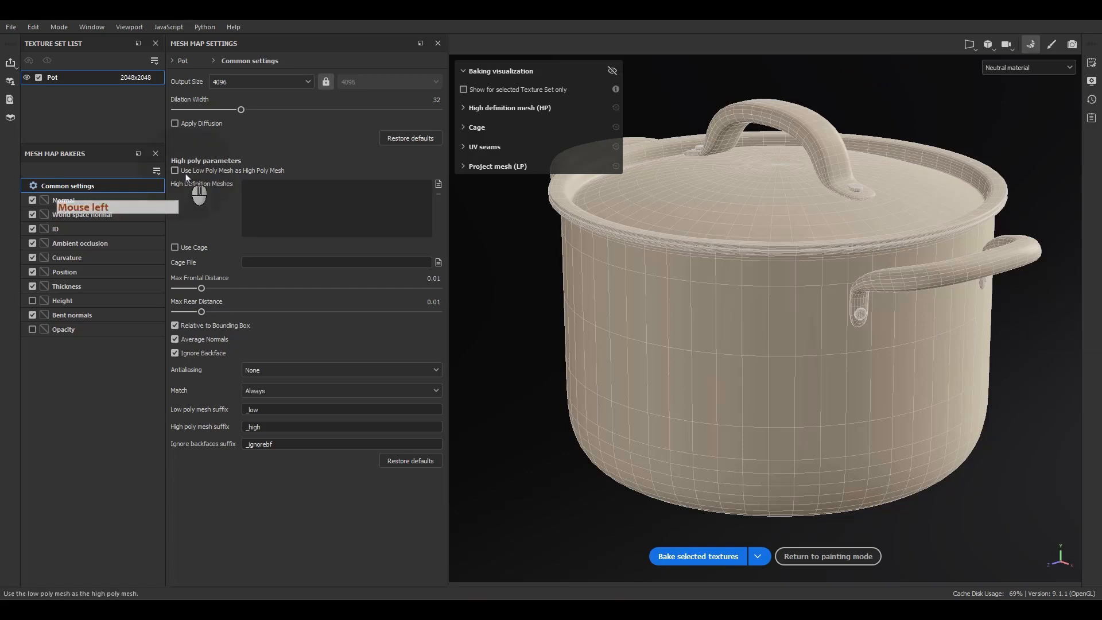
pyautogui.click(184, 174)
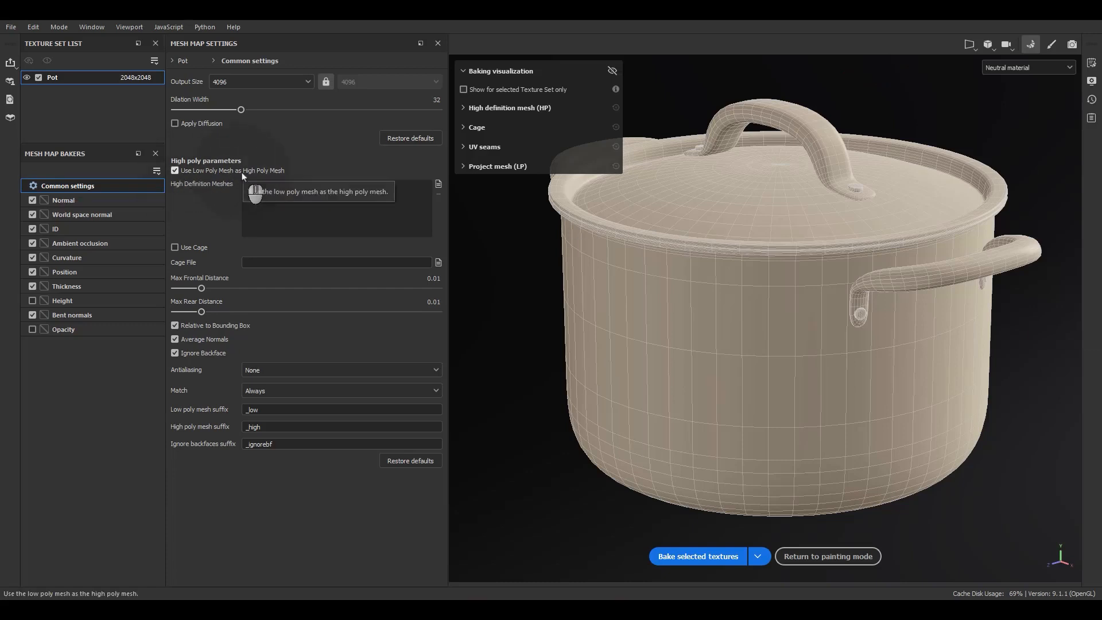
pyautogui.press('F9')
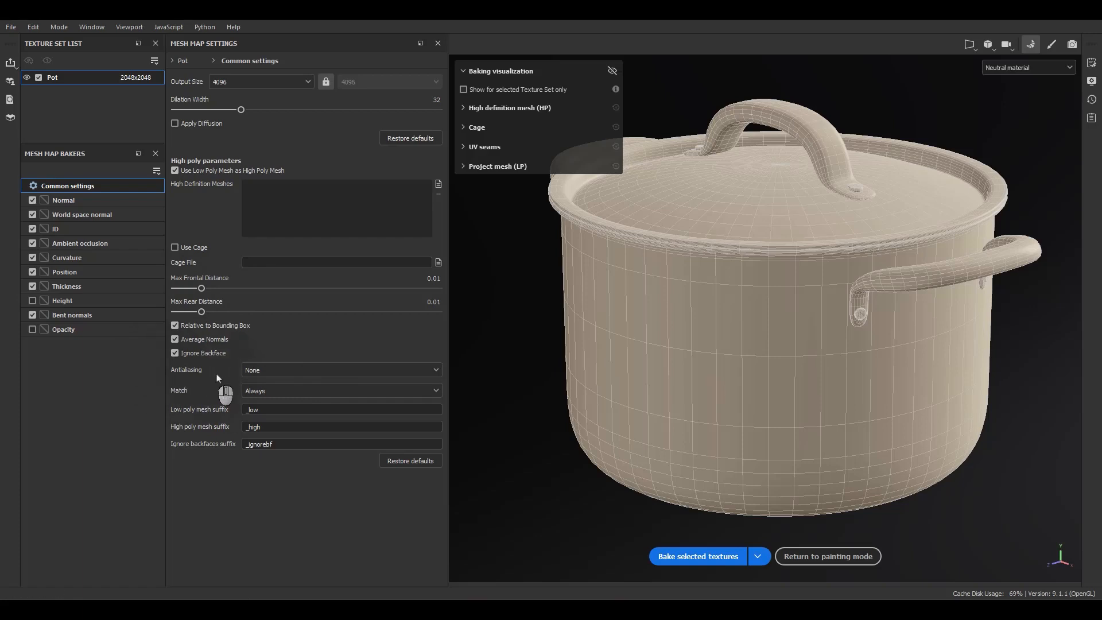
pyautogui.click(269, 370)
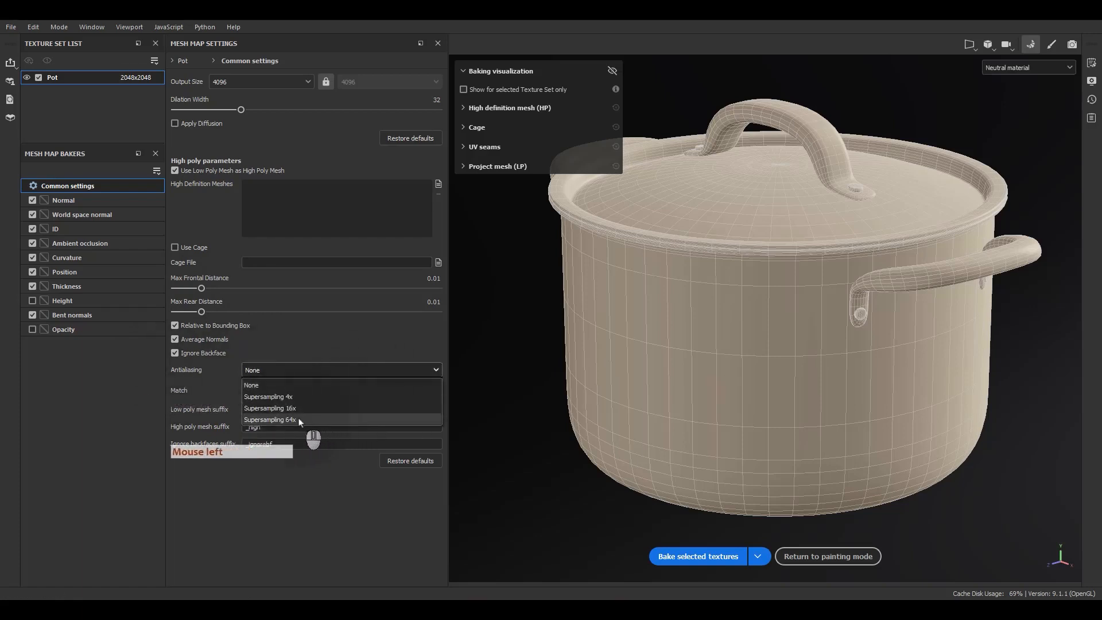
pyautogui.click(299, 420)
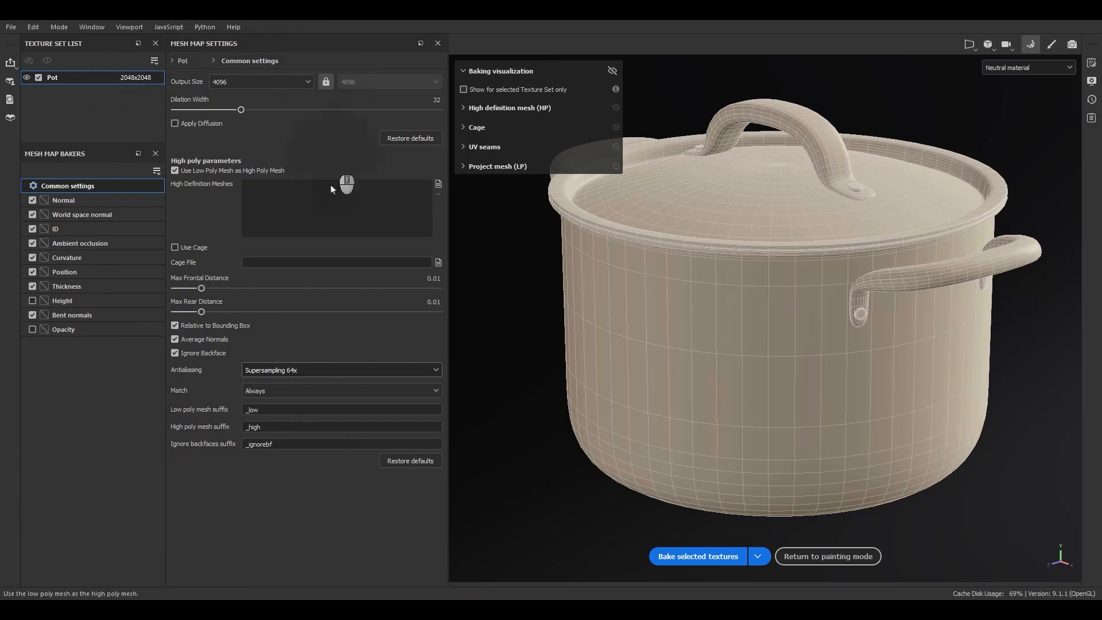
# Bake the selected mesh maps for the Pot texture set and return to painting mode.
pyautogui.click(61, 187)
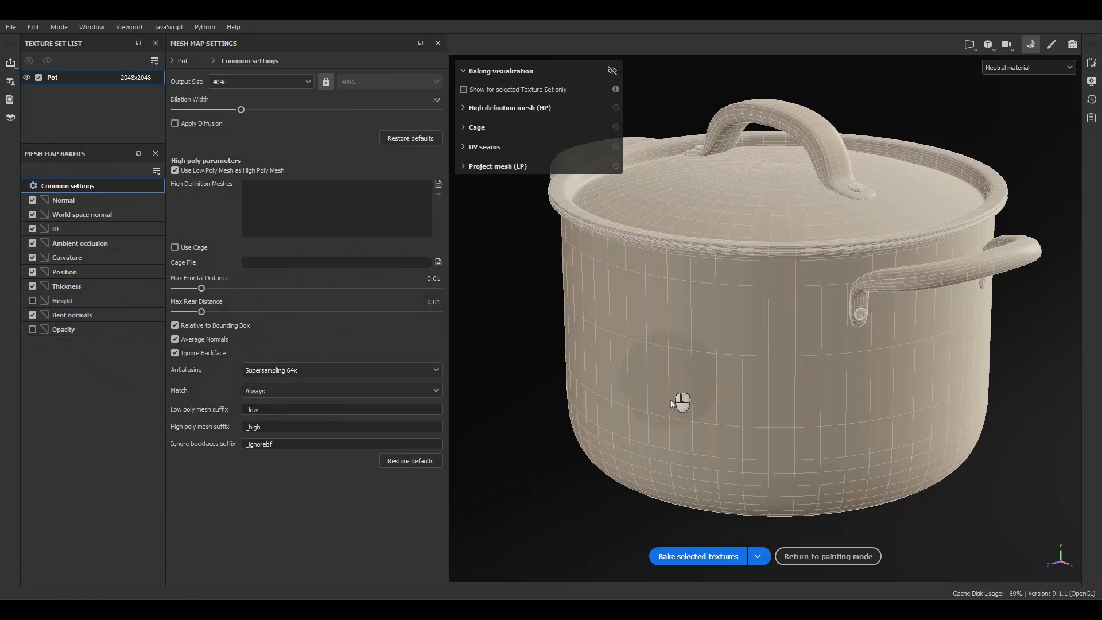
pyautogui.click(667, 557)
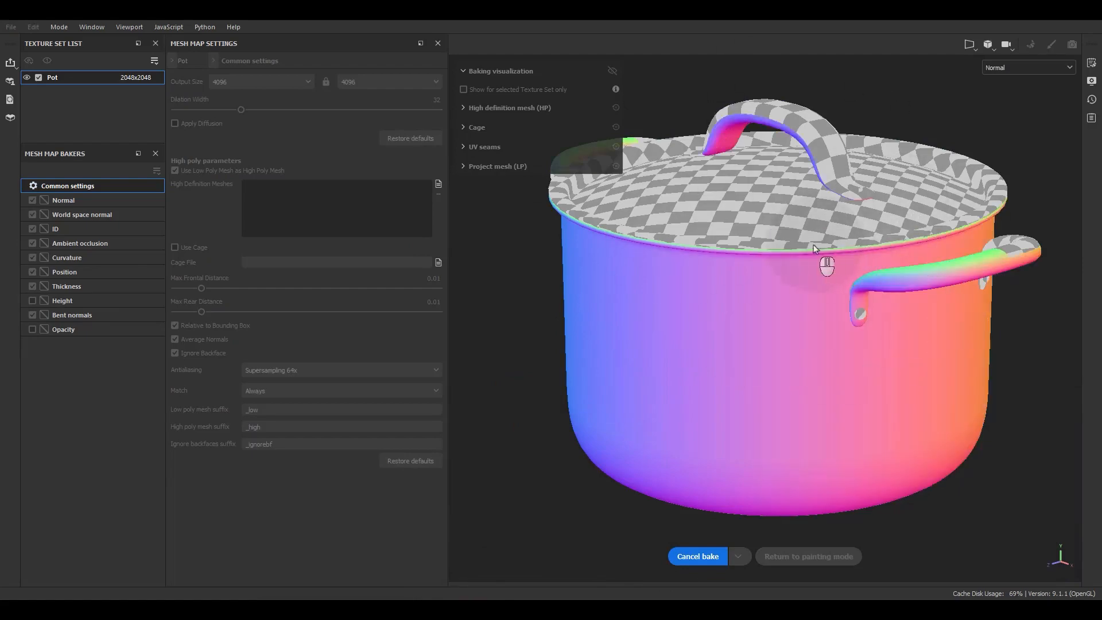
pyautogui.keyDown('alt'); pyautogui.moveTo(874, 268); pyautogui.dragTo(861, 226); pyautogui.keyUp('alt')
pyautogui.keyDown('alt'); pyautogui.moveTo(861, 227); pyautogui.dragTo(812, 134, button='right'); pyautogui.keyUp('alt')
pyautogui.keyDown('alt'); pyautogui.moveTo(812, 134); pyautogui.dragTo(822, 178, button='middle'); pyautogui.keyUp('alt')
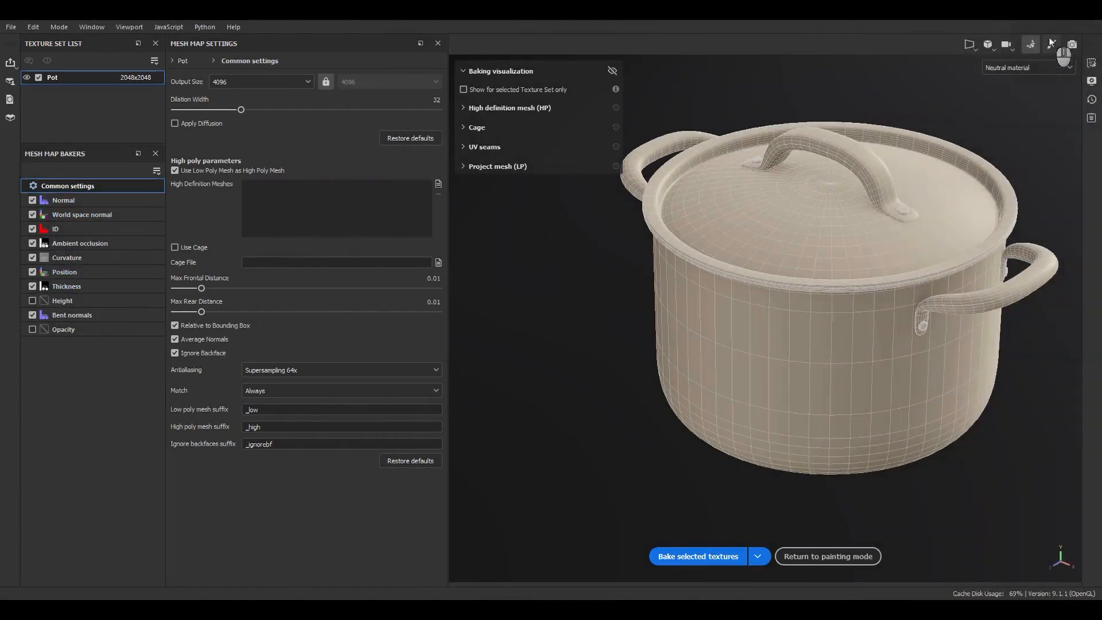
pyautogui.click(1051, 44)
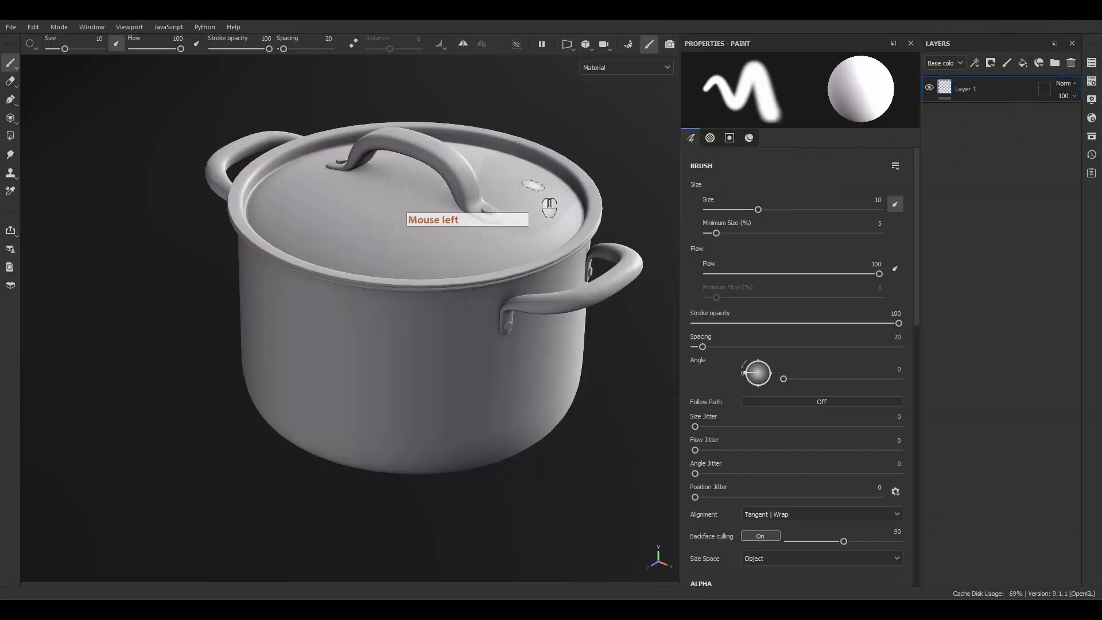
# Show the 3D and 2D views side by side and frame the whole pot in the 3D view.
pyautogui.keyDown('alt'); pyautogui.moveTo(511, 331); pyautogui.dragTo(530, 340, button='middle'); pyautogui.keyUp('alt')
pyautogui.keyDown('alt'); pyautogui.moveTo(530, 339); pyautogui.dragTo(531, 323); pyautogui.keyUp('alt')
pyautogui.keyDown('alt'); pyautogui.moveTo(530, 324); pyautogui.dragTo(545, 367, button='right'); pyautogui.keyUp('alt')
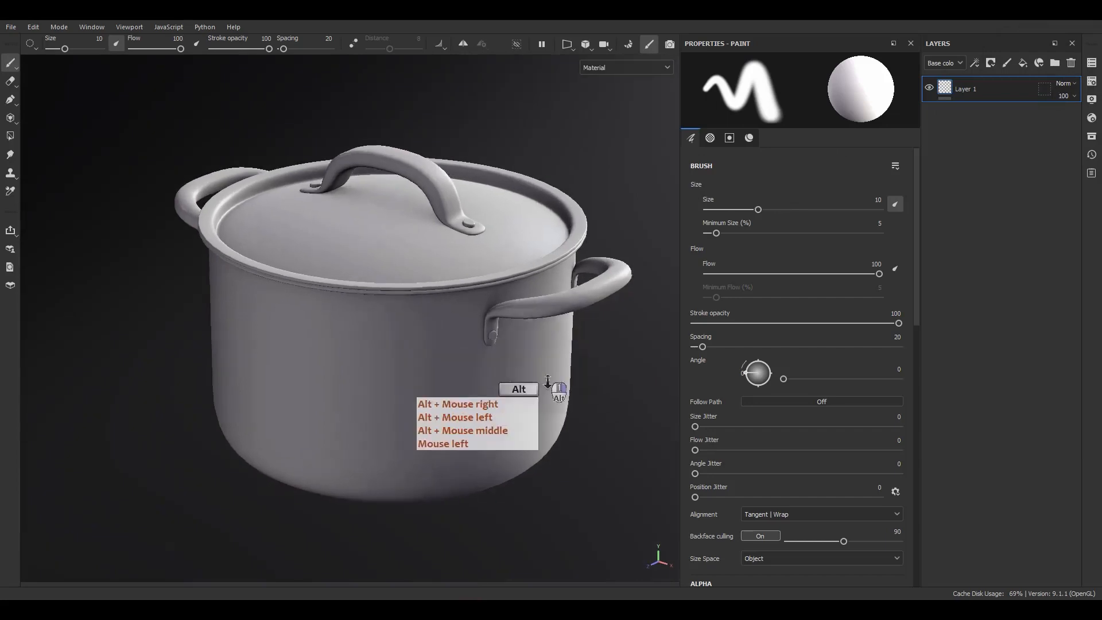
pyautogui.keyDown('alt'); pyautogui.moveTo(545, 367); pyautogui.dragTo(554, 399); pyautogui.keyUp('alt')
pyautogui.keyDown('alt'); pyautogui.moveTo(554, 400); pyautogui.dragTo(579, 362, button='middle'); pyautogui.keyUp('alt')
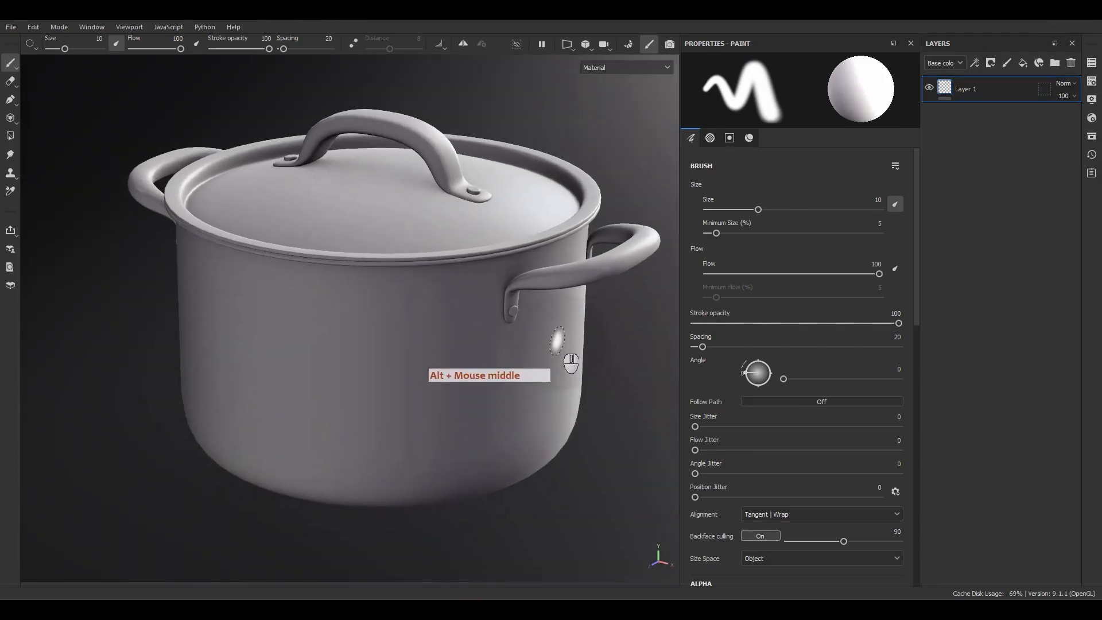
pyautogui.press('F1')
pyautogui.press('f')
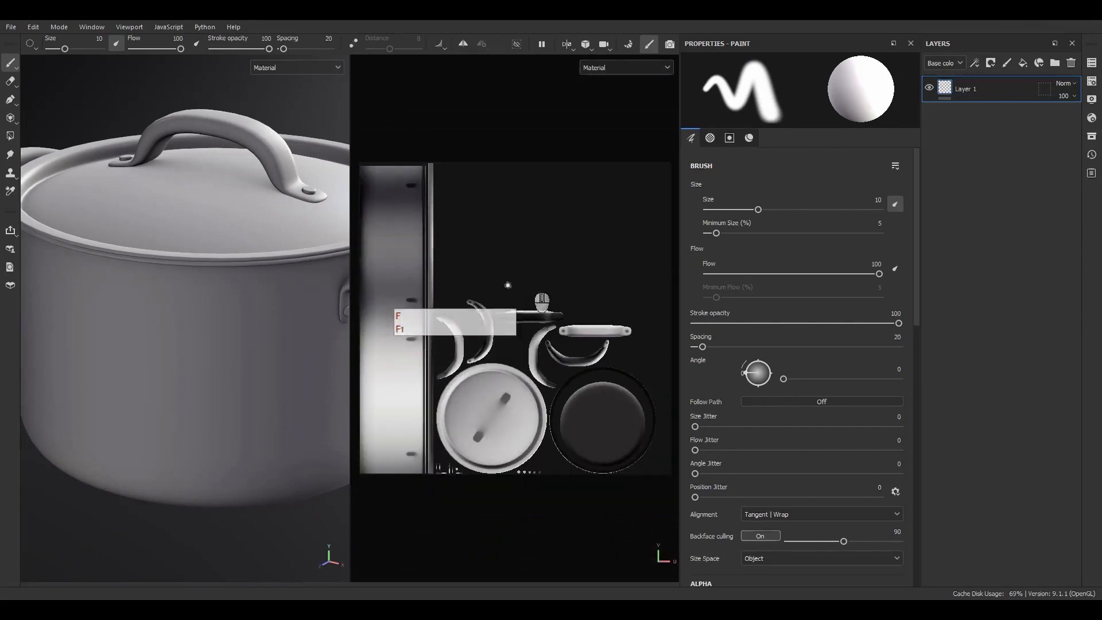
pyautogui.press('f')
pyautogui.keyDown('alt'); pyautogui.moveTo(287, 330); pyautogui.dragTo(228, 310, button='middle'); pyautogui.keyUp('alt')
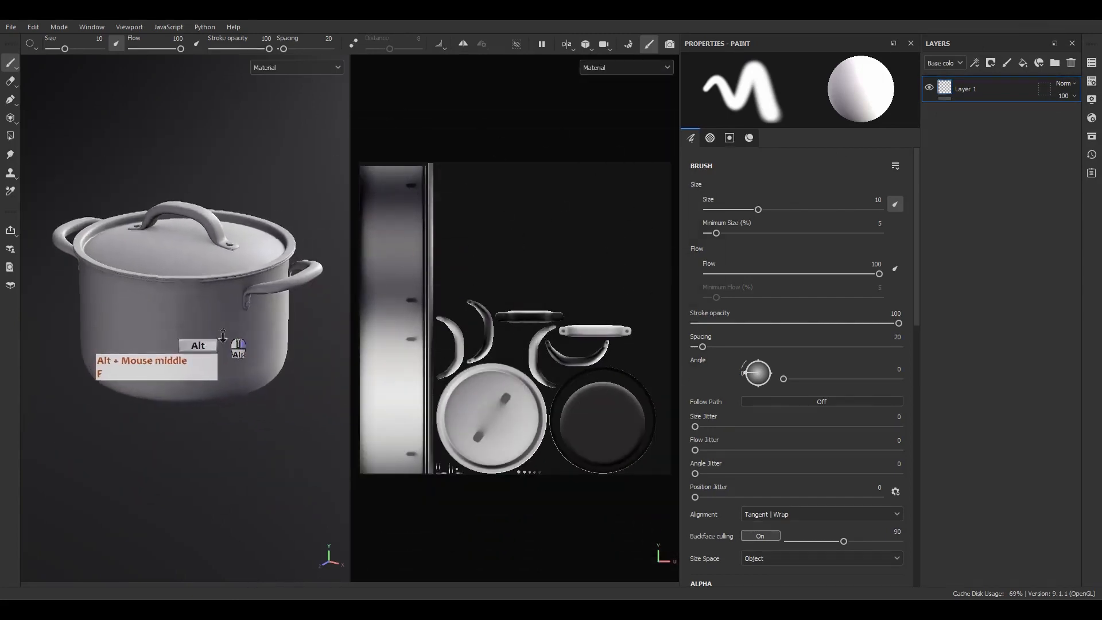
pyautogui.keyDown('alt'); pyautogui.moveTo(225, 327); pyautogui.dragTo(255, 400, button='right'); pyautogui.keyUp('alt')
pyautogui.keyDown('alt'); pyautogui.moveTo(255, 400); pyautogui.dragTo(268, 426, button='middle'); pyautogui.keyUp('alt')
pyautogui.keyDown('alt'); pyautogui.moveTo(268, 426); pyautogui.dragTo(251, 442); pyautogui.keyUp('alt')
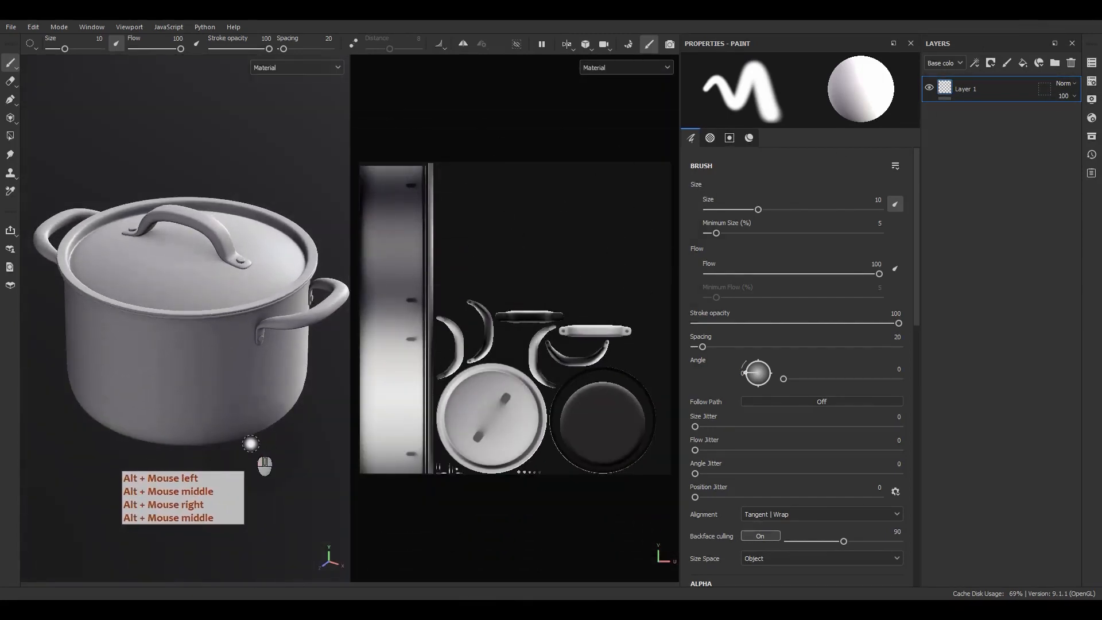
# Inspect the baked Ambient occlusion, Normal and World space normal mesh maps on the pot and its UV layout.
pyautogui.press('b')
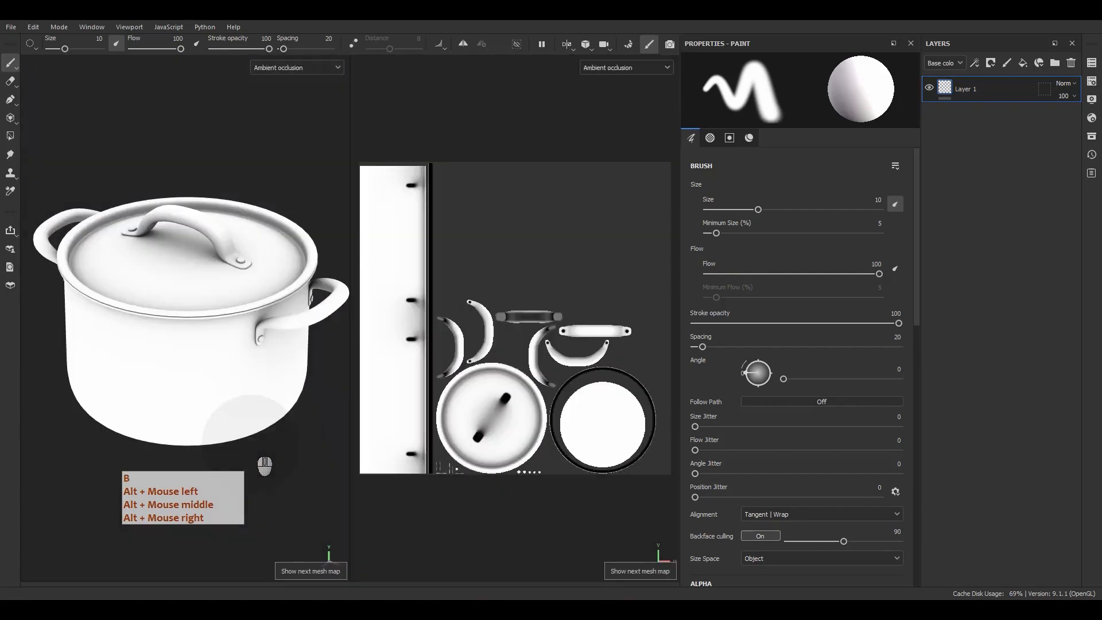
pyautogui.click(296, 67)
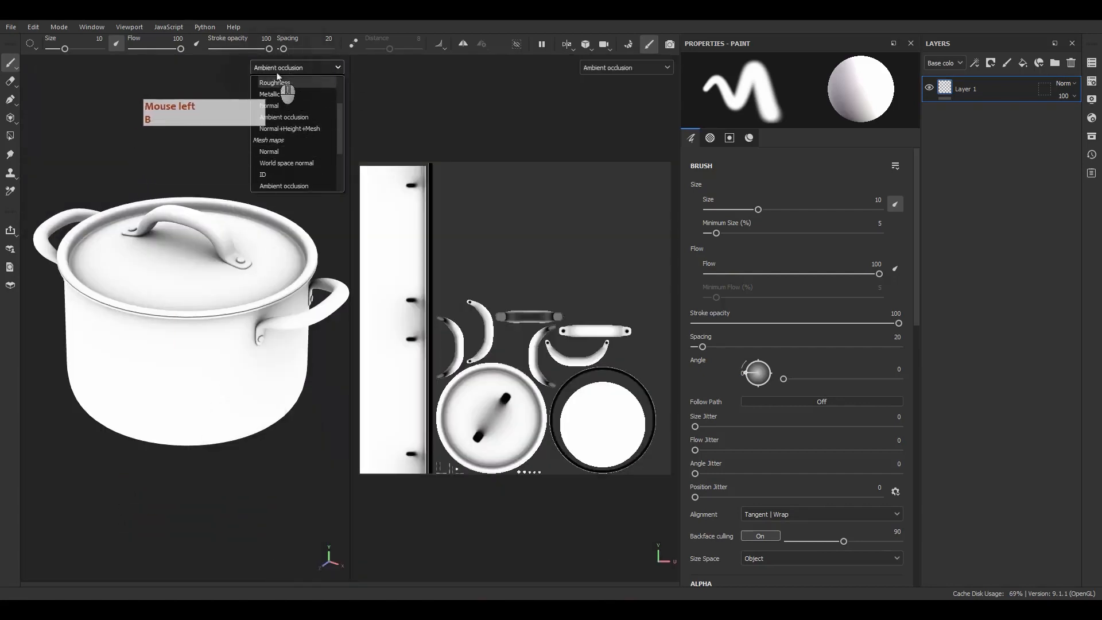
pyautogui.click(268, 151)
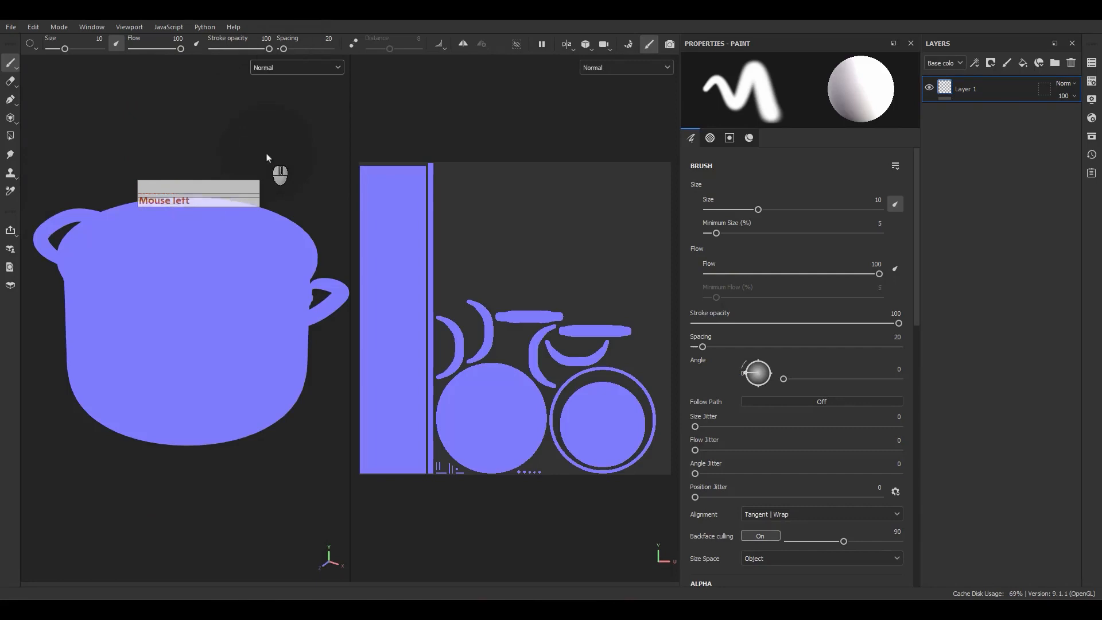
pyautogui.click(270, 68)
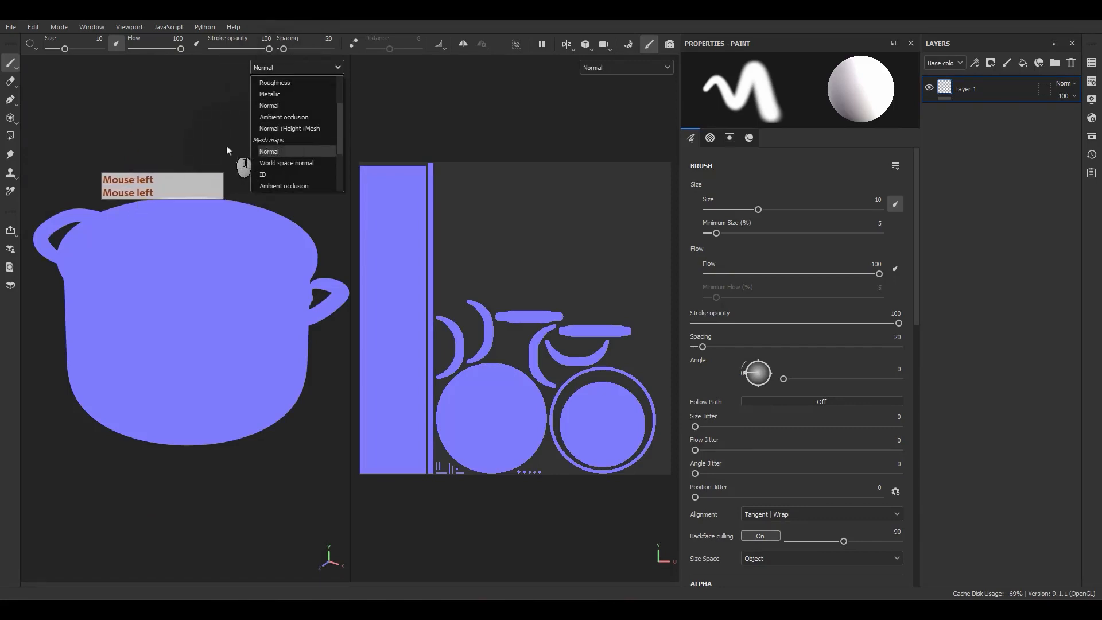
pyautogui.click(268, 151)
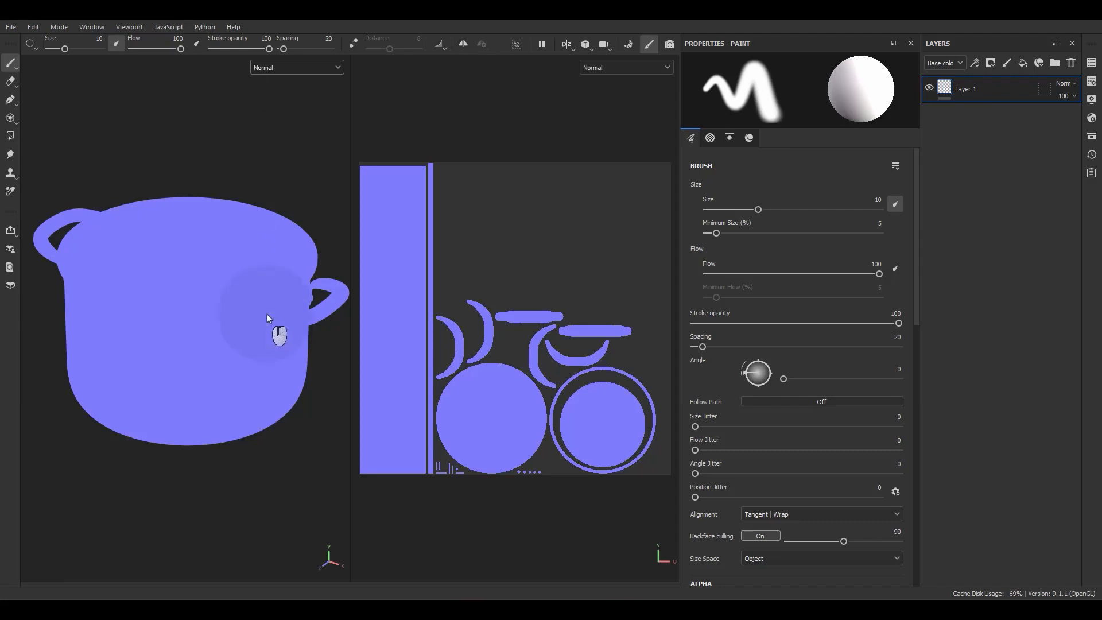
pyautogui.click(304, 134)
pyautogui.press('b')
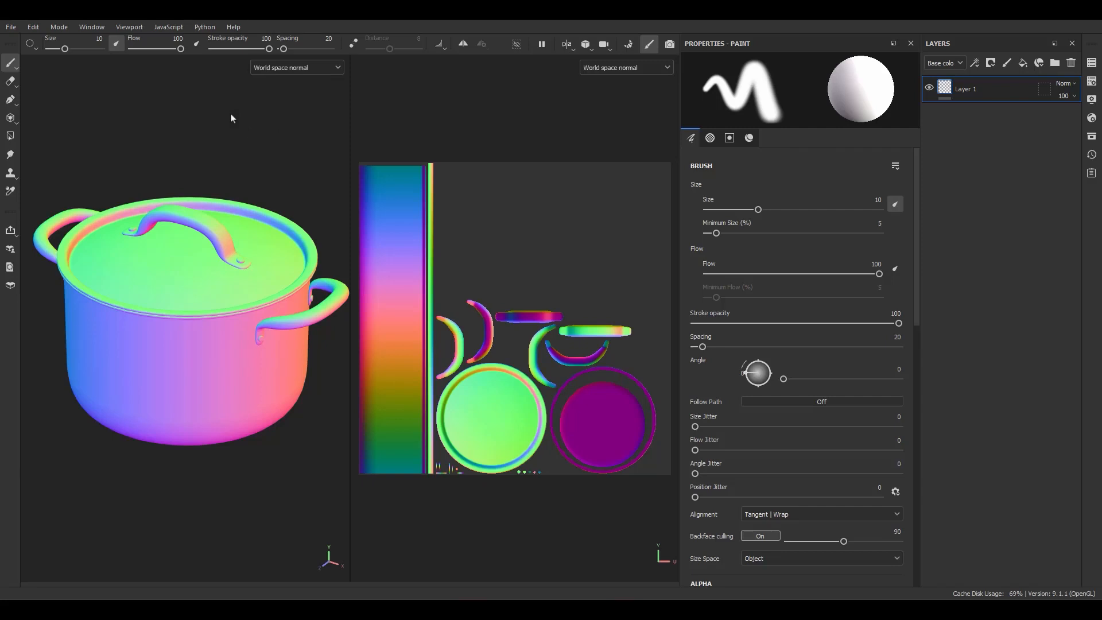
# Display the ID mesh map and switch to the Ambient occlusion mesh map in both the 3D and 2D views.
pyautogui.click(269, 42)
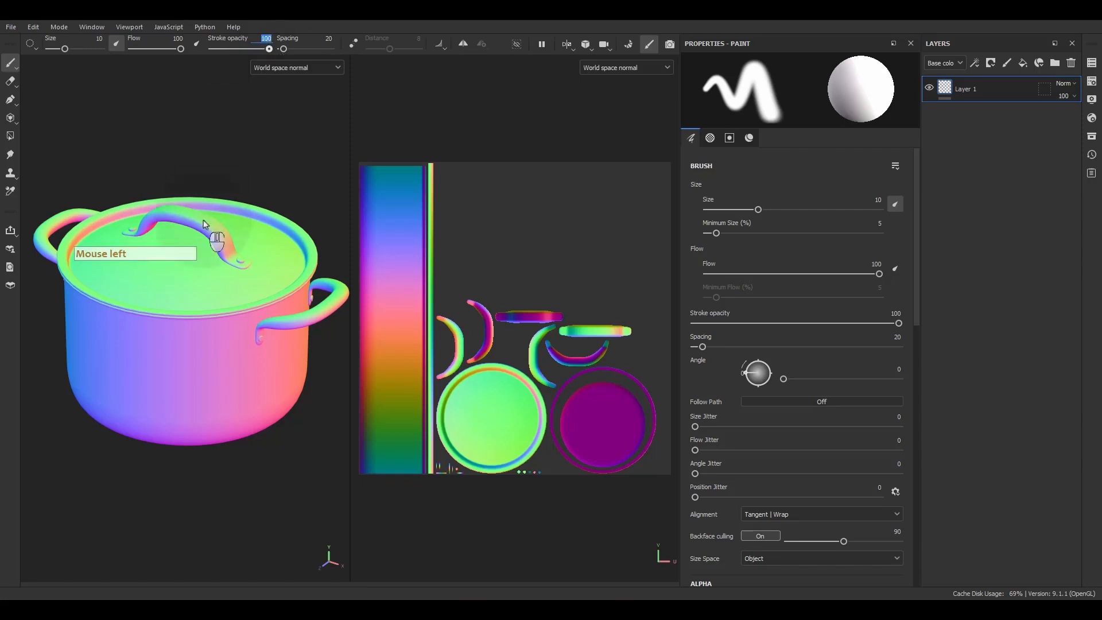
pyautogui.click(237, 165)
pyautogui.press('b')
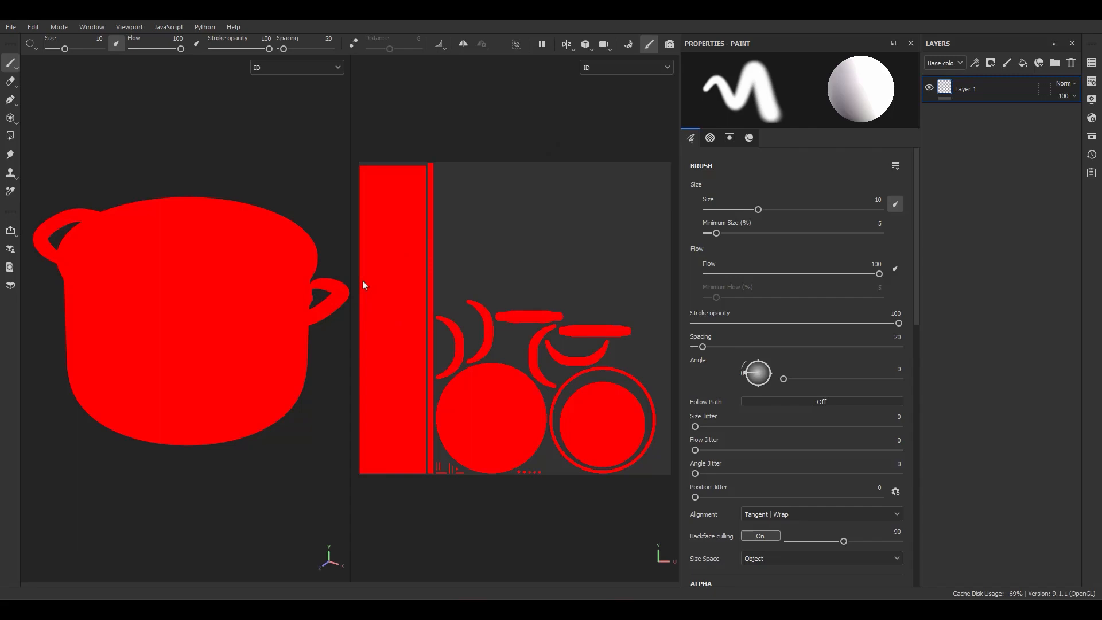
pyautogui.press('b')
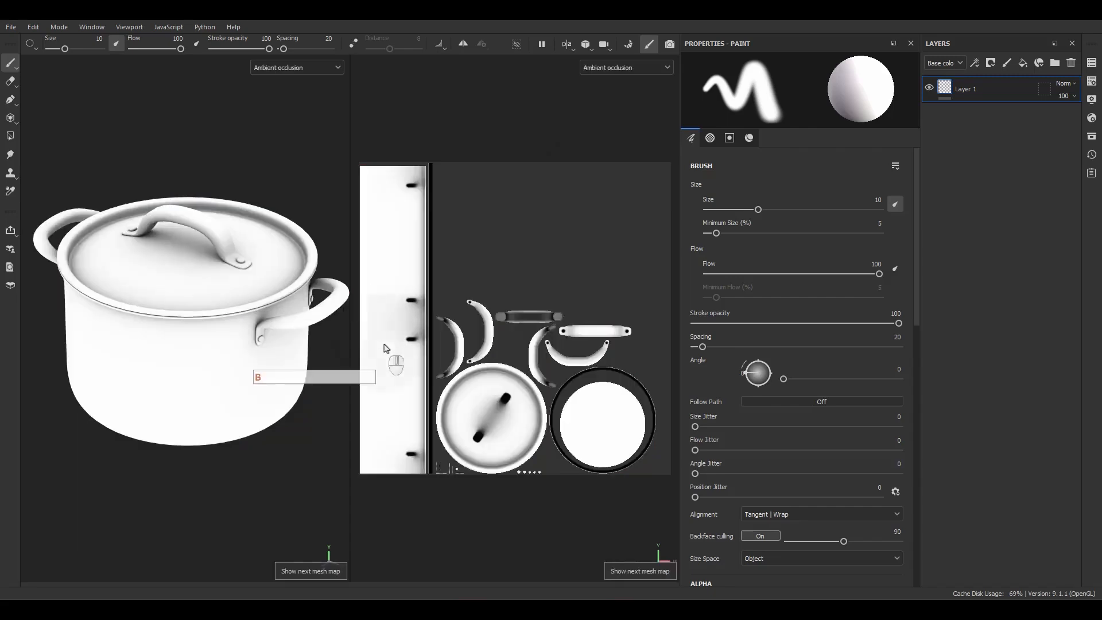
pyautogui.press('F9')
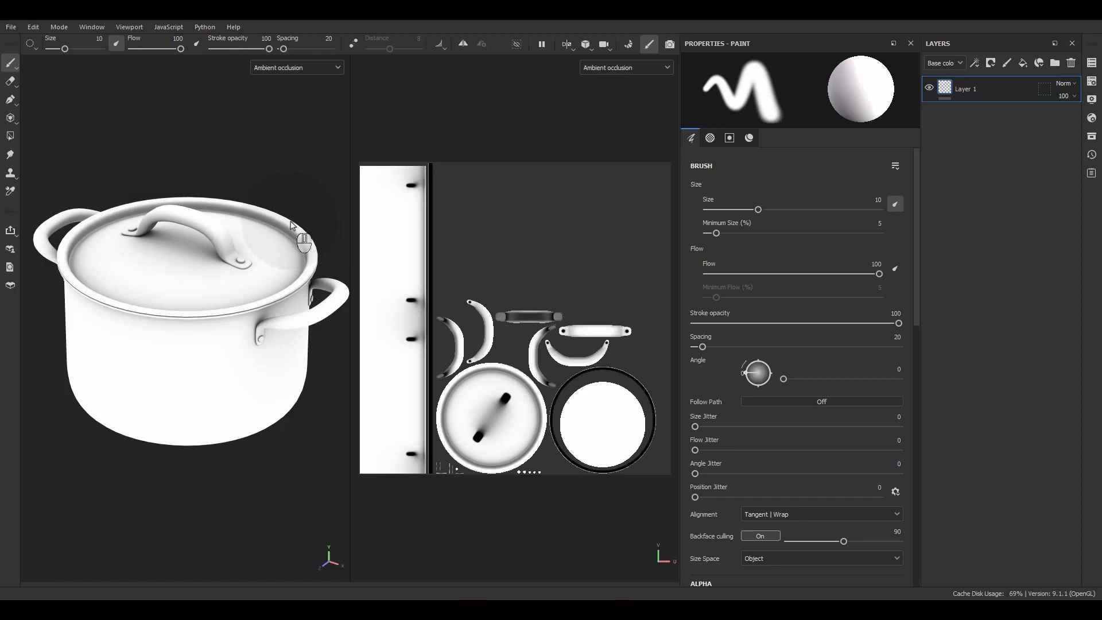
pyautogui.press('F9')
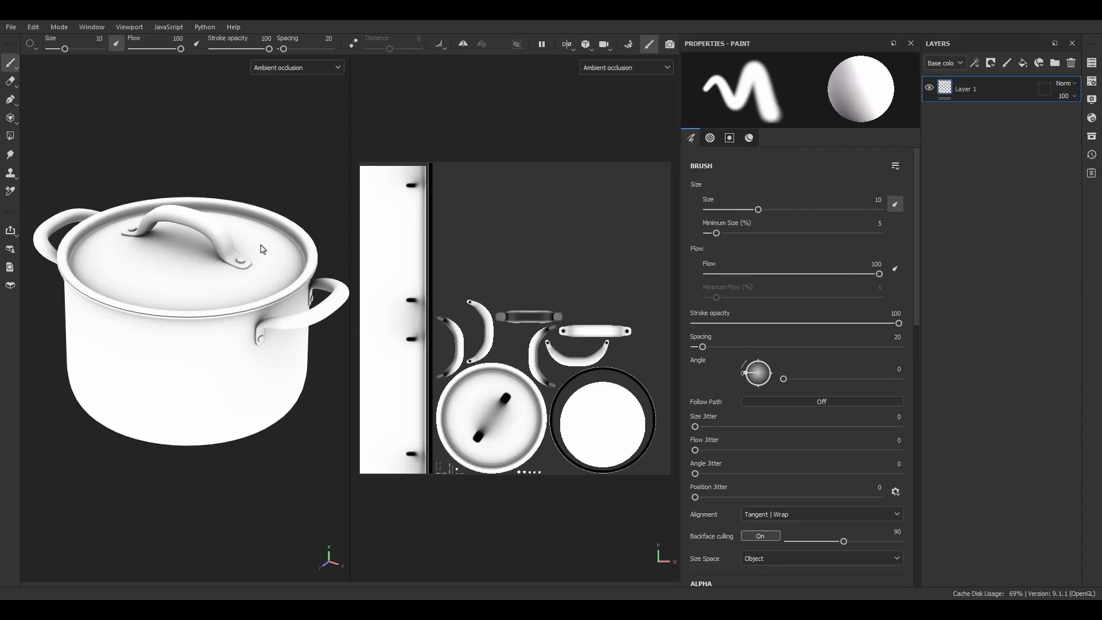
# Examine the Ambient occlusion map up close where the lid handle meets the lid and at the handle contact spots in the UV layout.
pyautogui.scroll(2, 261, 366)
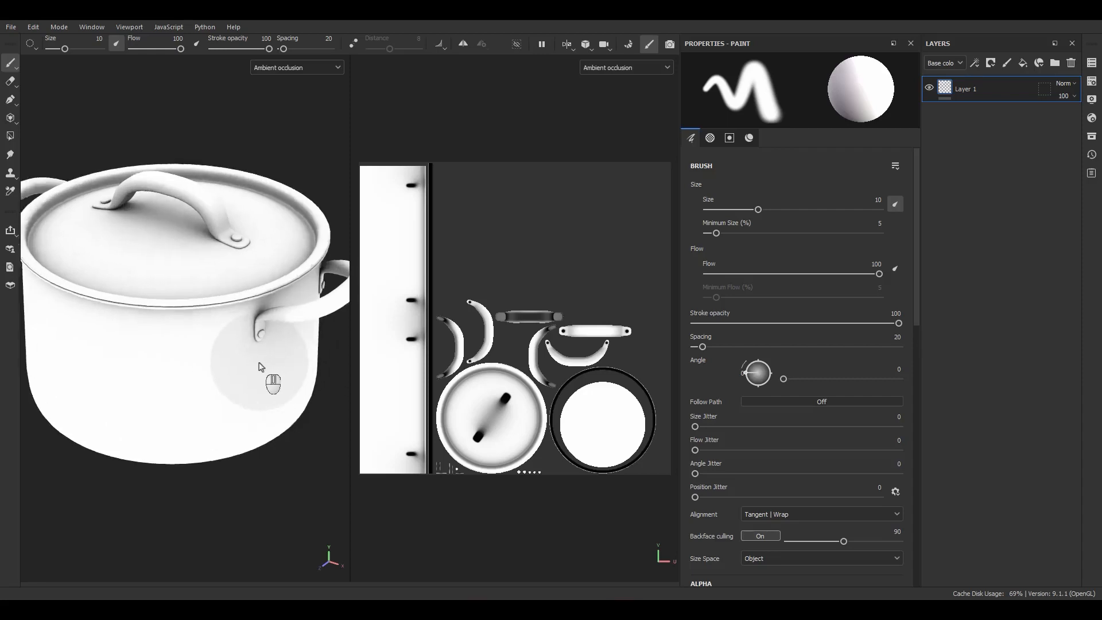
pyautogui.scroll(1, 261, 366)
pyautogui.keyDown('alt'); pyautogui.moveTo(231, 339); pyautogui.dragTo(348, 315); pyautogui.keyUp('alt')
pyautogui.keyDown('alt'); pyautogui.moveTo(328, 325); pyautogui.dragTo(198, 259, button='right'); pyautogui.keyUp('alt')
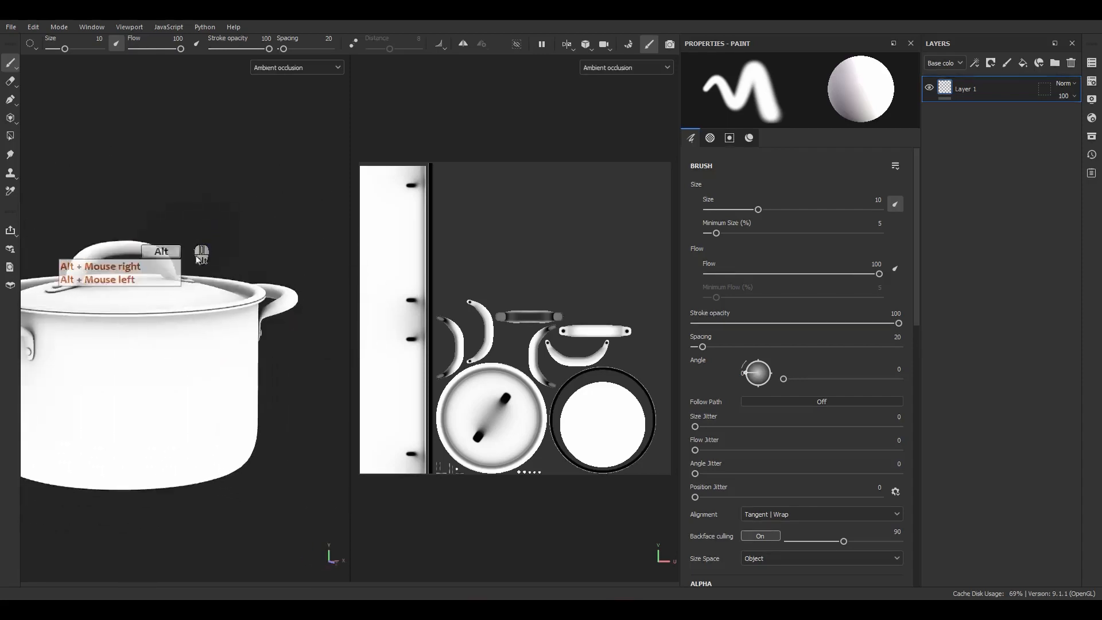
pyautogui.keyDown('alt'); pyautogui.moveTo(198, 259); pyautogui.dragTo(321, 229, button='middle'); pyautogui.keyUp('alt')
pyautogui.keyDown('alt'); pyautogui.moveTo(322, 230); pyautogui.dragTo(143, 305); pyautogui.keyUp('alt')
pyautogui.scroll(6, 245, 251)
pyautogui.scroll(4, 400, 303)
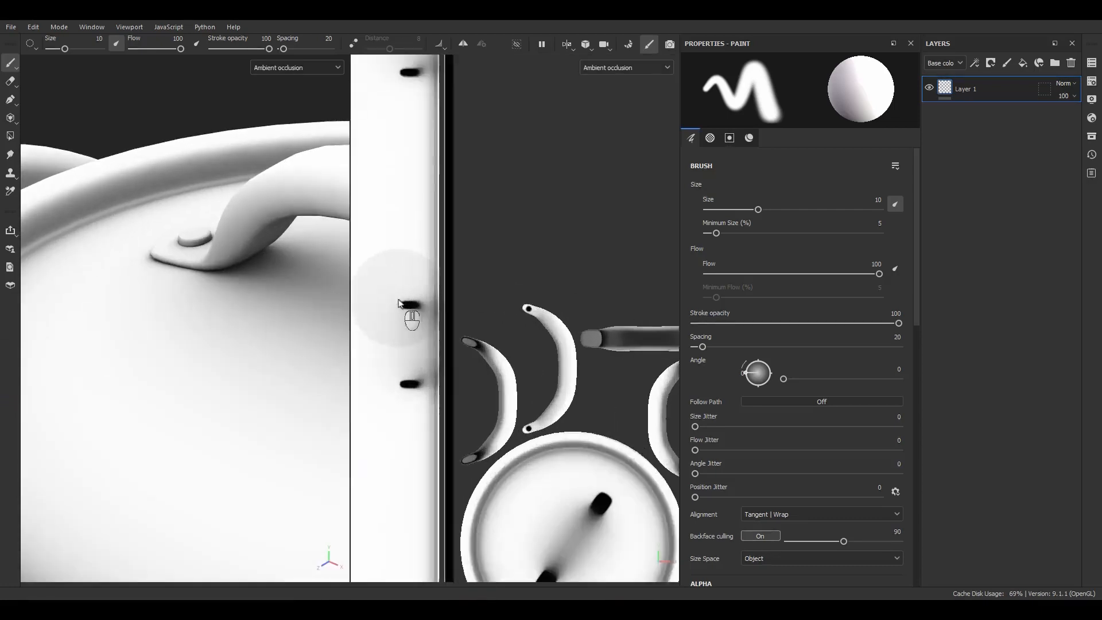
pyautogui.scroll(6, 400, 303)
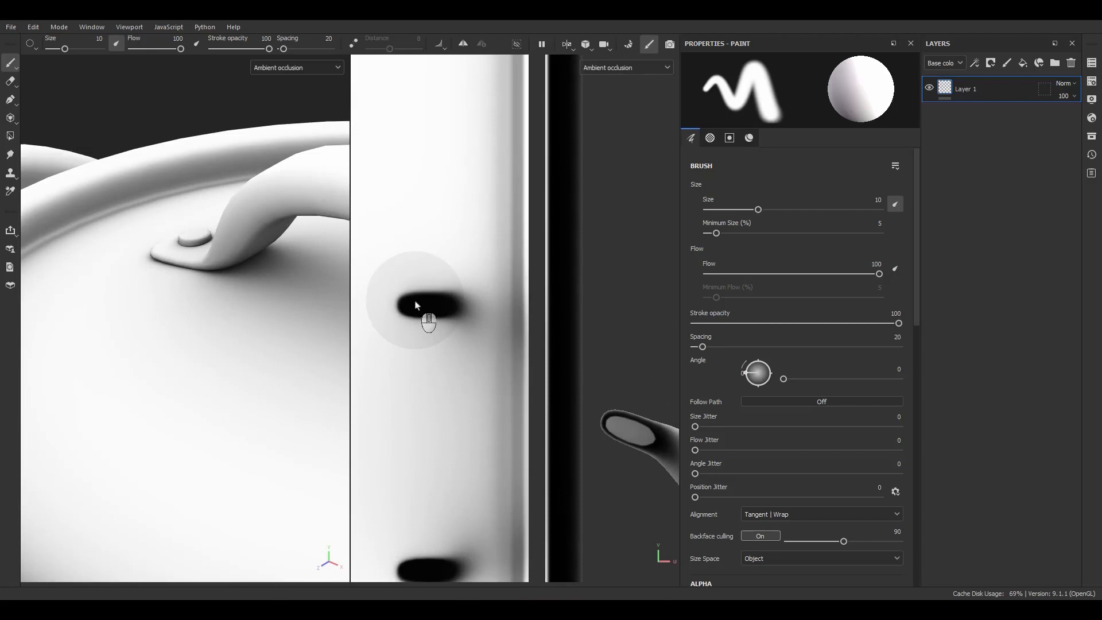
pyautogui.scroll(-8, 226, 288)
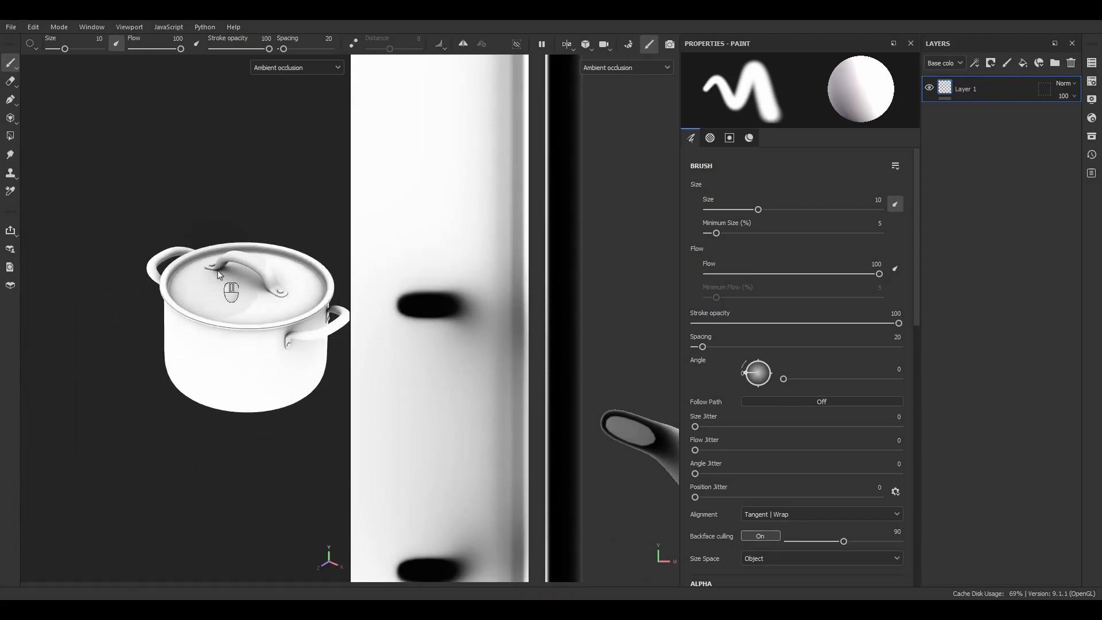
pyautogui.keyDown('alt'); pyautogui.moveTo(269, 314); pyautogui.dragTo(247, 319, button='middle'); pyautogui.keyUp('alt')
pyautogui.keyDown('alt'); pyautogui.moveTo(247, 320); pyautogui.dragTo(309, 423, button='right'); pyautogui.keyUp('alt')
pyautogui.keyDown('alt'); pyautogui.moveTo(253, 406); pyautogui.dragTo(232, 403, button='middle'); pyautogui.keyUp('alt')
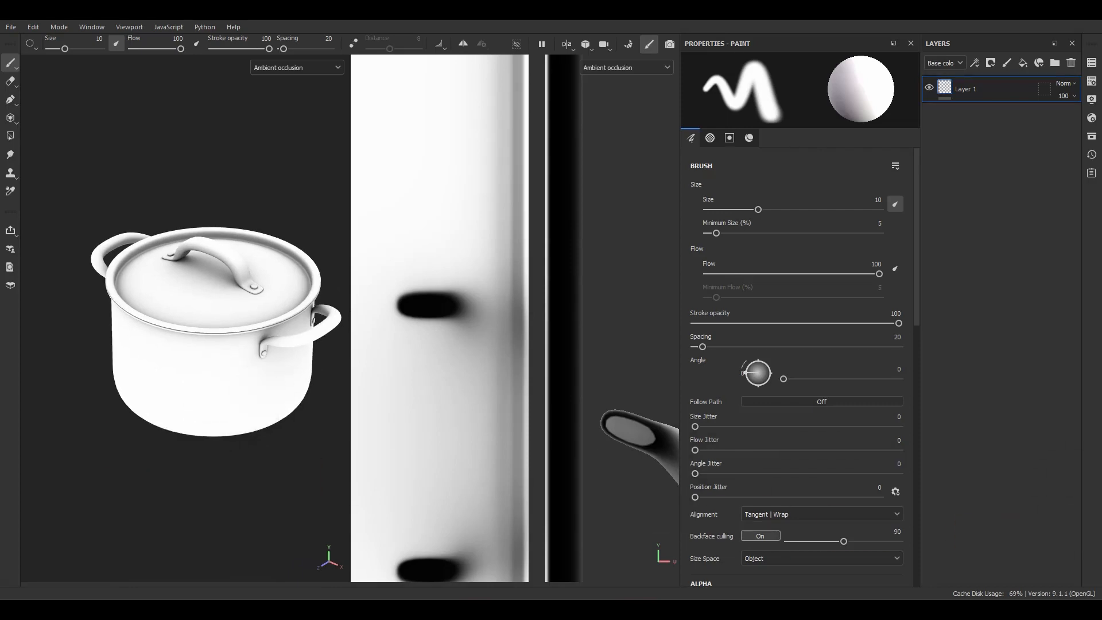
# Compare the dark handle contact spots on the pot body's UV strip with the rest of the UV layout.
pyautogui.scroll(-5, 551, 367)
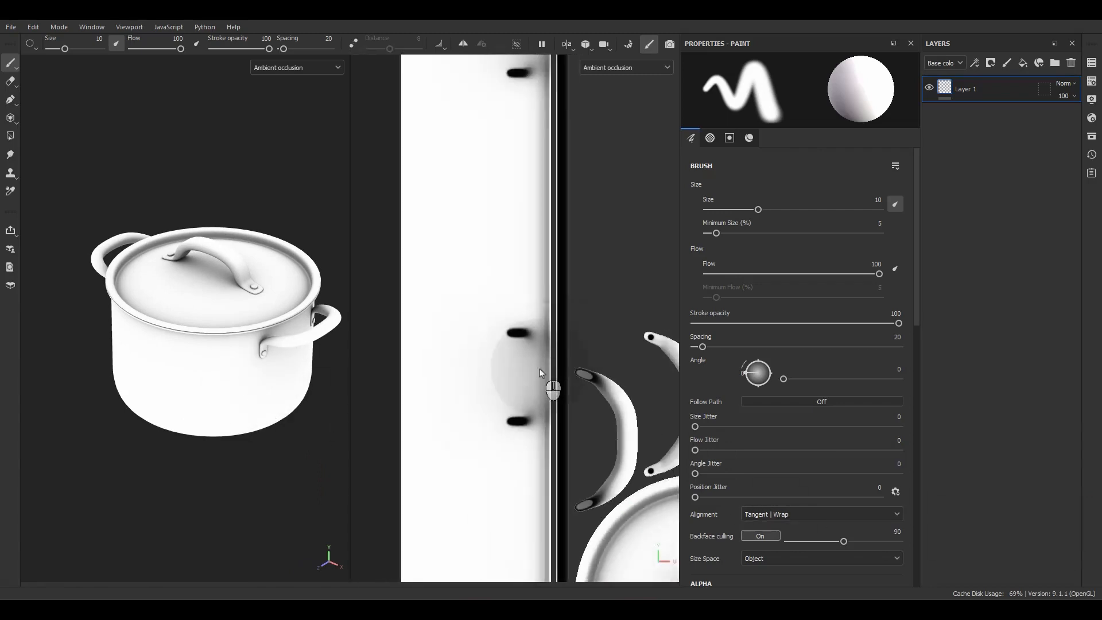
pyautogui.scroll(5, 504, 307)
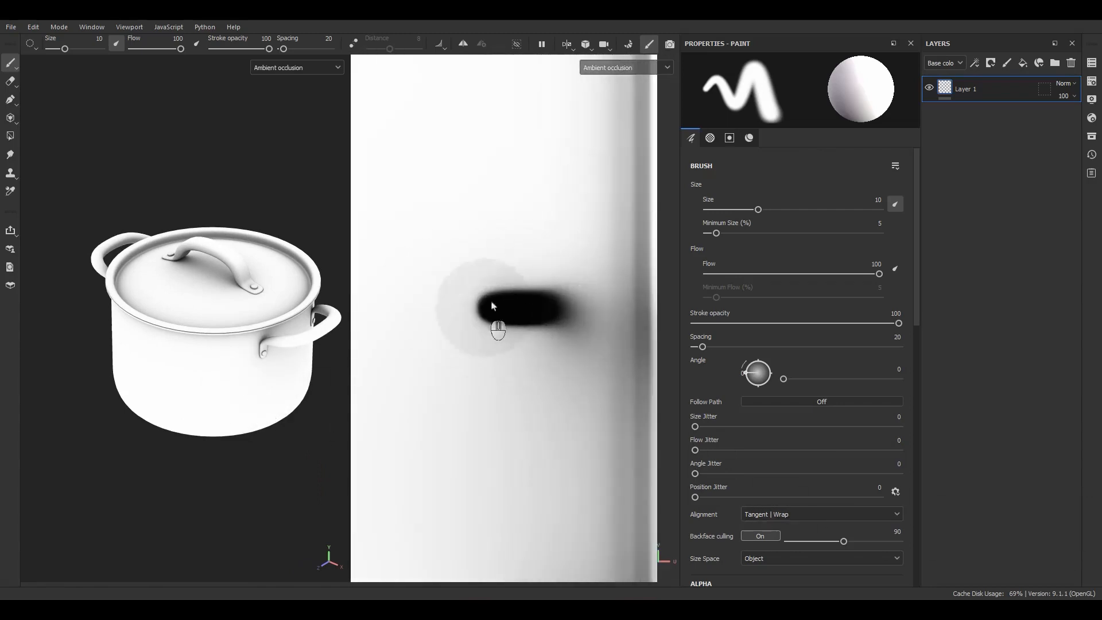
pyautogui.scroll(-9, 501, 325)
pyautogui.keyDown('alt'); pyautogui.moveTo(493, 298); pyautogui.dragTo(468, 261, button='middle'); pyautogui.keyUp('alt')
pyautogui.keyDown('alt'); pyautogui.moveTo(469, 261); pyautogui.dragTo(472, 247, button='right'); pyautogui.keyUp('alt')
pyautogui.keyDown('alt'); pyautogui.moveTo(565, 345); pyautogui.dragTo(543, 345, button='middle'); pyautogui.keyUp('alt')
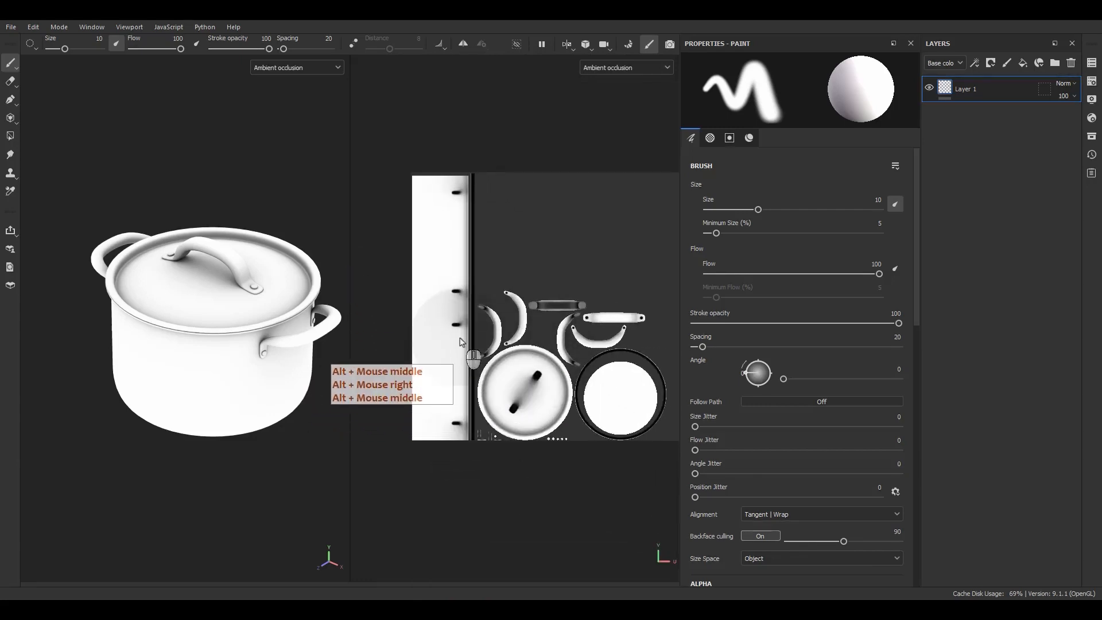
# Examine the ambient occlusion shading on the pot's body, rim and lid from several angles.
pyautogui.scroll(5, 195, 363)
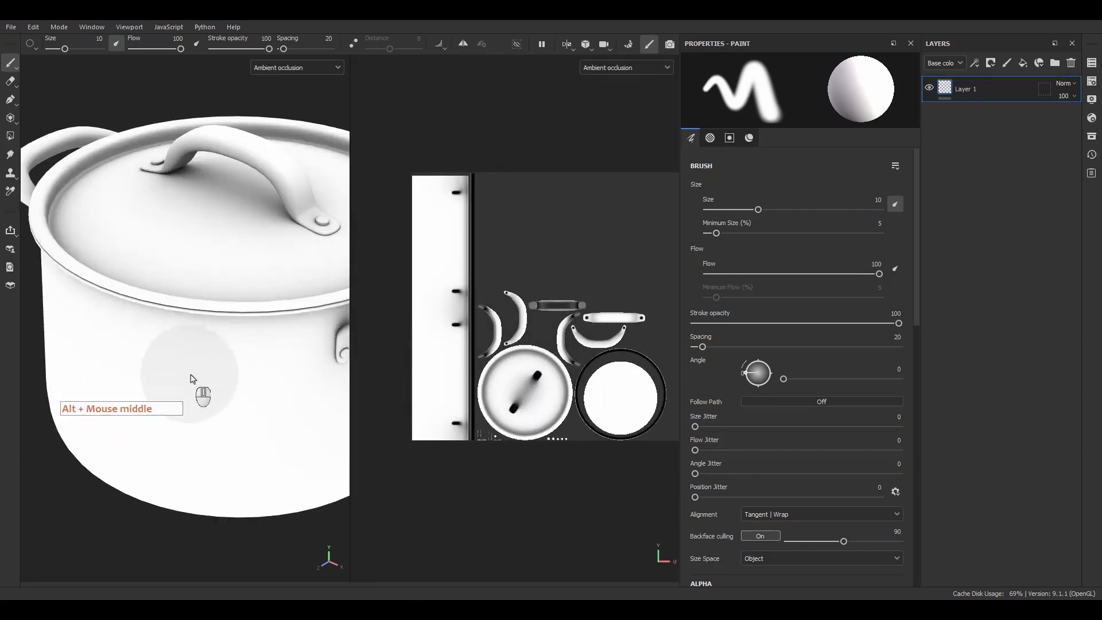
pyautogui.keyDown('alt'); pyautogui.moveTo(195, 338); pyautogui.dragTo(181, 283); pyautogui.keyUp('alt')
pyautogui.keyDown('alt'); pyautogui.moveTo(181, 283); pyautogui.dragTo(175, 252, button='middle'); pyautogui.keyUp('alt')
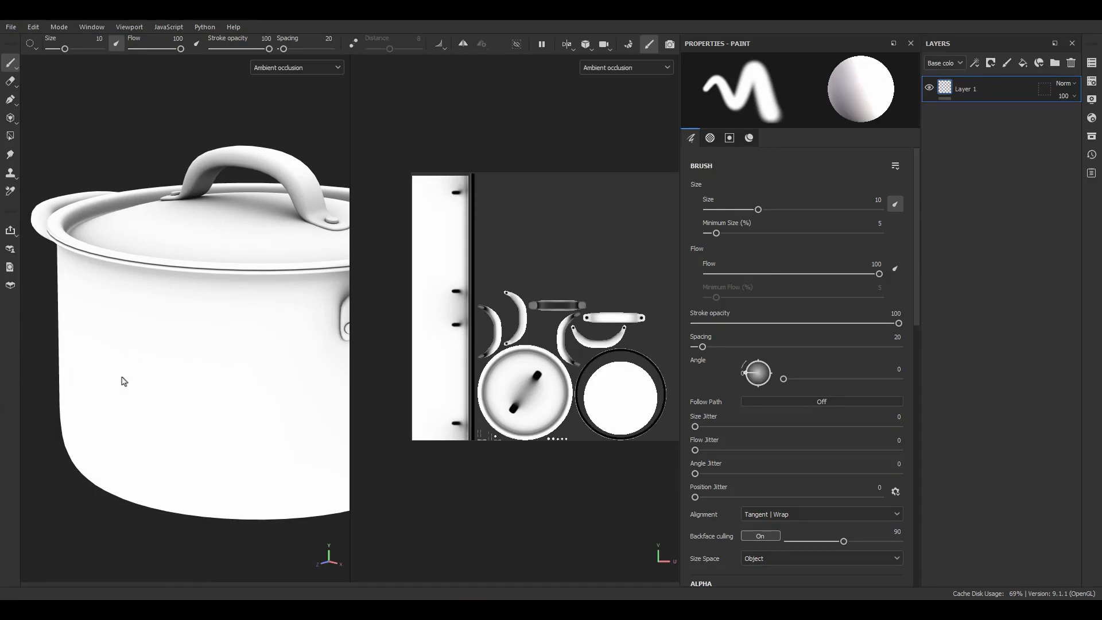
pyautogui.scroll(-5, 250, 246)
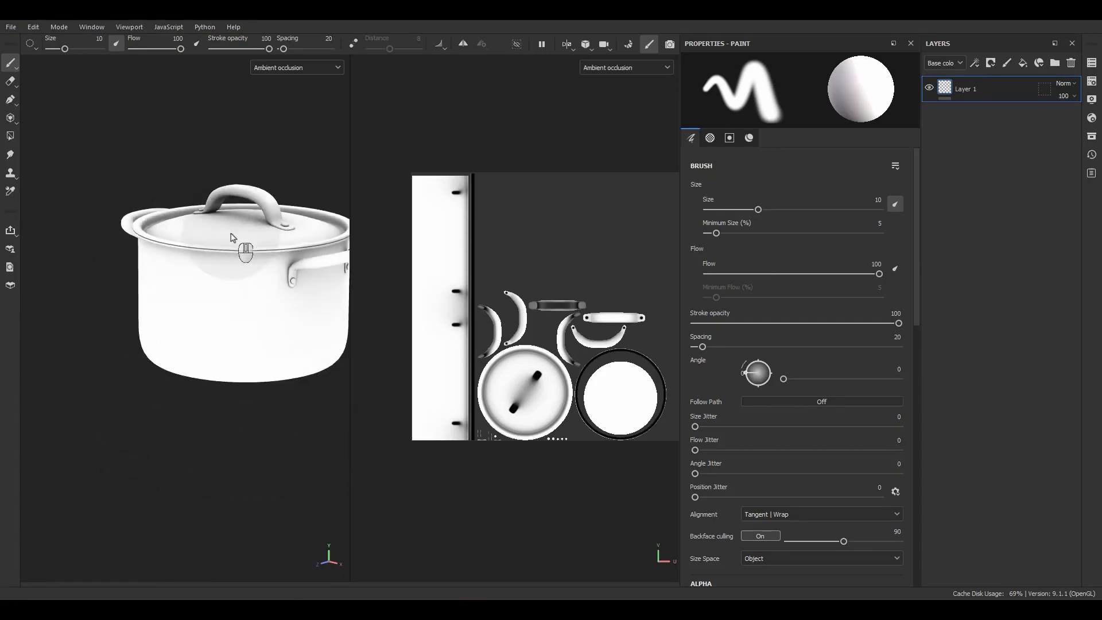
pyautogui.keyDown('alt'); pyautogui.moveTo(244, 243); pyautogui.dragTo(222, 293); pyautogui.keyUp('alt')
pyautogui.keyDown('alt'); pyautogui.moveTo(249, 217); pyautogui.dragTo(209, 285, button='middle'); pyautogui.keyUp('alt')
pyautogui.keyDown('alt'); pyautogui.moveTo(209, 285); pyautogui.dragTo(207, 286); pyautogui.keyUp('alt')
pyautogui.keyDown('alt'); pyautogui.moveTo(207, 285); pyautogui.dragTo(245, 365, button='right'); pyautogui.keyUp('alt')
pyautogui.keyDown('alt'); pyautogui.moveTo(244, 365); pyautogui.dragTo(234, 361, button='middle'); pyautogui.keyUp('alt')
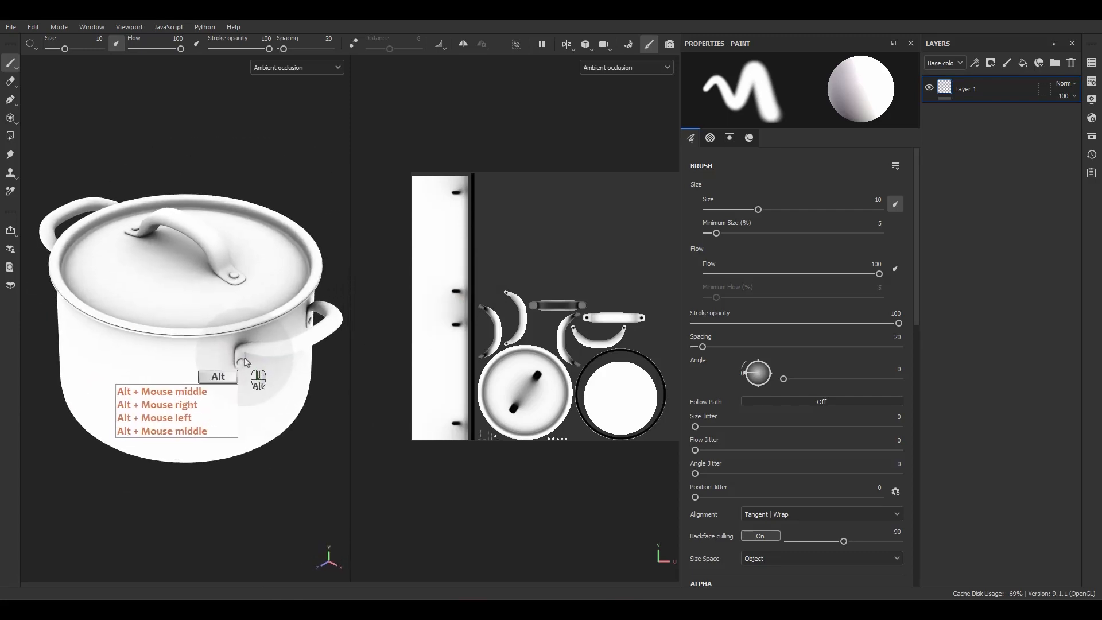
# Inspect the baked Curvature and Position mesh maps on the pot and its UV layout.
pyautogui.press('b')
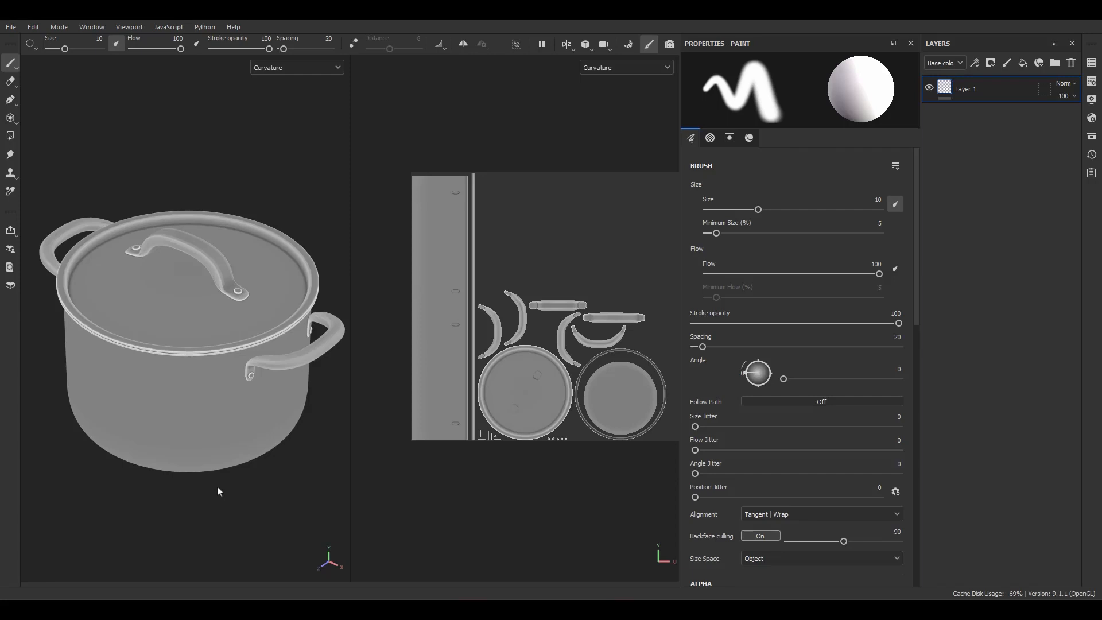
pyautogui.press('b')
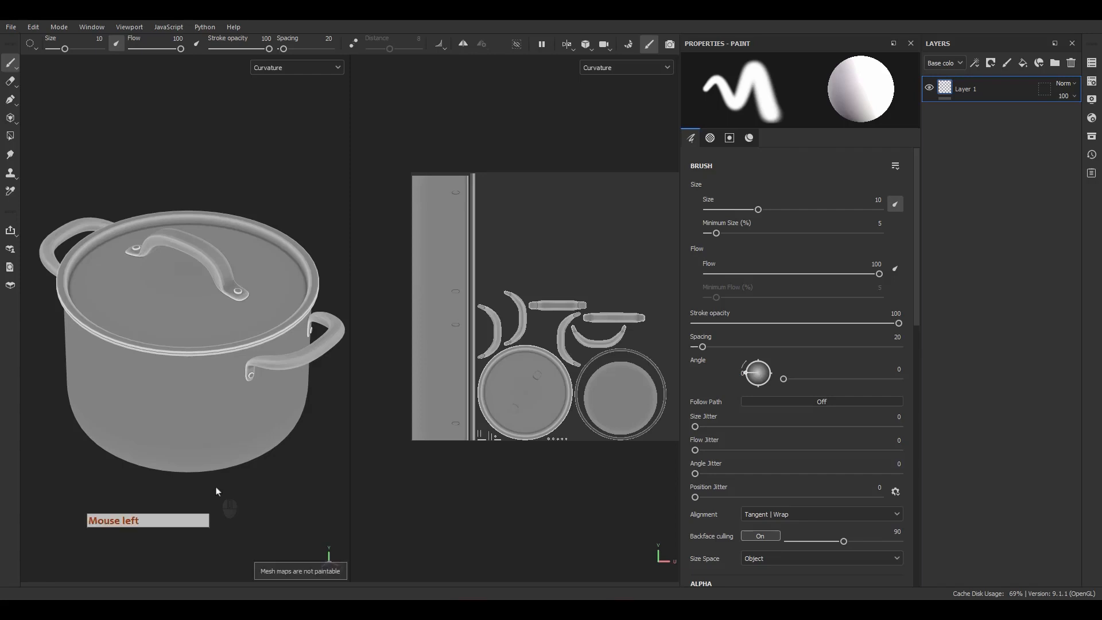
pyautogui.click(218, 492)
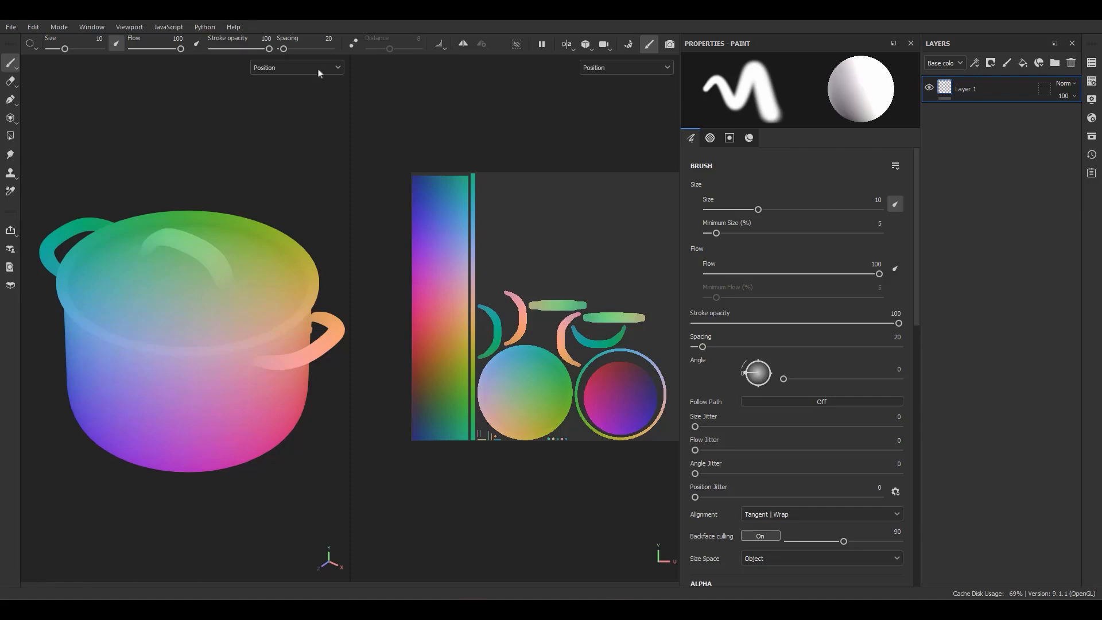
pyautogui.click(258, 118)
# Display the Thickness mesh map and examine it on the pot's rim and side handle.
pyautogui.press('b')
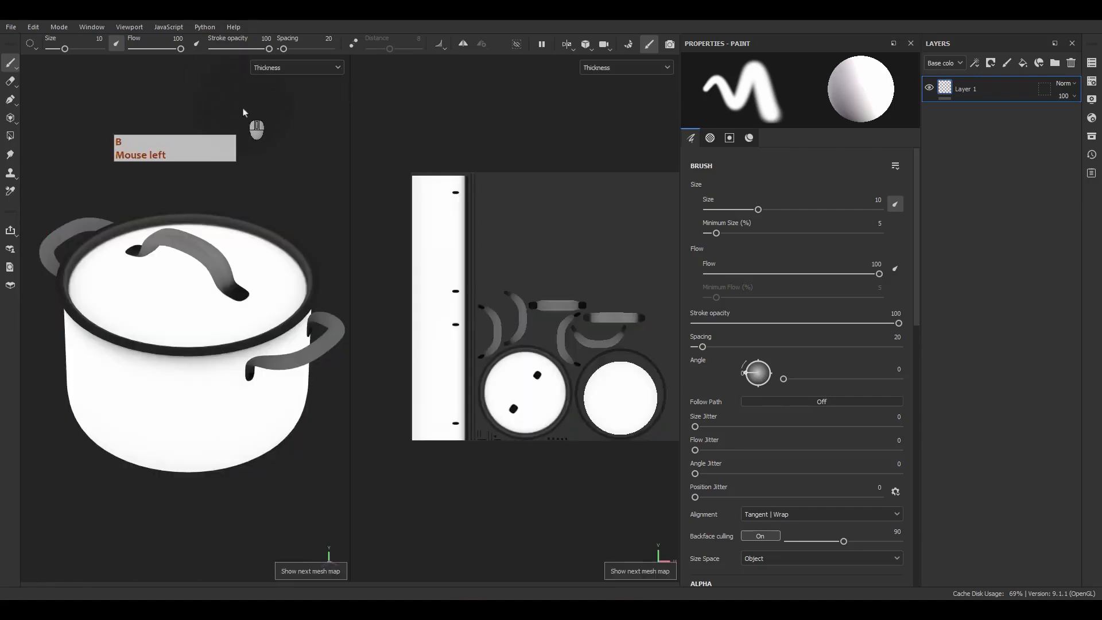
pyautogui.press('F9')
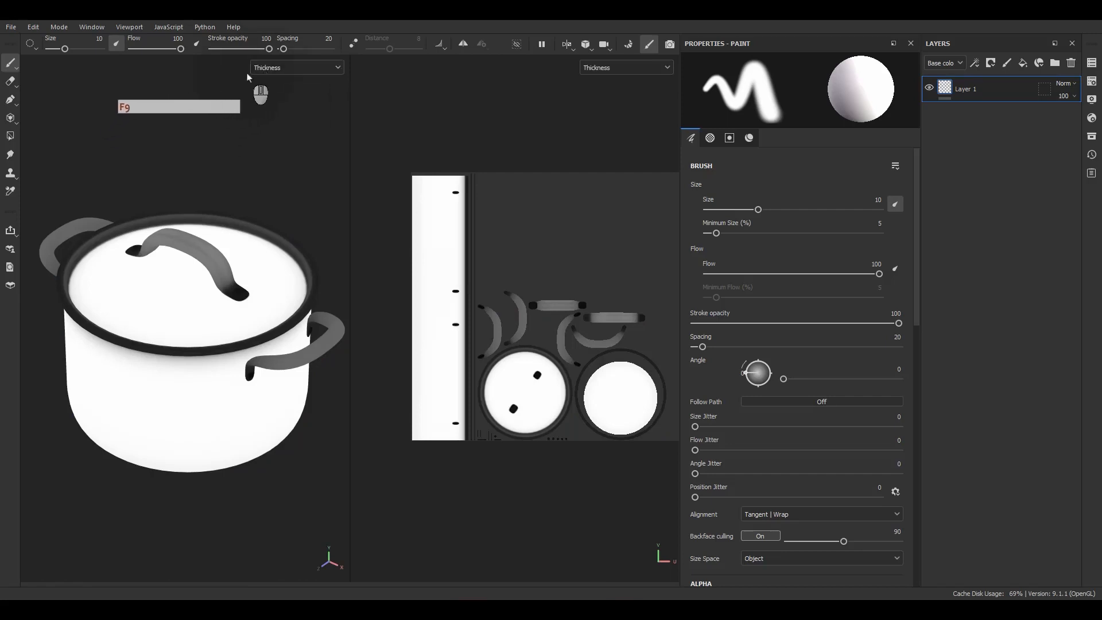
pyautogui.scroll(5, 285, 281)
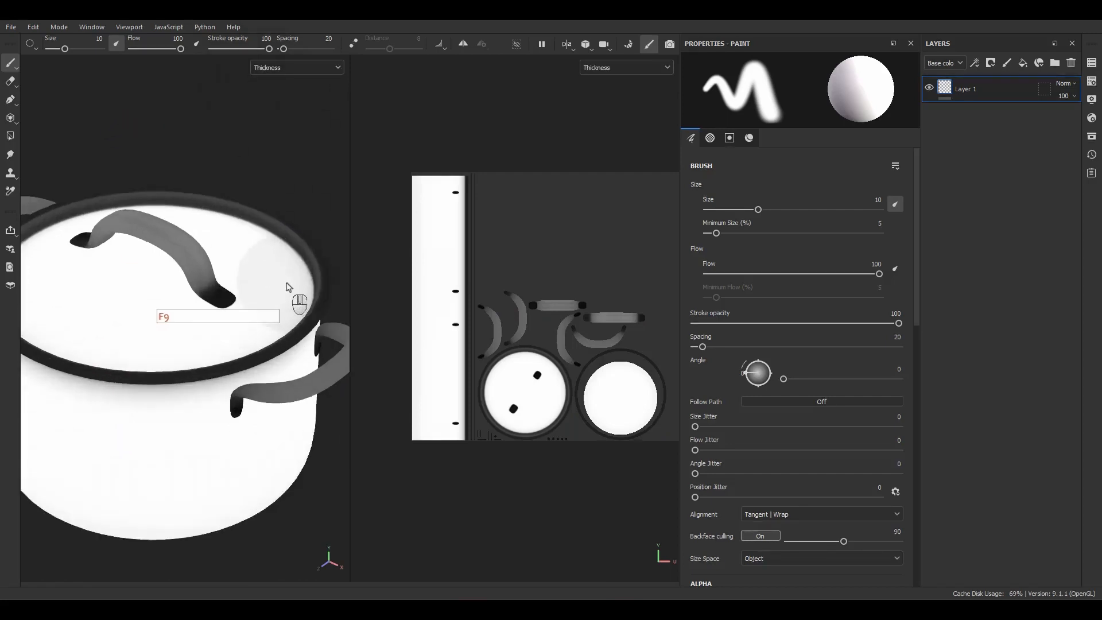
pyautogui.keyDown('alt'); pyautogui.moveTo(288, 387); pyautogui.dragTo(328, 295); pyautogui.keyUp('alt')
pyautogui.keyDown('alt'); pyautogui.moveTo(327, 294); pyautogui.dragTo(256, 260, button='middle'); pyautogui.keyUp('alt')
pyautogui.keyDown('alt'); pyautogui.moveTo(256, 260); pyautogui.dragTo(266, 325, button='right'); pyautogui.keyUp('alt')
pyautogui.keyDown('alt'); pyautogui.moveTo(270, 324); pyautogui.dragTo(285, 351, button='right'); pyautogui.keyUp('alt')
pyautogui.moveTo(291, 347)
pyautogui.keyDown('alt'); pyautogui.mouseDown(button='middle')
pyautogui.moveTo(310, 312)
pyautogui.moveTo(275, 300)
pyautogui.moveTo(336, 198)
pyautogui.mouseUp(button='middle'); pyautogui.keyUp('alt')
pyautogui.moveTo(336, 198)
pyautogui.keyDown('alt'); pyautogui.mouseDown(button='right')
pyautogui.moveTo(267, 162)
pyautogui.moveTo(218, 195)
pyautogui.mouseUp(button='right'); pyautogui.keyUp('alt')
pyautogui.keyDown('alt'); pyautogui.moveTo(210, 321); pyautogui.dragTo(255, 244, button='middle'); pyautogui.keyUp('alt')
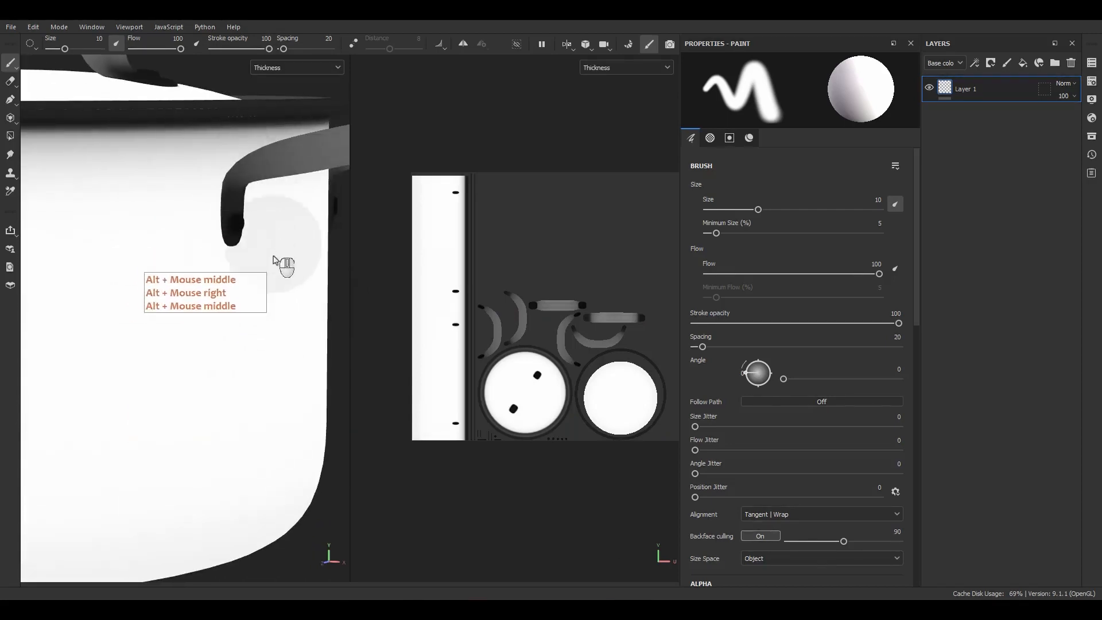
# Examine the Thickness map on the whole pot and up close at the base of the lid handle.
pyautogui.keyDown('alt'); pyautogui.moveTo(233, 483); pyautogui.dragTo(215, 358, button='right'); pyautogui.keyUp('alt')
pyautogui.keyDown('alt'); pyautogui.moveTo(216, 357); pyautogui.dragTo(231, 413, button='middle'); pyautogui.keyUp('alt')
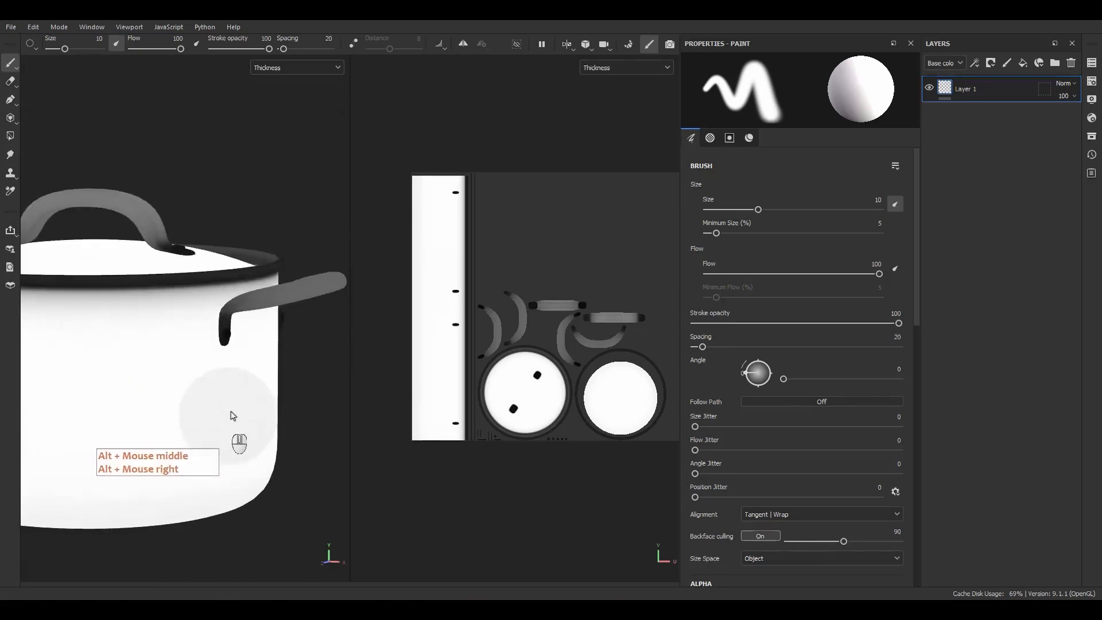
pyautogui.keyDown('alt'); pyautogui.moveTo(231, 402); pyautogui.dragTo(198, 457); pyautogui.keyUp('alt')
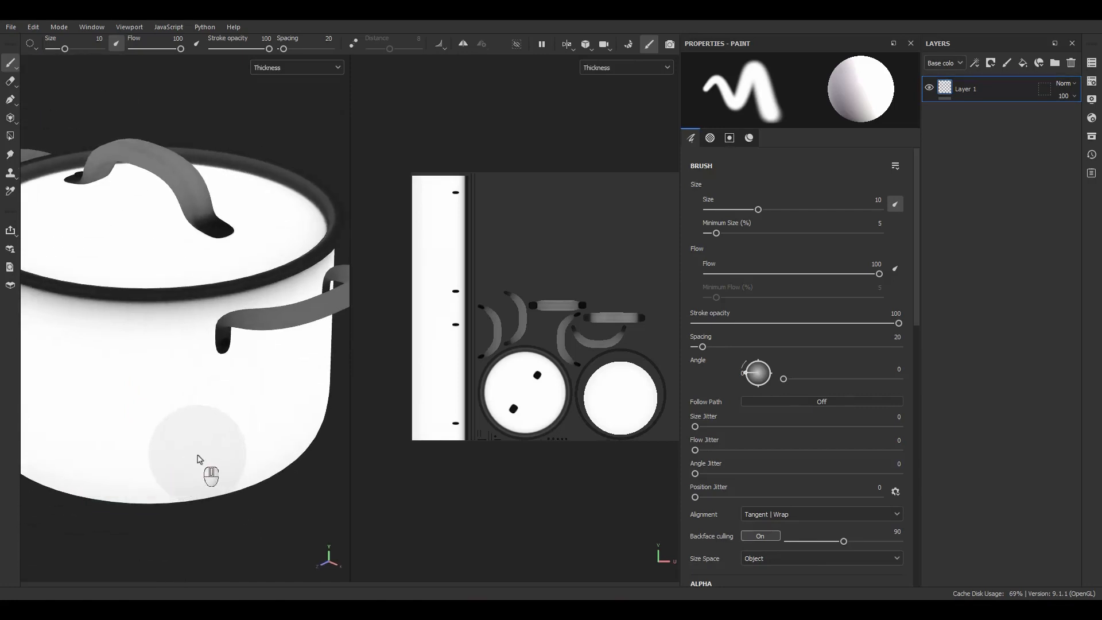
pyautogui.scroll(5, 184, 300)
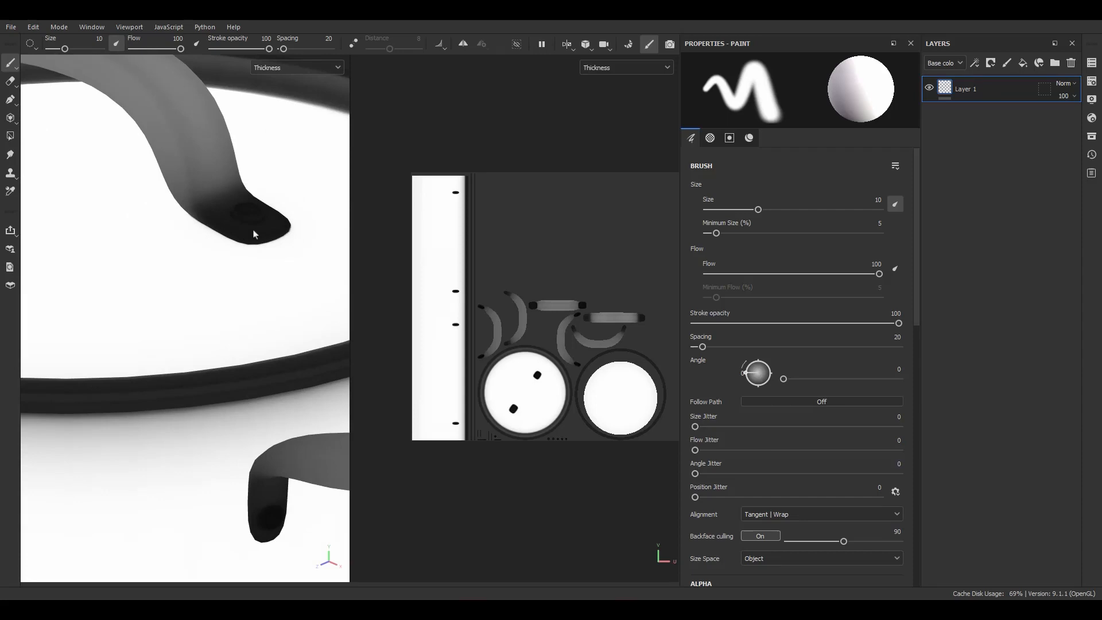
pyautogui.press('F9')
pyautogui.scroll(-5, 225, 229)
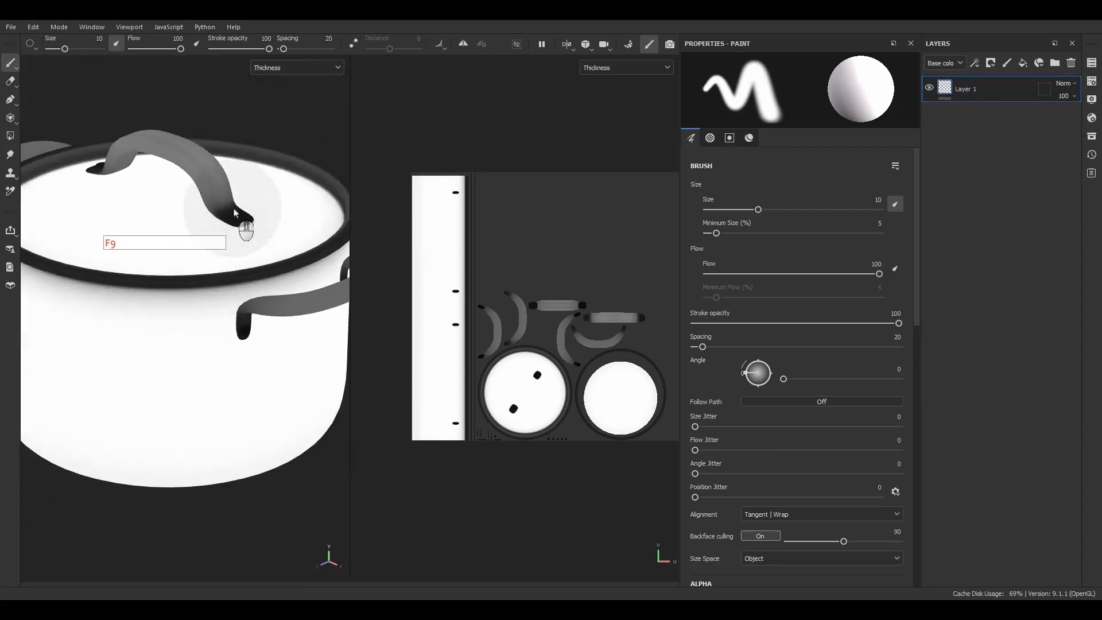
# Inspect the baked Height and Bent normals mesh maps on the pot and its UV layout.
pyautogui.click(256, 208)
pyautogui.press('b')
pyautogui.scroll(-4, 256, 207)
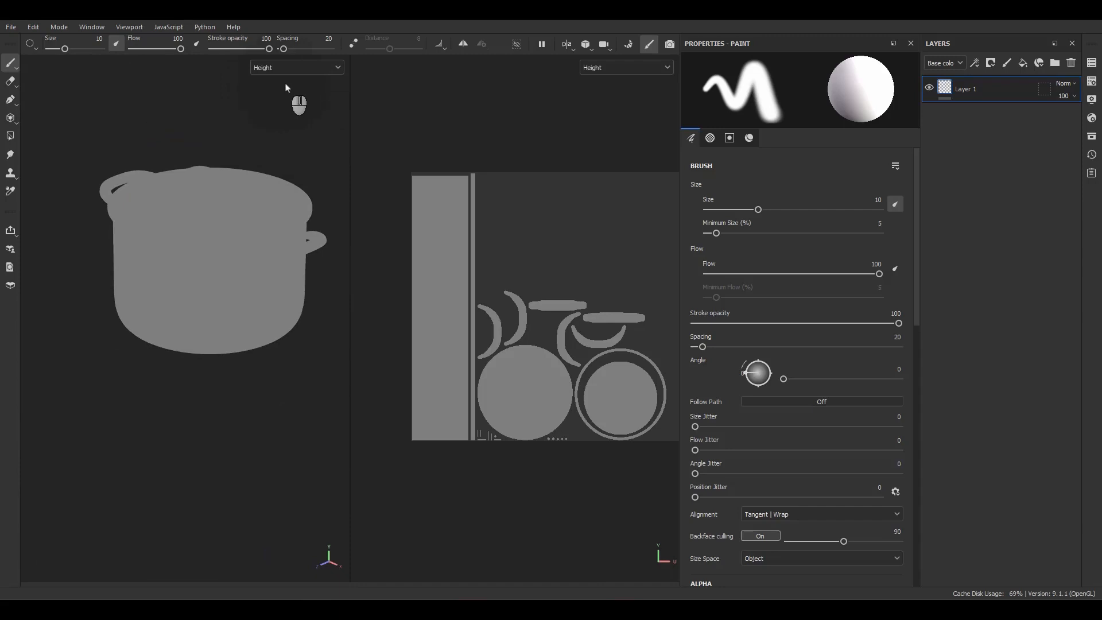
pyautogui.press('b')
pyautogui.scroll(4, 233, 164)
pyautogui.keyDown('alt'); pyautogui.moveTo(233, 165); pyautogui.dragTo(199, 197); pyautogui.keyUp('alt')
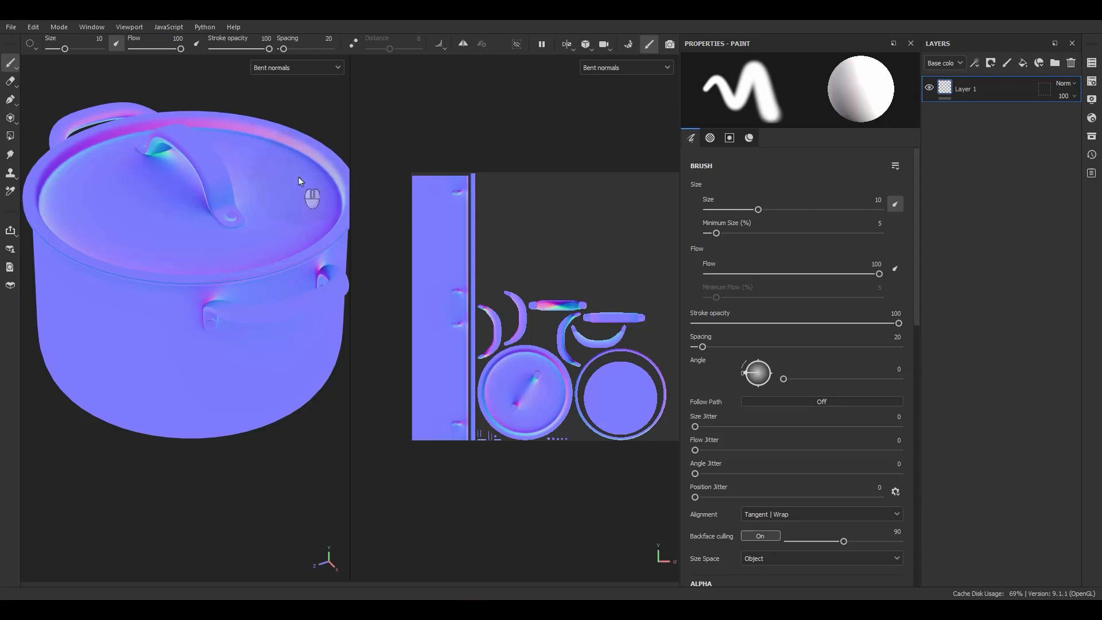
# Return both views to Material display and frame the pot in the 3D view.
pyautogui.press('m')
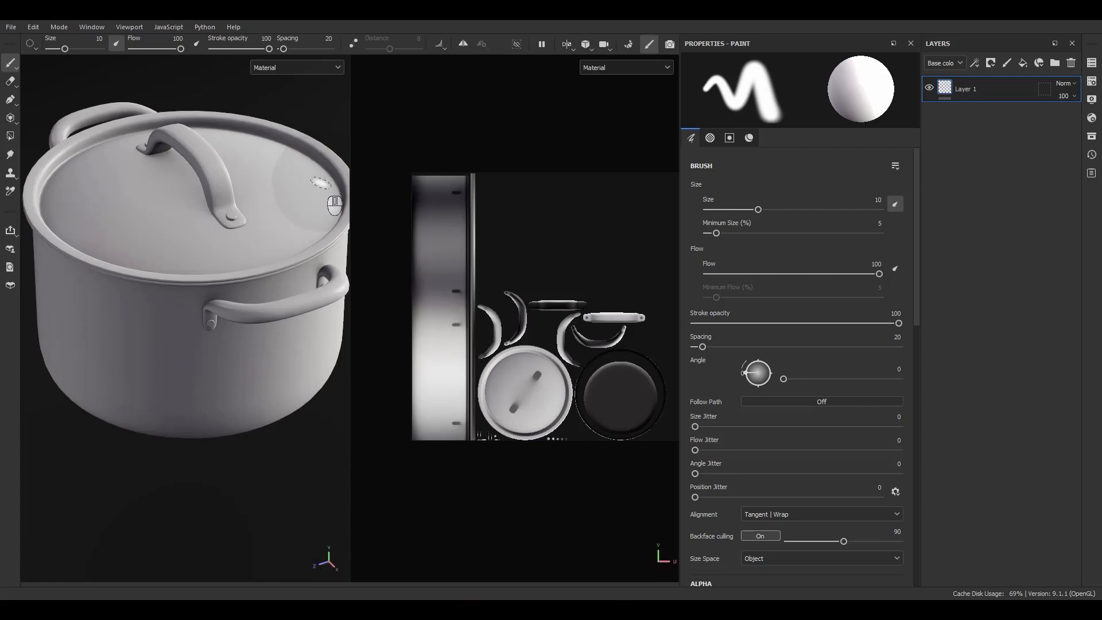
pyautogui.scroll(-2, 153, 301)
pyautogui.keyDown('alt'); pyautogui.moveTo(153, 300); pyautogui.dragTo(175, 300); pyautogui.keyUp('alt')
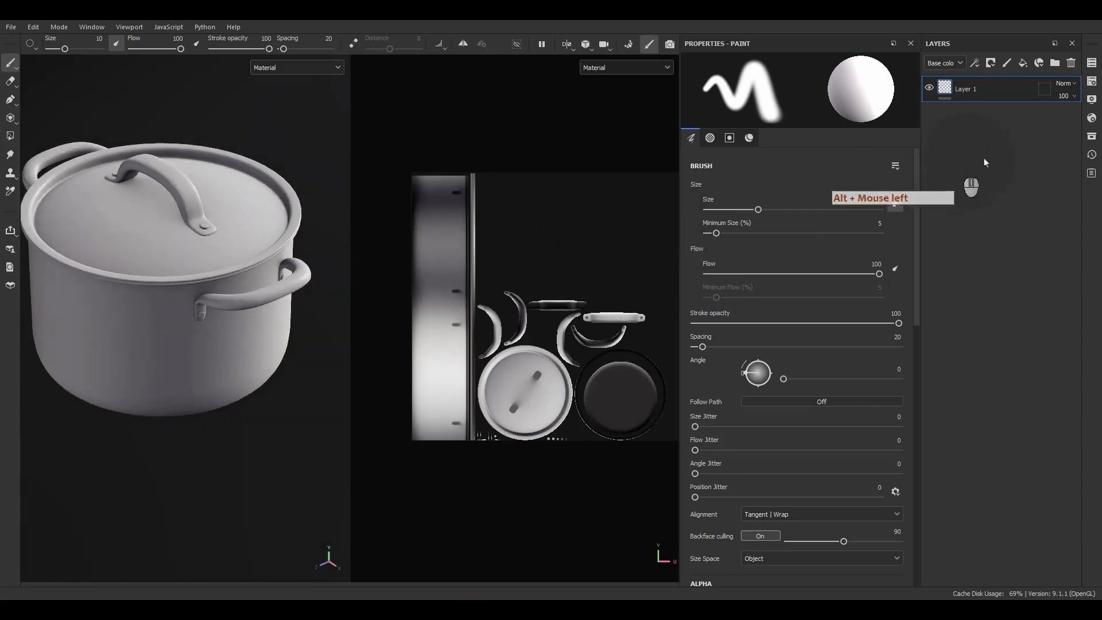
# Open the shader settings and locate the Bent Normal option in the Geometry parameters.
pyautogui.click(1092, 118)
pyautogui.scroll(-2, 867, 388)
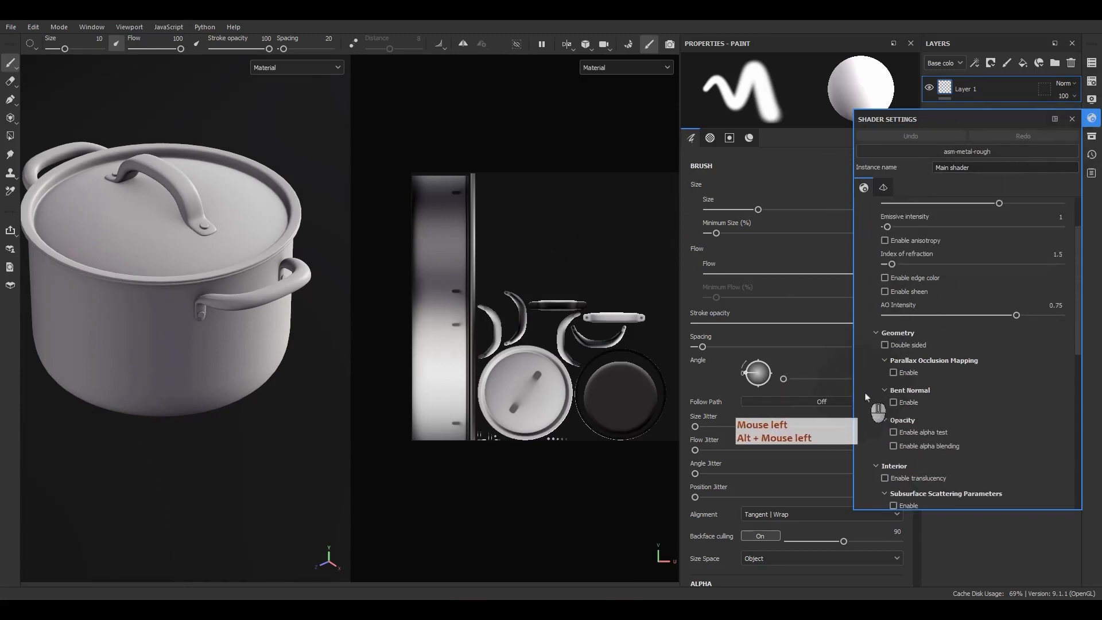
pyautogui.click(894, 403)
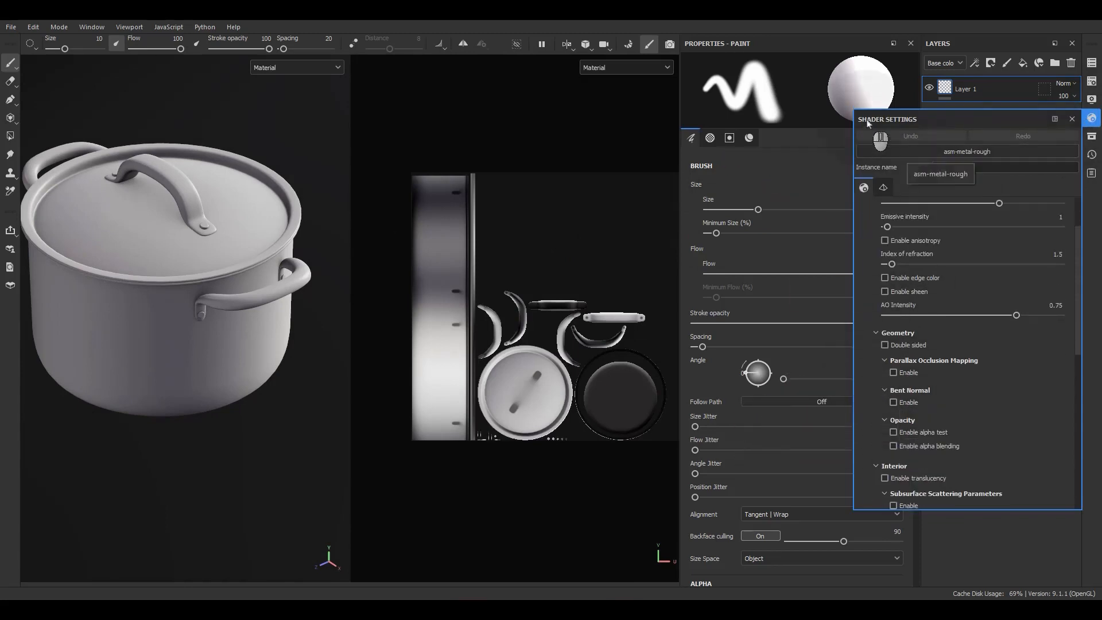
# Compare the pot's shading with the Bent Normal option on and off, leave it enabled, and close the shader settings.
pyautogui.keyDown('alt'); pyautogui.moveTo(229, 319); pyautogui.dragTo(244, 303); pyautogui.keyUp('alt')
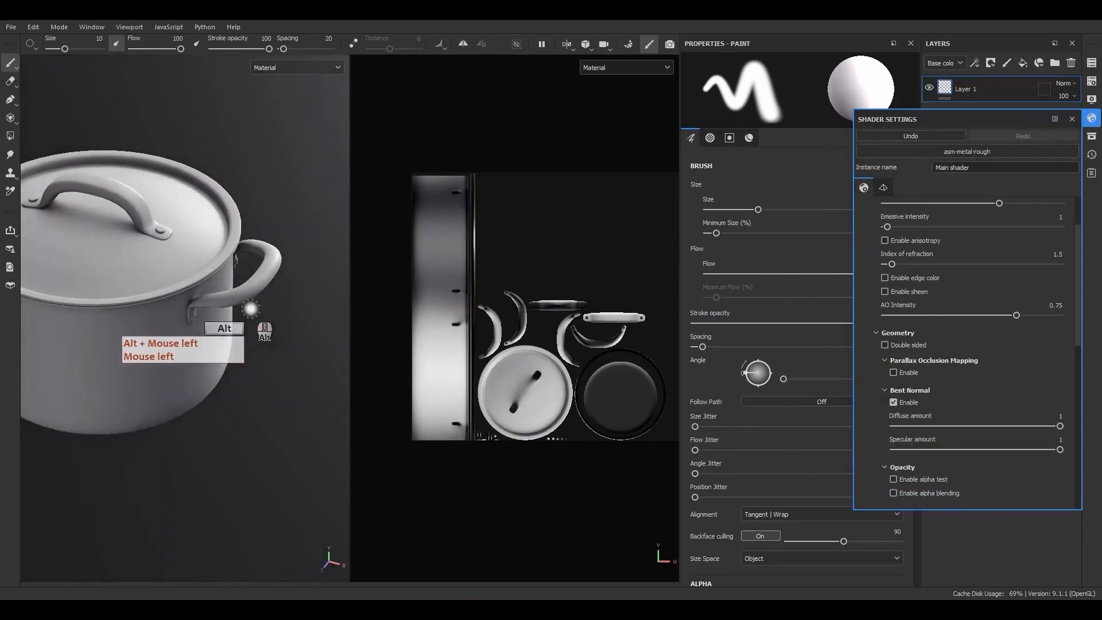
pyautogui.keyDown('alt'); pyautogui.moveTo(244, 303); pyautogui.dragTo(313, 296, button='middle'); pyautogui.keyUp('alt')
pyautogui.keyDown('alt'); pyautogui.moveTo(313, 295); pyautogui.dragTo(237, 295); pyautogui.keyUp('alt')
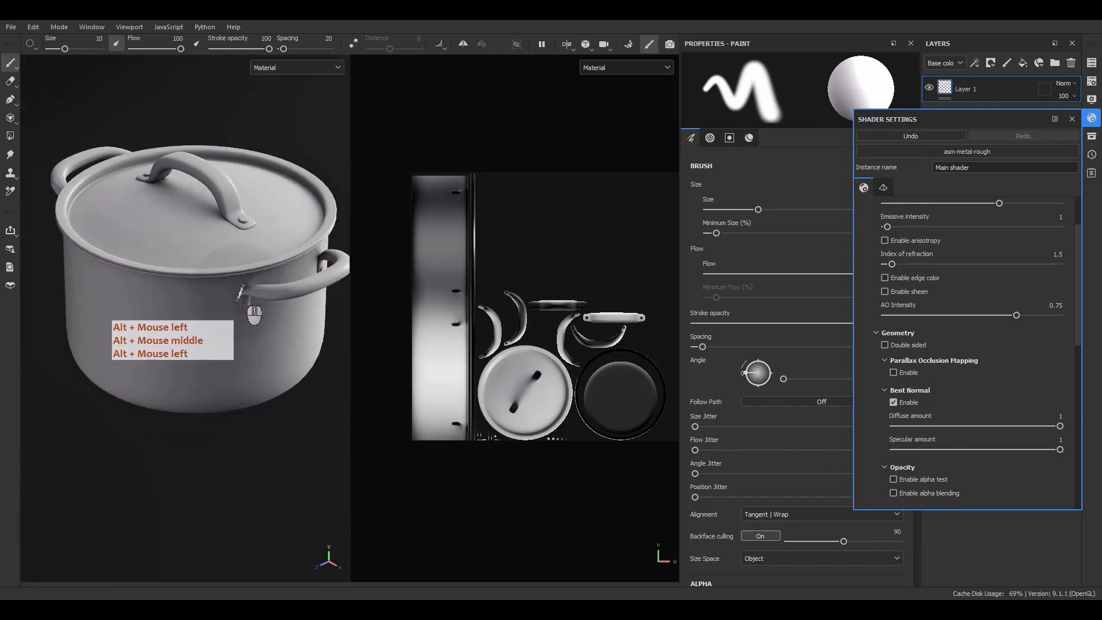
pyautogui.click(893, 403)
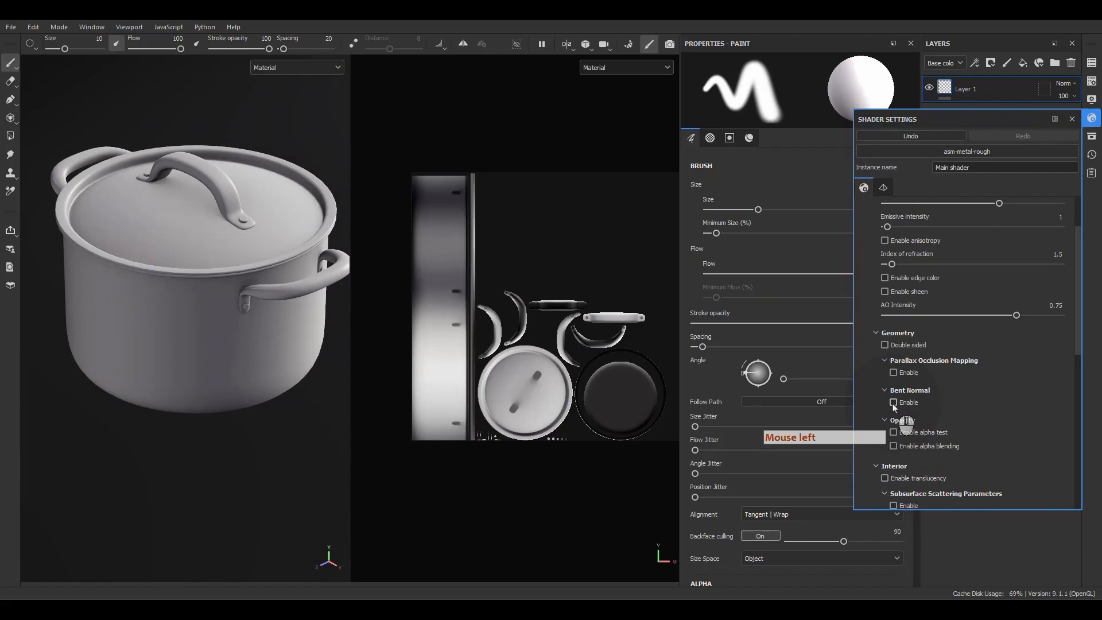
pyautogui.click(893, 405)
pyautogui.keyDown('alt'); pyautogui.moveTo(332, 279); pyautogui.dragTo(313, 261); pyautogui.keyUp('alt')
pyautogui.keyDown('alt'); pyautogui.moveTo(313, 262); pyautogui.dragTo(248, 400, button='right'); pyautogui.keyUp('alt')
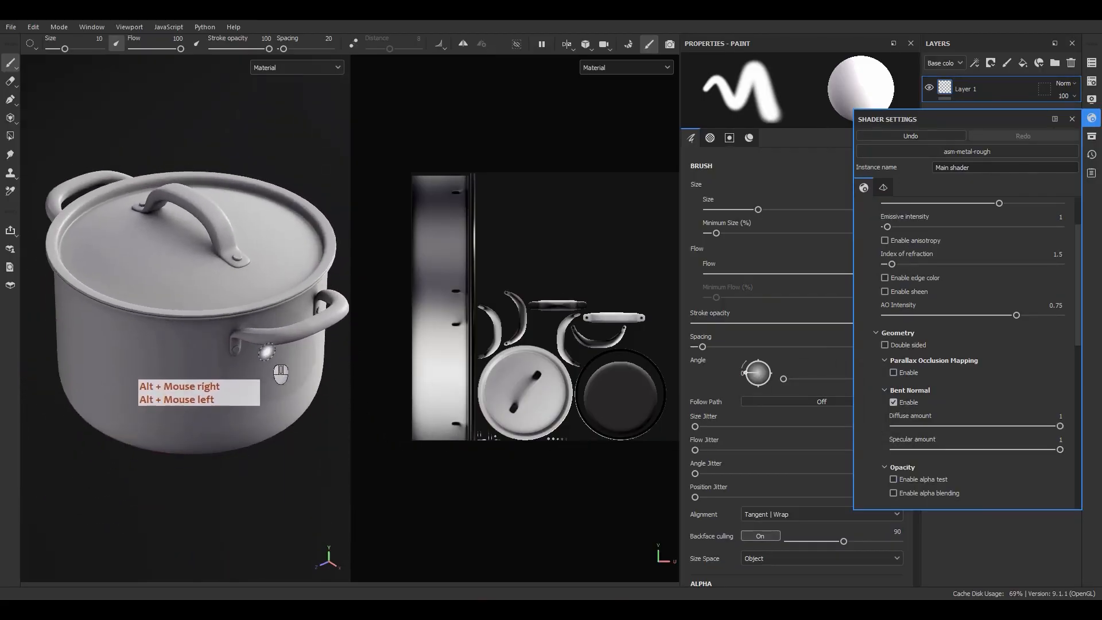
pyautogui.click(1071, 118)
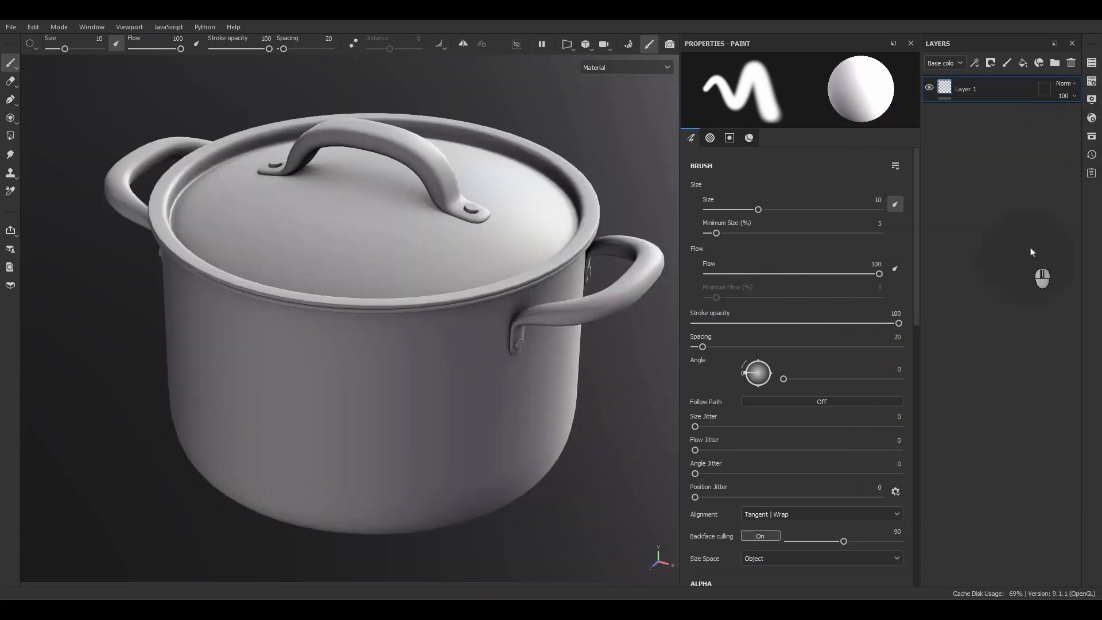
# Show only the 3D view and delete Layer 1.
pyautogui.doubleClick(988, 76)
pyautogui.click(1073, 61)
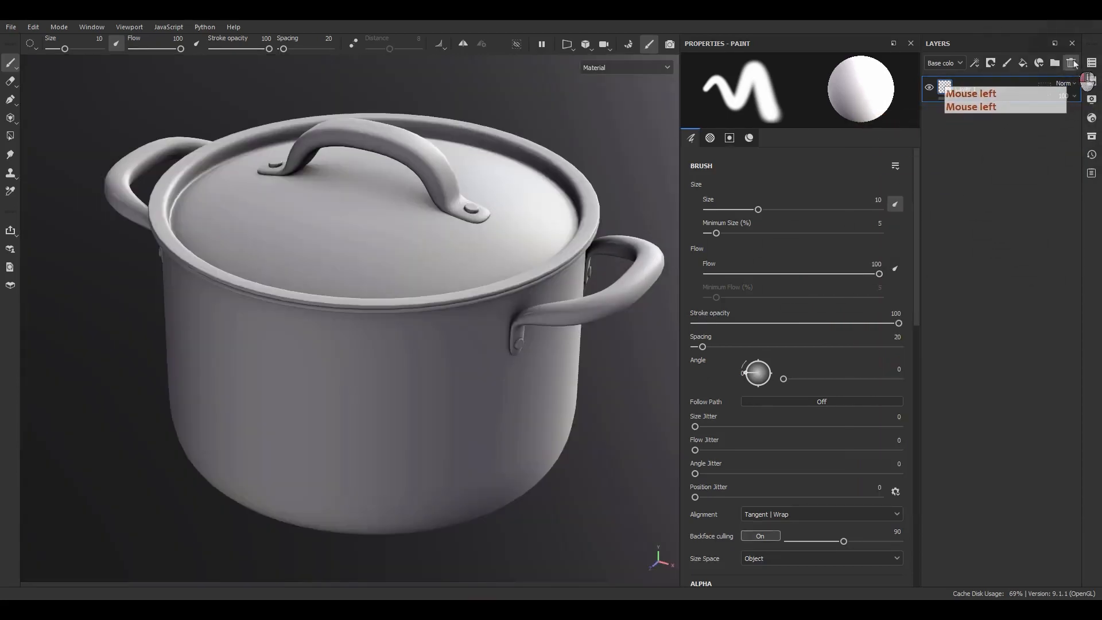
pyautogui.click(1073, 62)
pyautogui.click(997, 73)
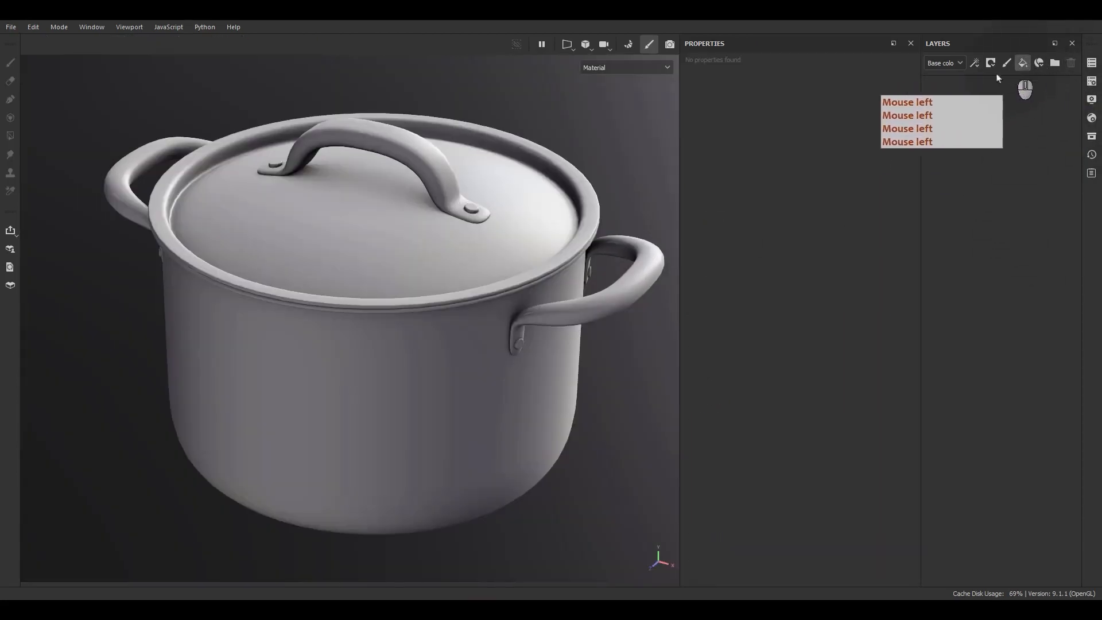
# Add a fill layer and name it BaseLayer.
pyautogui.click(1024, 64)
pyautogui.doubleClick(962, 91)
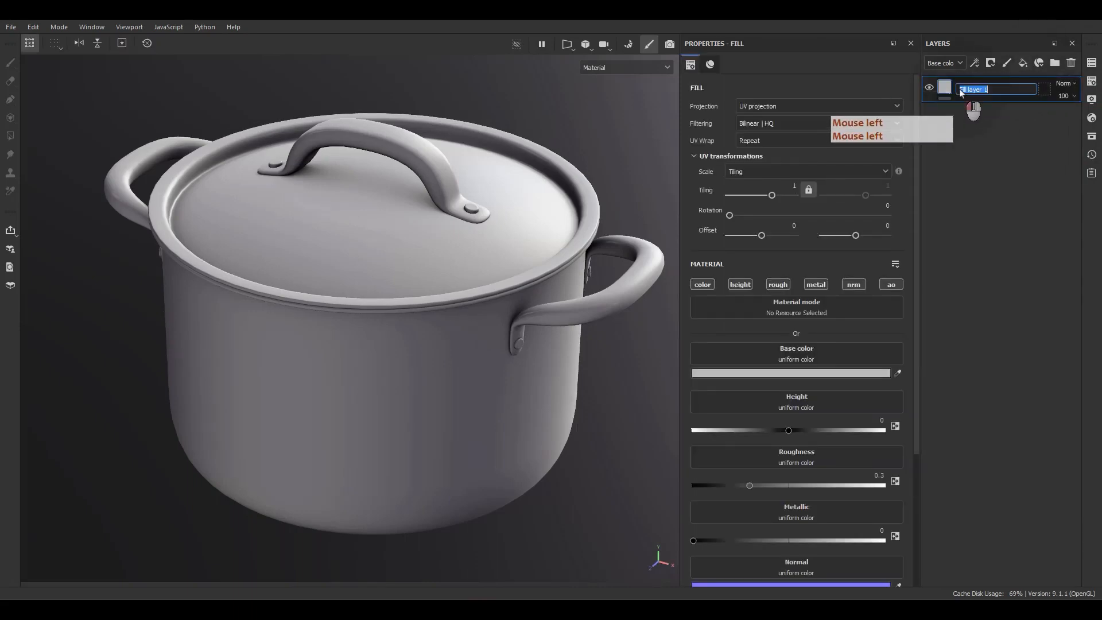
pyautogui.write('BaseLayer')
pyautogui.press('Return')
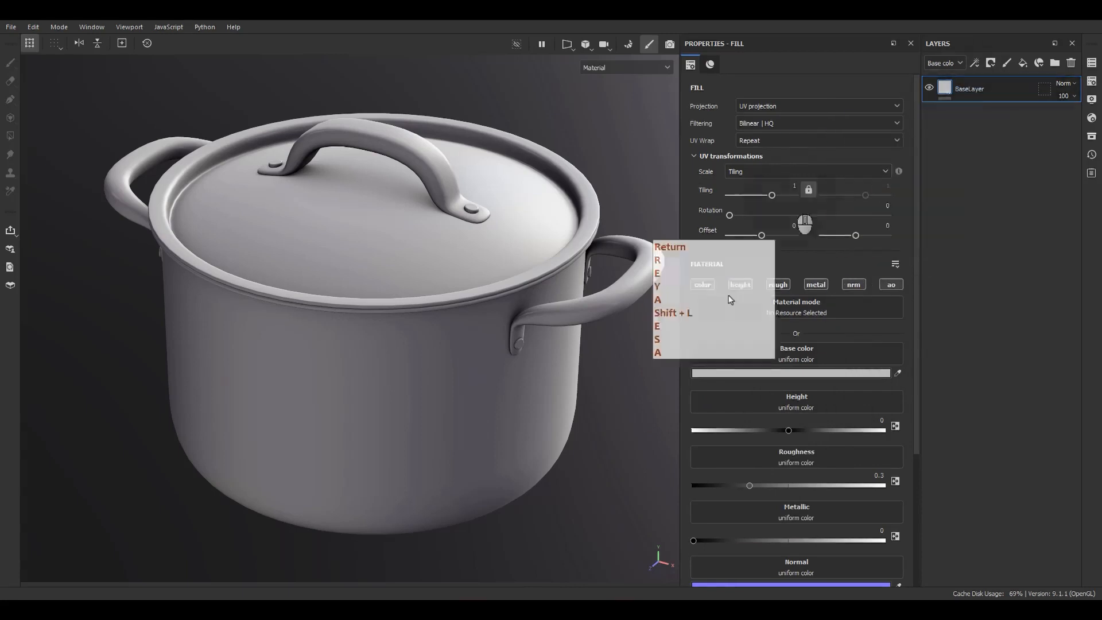
# Set BaseLayer's base color to the mid grey 939393.
pyautogui.scroll(-3, 730, 299)
pyautogui.click(741, 269)
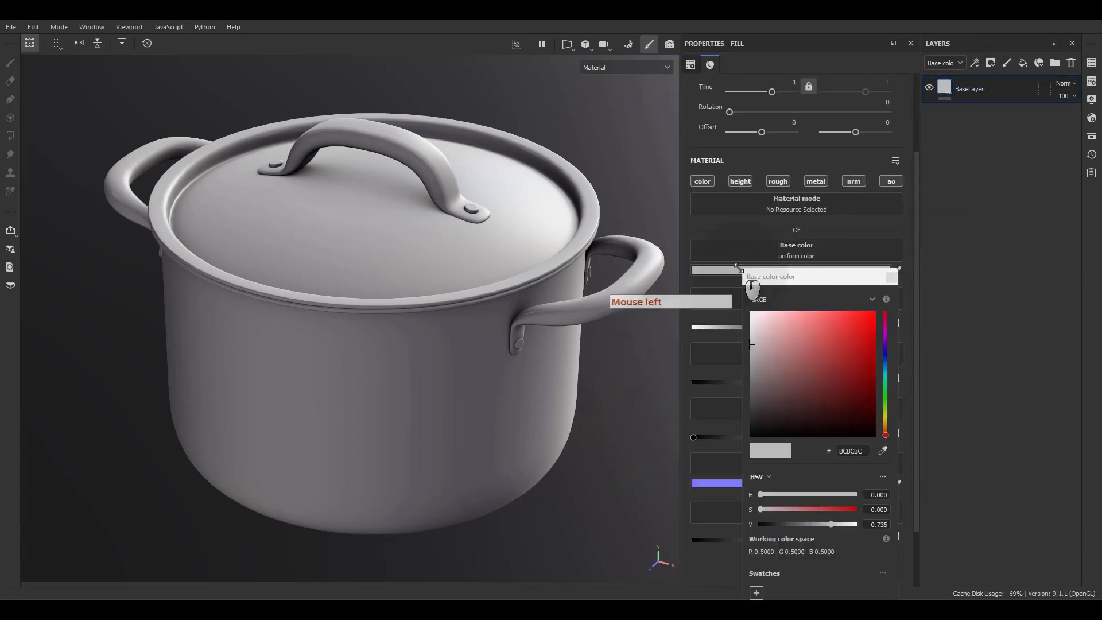
pyautogui.click(748, 369)
pyautogui.click(751, 363)
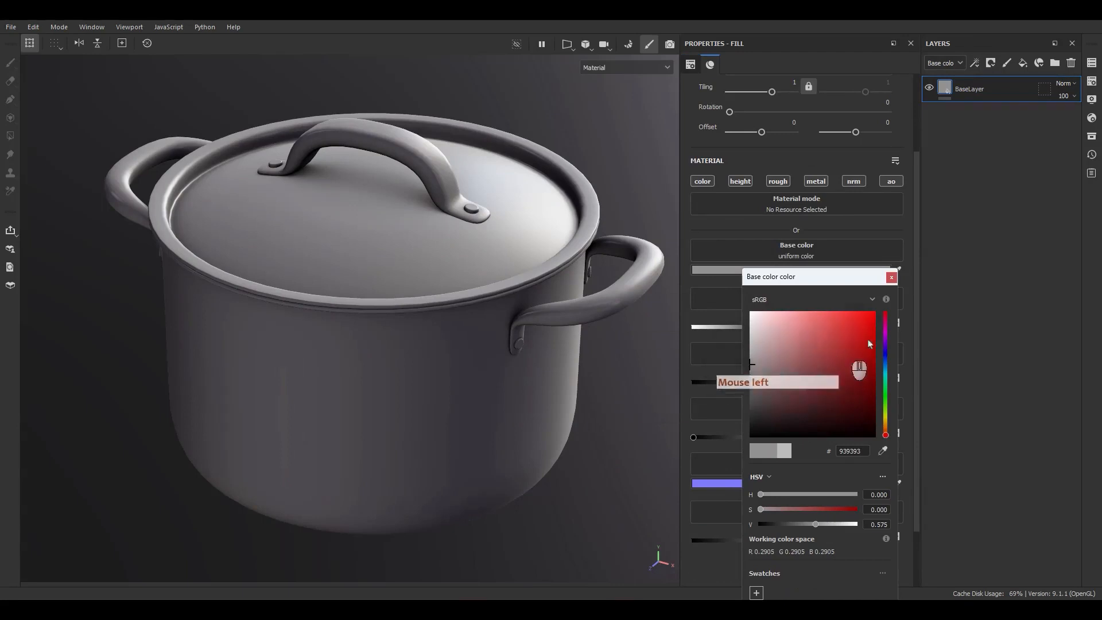
pyautogui.click(890, 279)
pyautogui.press('F9')
pyautogui.press('F9')
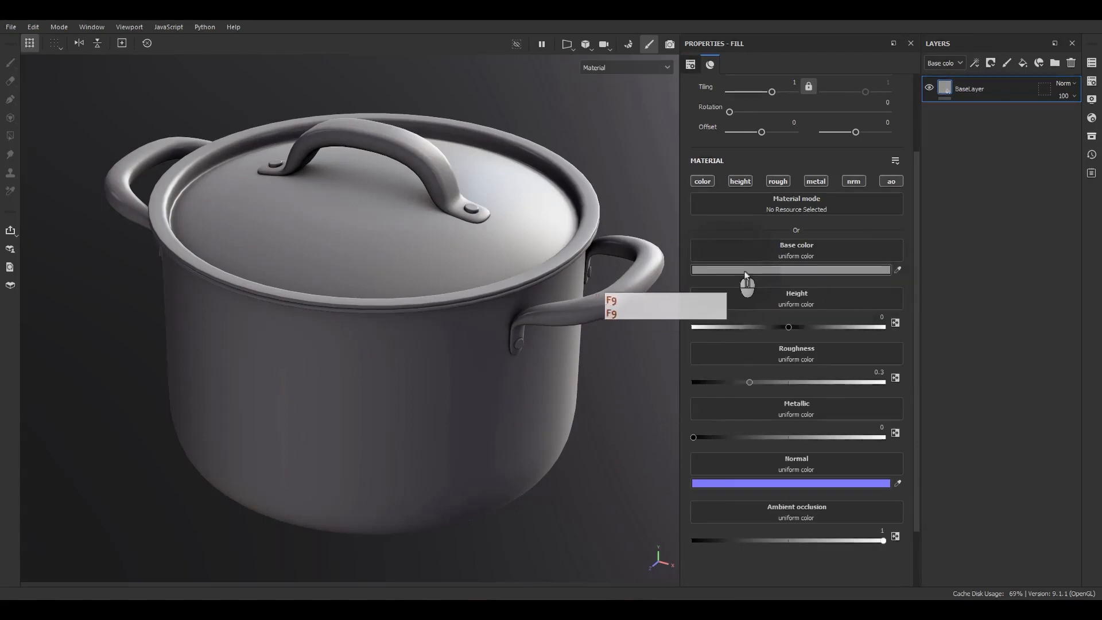
# Set BaseLayer's metallic to 1 and its roughness to 0.1183 for a polished metal look.
pyautogui.click(881, 437)
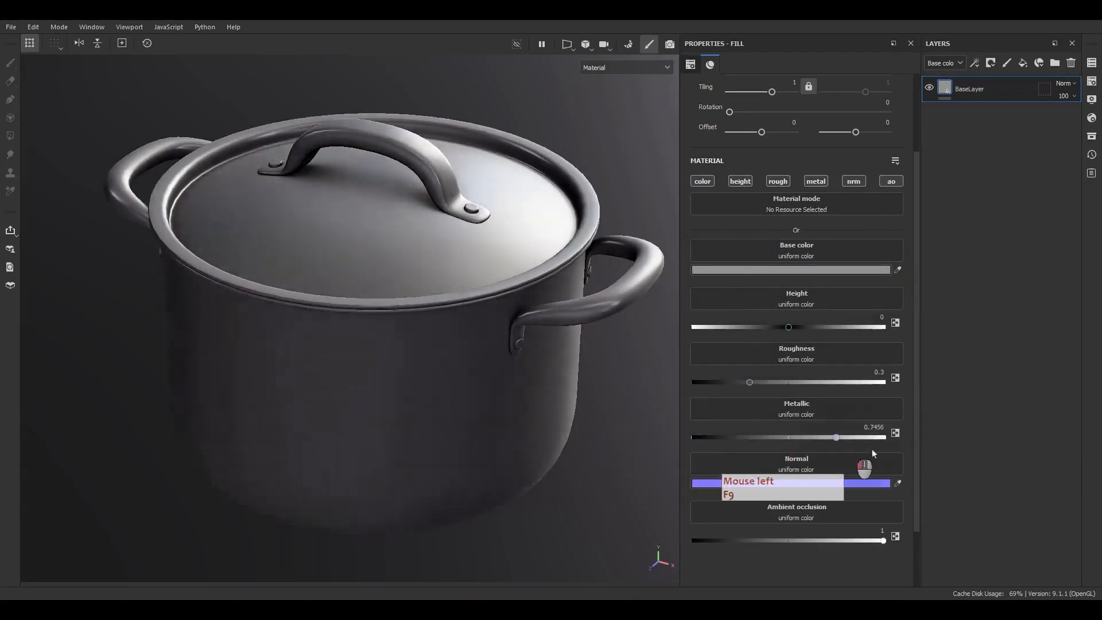
pyautogui.moveTo(450, 394)
pyautogui.keyDown('alt'); pyautogui.mouseDown()
pyautogui.moveTo(424, 336)
pyautogui.moveTo(443, 385)
pyautogui.mouseUp(); pyautogui.keyUp('alt')
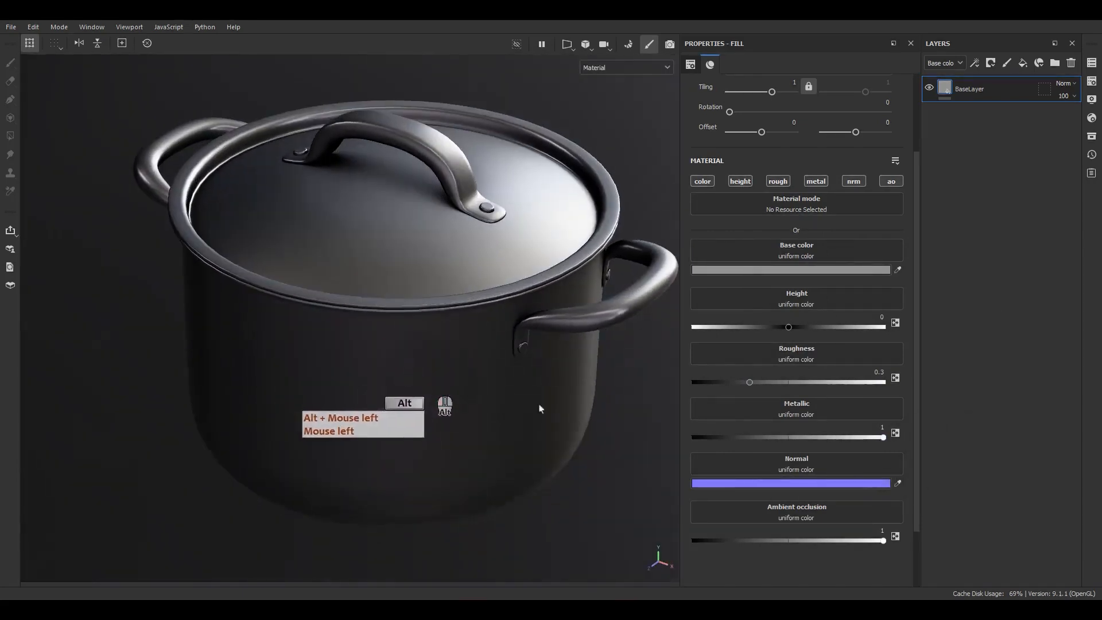
pyautogui.moveTo(749, 382); pyautogui.dragTo(715, 401)
pyautogui.keyDown('alt'); pyautogui.moveTo(493, 368); pyautogui.dragTo(566, 347); pyautogui.keyUp('alt')
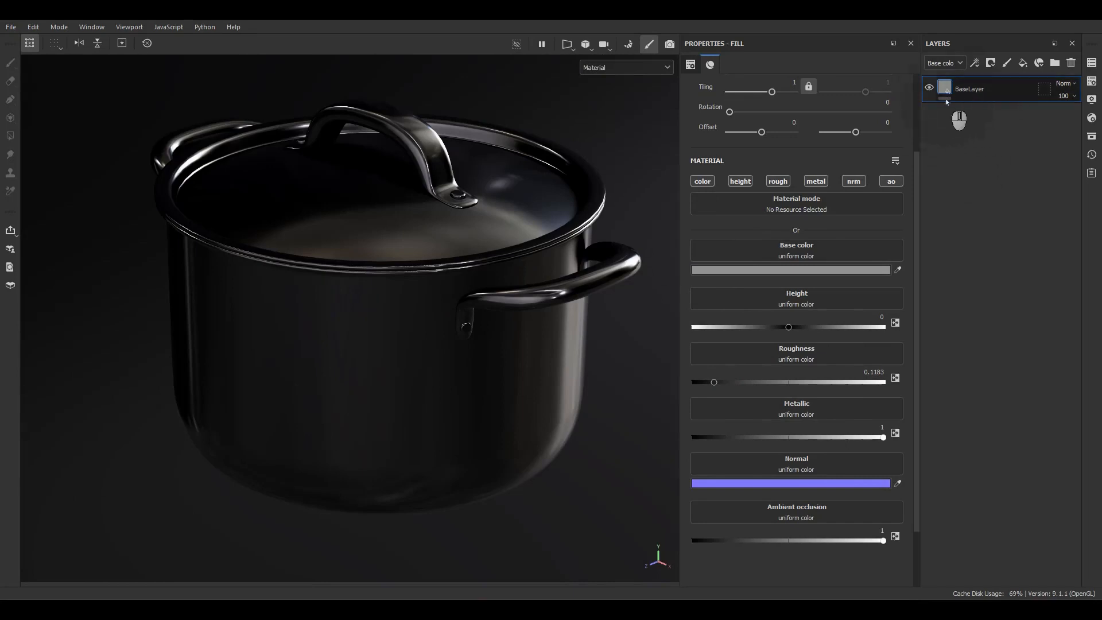
# Add an empty filter to BaseLayer.
pyautogui.rightClick(969, 101)
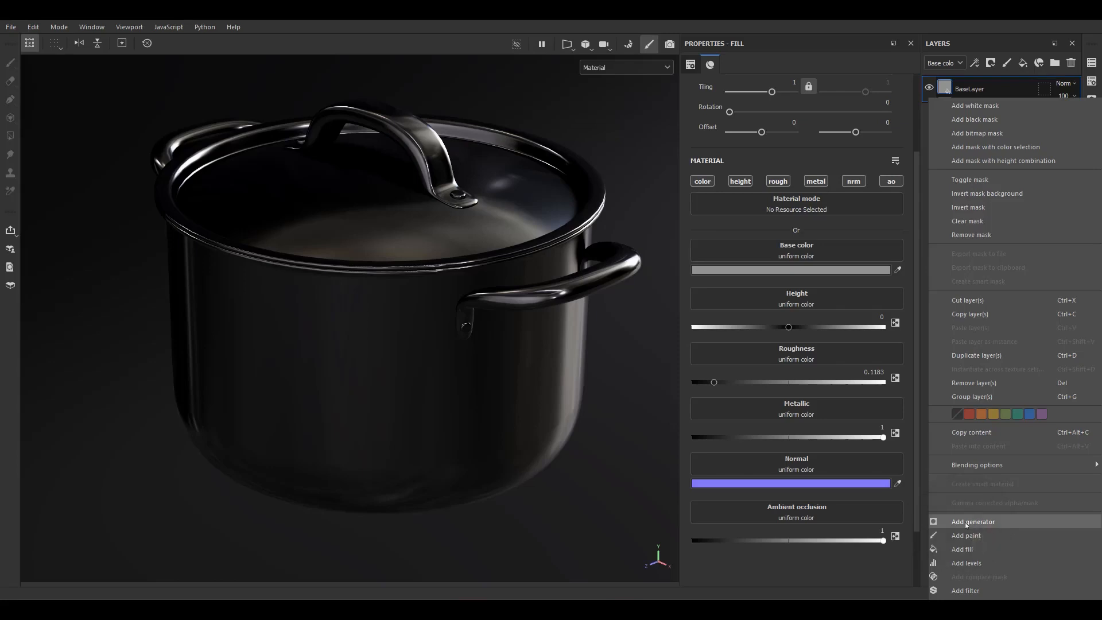
pyautogui.click(966, 591)
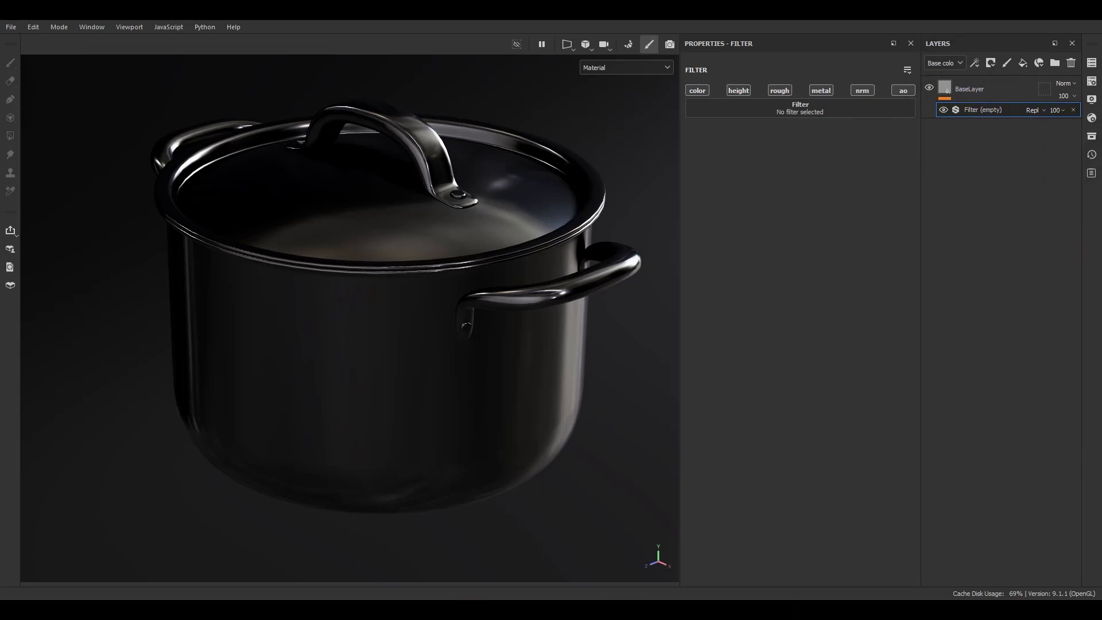
pyautogui.doubleClick(978, 114)
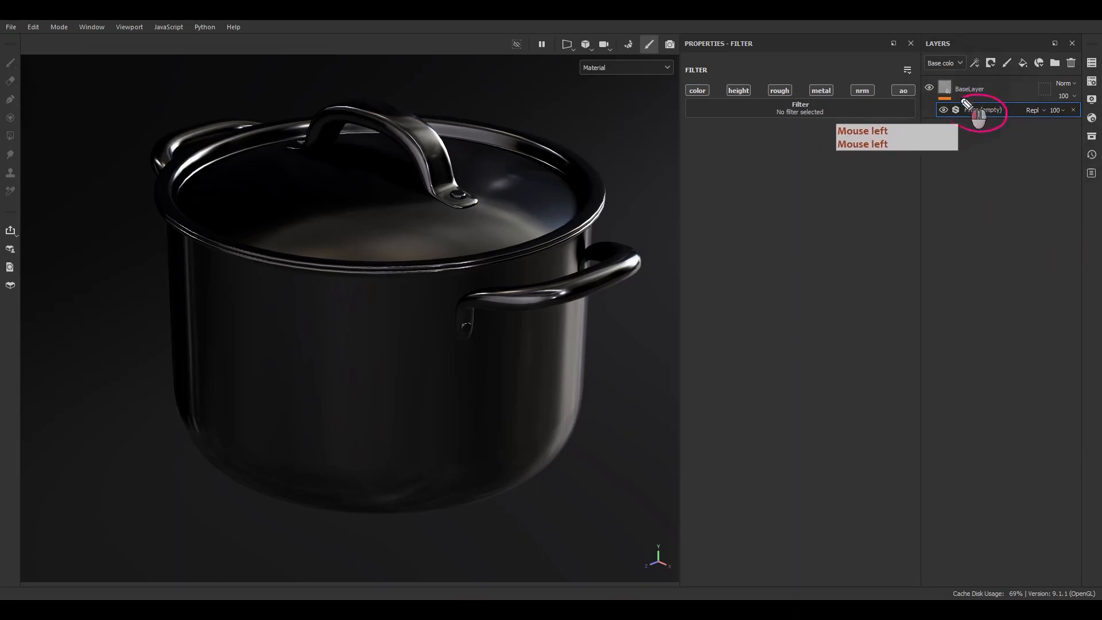
pyautogui.moveTo(1006, 108)
pyautogui.mouseDown()
pyautogui.moveTo(995, 88)
pyautogui.moveTo(1003, 93)
pyautogui.mouseUp()
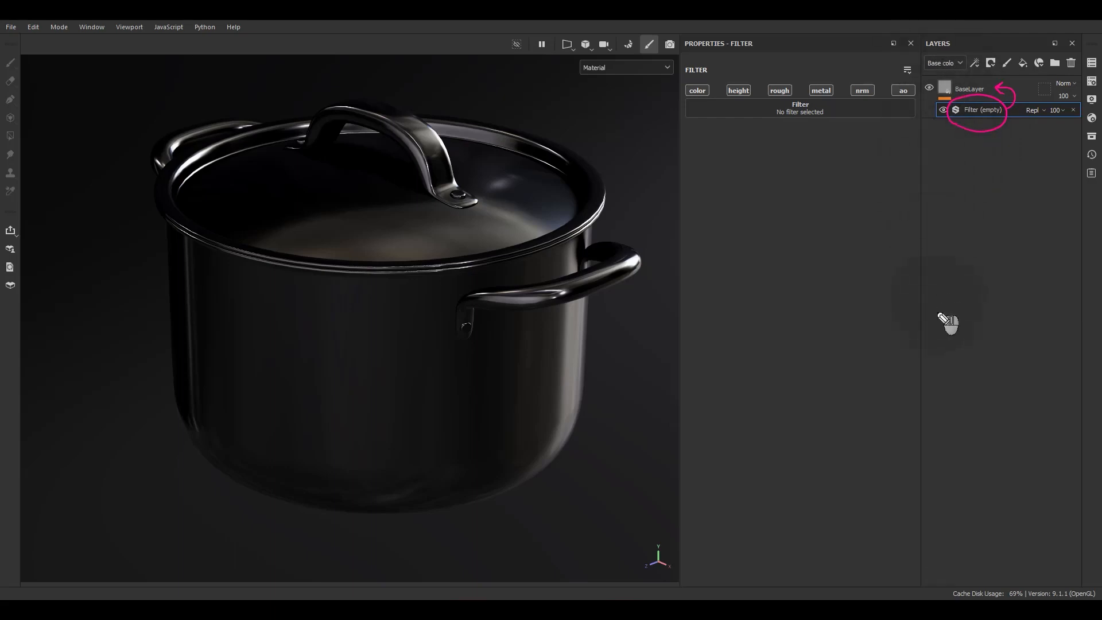
pyautogui.click(937, 336)
pyautogui.moveTo(936, 335)
pyautogui.mouseDown()
pyautogui.moveTo(939, 242)
pyautogui.moveTo(946, 249)
pyautogui.mouseUp()
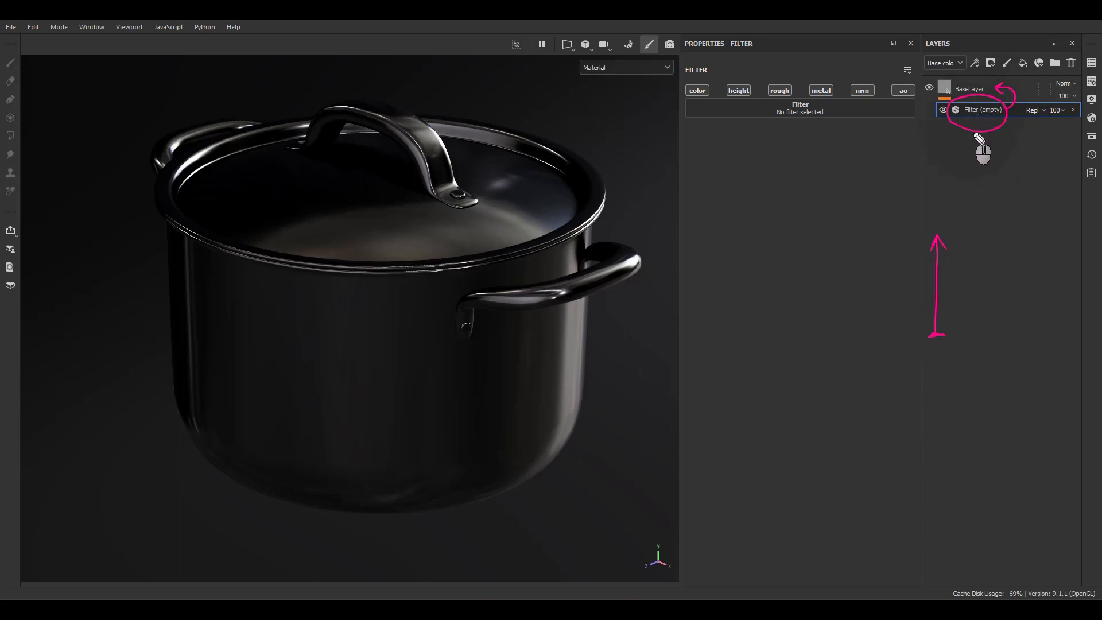
pyautogui.moveTo(956, 124); pyautogui.dragTo(971, 130)
pyautogui.moveTo(955, 140)
pyautogui.mouseDown()
pyautogui.moveTo(972, 140)
pyautogui.moveTo(972, 151)
pyautogui.mouseUp()
pyautogui.moveTo(956, 160); pyautogui.dragTo(970, 170)
pyautogui.moveTo(955, 131)
pyautogui.mouseDown()
pyautogui.moveTo(947, 128)
pyautogui.moveTo(959, 131)
pyautogui.mouseUp()
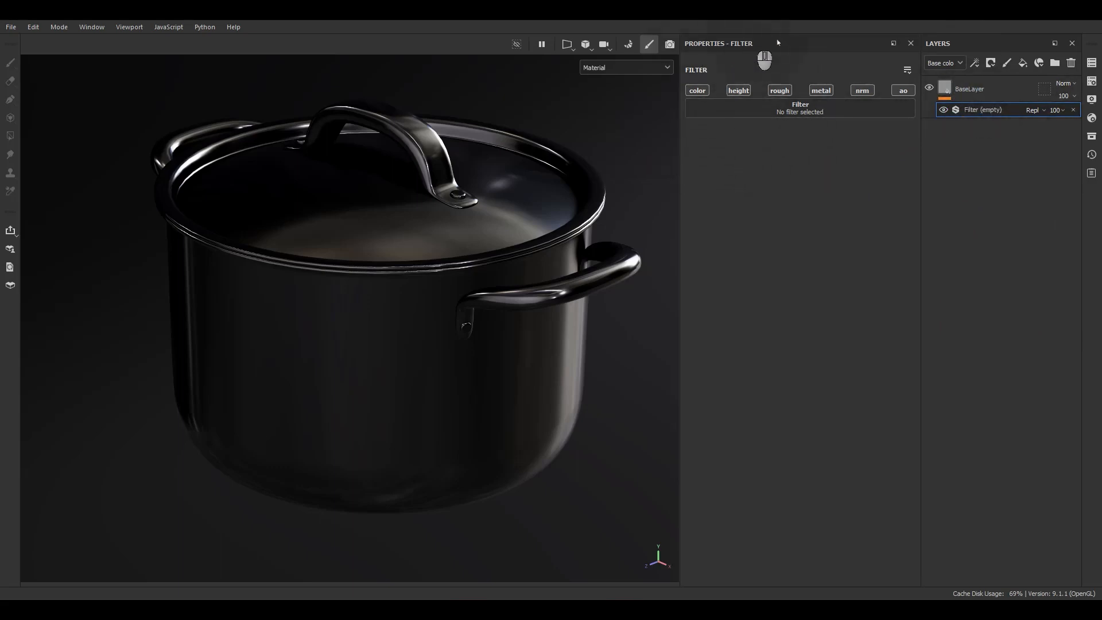
# Open the asset library over the 3D view, limit it to filters, and widen it.
pyautogui.click(798, 115)
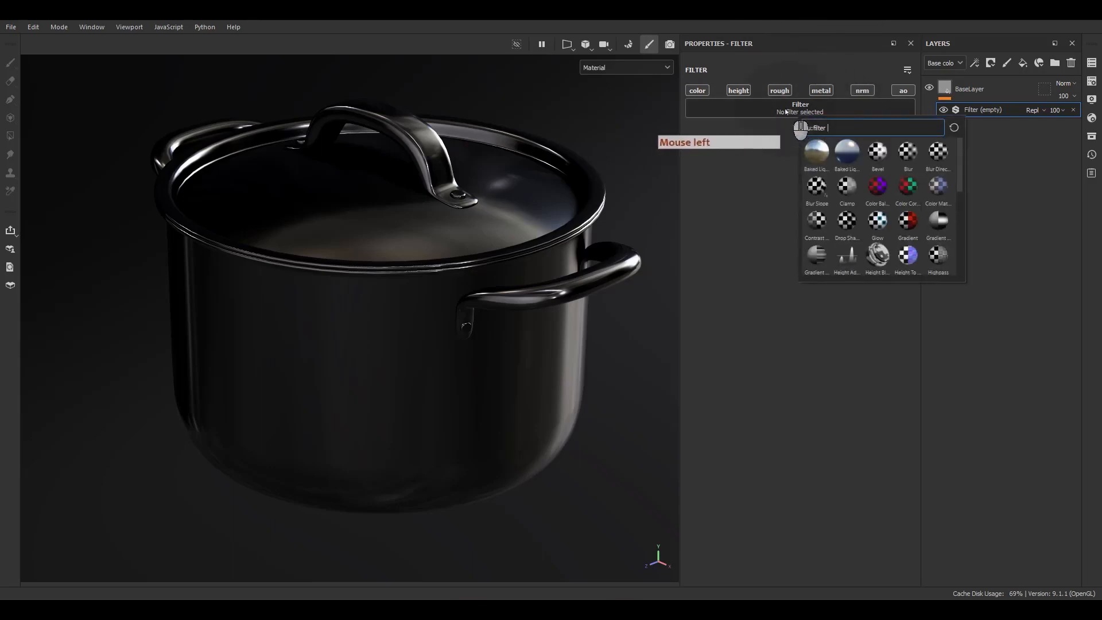
pyautogui.click(1090, 138)
pyautogui.click(1091, 138)
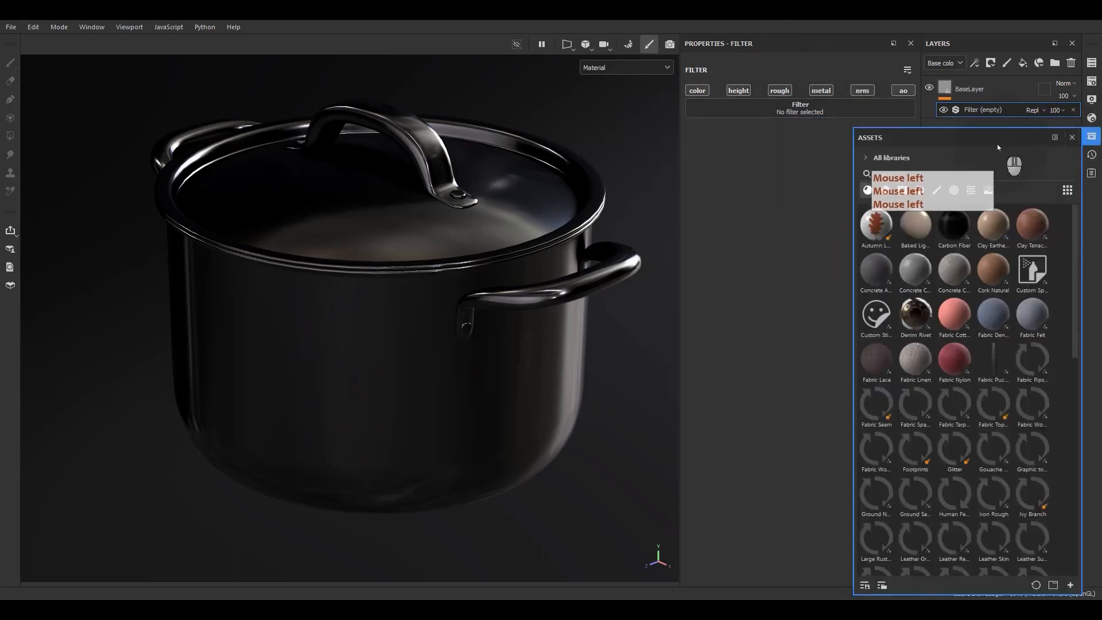
pyautogui.moveTo(989, 142); pyautogui.dragTo(515, 105)
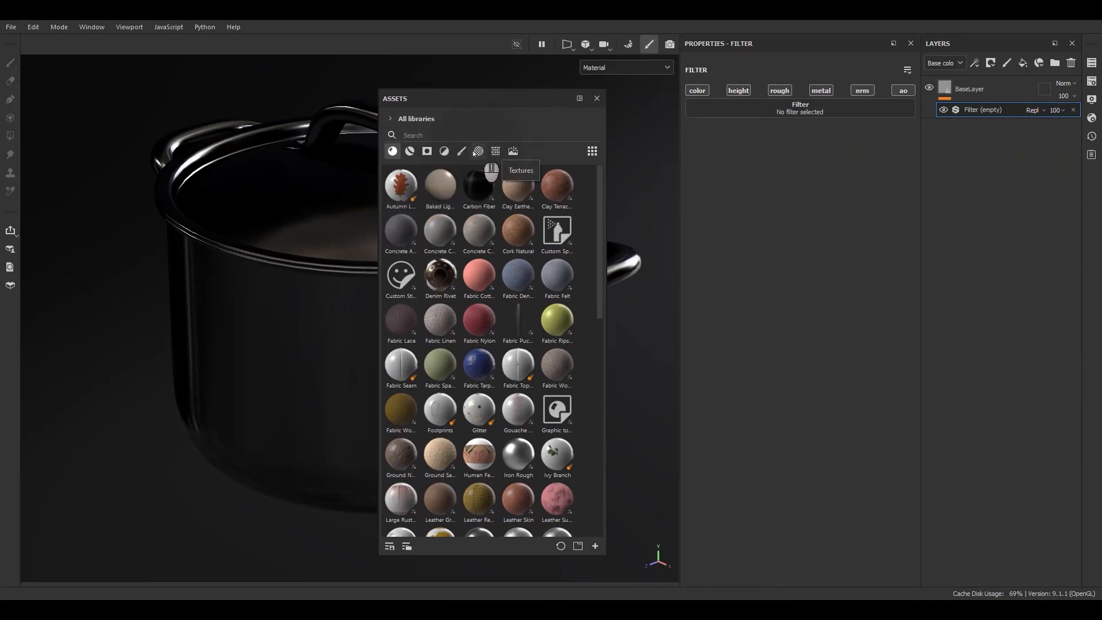
pyautogui.click(448, 152)
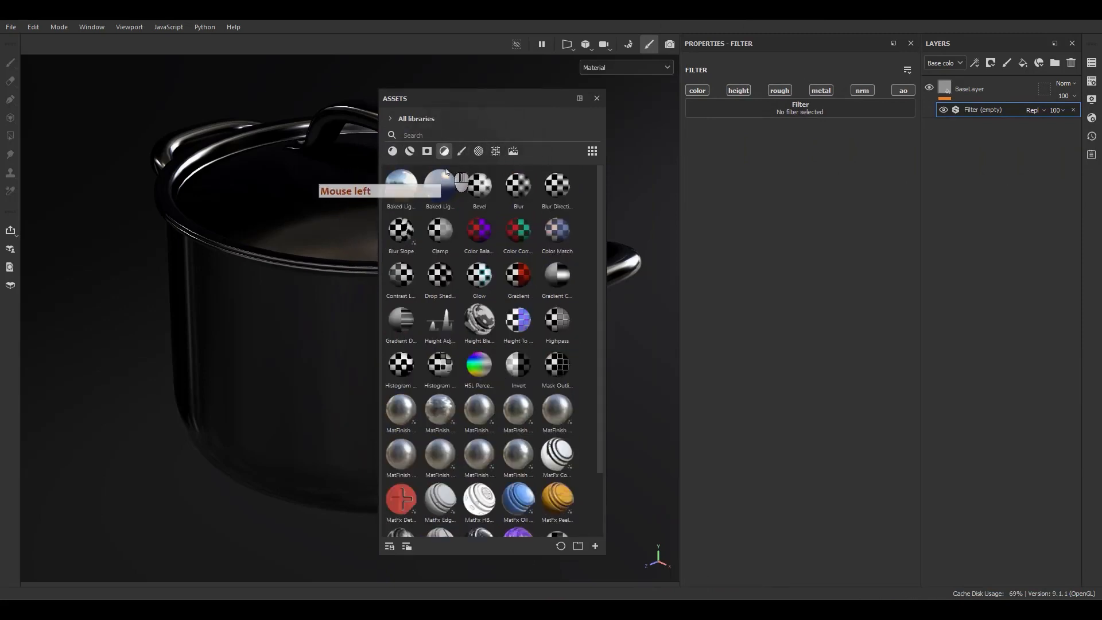
pyautogui.click(624, 298)
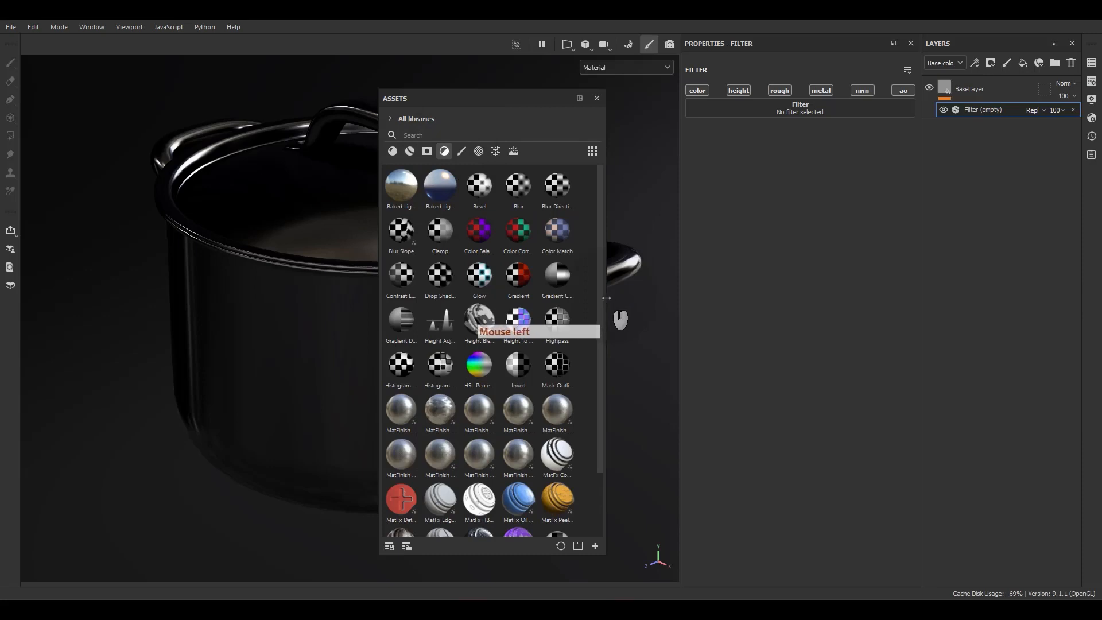
pyautogui.moveTo(606, 298); pyautogui.dragTo(667, 302)
pyautogui.scroll(-1, 500, 318)
pyautogui.scroll(1, 447, 343)
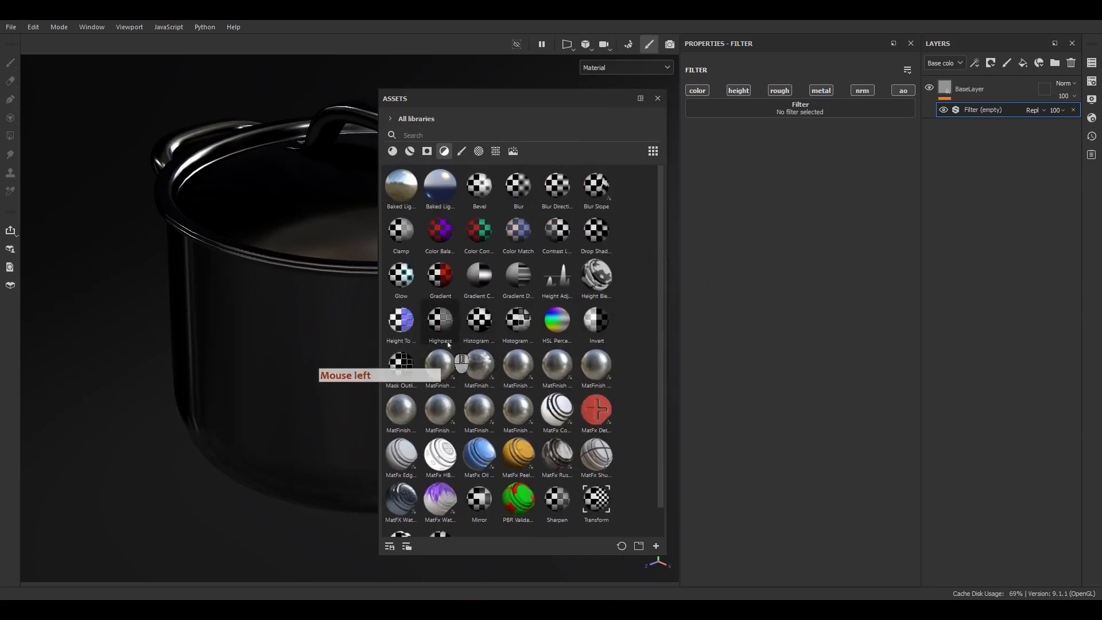
pyautogui.press('F9')
pyautogui.press('F9')
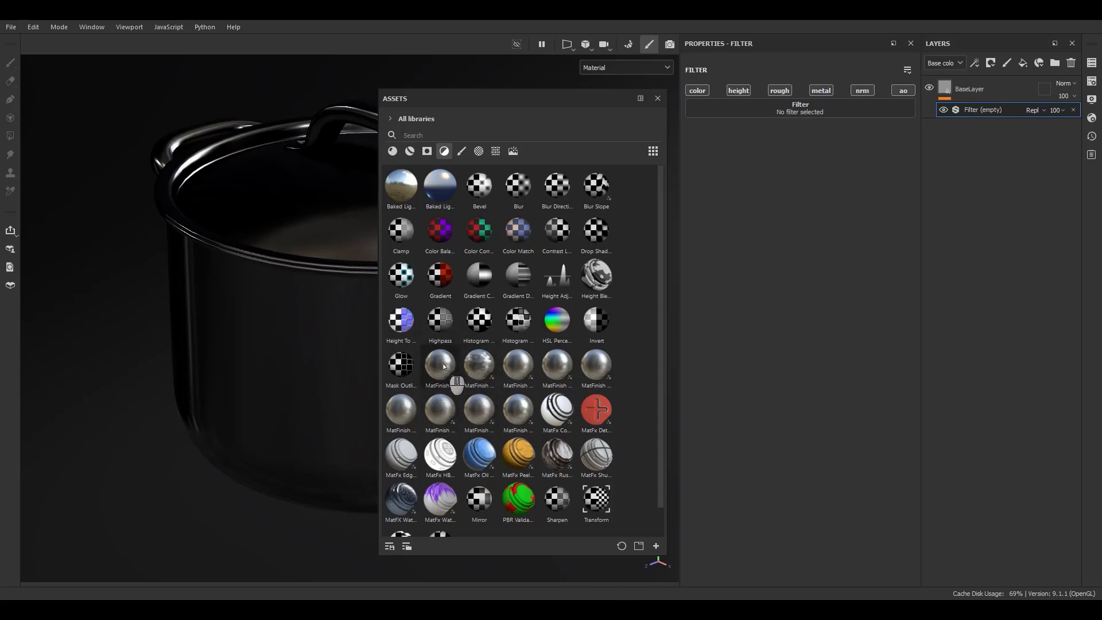
# Assign MatFinish Brushed Linear to BaseLayer's empty filter by searching the filter list.
pyautogui.moveTo(444, 366)
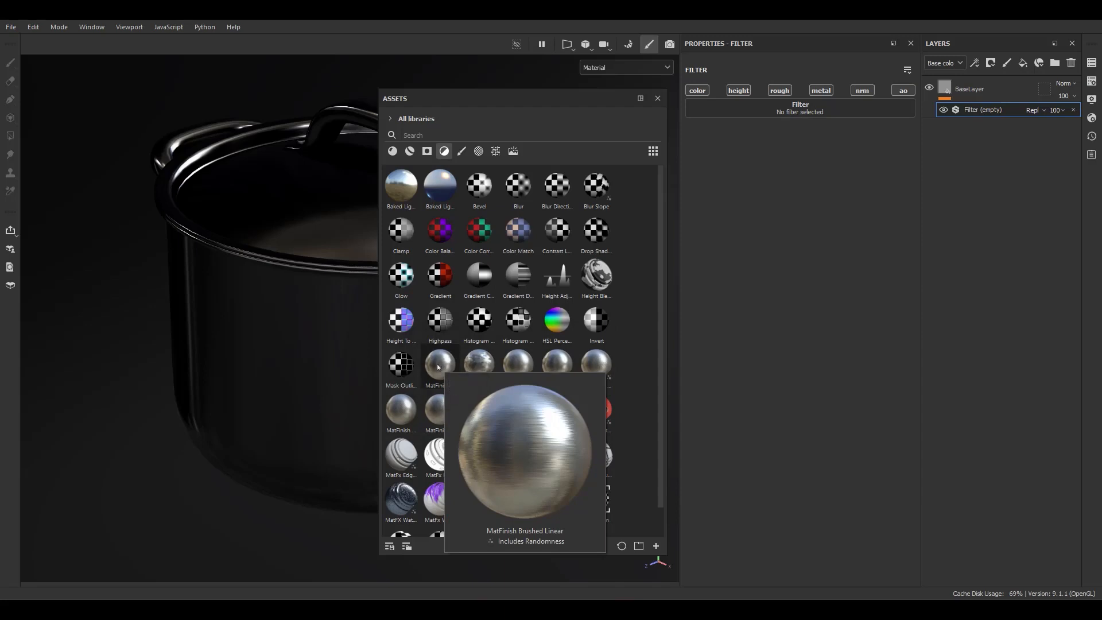
pyautogui.moveTo(440, 367); pyautogui.dragTo(818, 110)
pyautogui.click(904, 111)
pyautogui.click(799, 107)
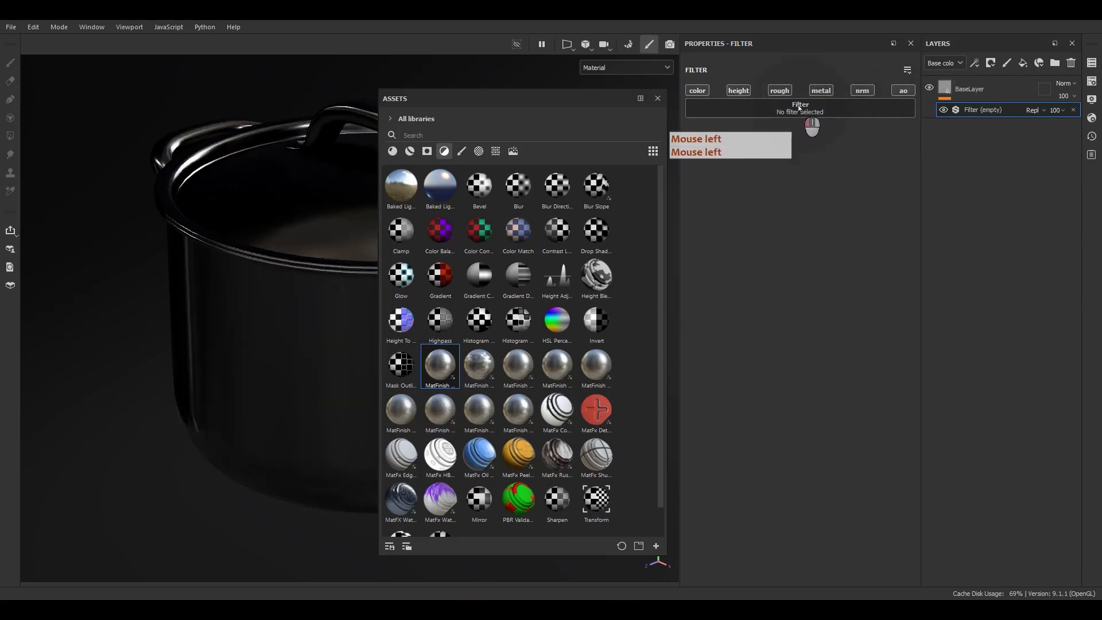
pyautogui.moveTo(857, 140)
pyautogui.write('line')
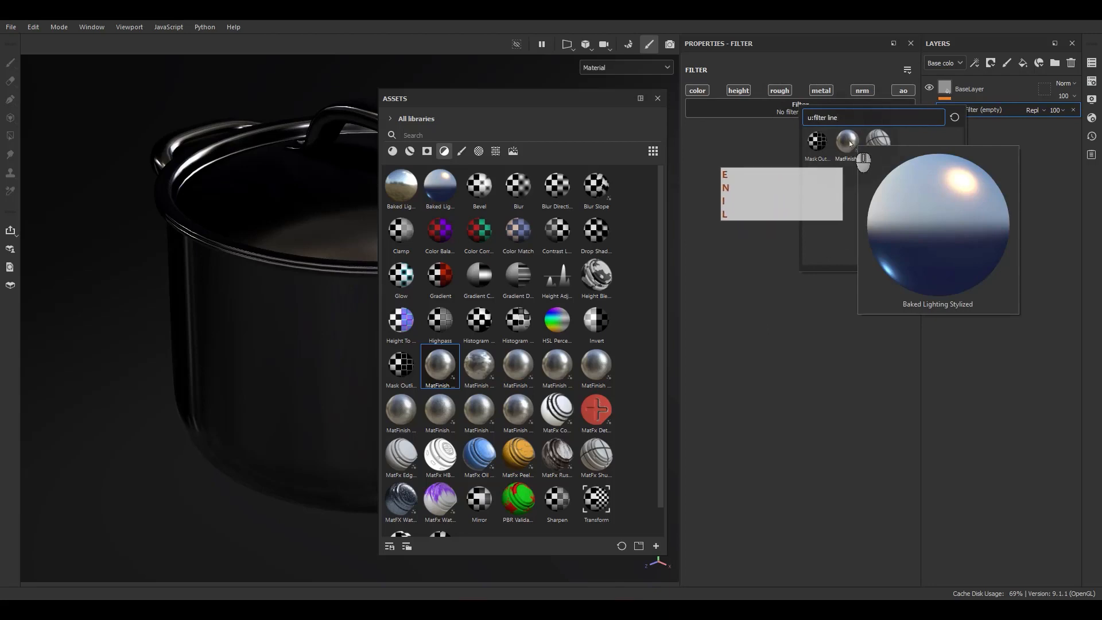
pyautogui.click(848, 141)
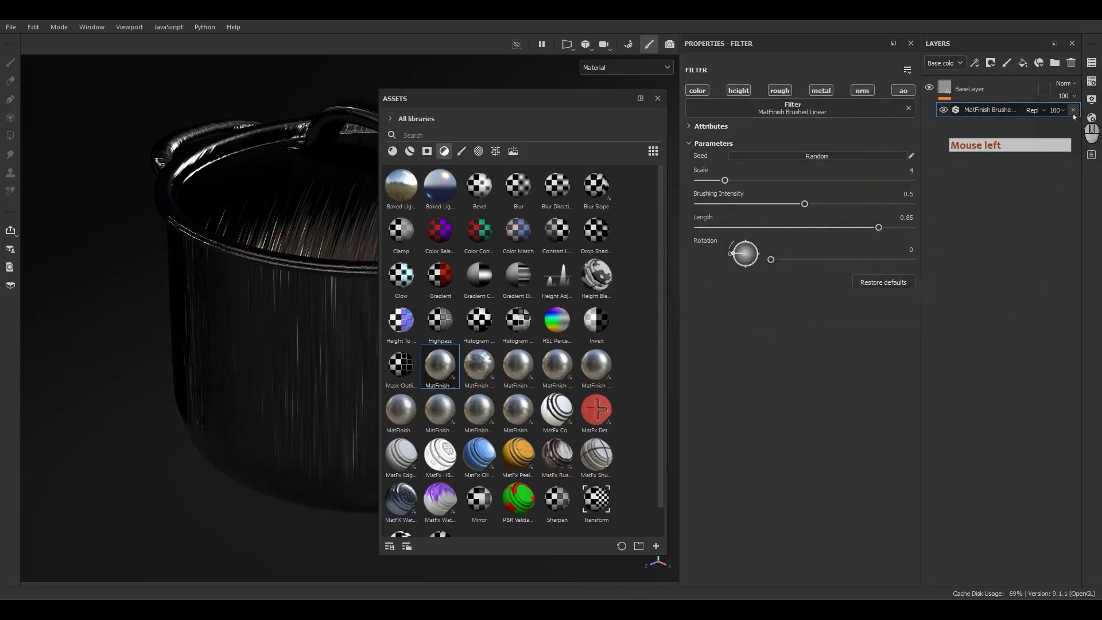
# Remove BaseLayer's filter, apply MatFinish Brushed Linear to the layer directly from the asset library, and close the library.
pyautogui.click(1073, 109)
pyautogui.moveTo(450, 381); pyautogui.dragTo(980, 110)
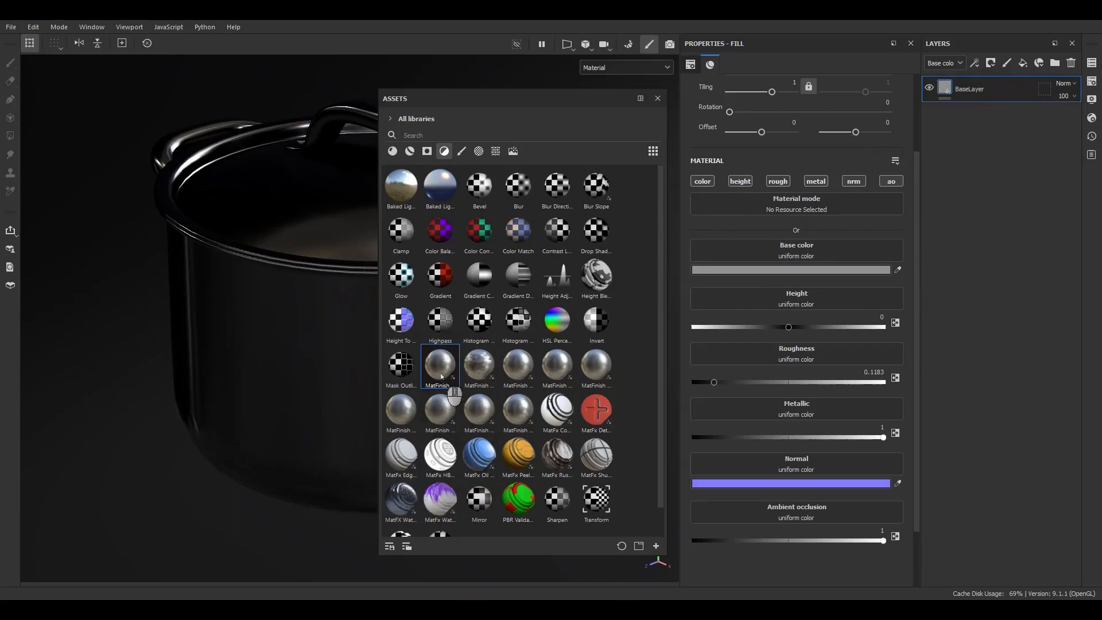
pyautogui.moveTo(440, 367)
pyautogui.mouseDown()
pyautogui.moveTo(656, 431)
pyautogui.moveTo(959, 95)
pyautogui.moveTo(946, 86)
pyautogui.mouseUp()
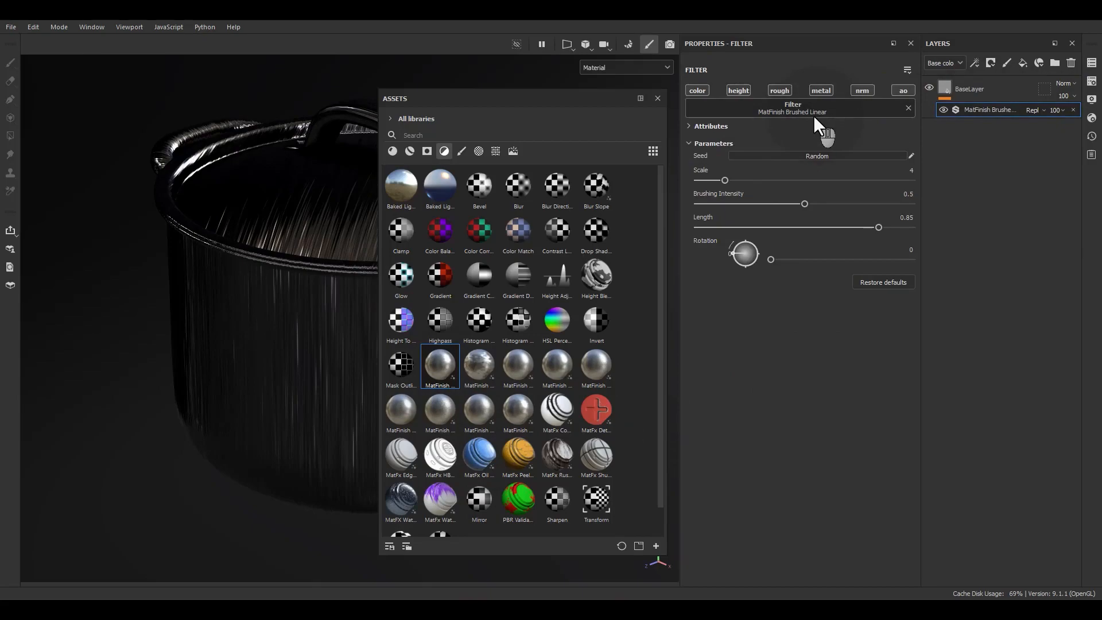
pyautogui.click(659, 100)
pyautogui.keyDown('alt'); pyautogui.moveTo(463, 289); pyautogui.dragTo(443, 314); pyautogui.keyUp('alt')
pyautogui.keyDown('alt'); pyautogui.moveTo(468, 284); pyautogui.dragTo(401, 295, button='middle'); pyautogui.keyUp('alt')
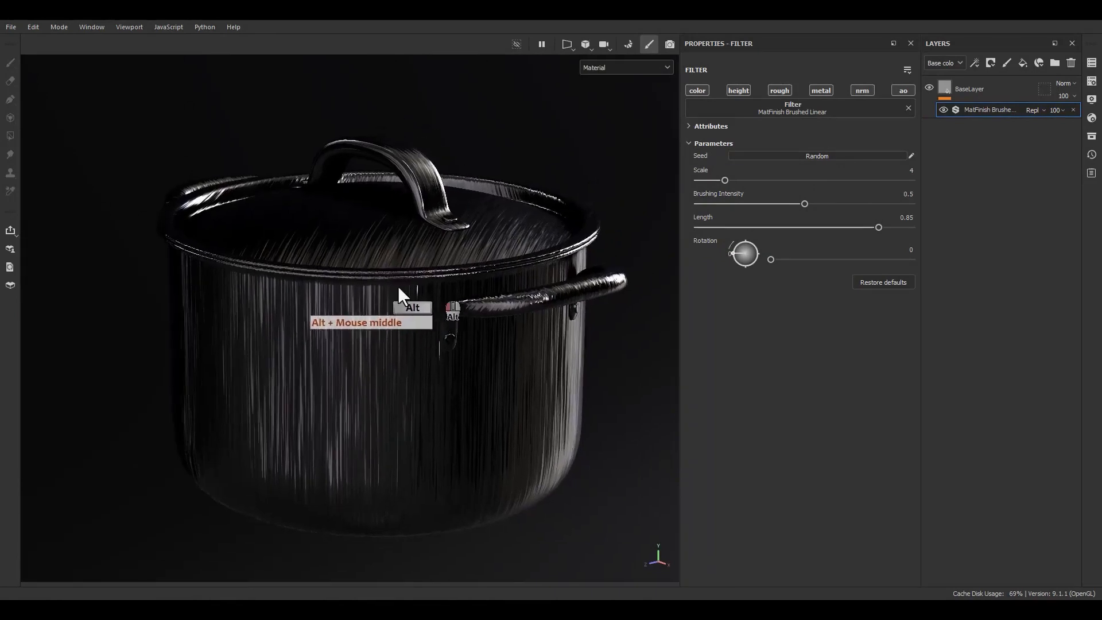
# Try the brushed filter on the color, height, roughness and metallic channels one at a time.
pyautogui.keyDown('alt'); pyautogui.moveTo(401, 295); pyautogui.dragTo(536, 300); pyautogui.keyUp('alt')
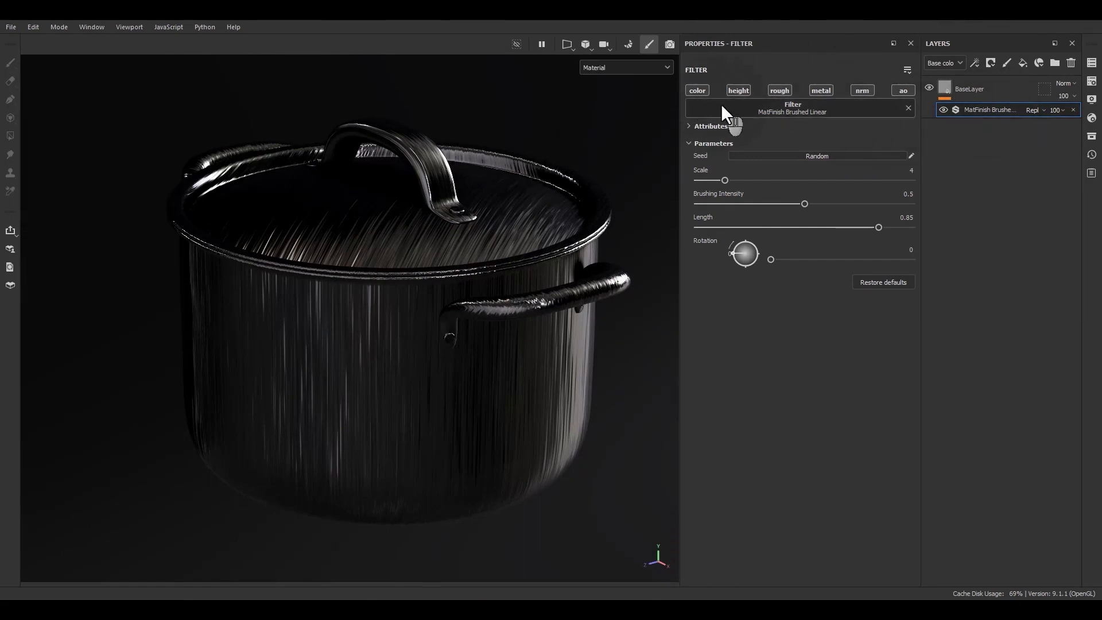
pyautogui.keyDown('alt'); pyautogui.click(703, 91); pyautogui.keyUp('alt')
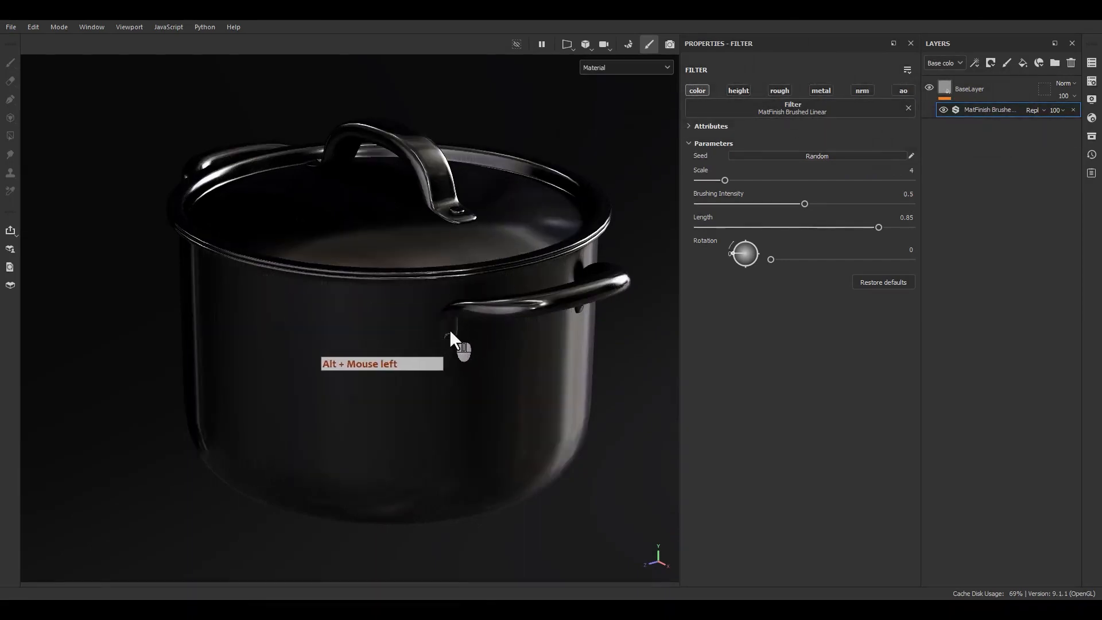
pyautogui.keyDown('alt'); pyautogui.moveTo(449, 330); pyautogui.dragTo(426, 300); pyautogui.keyUp('alt')
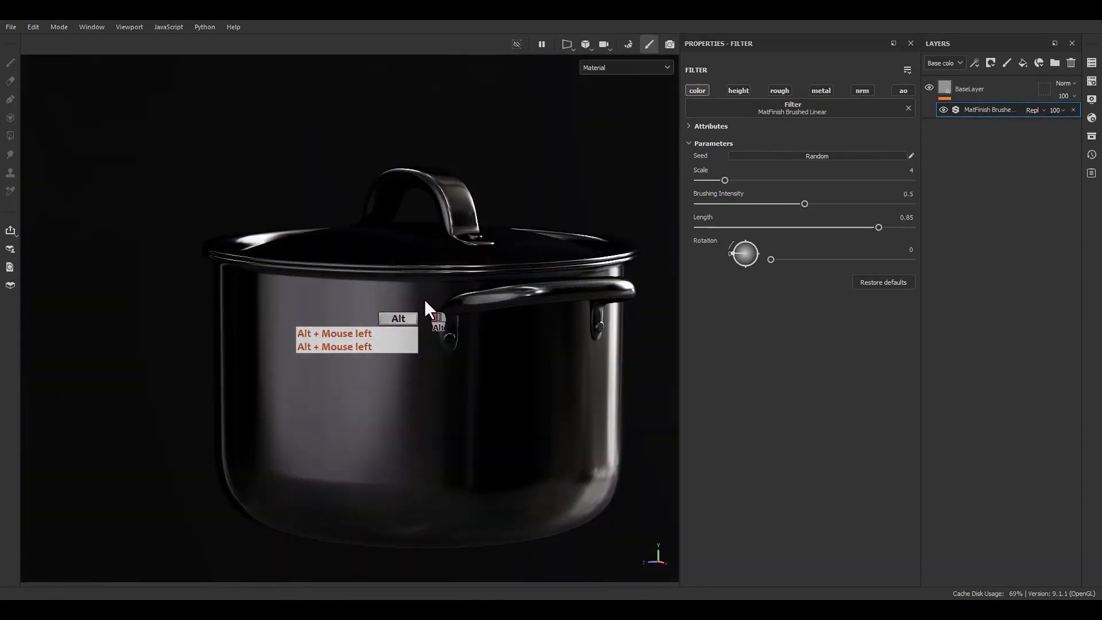
pyautogui.click(702, 90)
pyautogui.click(738, 91)
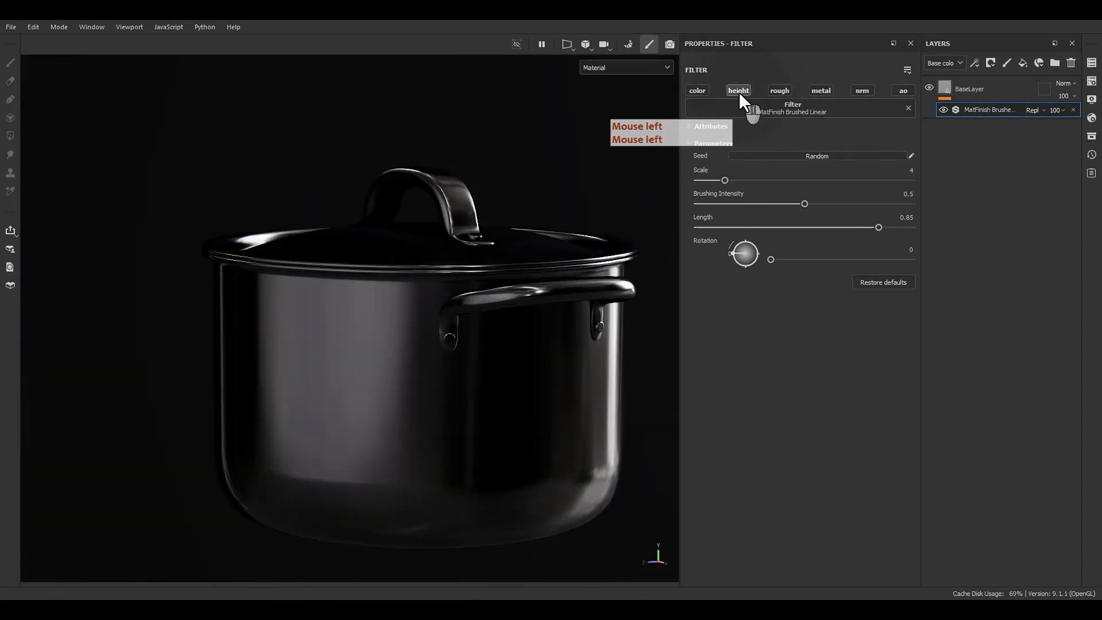
pyautogui.click(787, 89)
pyautogui.click(787, 89)
pyautogui.click(787, 90)
pyautogui.click(787, 90)
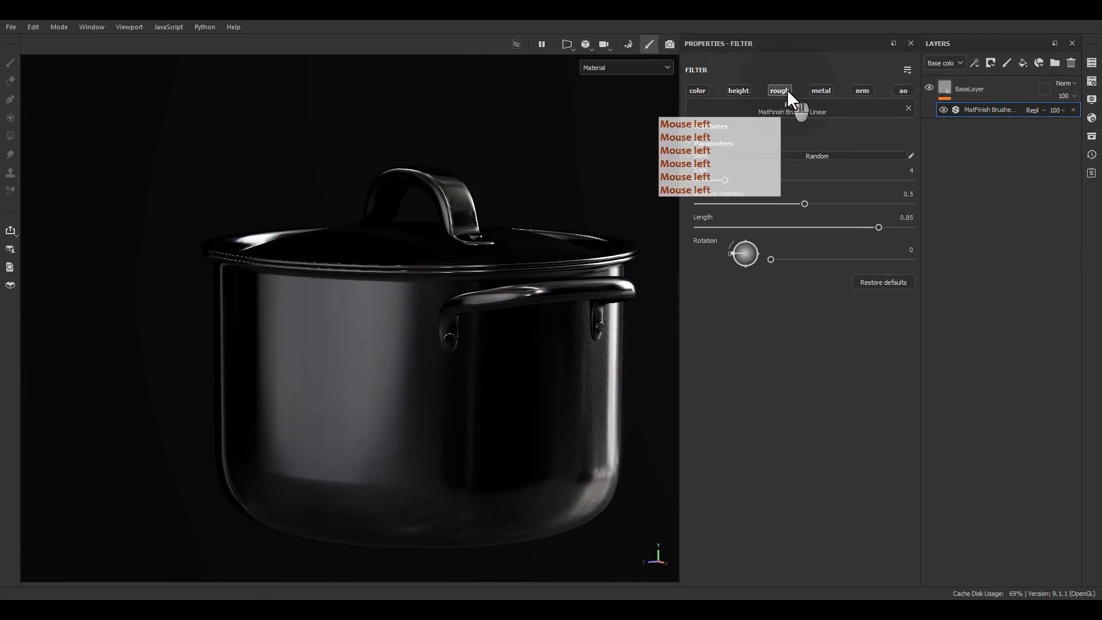
pyautogui.click(787, 89)
pyautogui.click(820, 91)
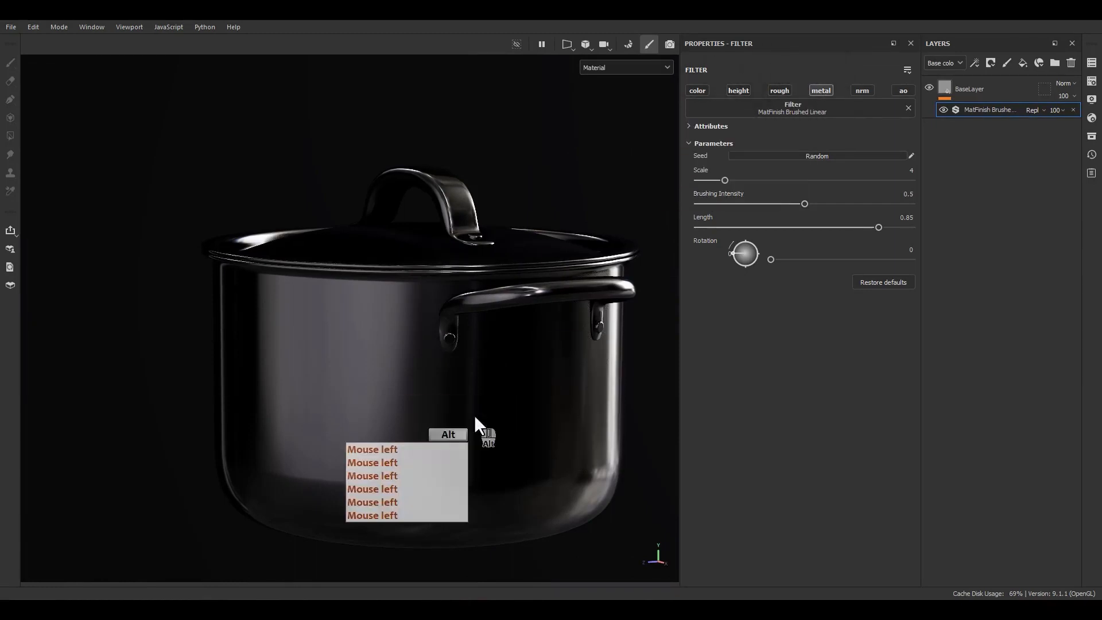
pyautogui.keyDown('alt'); pyautogui.moveTo(474, 423); pyautogui.dragTo(610, 362); pyautogui.keyUp('alt')
# Limit the brushed filter to the normal channel only and switch the layer stack to the Normal channel.
pyautogui.click(862, 91)
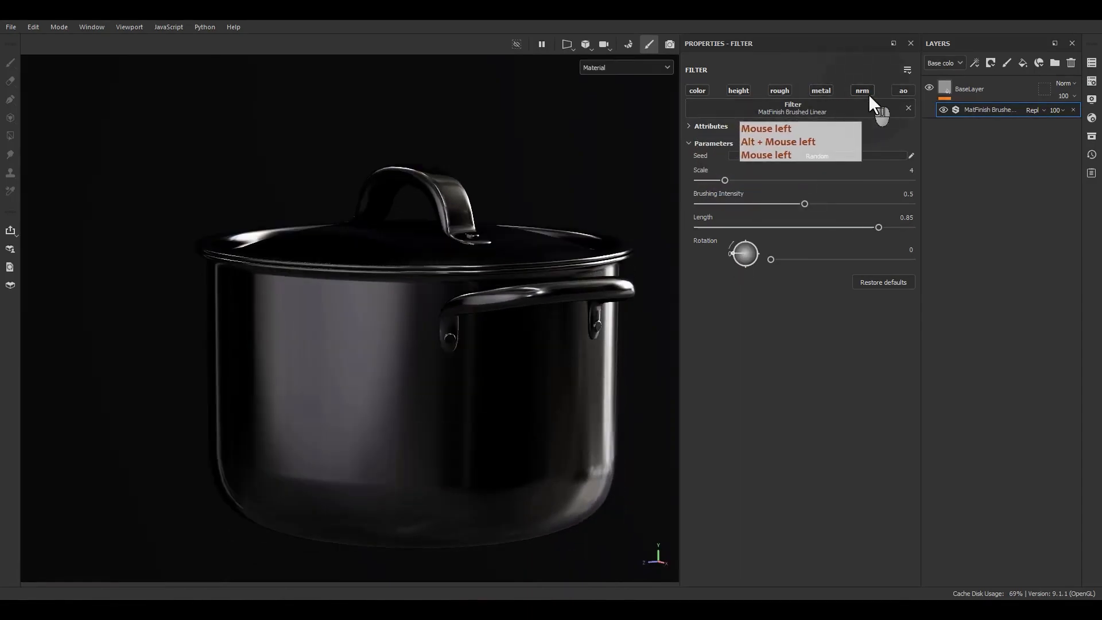
pyautogui.moveTo(396, 391)
pyautogui.keyDown('alt'); pyautogui.mouseDown()
pyautogui.moveTo(378, 469)
pyautogui.moveTo(428, 450)
pyautogui.mouseUp(); pyautogui.keyUp('alt')
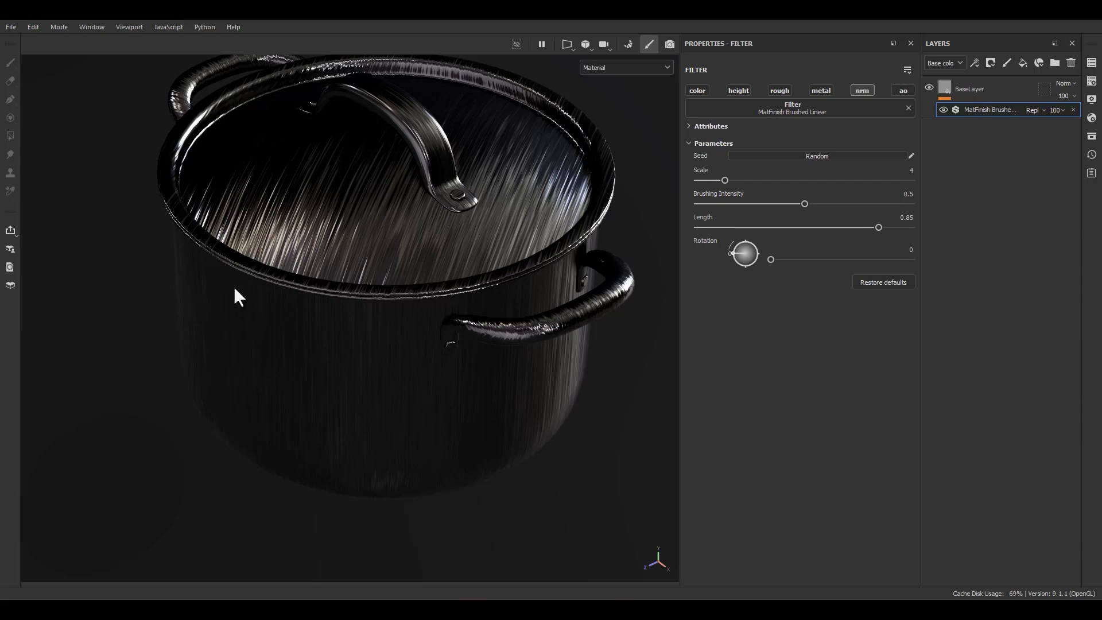
pyautogui.click(945, 64)
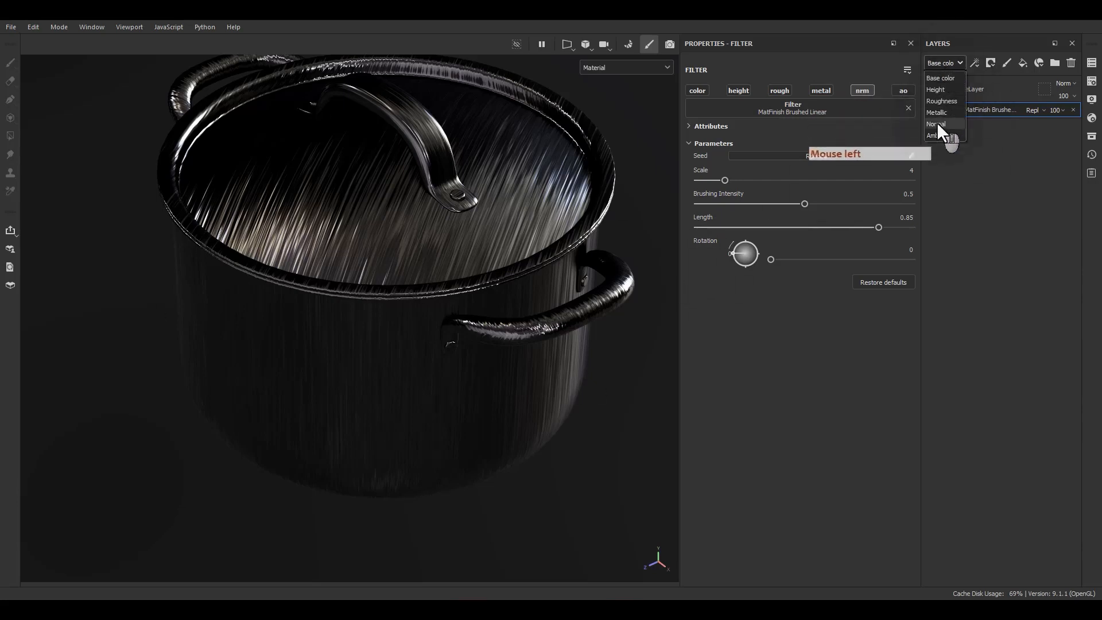
pyautogui.click(936, 123)
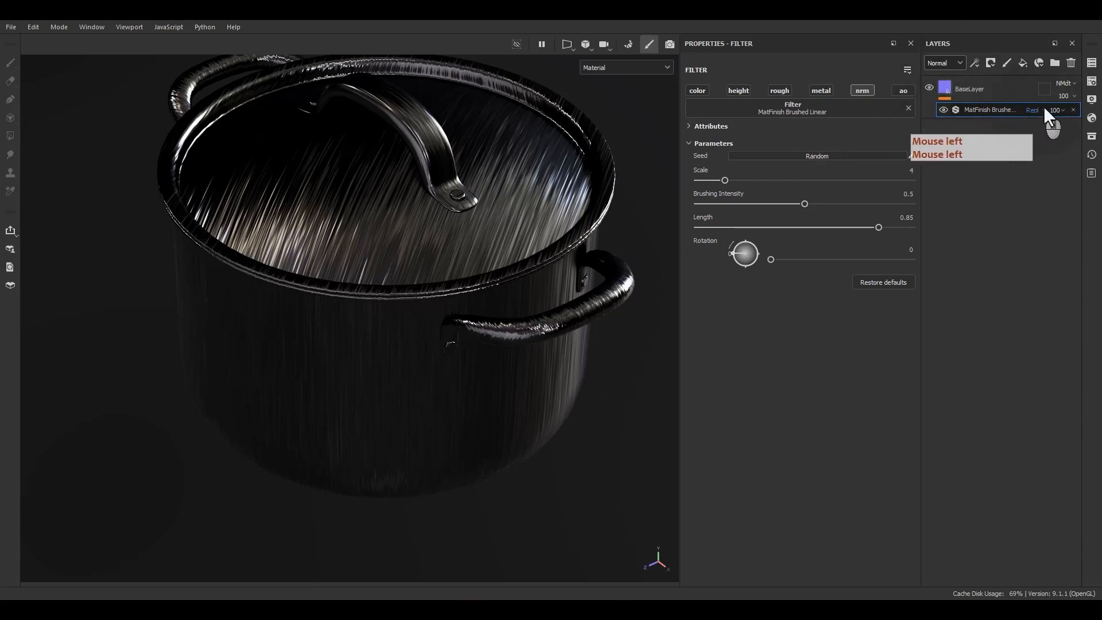
pyautogui.click(1063, 97)
pyautogui.moveTo(1097, 119)
pyautogui.mouseDown()
pyautogui.moveTo(1052, 118)
pyautogui.moveTo(1098, 117)
pyautogui.mouseUp()
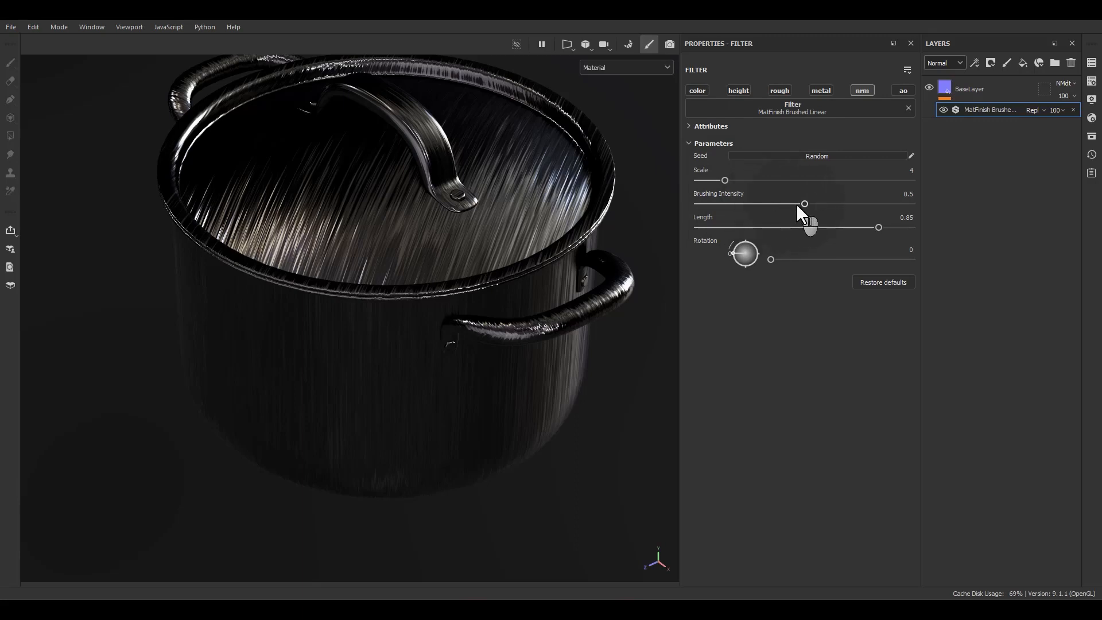
# Set the brushed filter's brushing intensity to 0.09.
pyautogui.moveTo(798, 206); pyautogui.dragTo(716, 204)
pyautogui.moveTo(602, 207)
pyautogui.keyDown('alt'); pyautogui.mouseDown()
pyautogui.moveTo(536, 240)
pyautogui.moveTo(572, 178)
pyautogui.moveTo(694, 186)
pyautogui.moveTo(719, 245)
pyautogui.moveTo(479, 290)
pyautogui.moveTo(477, 188)
pyautogui.moveTo(519, 247)
pyautogui.mouseUp(); pyautogui.keyUp('alt')
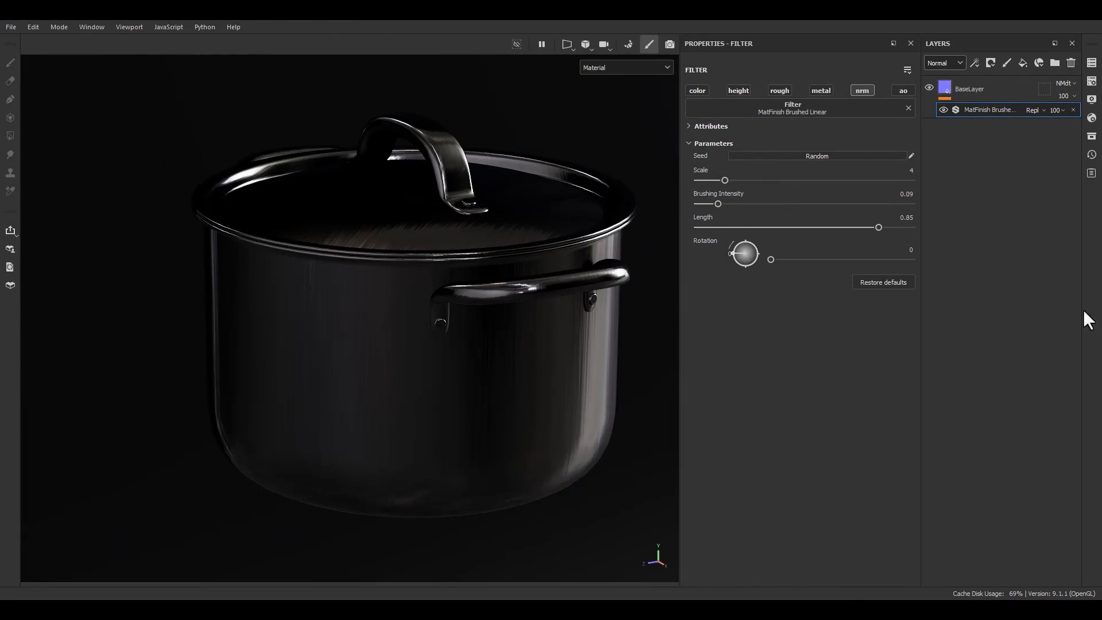
pyautogui.keyDown('alt'); pyautogui.moveTo(1088, 319); pyautogui.dragTo(698, 343); pyautogui.keyUp('alt')
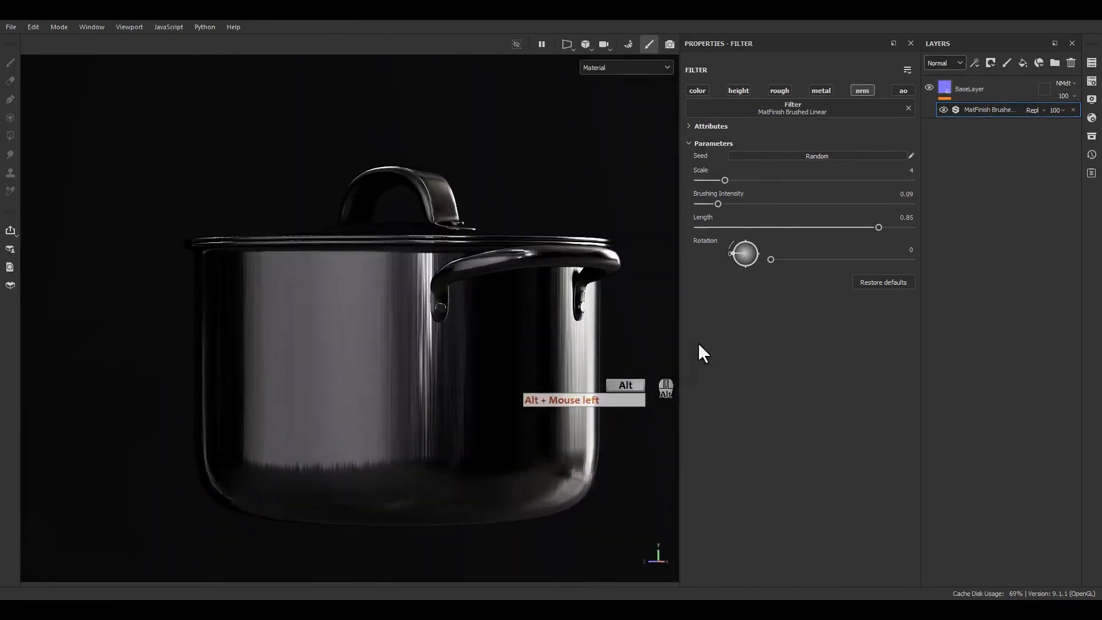
# Set the brushed filter's rotation to 90 and its scale to 8.
pyautogui.click(900, 252)
pyautogui.write('90')
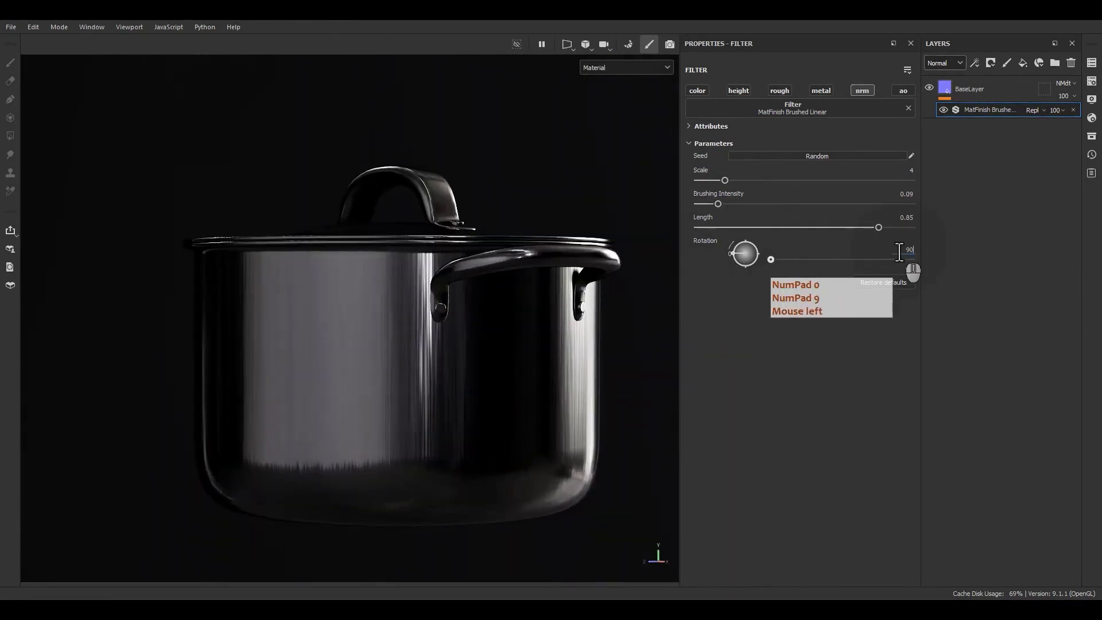
pyautogui.press('Return')
pyautogui.moveTo(522, 195)
pyautogui.keyDown('alt'); pyautogui.mouseDown()
pyautogui.moveTo(412, 368)
pyautogui.moveTo(450, 361)
pyautogui.moveTo(338, 393)
pyautogui.moveTo(360, 180)
pyautogui.moveTo(357, 416)
pyautogui.moveTo(491, 417)
pyautogui.mouseUp(); pyautogui.keyUp('alt')
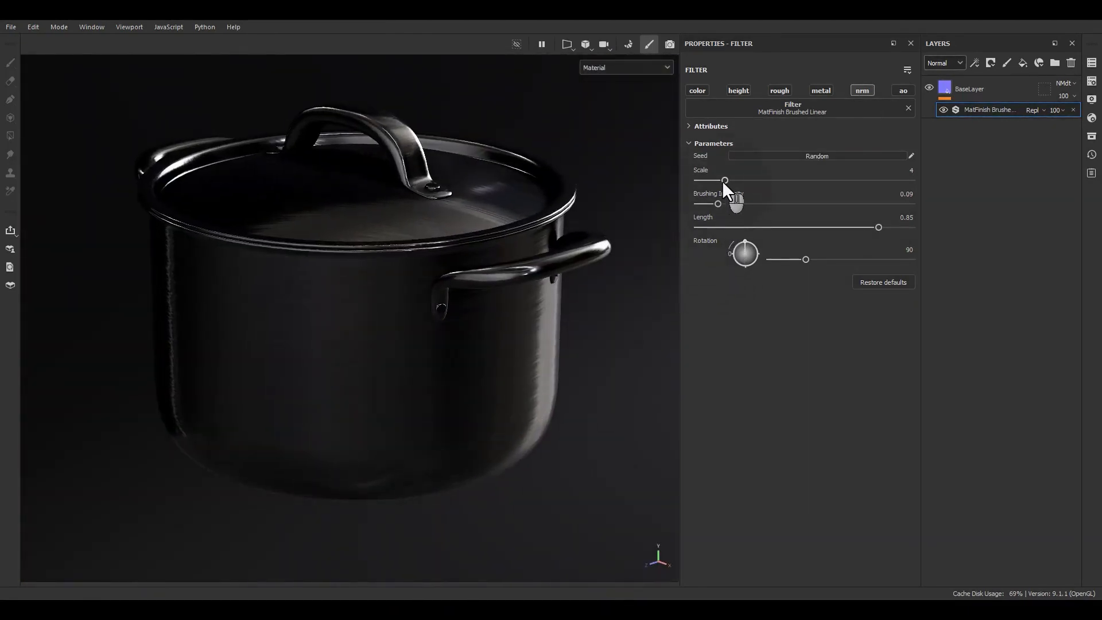
pyautogui.moveTo(724, 180); pyautogui.dragTo(763, 179)
# Examine the brush direction and grain size on the pot's body, underside and lid.
pyautogui.keyDown('alt'); pyautogui.moveTo(468, 349); pyautogui.dragTo(387, 330); pyautogui.keyUp('alt')
pyautogui.scroll(3, 338, 369)
pyautogui.keyDown('alt'); pyautogui.moveTo(338, 371); pyautogui.dragTo(434, 303, button='middle'); pyautogui.keyUp('alt')
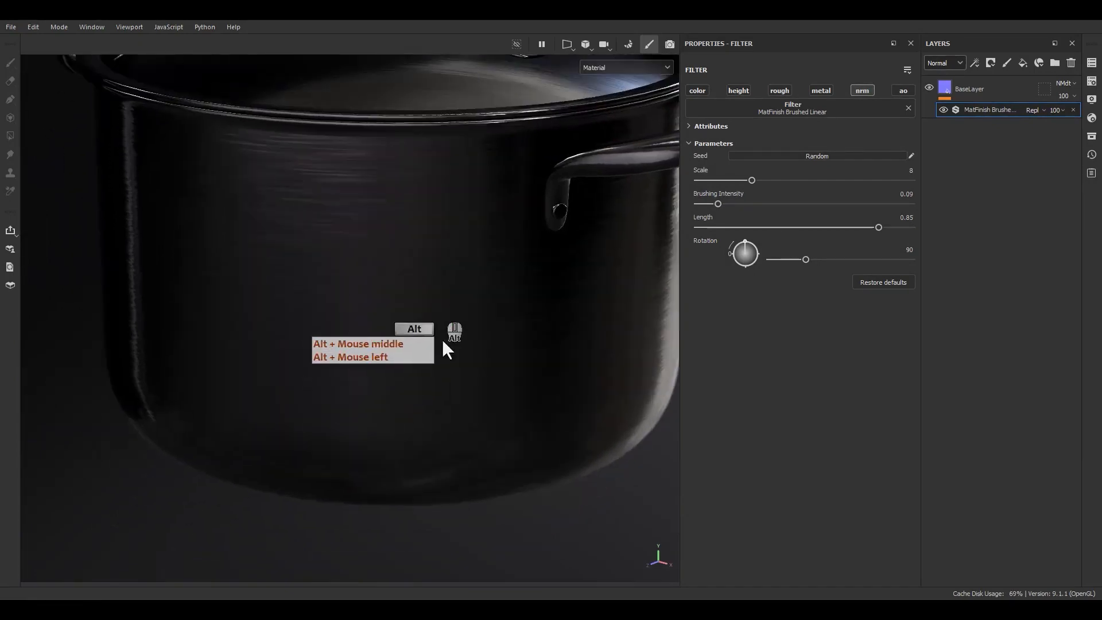
pyautogui.keyDown('alt'); pyautogui.moveTo(442, 339); pyautogui.dragTo(466, 278); pyautogui.keyUp('alt')
pyautogui.keyDown('alt'); pyautogui.moveTo(469, 342); pyautogui.dragTo(479, 259, button='middle'); pyautogui.keyUp('alt')
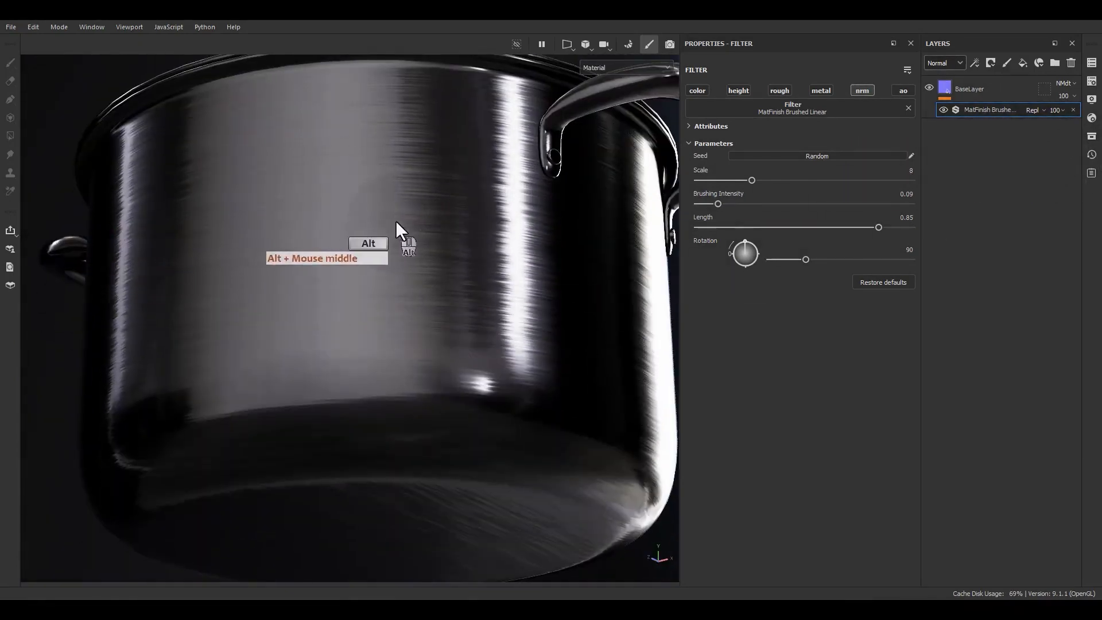
pyautogui.keyDown('alt'); pyautogui.moveTo(401, 234); pyautogui.dragTo(364, 151); pyautogui.keyUp('alt')
pyautogui.keyDown('alt'); pyautogui.moveTo(364, 150); pyautogui.dragTo(386, 252, button='right'); pyautogui.keyUp('alt')
pyautogui.keyDown('alt'); pyautogui.moveTo(386, 251); pyautogui.dragTo(420, 346, button='middle'); pyautogui.keyUp('alt')
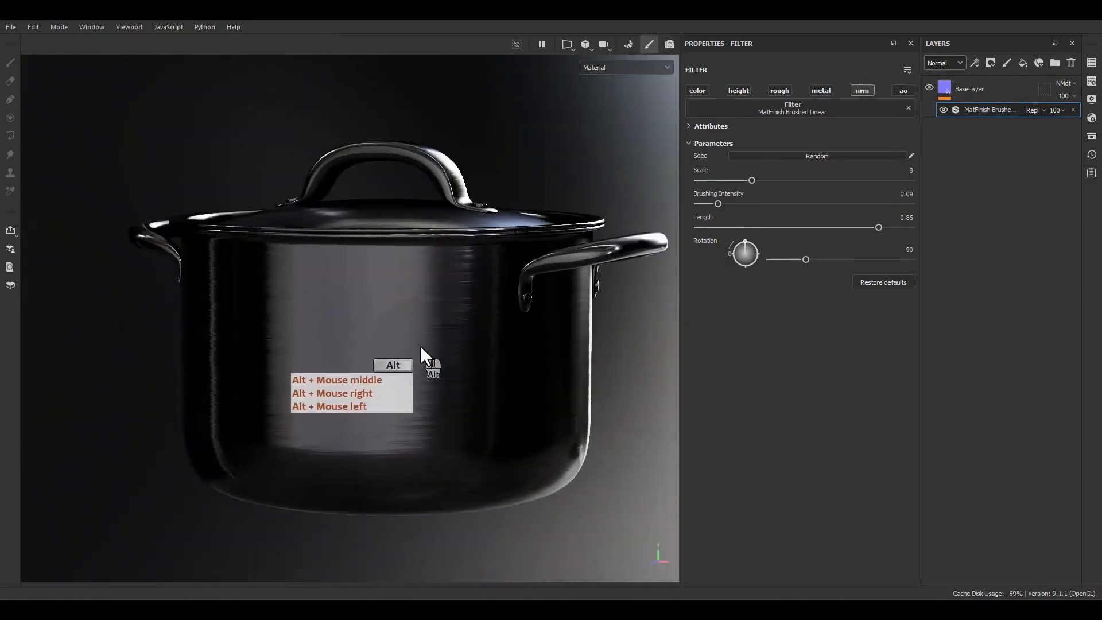
pyautogui.keyDown('alt'); pyautogui.moveTo(420, 346); pyautogui.dragTo(370, 396); pyautogui.keyUp('alt')
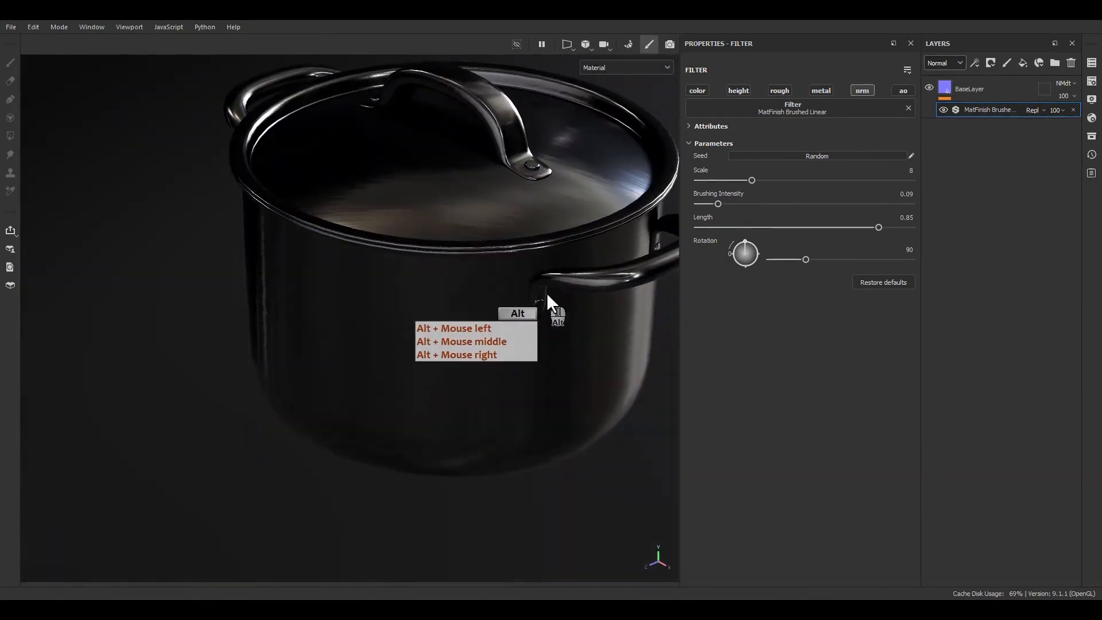
# Add a fill layer above BaseLayer and name it BrushLinear.
pyautogui.click(1023, 62)
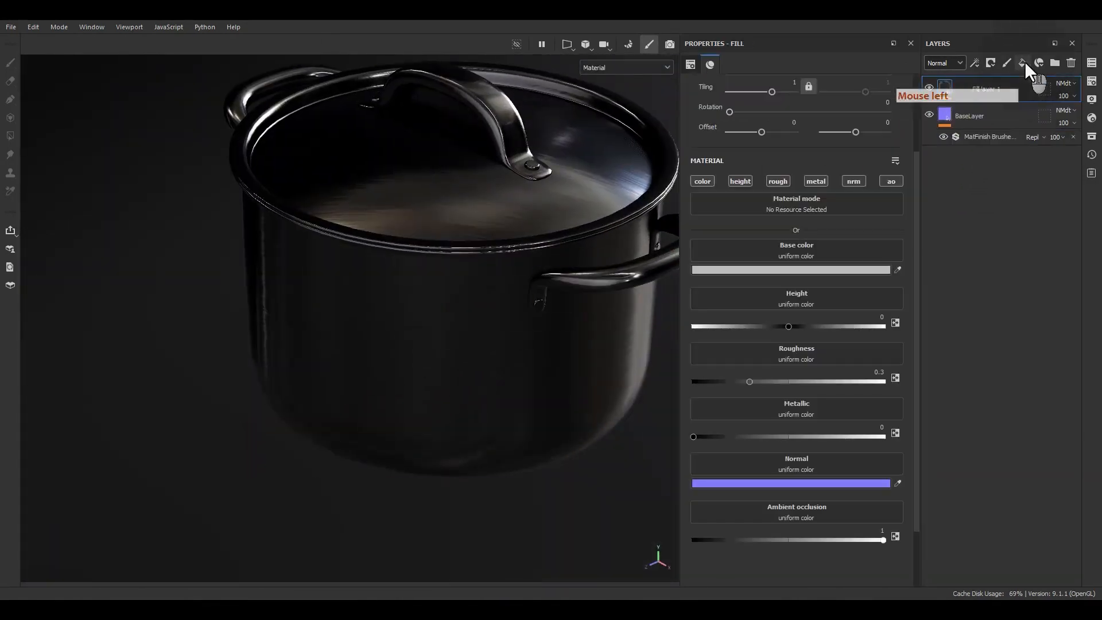
pyautogui.doubleClick(967, 88)
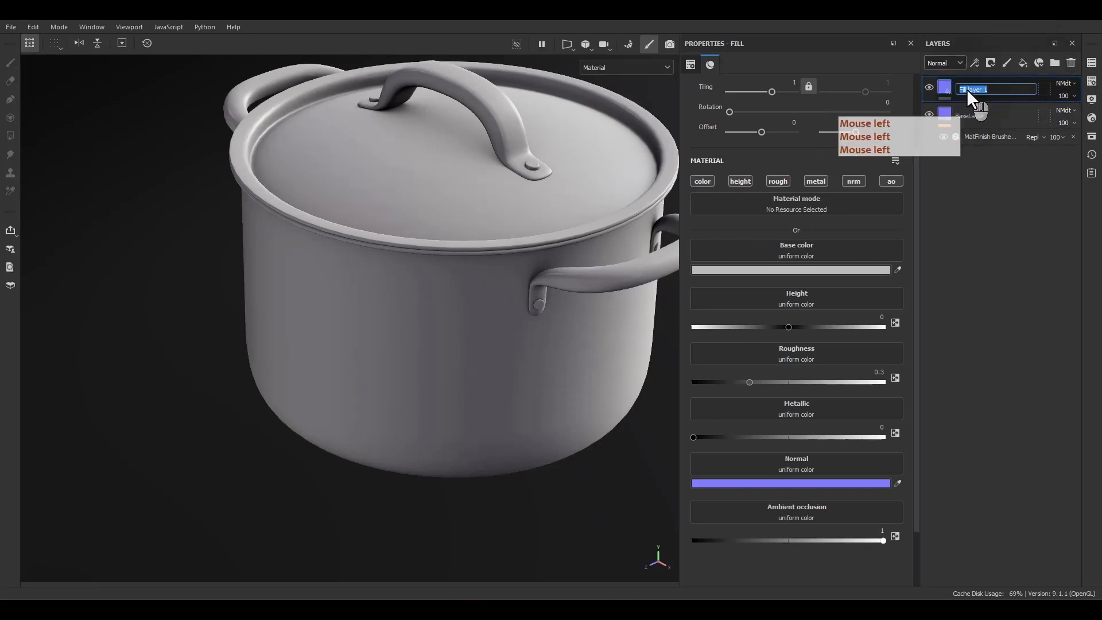
pyautogui.write('BrushL')
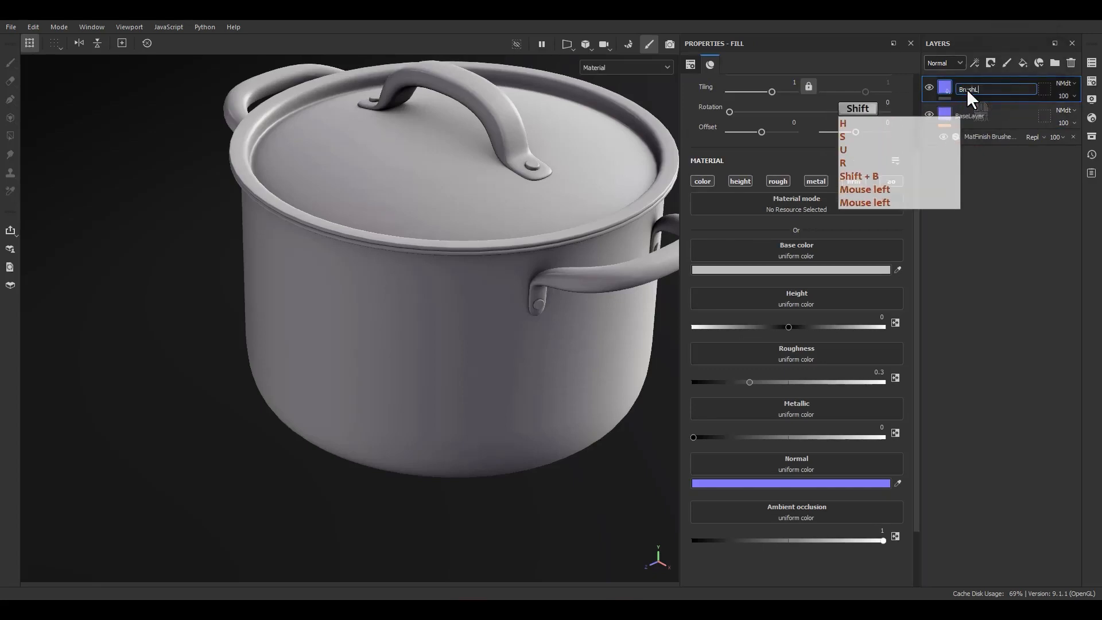
pyautogui.write('inear')
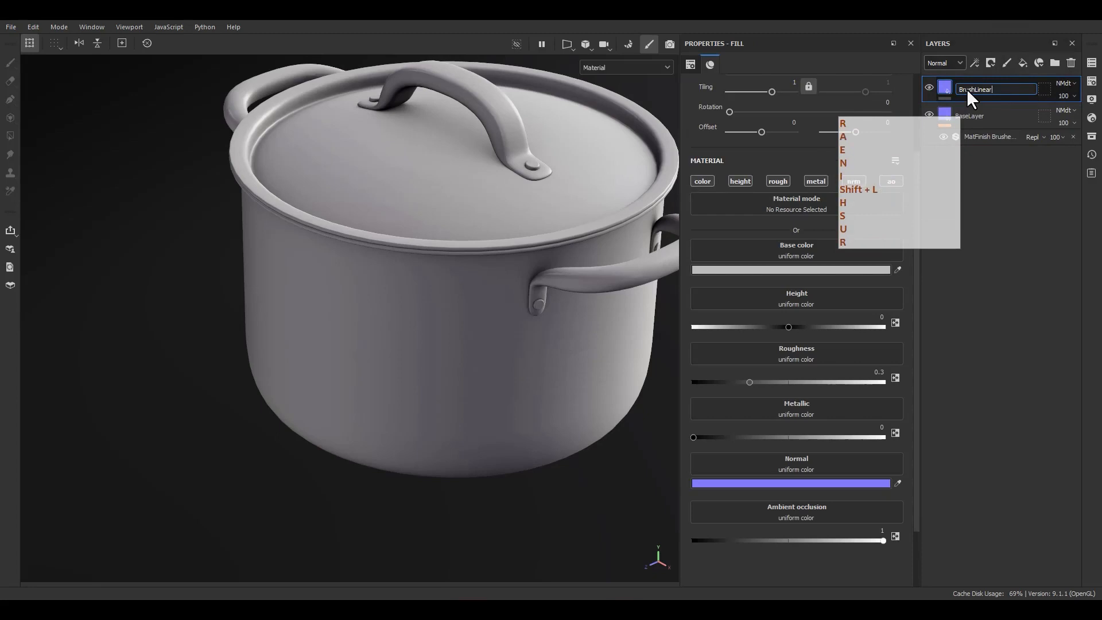
pyautogui.press('Return')
# Move the MatFinish Brushed Linear filter from BaseLayer to BrushLinear and disable all material channels of the BrushLinear fill.
pyautogui.moveTo(997, 140); pyautogui.dragTo(963, 93)
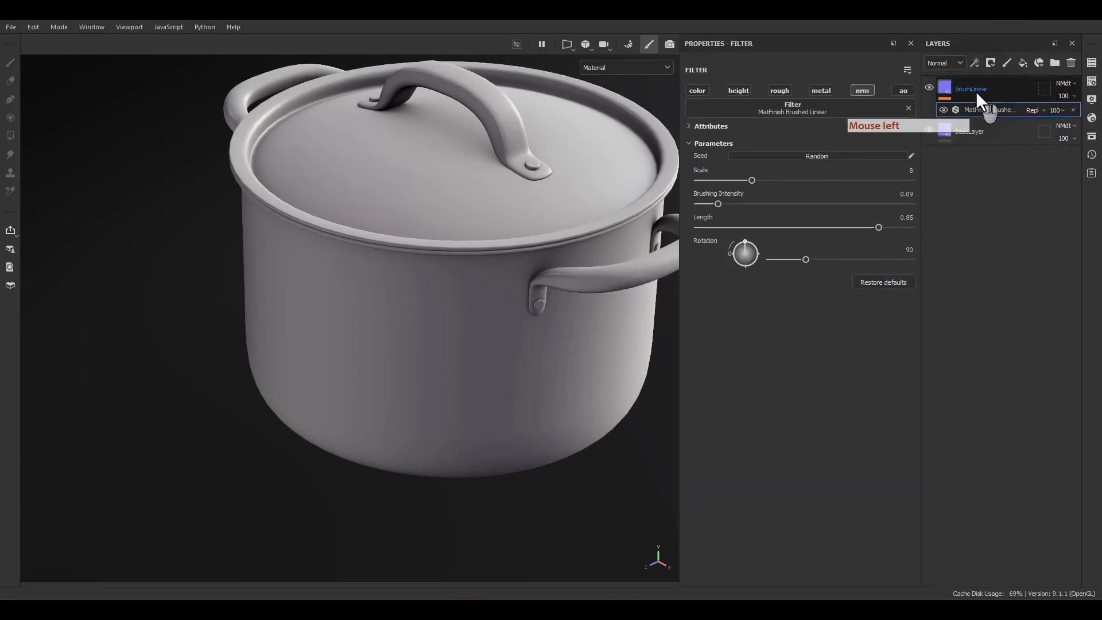
pyautogui.click(946, 93)
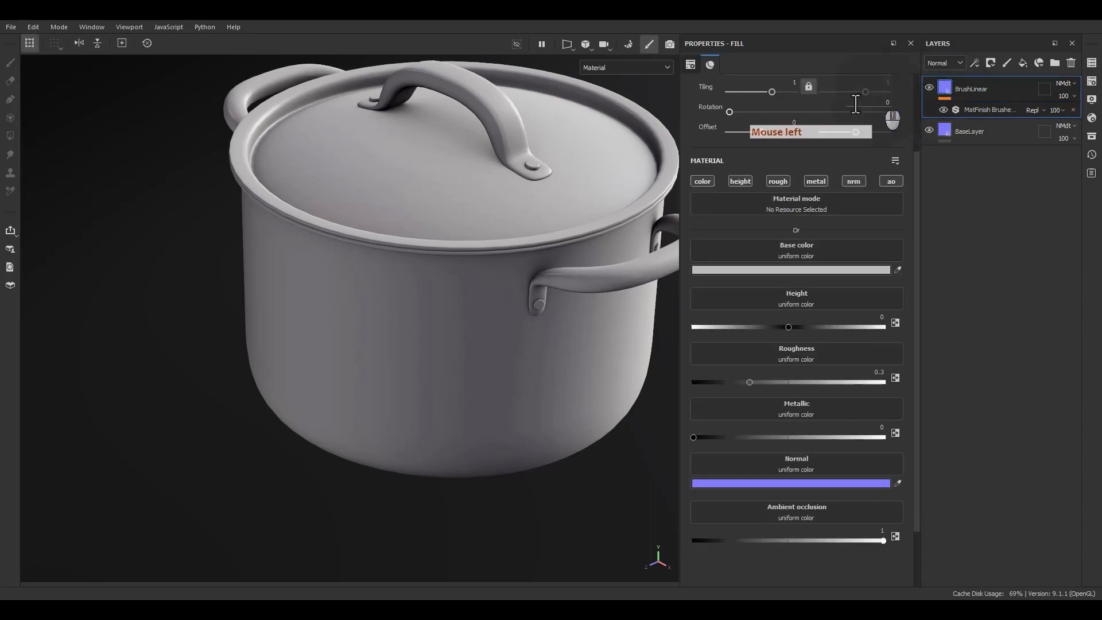
pyautogui.keyDown('alt'); pyautogui.click(700, 180); pyautogui.keyUp('alt')
pyautogui.click(700, 180)
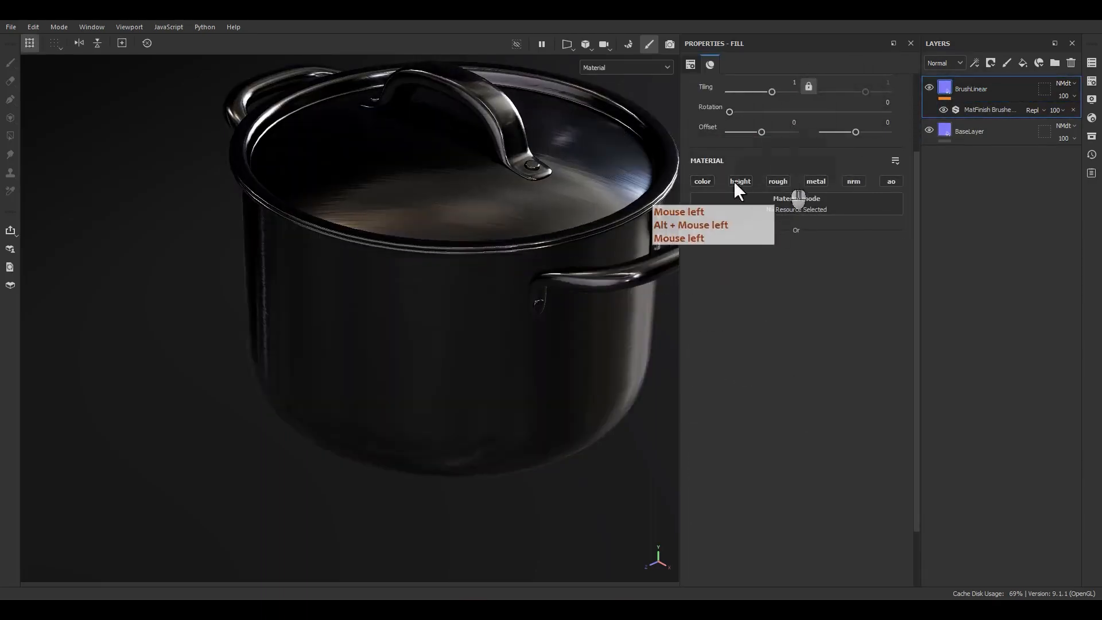
pyautogui.moveTo(568, 196)
pyautogui.keyDown('alt'); pyautogui.mouseDown()
pyautogui.moveTo(506, 135)
pyautogui.moveTo(570, 185)
pyautogui.mouseUp(); pyautogui.keyUp('alt')
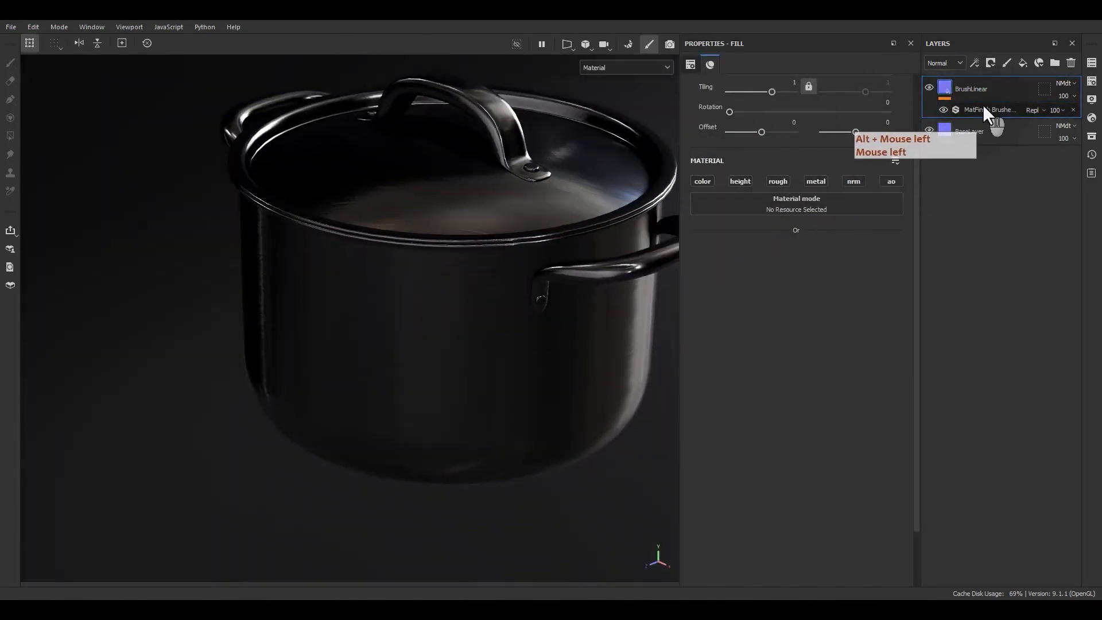
# Add a black mask to BrushLinear with a paint effect on it.
pyautogui.rightClick(967, 90)
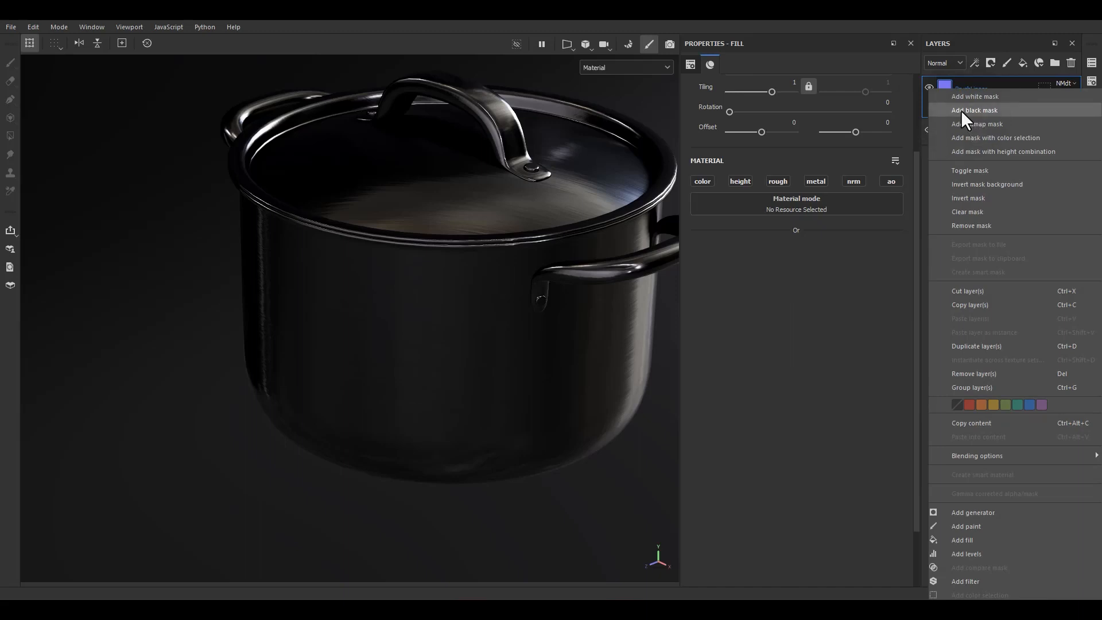
pyautogui.click(960, 110)
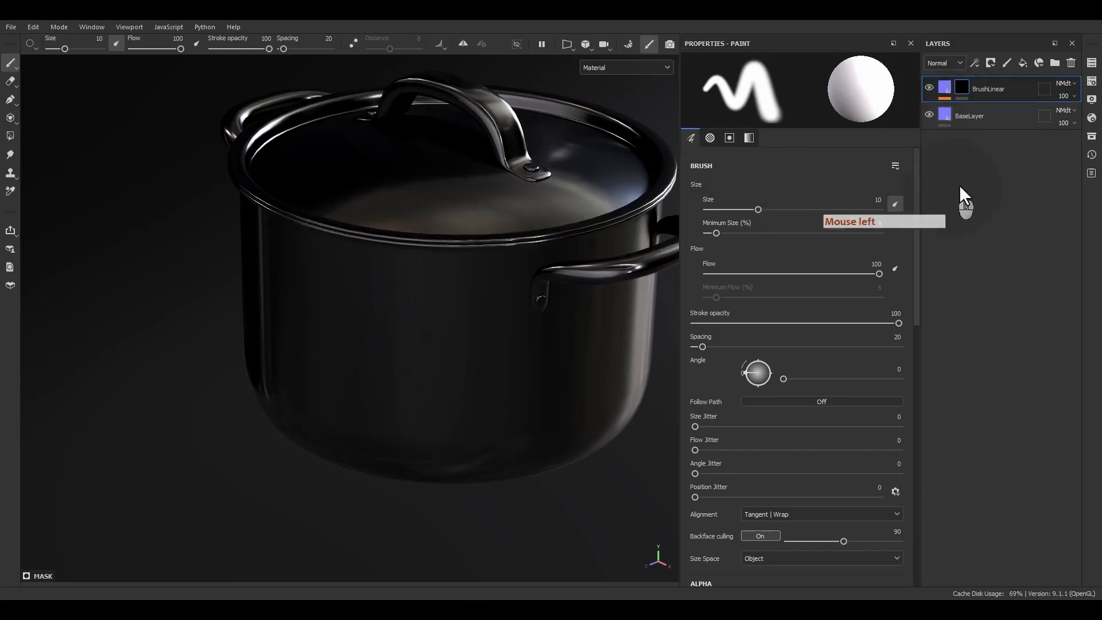
pyautogui.rightClick(957, 83)
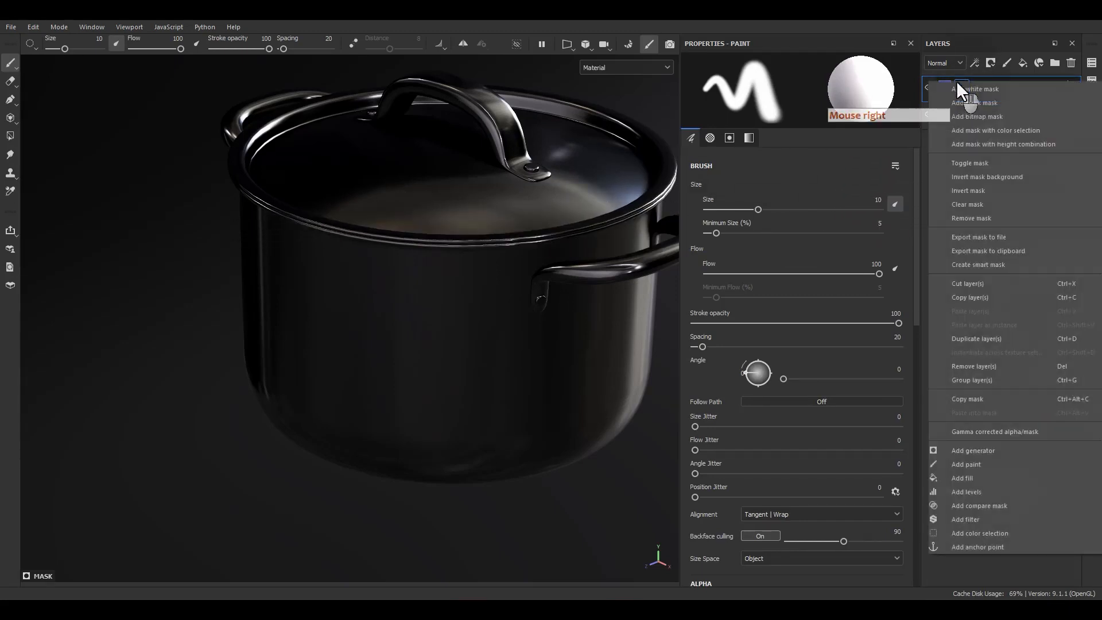
pyautogui.click(966, 466)
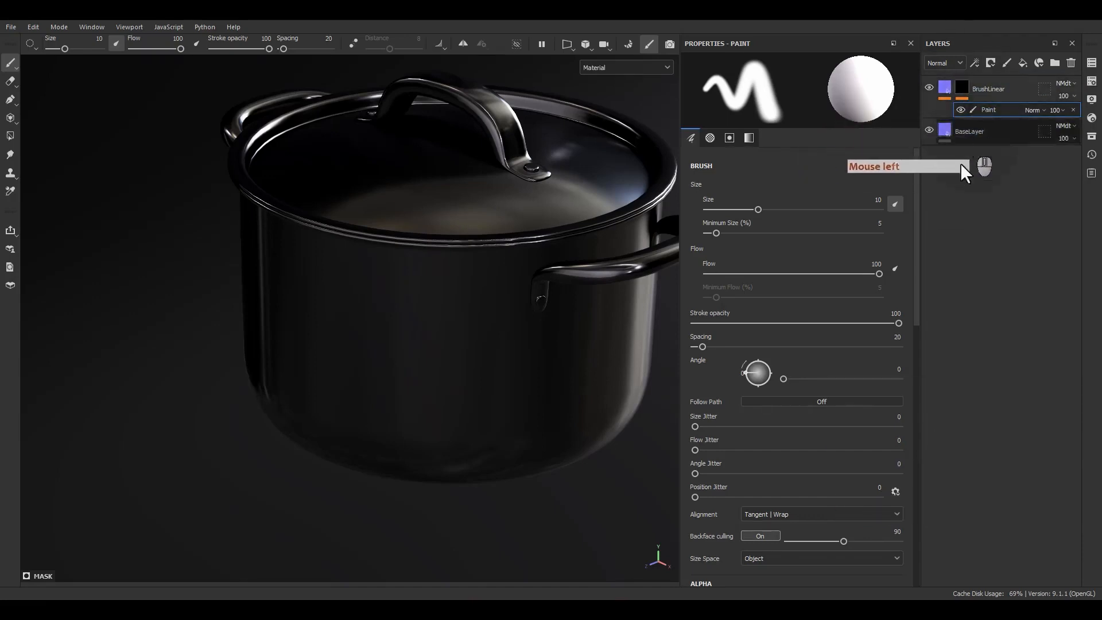
# Fill the pot body's UV island with white on the BrushLinear mask using Polygon Fill in UV chunk mode.
pyautogui.click(11, 136)
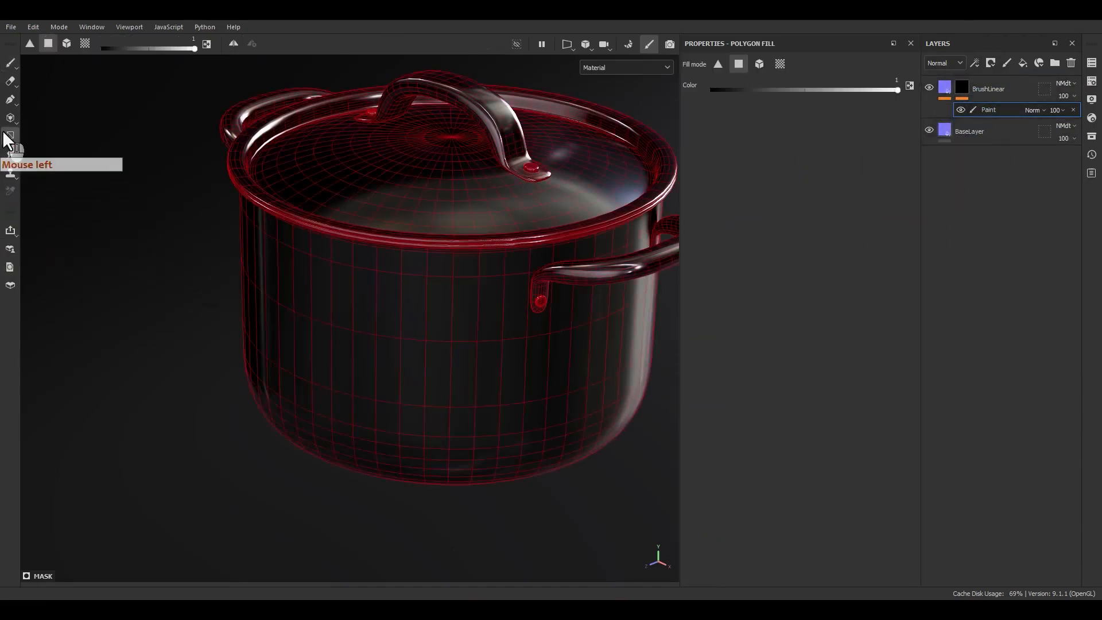
pyautogui.click(85, 44)
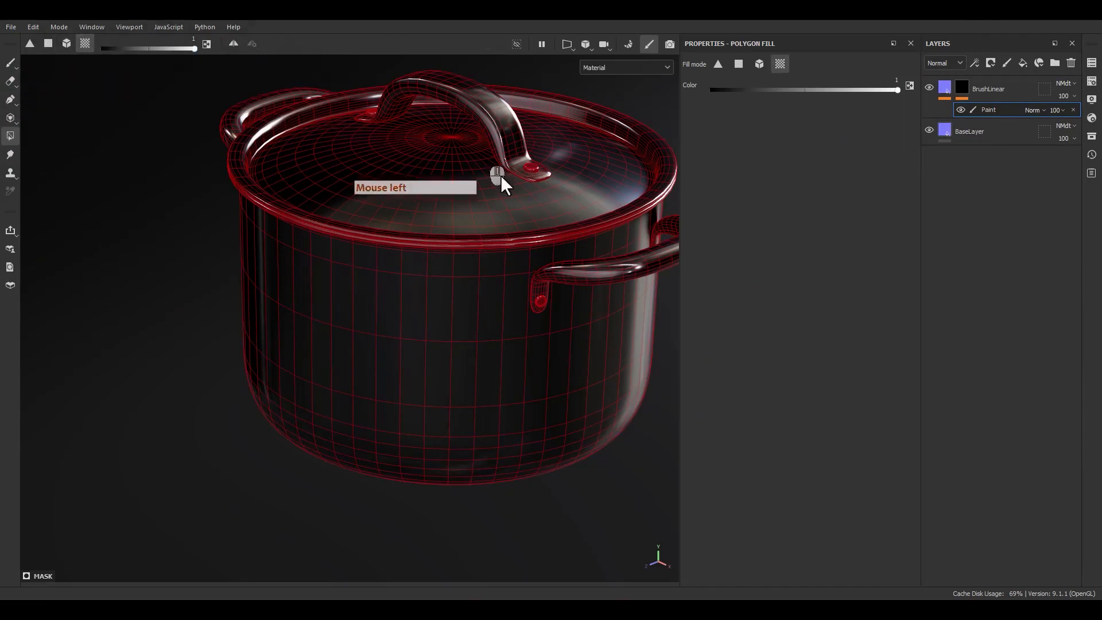
pyautogui.click(434, 325)
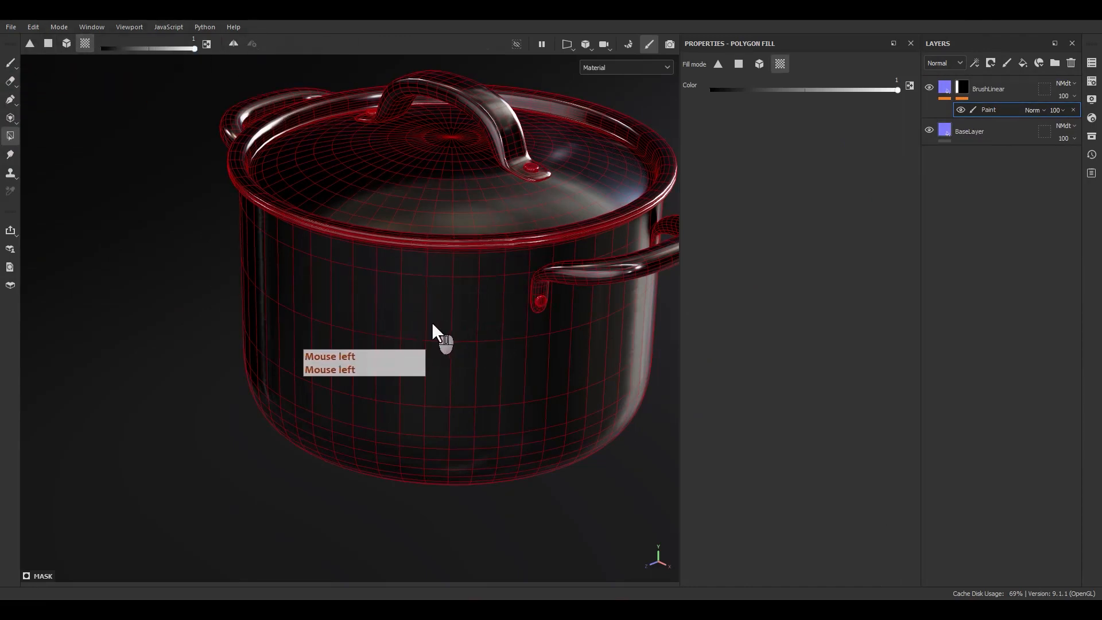
# Display only the BrushLinear mask in the viewport to check it, then select the layer's fill and return to the Material view.
pyautogui.click(648, 68)
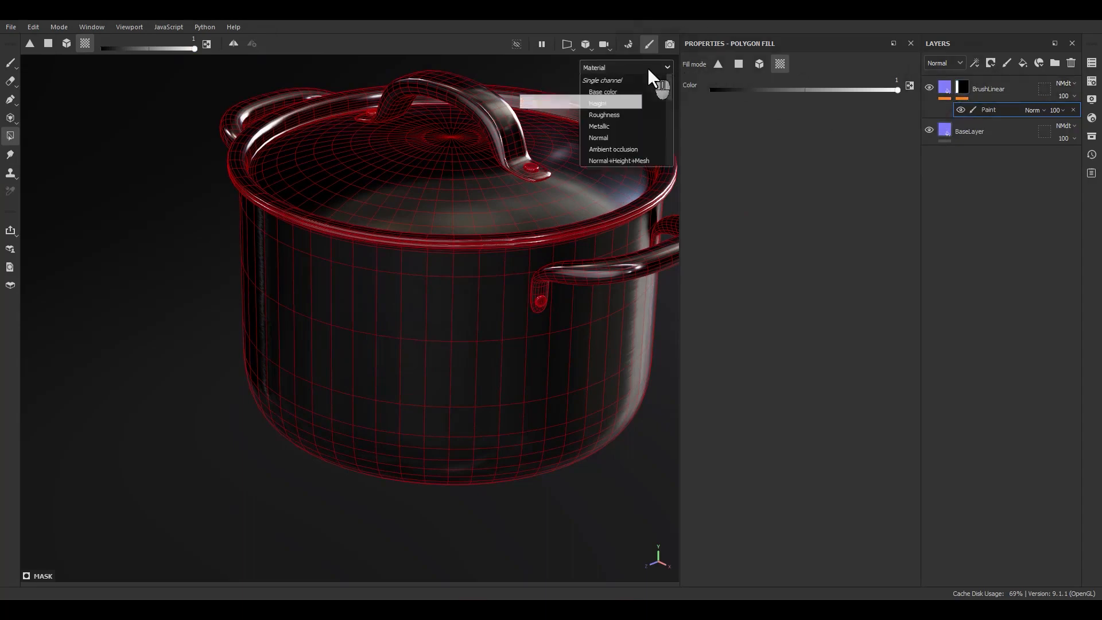
pyautogui.scroll(-1, 615, 165)
pyautogui.click(615, 164)
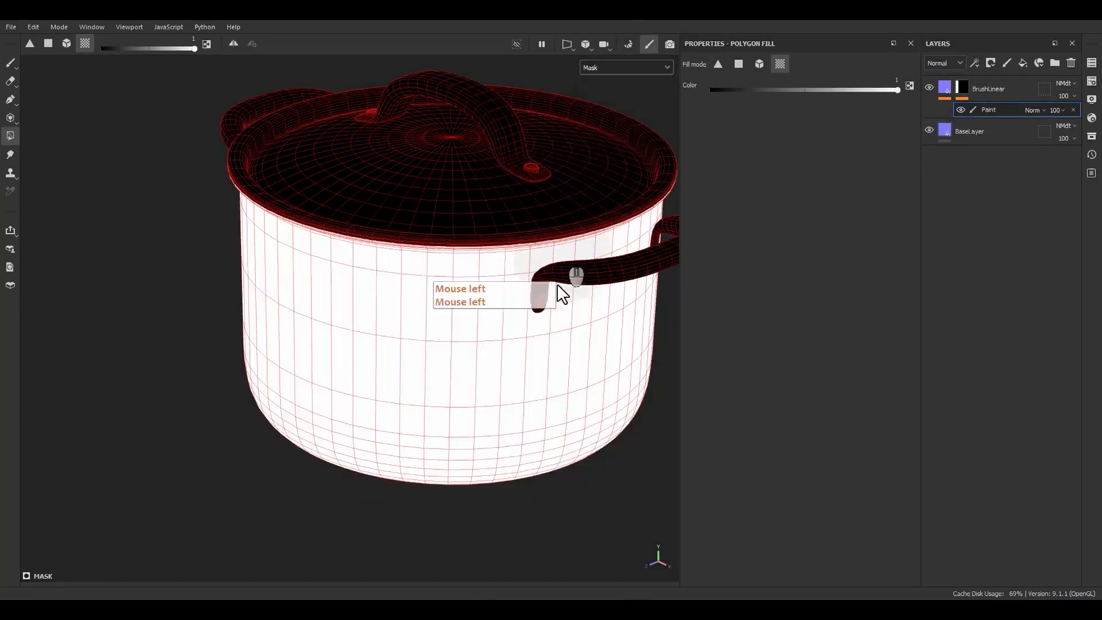
pyautogui.moveTo(561, 293)
pyautogui.keyDown('alt'); pyautogui.mouseDown()
pyautogui.moveTo(591, 302)
pyautogui.moveTo(595, 240)
pyautogui.moveTo(597, 287)
pyautogui.mouseUp(); pyautogui.keyUp('alt')
pyautogui.click(944, 88)
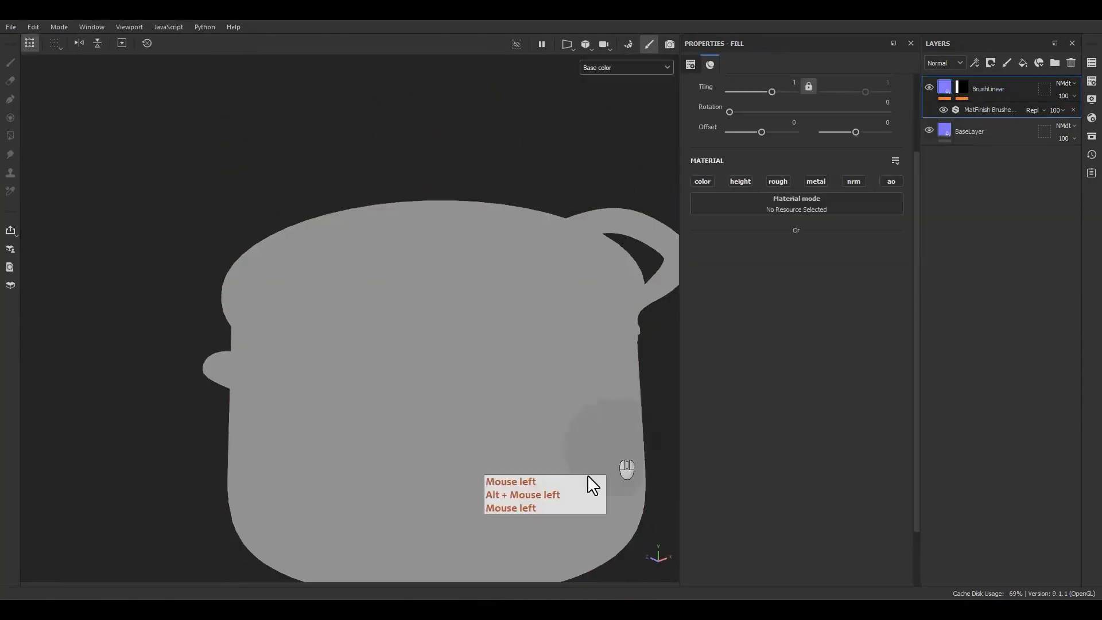
pyautogui.keyDown('alt'); pyautogui.moveTo(587, 474); pyautogui.dragTo(545, 351, button='middle'); pyautogui.keyUp('alt')
pyautogui.keyDown('alt'); pyautogui.moveTo(545, 351); pyautogui.dragTo(539, 407, button='right'); pyautogui.keyUp('alt')
pyautogui.press('m')
# Examine the masked brushed metal finish on the pot's body, underside and lid from several angles under different lighting.
pyautogui.keyDown('alt'); pyautogui.moveTo(484, 360); pyautogui.dragTo(557, 319); pyautogui.keyUp('alt')
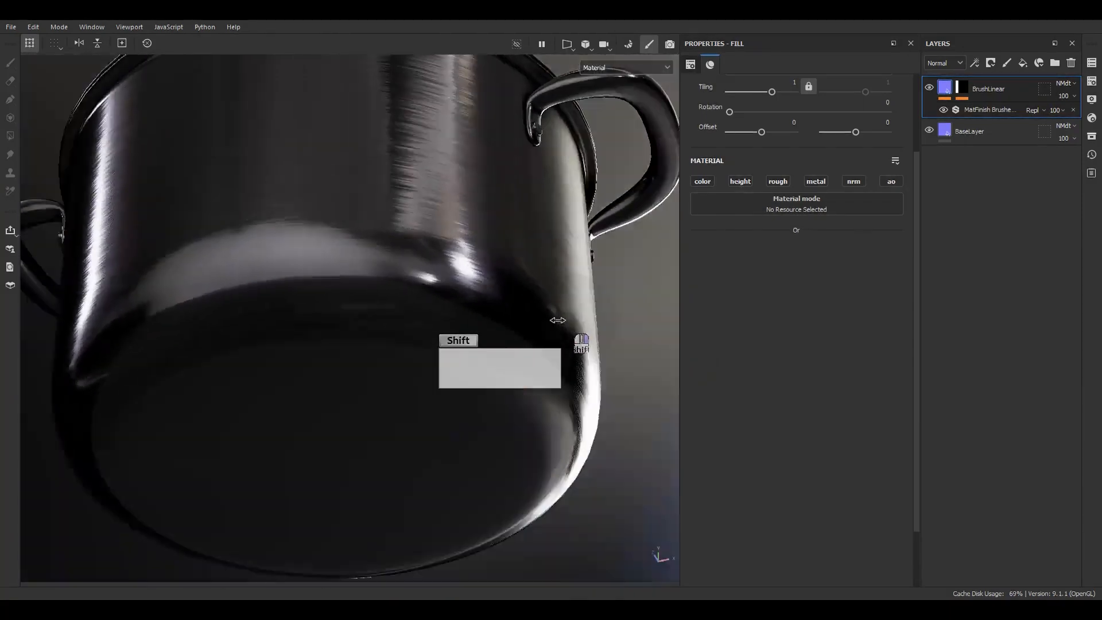
pyautogui.keyDown('shift'); pyautogui.moveTo(557, 319); pyautogui.dragTo(452, 278, button='right'); pyautogui.keyUp('shift')
pyautogui.keyDown('alt'); pyautogui.moveTo(453, 277); pyautogui.dragTo(450, 385, button='middle'); pyautogui.keyUp('alt')
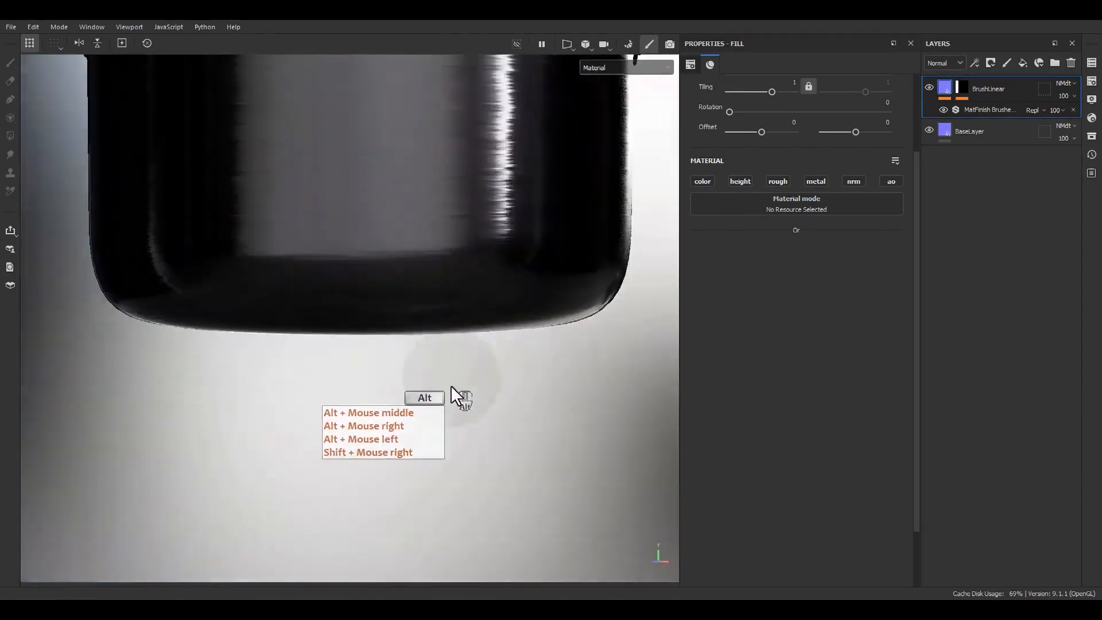
pyautogui.keyDown('alt'); pyautogui.moveTo(450, 385); pyautogui.dragTo(449, 412); pyautogui.keyUp('alt')
pyautogui.keyDown('alt'); pyautogui.moveTo(449, 412); pyautogui.dragTo(462, 440, button='middle'); pyautogui.keyUp('alt')
pyautogui.scroll(5, 449, 294)
pyautogui.keyDown('alt'); pyautogui.moveTo(449, 293); pyautogui.dragTo(488, 371, button='middle'); pyautogui.keyUp('alt')
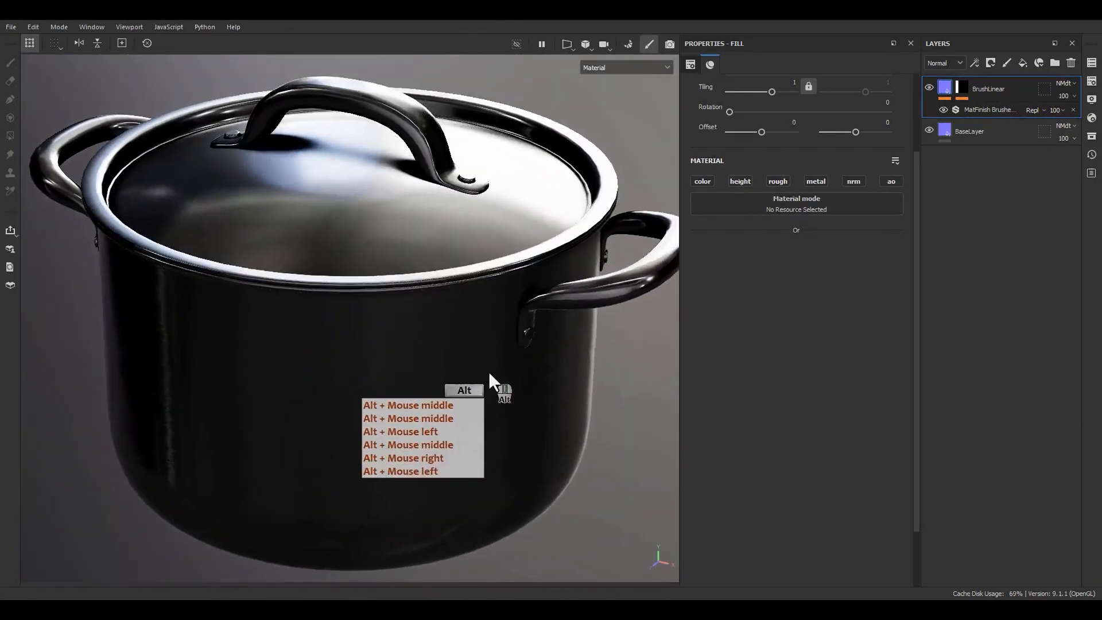
pyautogui.keyDown('alt'); pyautogui.moveTo(487, 371); pyautogui.dragTo(435, 342); pyautogui.keyUp('alt')
pyautogui.keyDown('alt'); pyautogui.moveTo(435, 341); pyautogui.dragTo(405, 224, button='right'); pyautogui.keyUp('alt')
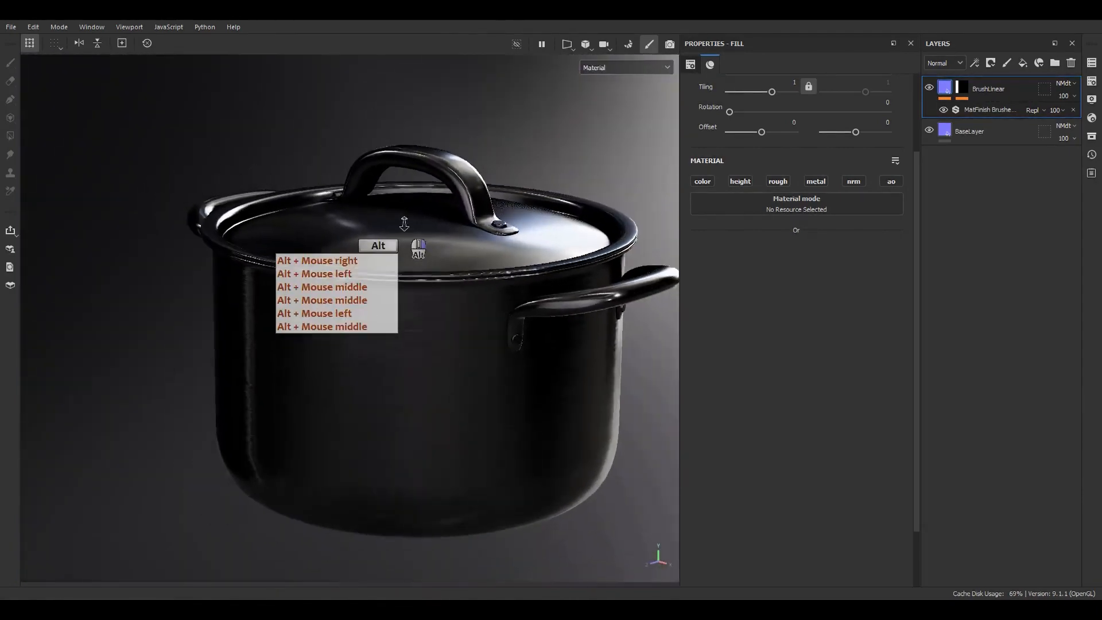
pyautogui.keyDown('alt'); pyautogui.moveTo(404, 224); pyautogui.dragTo(436, 232); pyautogui.keyUp('alt')
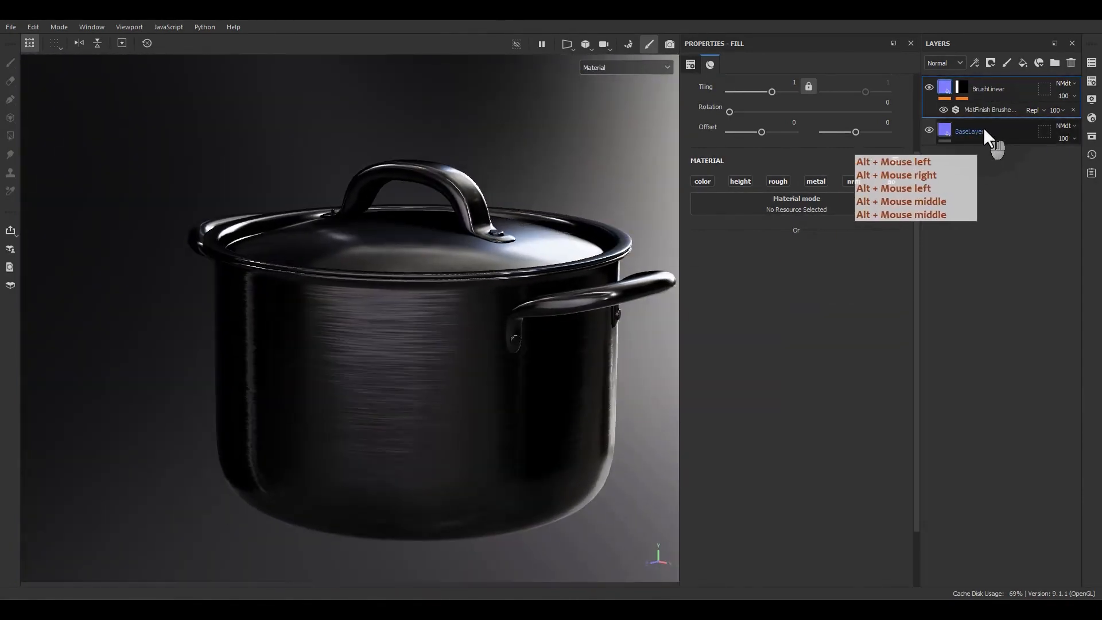
# Switch the layer stack to the Base color channel and raise BaseLayer's roughness to about 0.27.
pyautogui.click(943, 64)
pyautogui.click(930, 51)
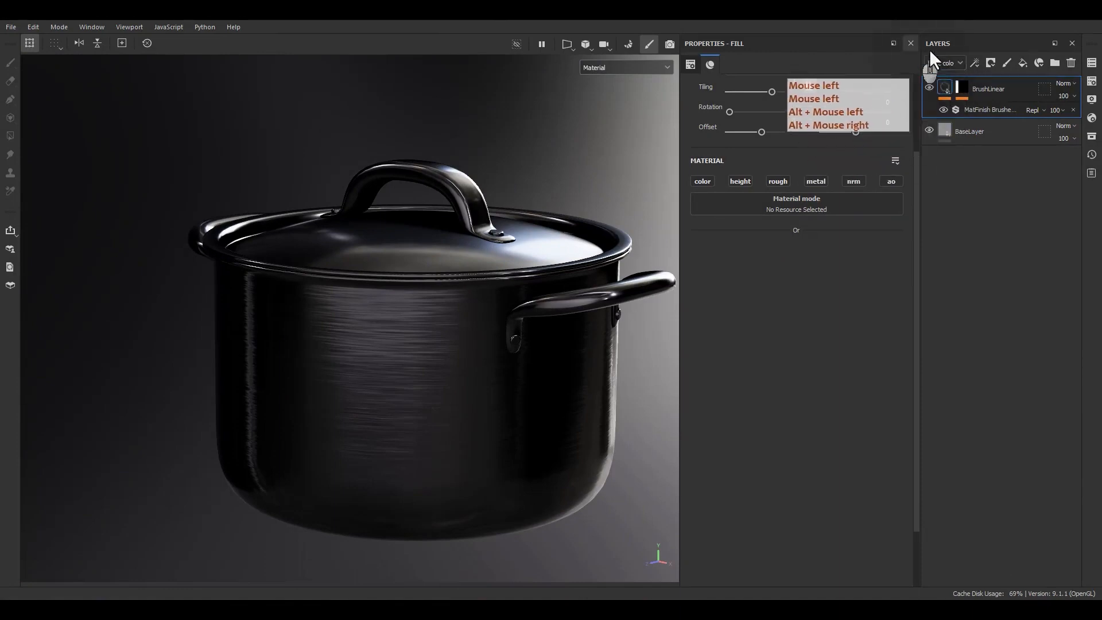
pyautogui.click(986, 129)
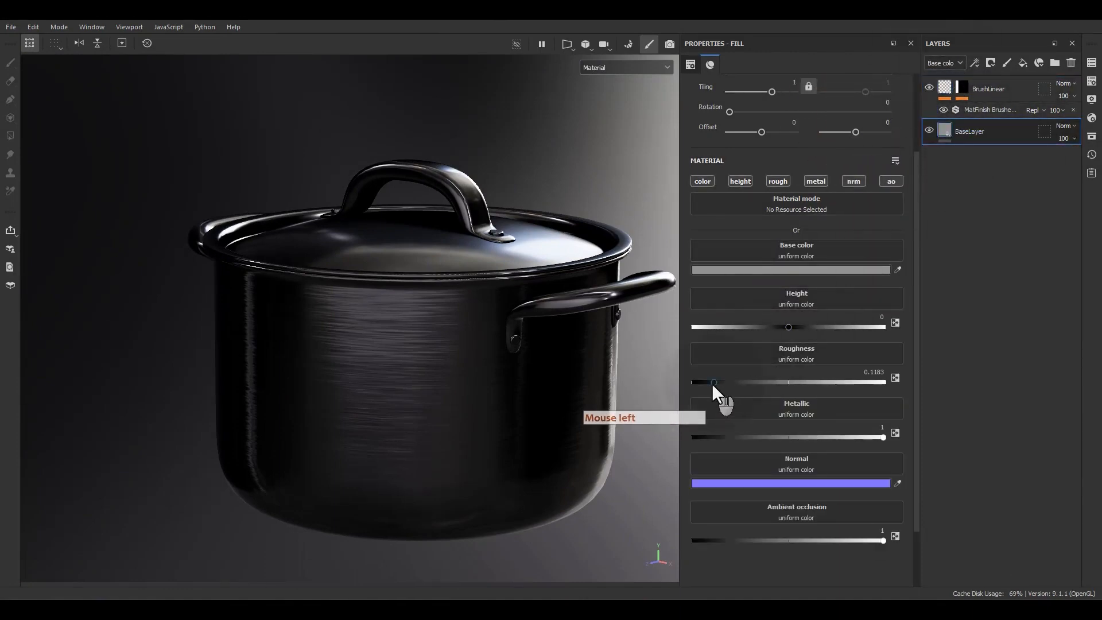
pyautogui.moveTo(712, 383); pyautogui.dragTo(740, 382)
pyautogui.keyDown('alt'); pyautogui.moveTo(517, 401); pyautogui.dragTo(451, 351); pyautogui.keyUp('alt')
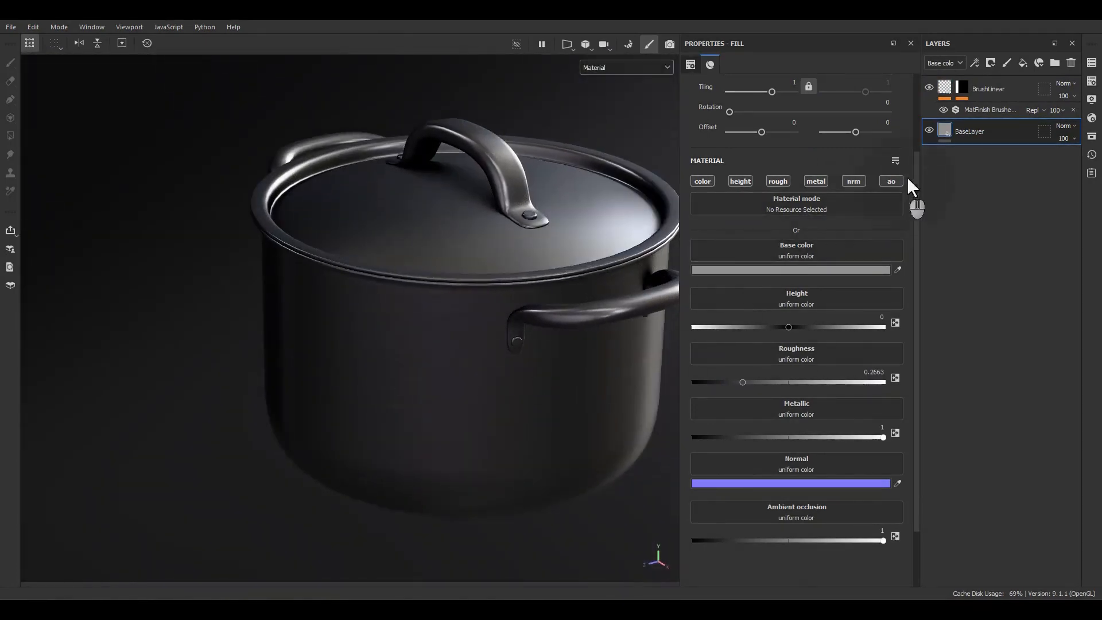
# Add a filter to BaseLayer, search the filters for "matf" and assign MatFinish Rough.
pyautogui.rightClick(958, 129)
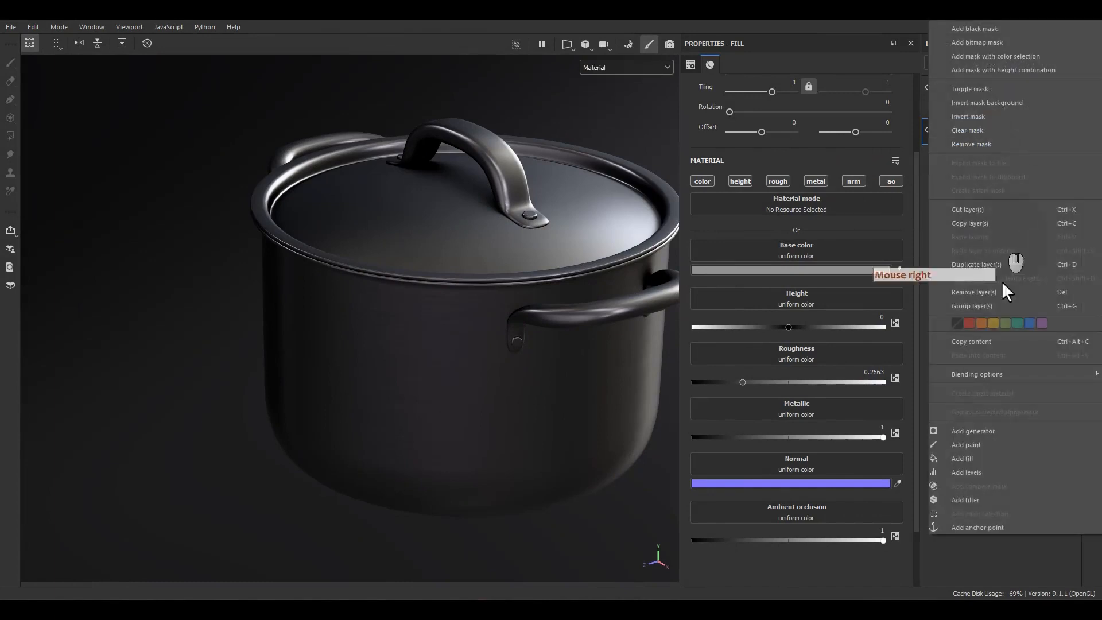
pyautogui.click(953, 499)
pyautogui.click(768, 113)
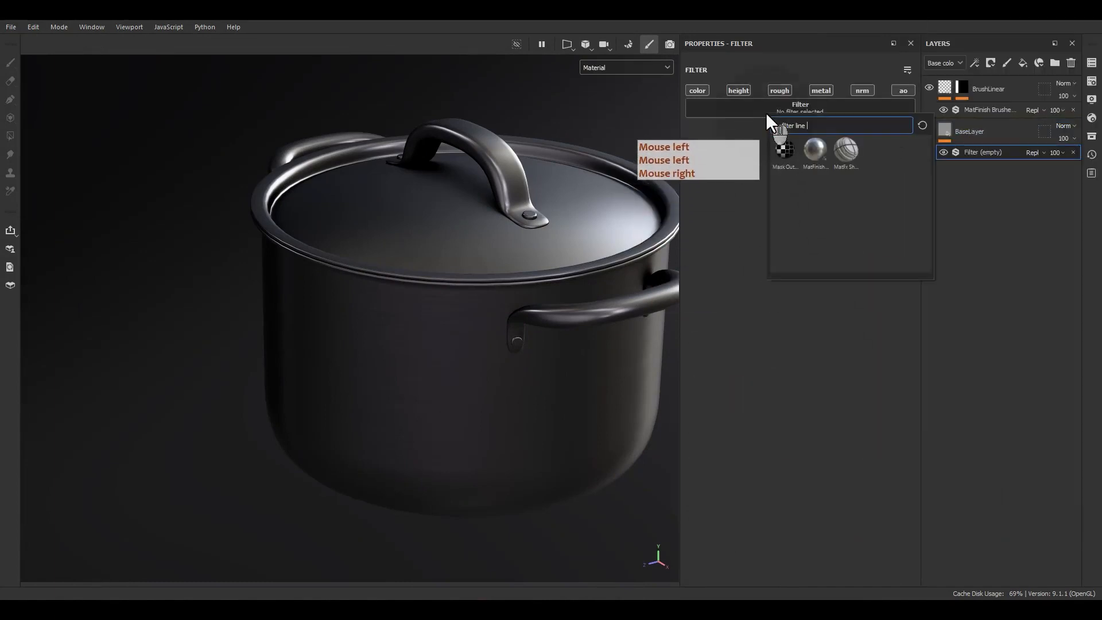
pyautogui.press('BackSpace')
pyautogui.press('BackSpace')
pyautogui.press('BackSpace')
pyautogui.press('BackSpace')
pyautogui.write('amtf')
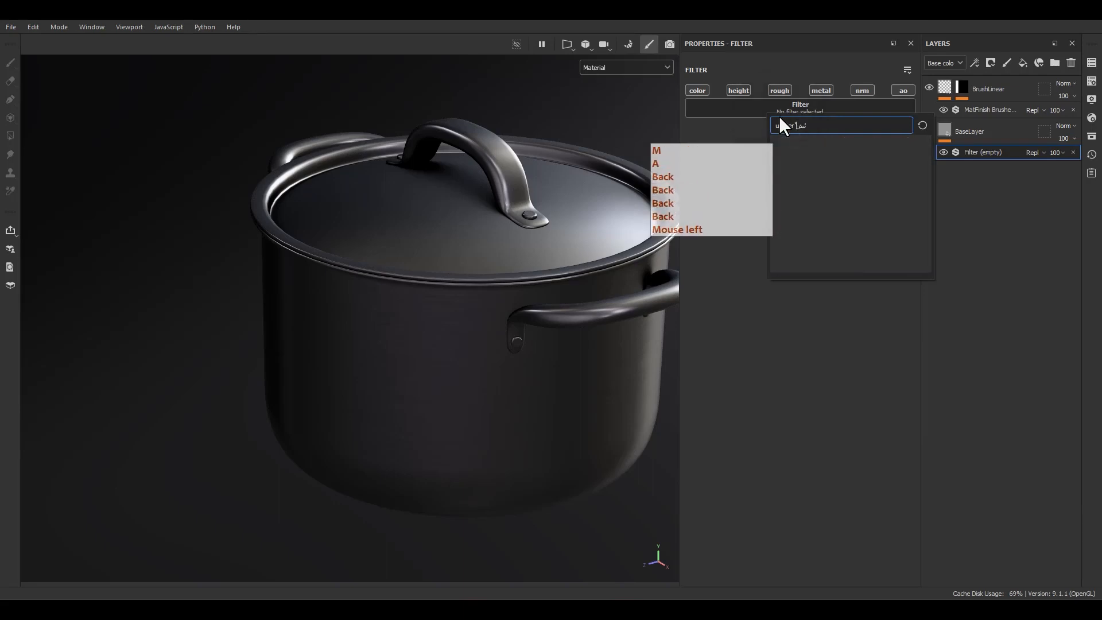
pyautogui.press('BackSpace')
pyautogui.press('BackSpace')
pyautogui.press('BackSpace')
pyautogui.write('matf')
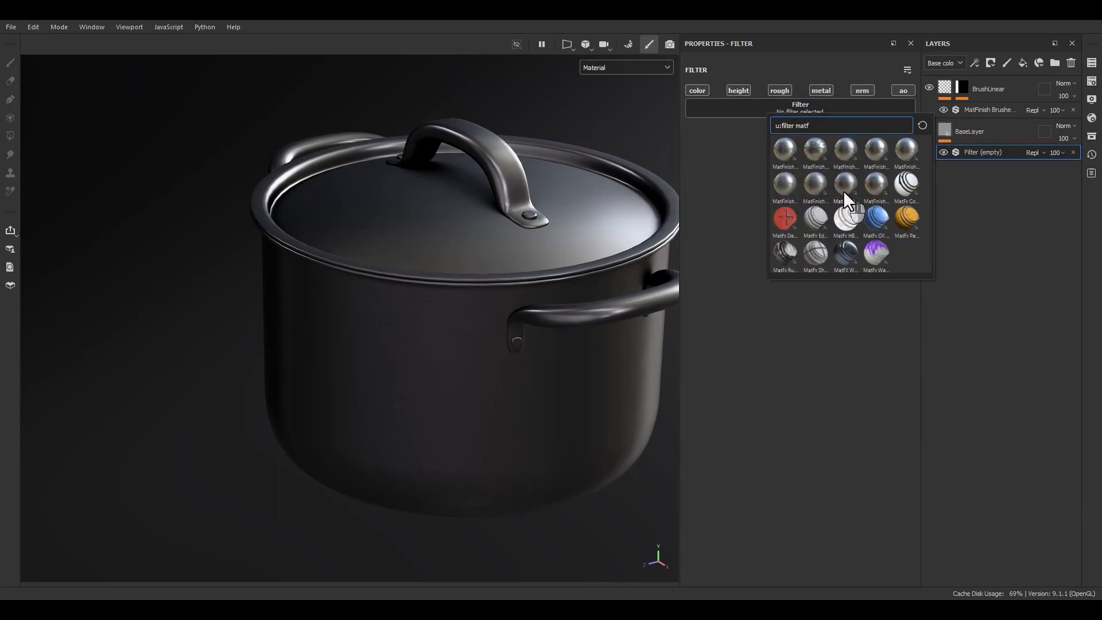
pyautogui.moveTo(844, 193)
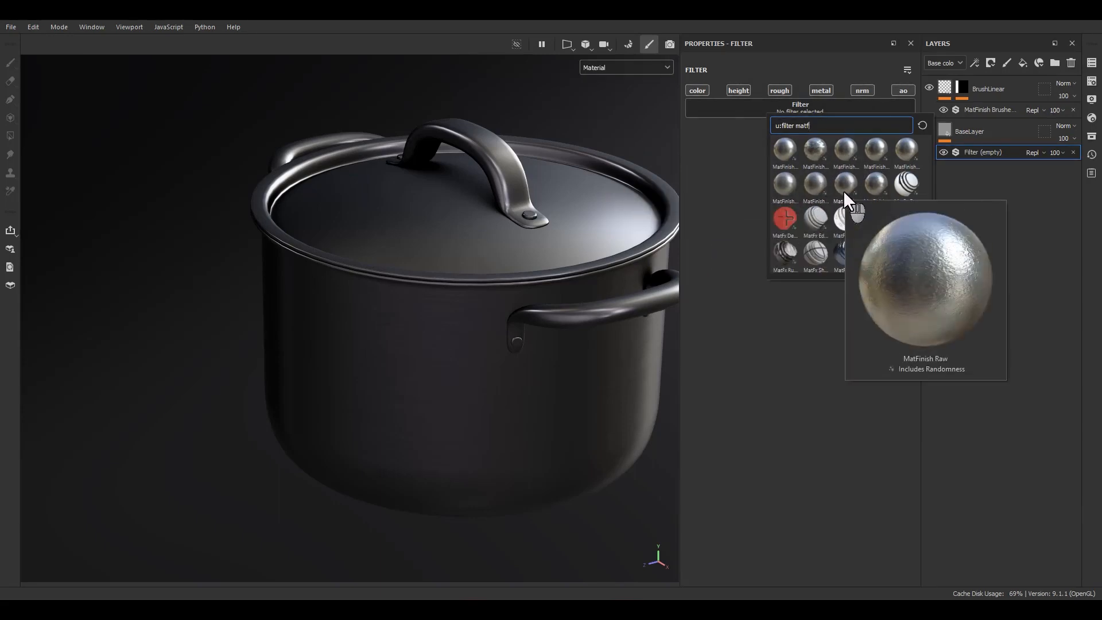
pyautogui.click(874, 190)
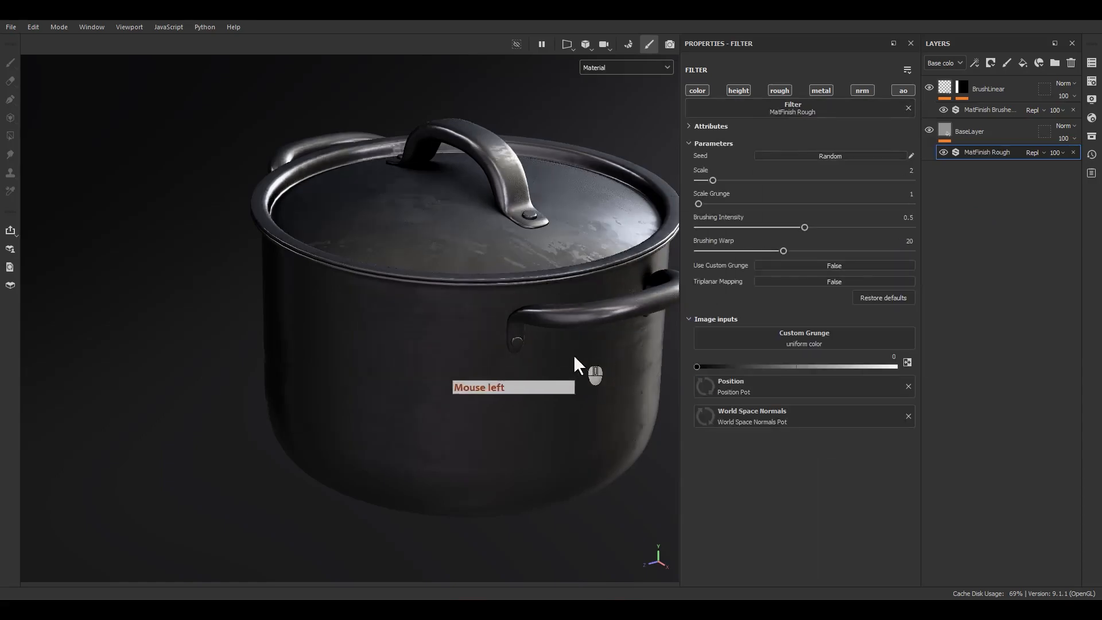
# Set the MatFinish Rough filter to Scale 6, Scale Grunge 3, Brushing Intensity 0.3 and Brushing Warp 16.89.
pyautogui.keyDown('alt'); pyautogui.moveTo(494, 252); pyautogui.dragTo(507, 276); pyautogui.keyUp('alt')
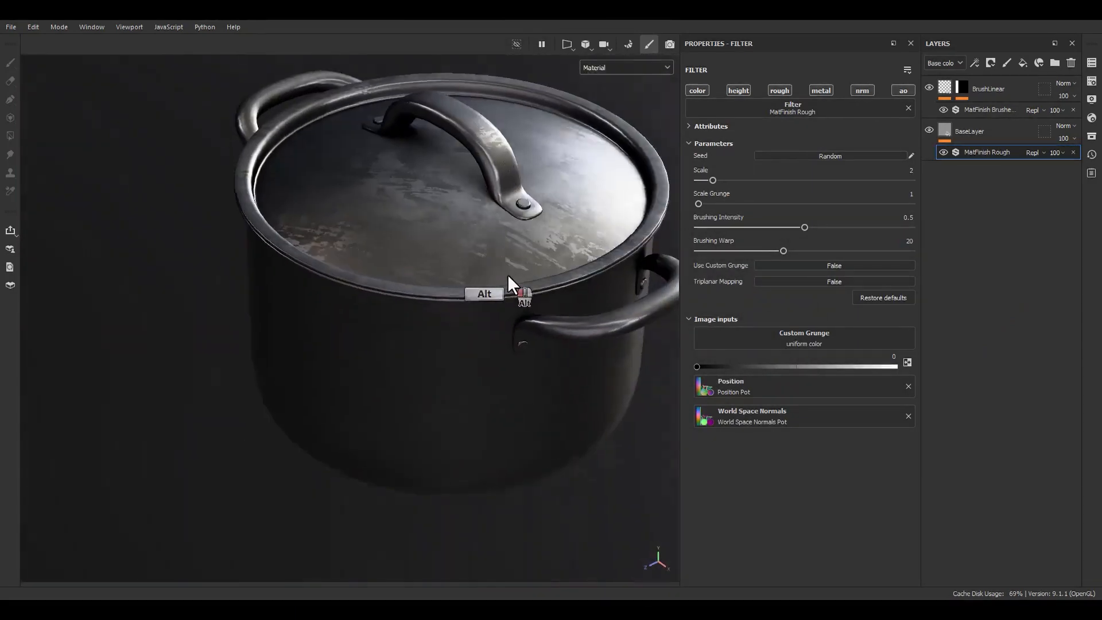
pyautogui.keyDown('alt'); pyautogui.moveTo(508, 275); pyautogui.dragTo(590, 250, button='right'); pyautogui.keyUp('alt')
pyautogui.keyDown('alt'); pyautogui.moveTo(590, 250); pyautogui.dragTo(551, 264, button='middle'); pyautogui.keyUp('alt')
pyautogui.keyDown('alt'); pyautogui.moveTo(551, 264); pyautogui.dragTo(542, 345, button='right'); pyautogui.keyUp('alt')
pyautogui.keyDown('alt'); pyautogui.moveTo(541, 345); pyautogui.dragTo(746, 340); pyautogui.keyUp('alt')
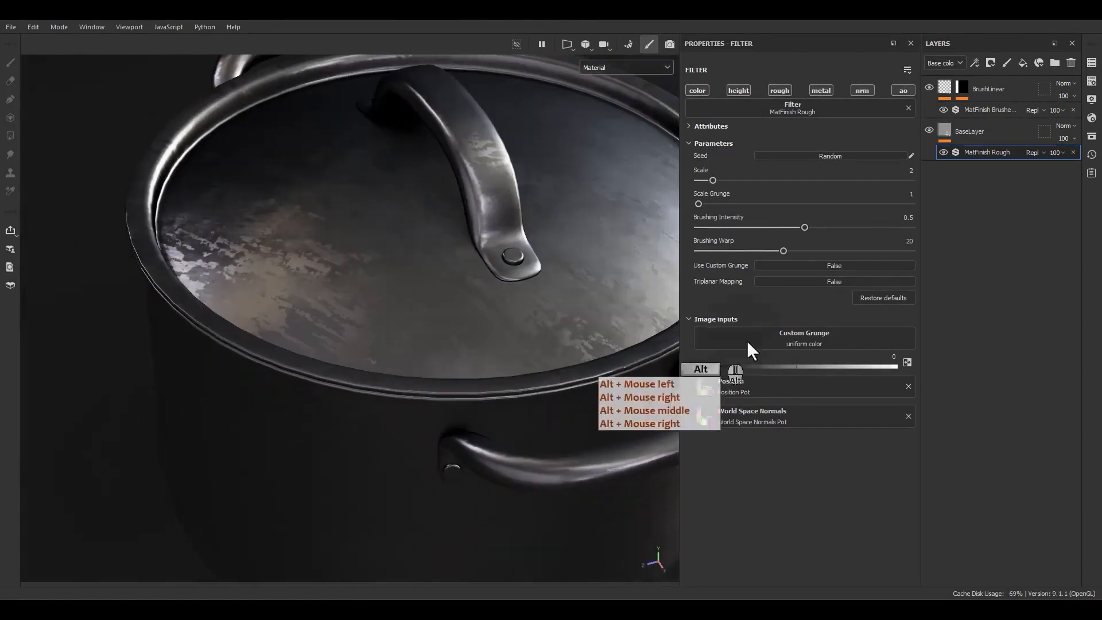
pyautogui.moveTo(699, 204)
pyautogui.mouseDown()
pyautogui.moveTo(742, 202)
pyautogui.moveTo(728, 201)
pyautogui.mouseUp()
pyautogui.moveTo(804, 228)
pyautogui.mouseDown()
pyautogui.moveTo(735, 221)
pyautogui.moveTo(765, 222)
pyautogui.moveTo(695, 248)
pyautogui.moveTo(870, 252)
pyautogui.moveTo(715, 248)
pyautogui.moveTo(770, 251)
pyautogui.mouseUp()
pyautogui.moveTo(721, 179); pyautogui.dragTo(767, 178)
# Randomize the MatFinish Rough filter's seed several times to vary the pattern.
pyautogui.click(800, 159)
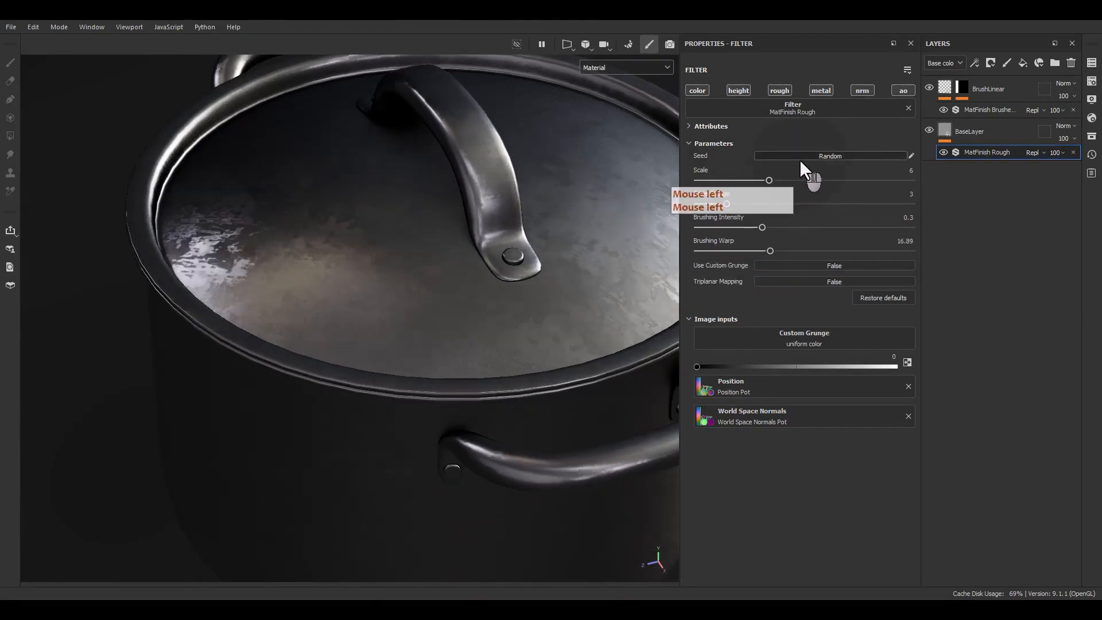
pyautogui.click(800, 160)
pyautogui.click(800, 159)
pyautogui.click(800, 159)
pyautogui.click(801, 158)
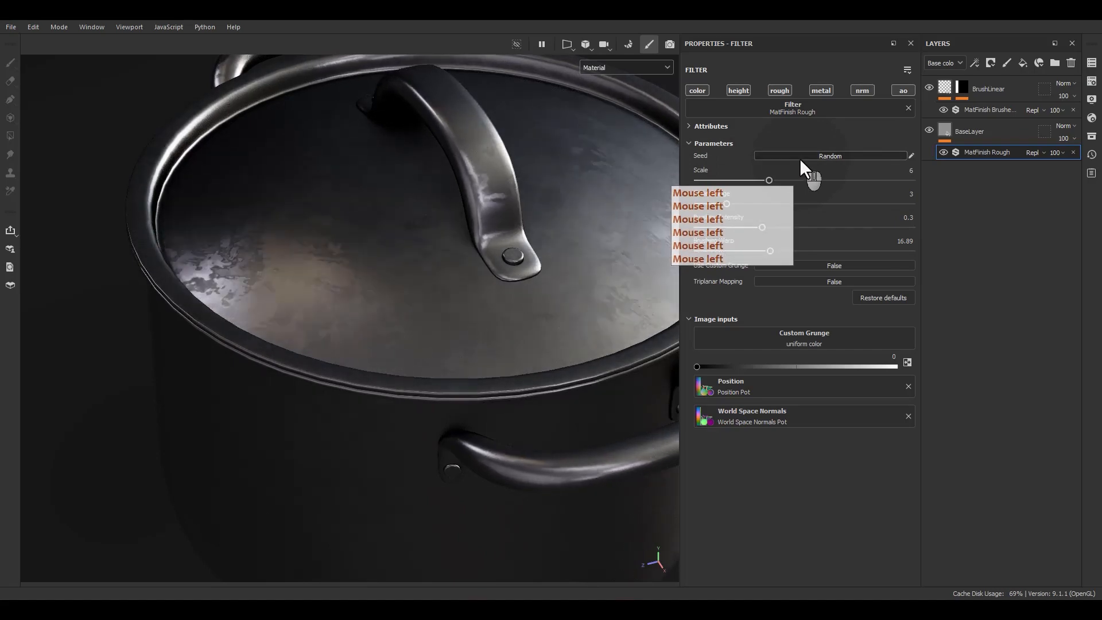
pyautogui.click(800, 158)
pyautogui.click(800, 158)
# Limit the MatFinish Rough filter to the normal channel only.
pyautogui.keyDown('alt'); pyautogui.moveTo(491, 337); pyautogui.dragTo(440, 244); pyautogui.keyUp('alt')
pyautogui.keyDown('alt'); pyautogui.moveTo(440, 245); pyautogui.dragTo(471, 117, button='middle'); pyautogui.keyUp('alt')
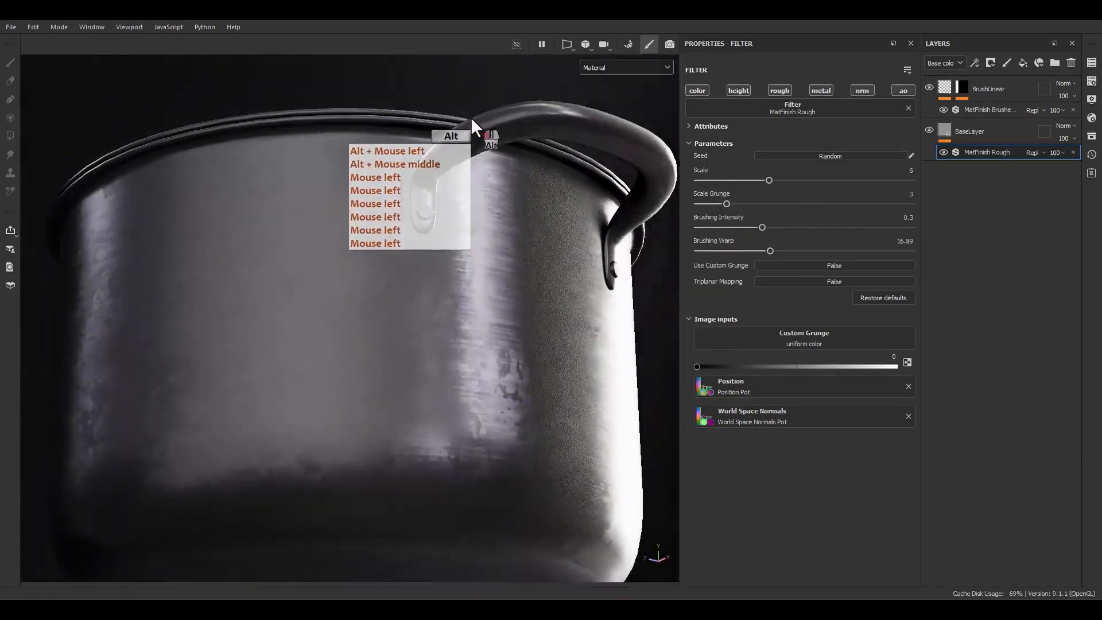
pyautogui.keyDown('alt'); pyautogui.moveTo(471, 117); pyautogui.dragTo(507, 135); pyautogui.keyUp('alt')
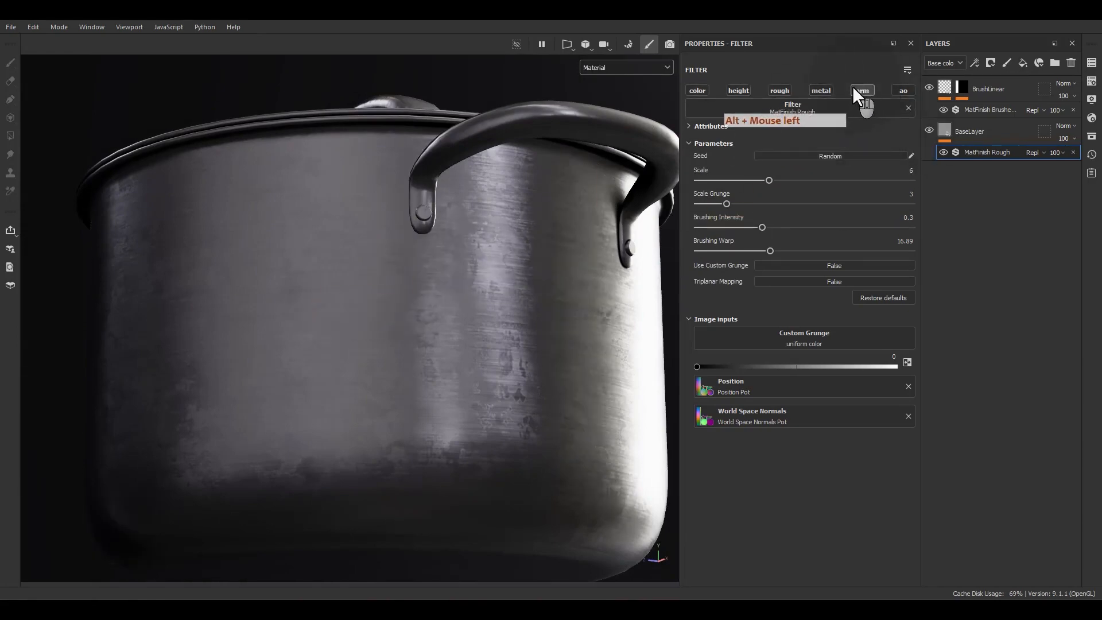
# Examine how the rough and brushed normal details combine on the pot's body from different angles and lighting directions.
pyautogui.keyDown('alt'); pyautogui.moveTo(477, 278); pyautogui.dragTo(516, 322); pyautogui.keyUp('alt')
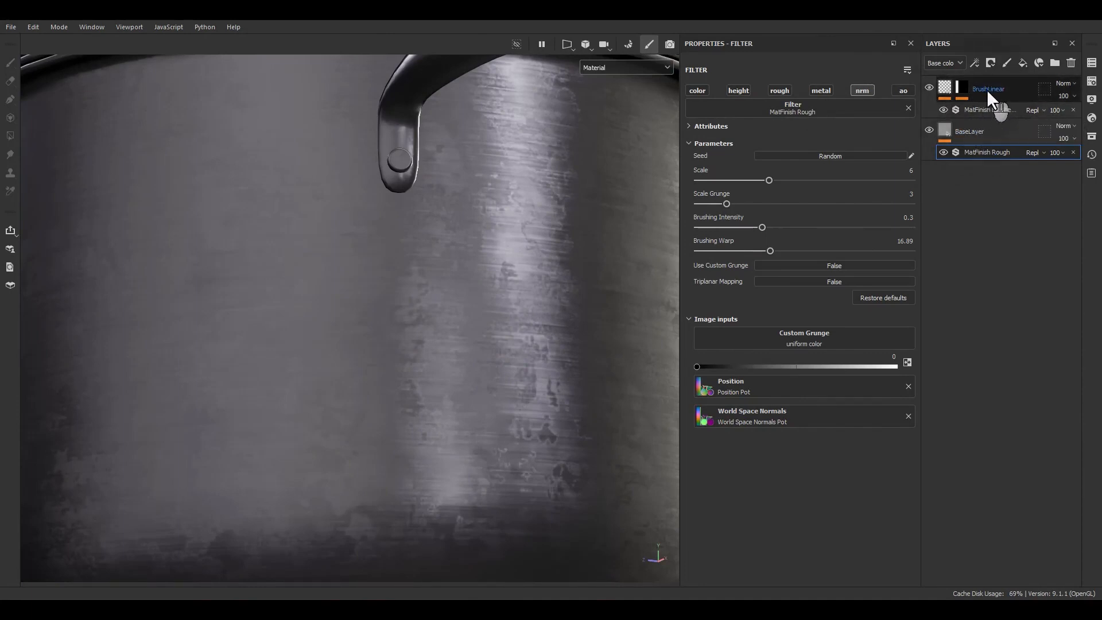
pyautogui.keyDown('alt'); pyautogui.moveTo(345, 282); pyautogui.dragTo(475, 324); pyautogui.keyUp('alt')
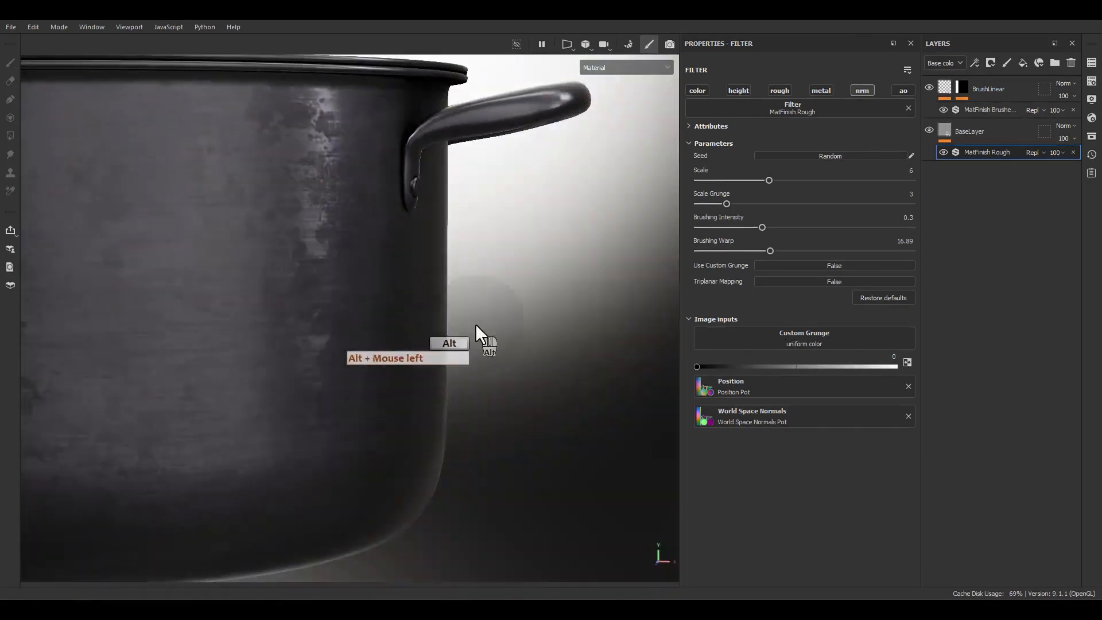
pyautogui.keyDown('alt'); pyautogui.moveTo(476, 324); pyautogui.dragTo(631, 333, button='middle'); pyautogui.keyUp('alt')
pyautogui.keyDown('alt'); pyautogui.moveTo(611, 330); pyautogui.dragTo(489, 253); pyautogui.keyUp('alt')
pyautogui.keyDown('alt'); pyautogui.moveTo(490, 252); pyautogui.dragTo(505, 344, button='right'); pyautogui.keyUp('alt')
pyautogui.keyDown('shift'); pyautogui.moveTo(505, 344); pyautogui.dragTo(502, 359, button='right'); pyautogui.keyUp('shift')
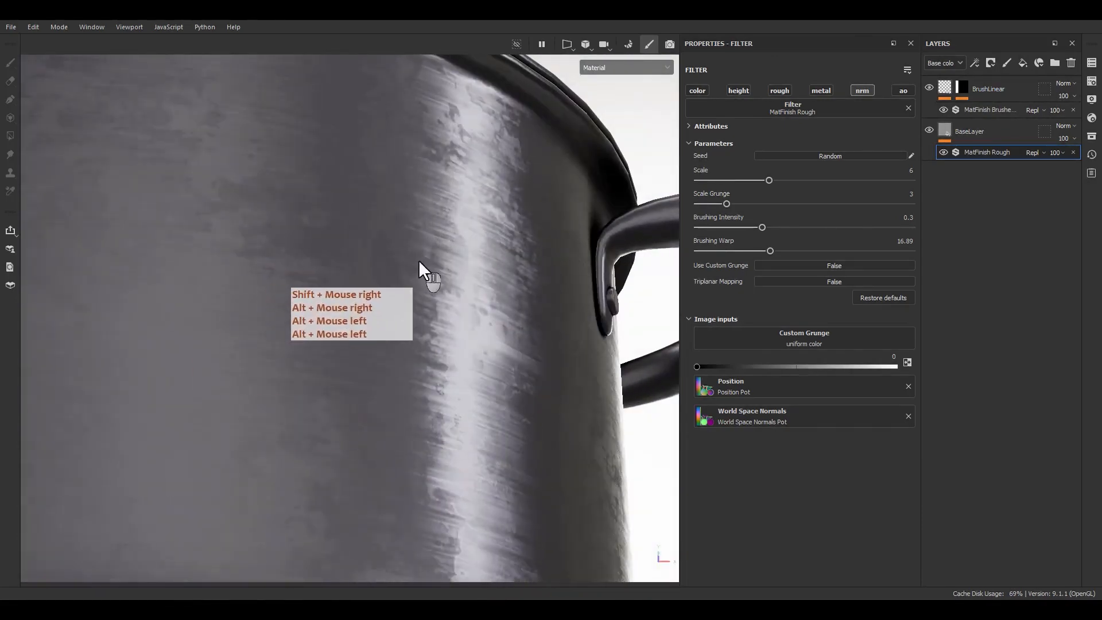
pyautogui.scroll(-5, 418, 260)
pyautogui.keyDown('alt'); pyautogui.moveTo(418, 260); pyautogui.dragTo(357, 256); pyautogui.keyUp('alt')
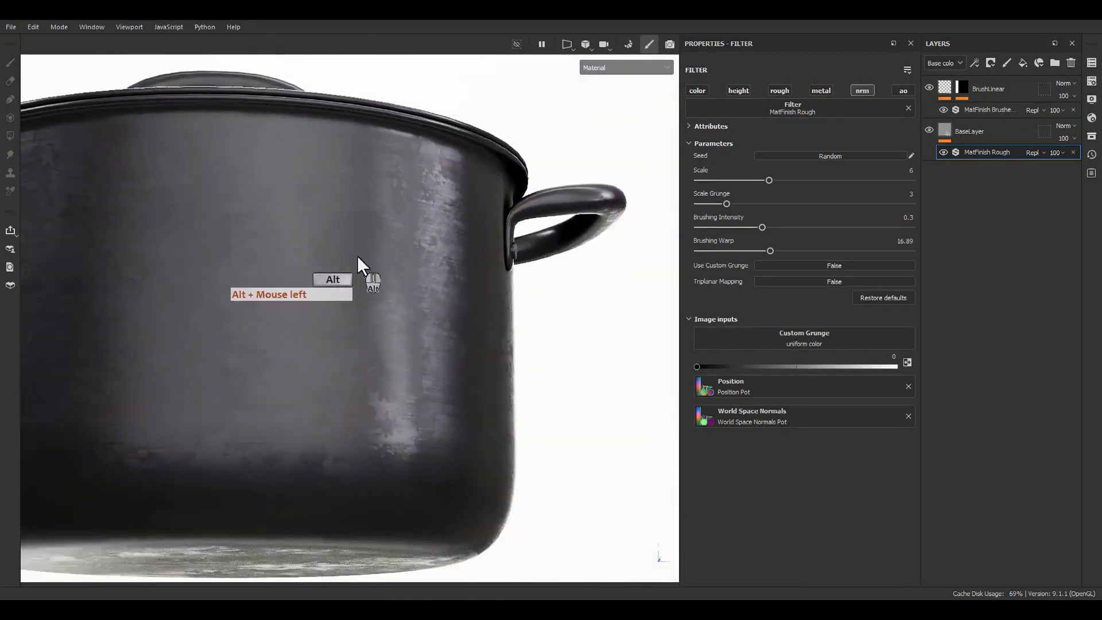
pyautogui.keyDown('alt'); pyautogui.moveTo(357, 256); pyautogui.dragTo(451, 402, button='right'); pyautogui.keyUp('alt')
pyautogui.keyDown('alt'); pyautogui.moveTo(451, 402); pyautogui.dragTo(439, 376, button='middle'); pyautogui.keyUp('alt')
pyautogui.keyDown('alt'); pyautogui.moveTo(440, 376); pyautogui.dragTo(433, 359, button='right'); pyautogui.keyUp('alt')
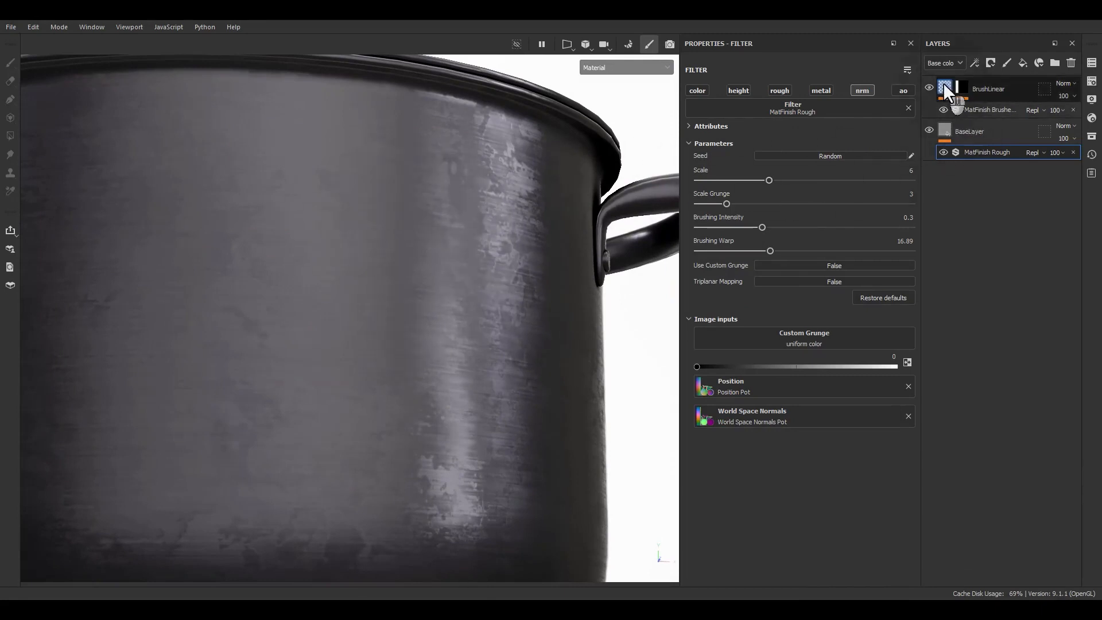
# Switch the layer stack to the Normal channel and set BrushLinear's blending mode to Normal.
pyautogui.click(944, 63)
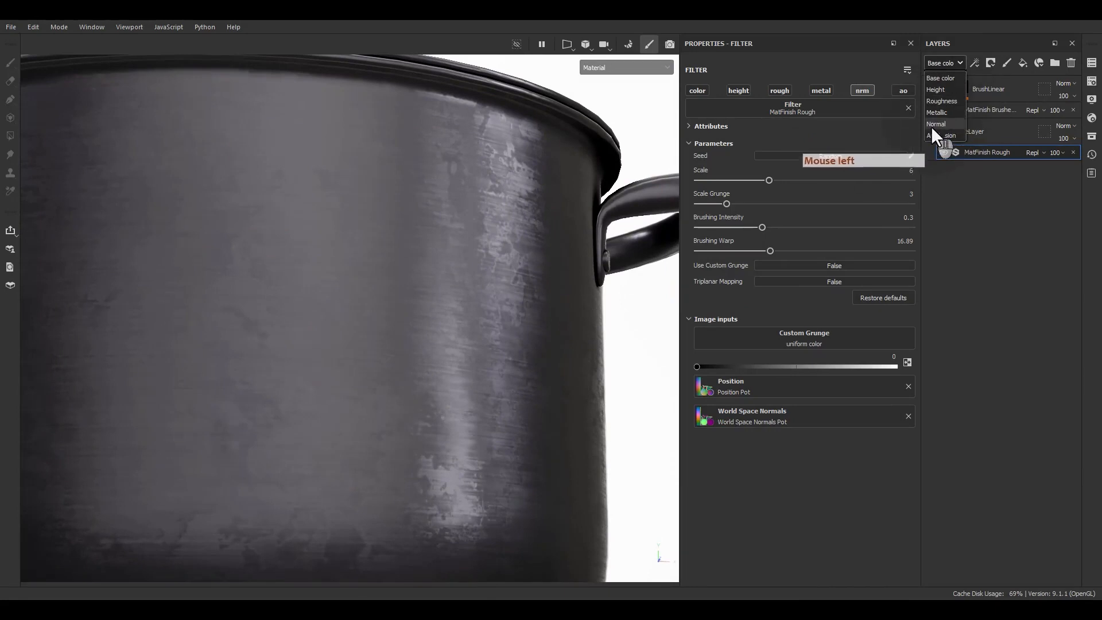
pyautogui.click(935, 124)
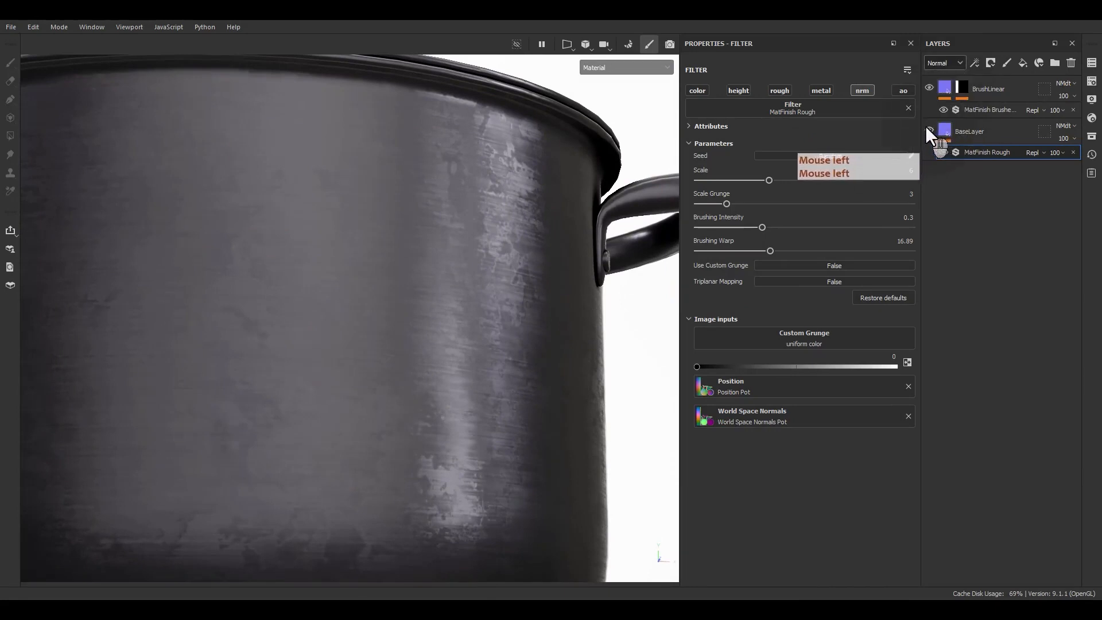
pyautogui.click(1063, 85)
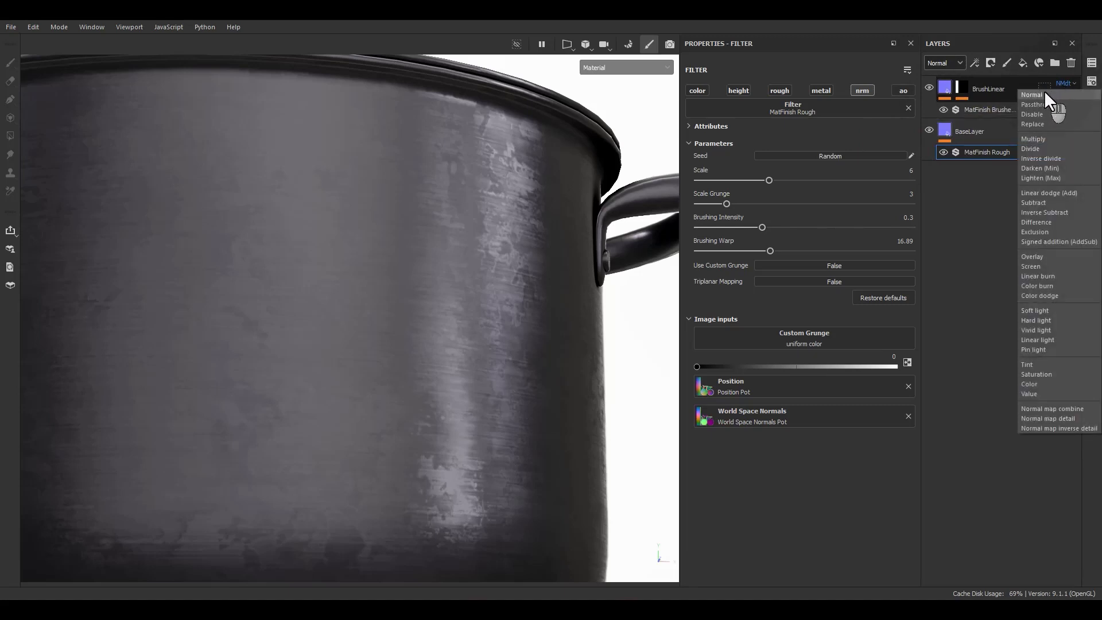
pyautogui.click(1045, 94)
# Examine the pot's body and lid all around with BrushLinear blended as Normal.
pyautogui.moveTo(373, 428)
pyautogui.keyDown('alt'); pyautogui.mouseDown()
pyautogui.moveTo(403, 338)
pyautogui.moveTo(366, 342)
pyautogui.mouseUp(); pyautogui.keyUp('alt')
pyautogui.keyDown('alt'); pyautogui.moveTo(366, 342); pyautogui.dragTo(382, 276, button='middle'); pyautogui.keyUp('alt')
pyautogui.keyDown('alt'); pyautogui.moveTo(382, 276); pyautogui.dragTo(390, 312); pyautogui.keyUp('alt')
pyautogui.keyDown('alt'); pyautogui.moveTo(405, 184); pyautogui.dragTo(433, 267, button='middle'); pyautogui.keyUp('alt')
pyautogui.keyDown('alt'); pyautogui.moveTo(434, 269); pyautogui.dragTo(460, 330); pyautogui.keyUp('alt')
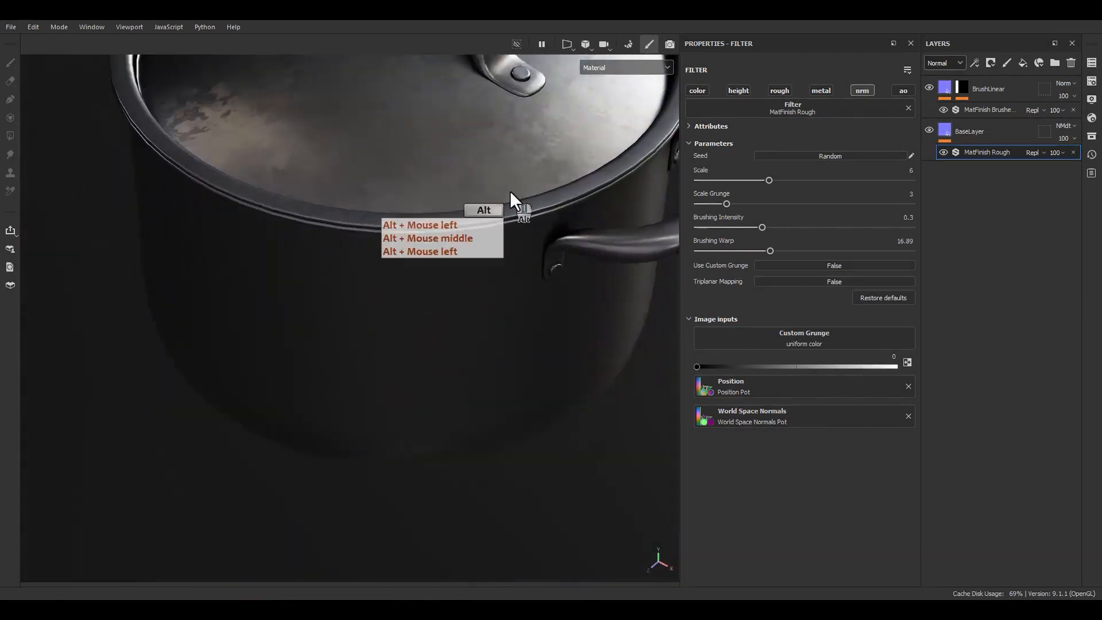
pyautogui.keyDown('alt'); pyautogui.moveTo(509, 191); pyautogui.dragTo(470, 319, button='middle'); pyautogui.keyUp('alt')
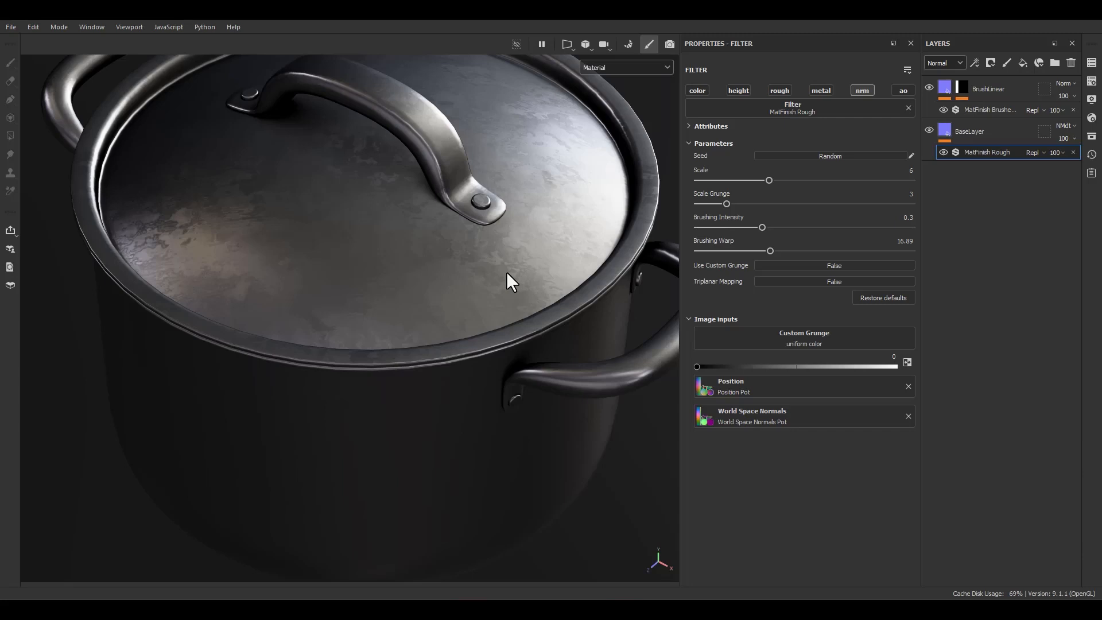
pyautogui.press('F9')
pyautogui.scroll(-4, 297, 246)
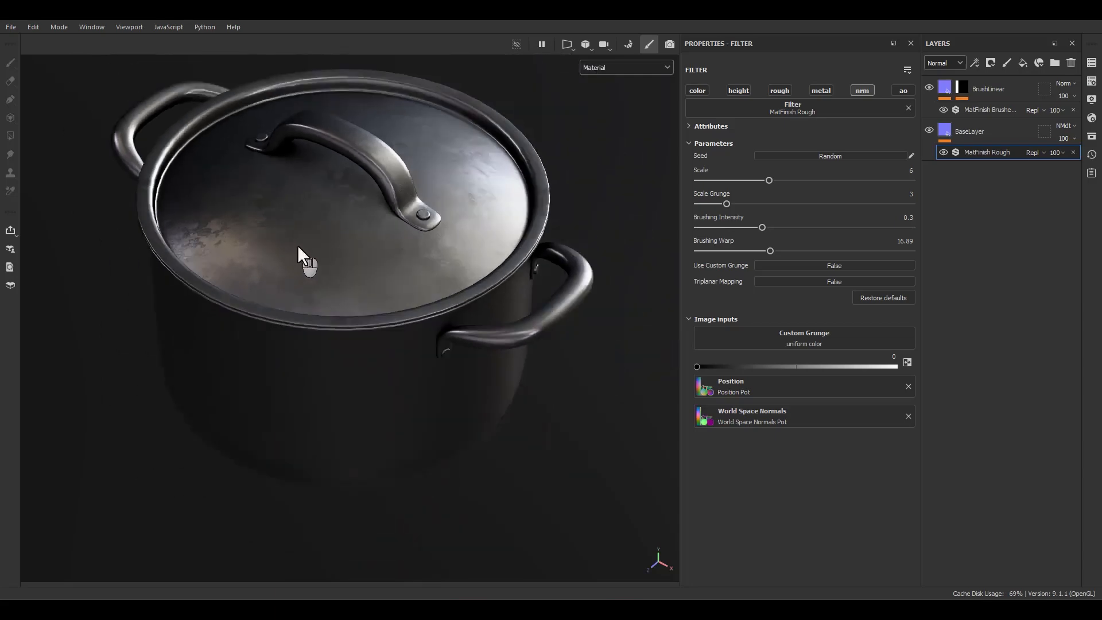
pyautogui.keyDown('alt'); pyautogui.moveTo(342, 322); pyautogui.dragTo(386, 330); pyautogui.keyUp('alt')
pyautogui.keyDown('alt'); pyautogui.moveTo(384, 329); pyautogui.dragTo(418, 294, button='middle'); pyautogui.keyUp('alt')
pyautogui.moveTo(418, 294)
pyautogui.keyDown('alt'); pyautogui.mouseDown()
pyautogui.moveTo(519, 251)
pyautogui.moveTo(418, 287)
pyautogui.mouseUp(); pyautogui.keyUp('alt')
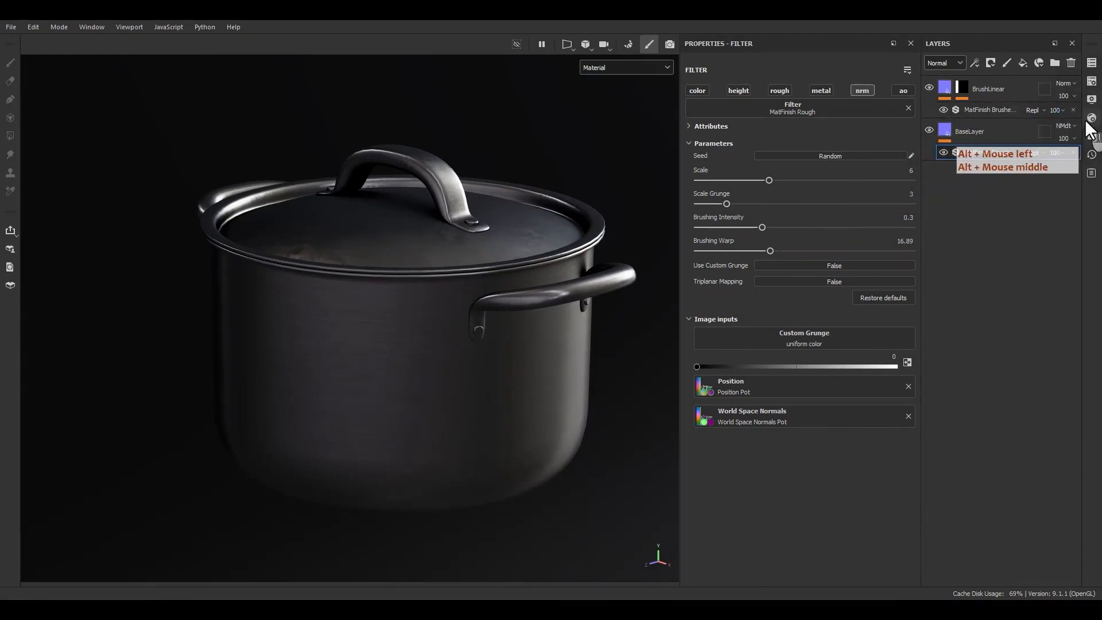
# Open the Assets library on its filters and place it as a floating window over the viewport.
pyautogui.click(1092, 118)
pyautogui.click(1091, 136)
pyautogui.moveTo(959, 137); pyautogui.dragTo(542, 100)
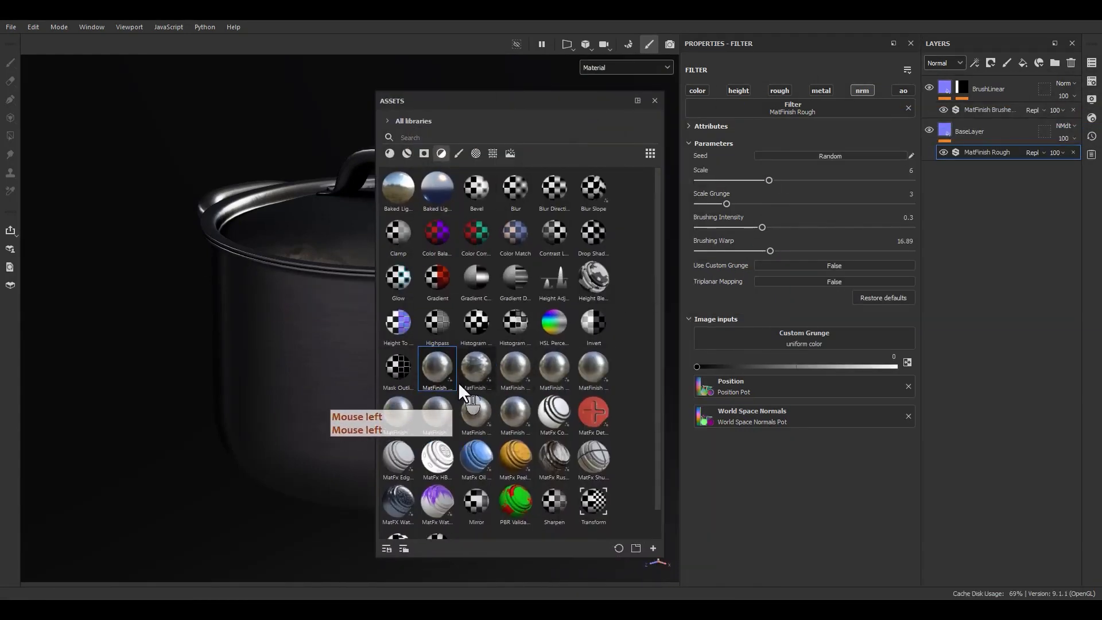
# Close the floating Assets library and, with the BrushLinear layer selected, switch the layer stack to the Base color channel.
pyautogui.moveTo(470, 372)
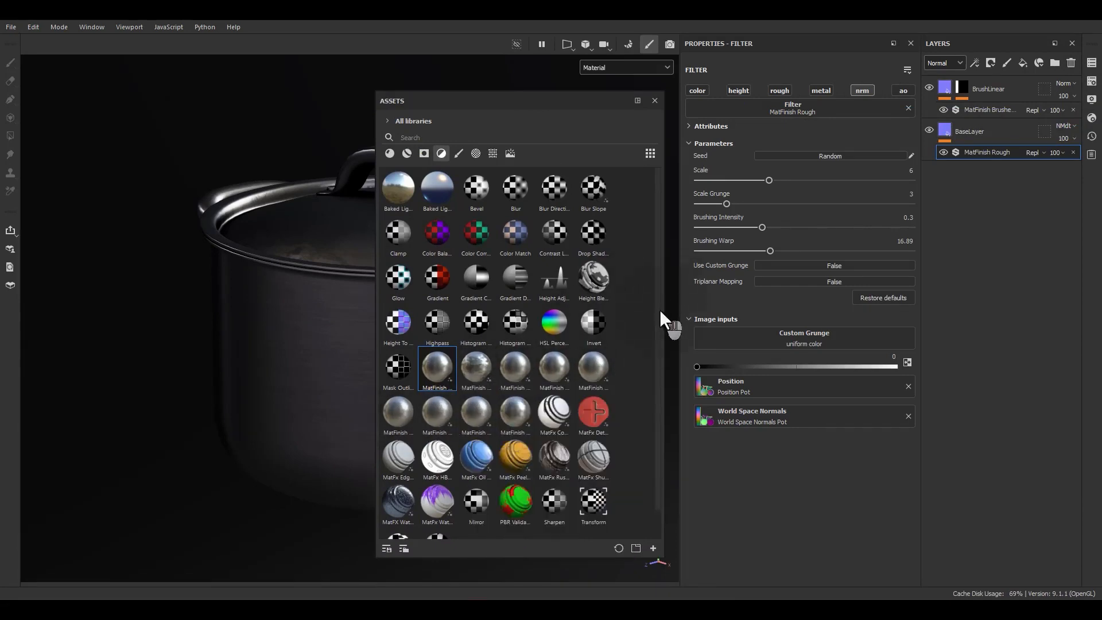
pyautogui.moveTo(659, 309); pyautogui.dragTo(659, 290)
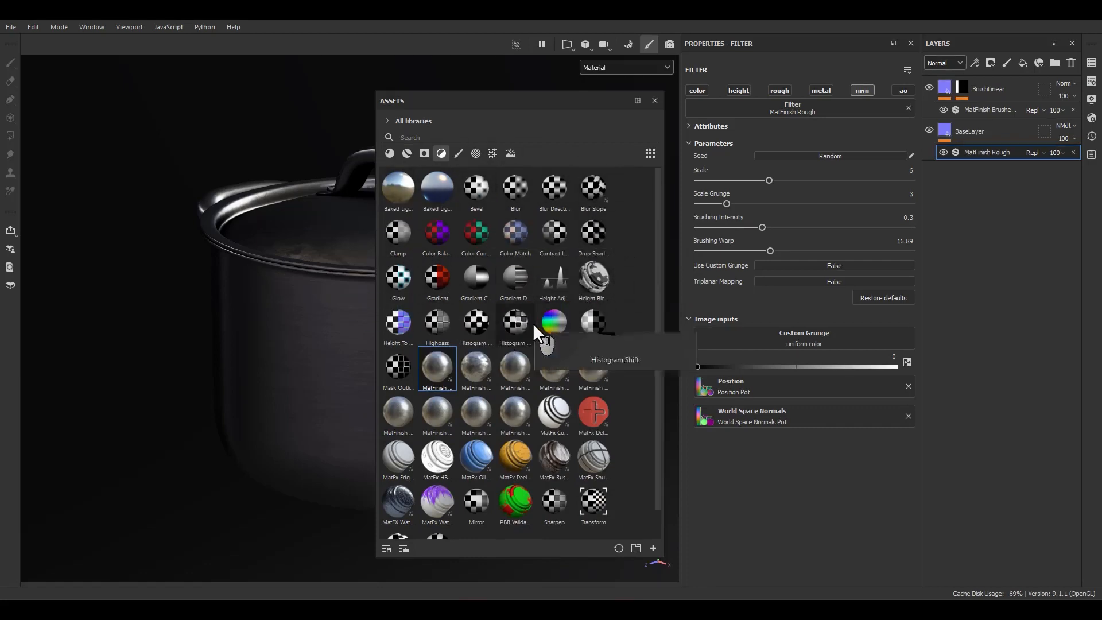
pyautogui.moveTo(548, 313)
pyautogui.mouseDown()
pyautogui.moveTo(657, 103)
pyautogui.moveTo(967, 201)
pyautogui.moveTo(945, 86)
pyautogui.mouseUp()
pyautogui.click(945, 82)
pyautogui.click(951, 61)
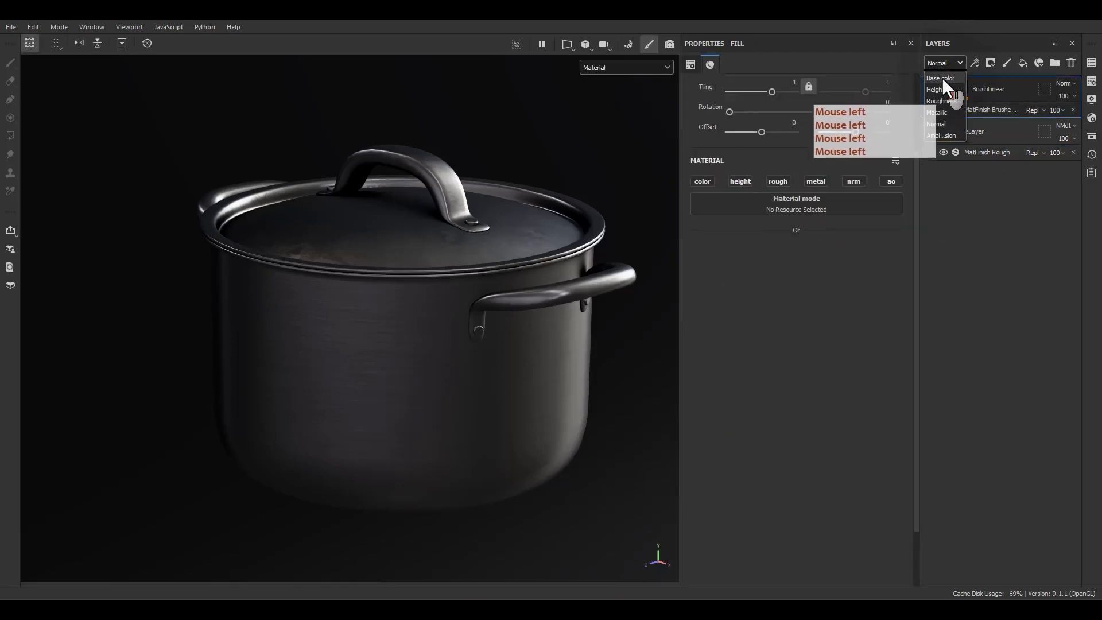
pyautogui.click(942, 77)
pyautogui.keyDown('alt'); pyautogui.moveTo(453, 352); pyautogui.dragTo(508, 370); pyautogui.keyUp('alt')
# Add a fill layer above BrushLinear and rename it RoughnessVar1.
pyautogui.click(1027, 62)
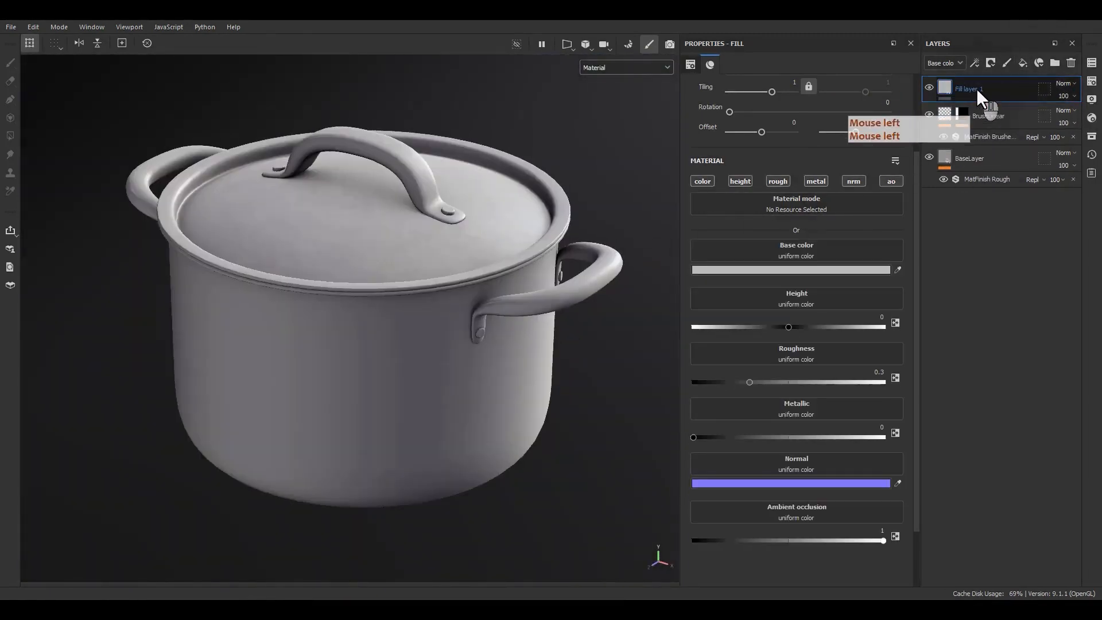
pyautogui.doubleClick(975, 89)
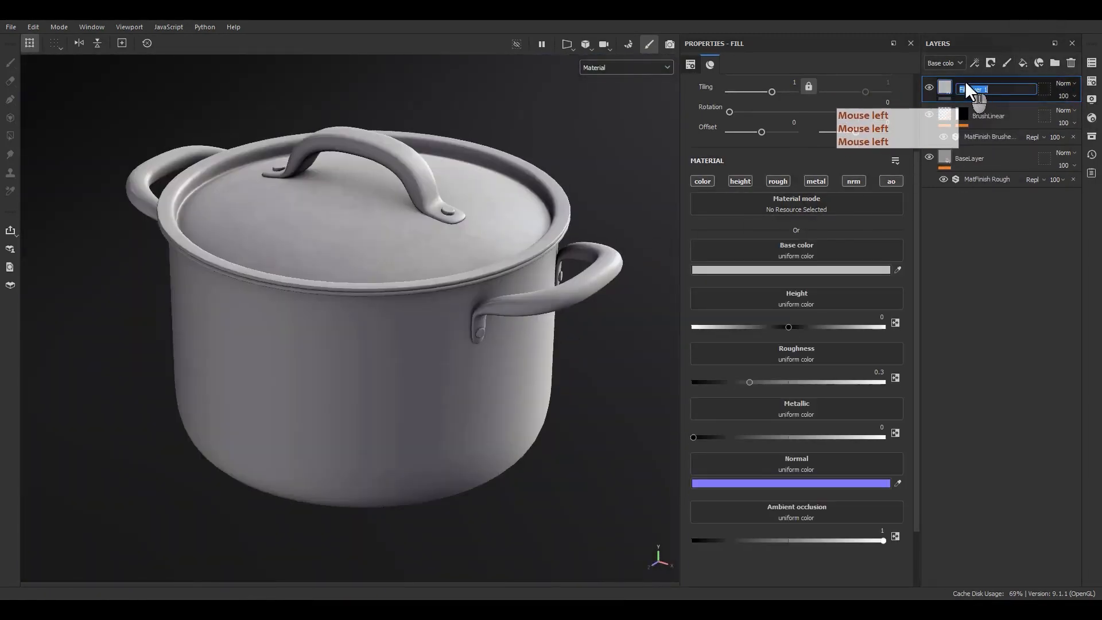
pyautogui.press('shift')
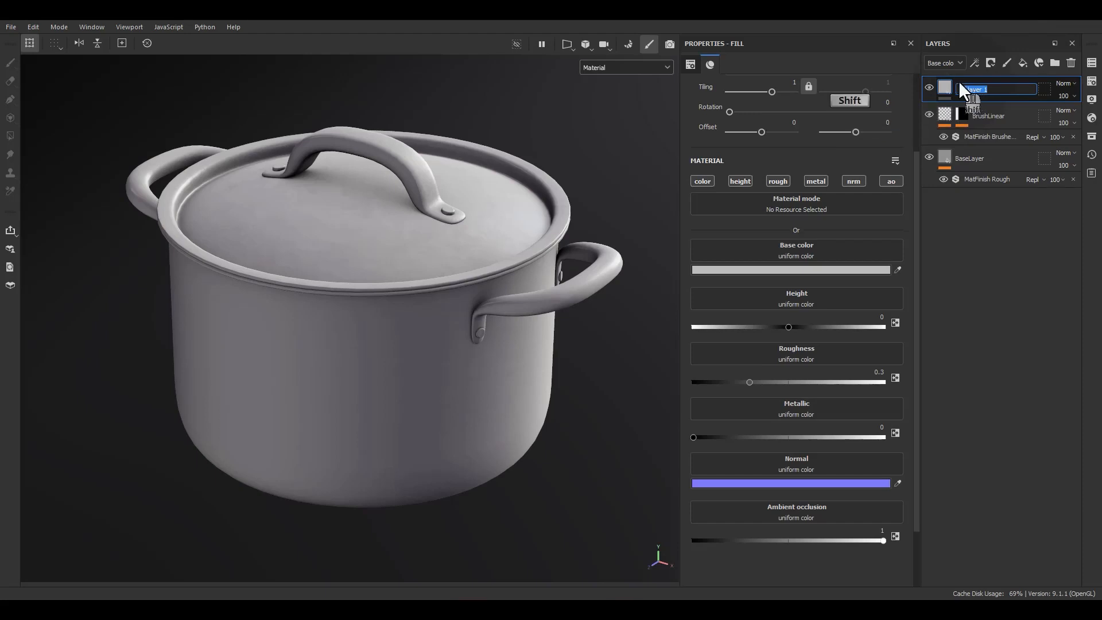
pyautogui.write('RoughnessVar')
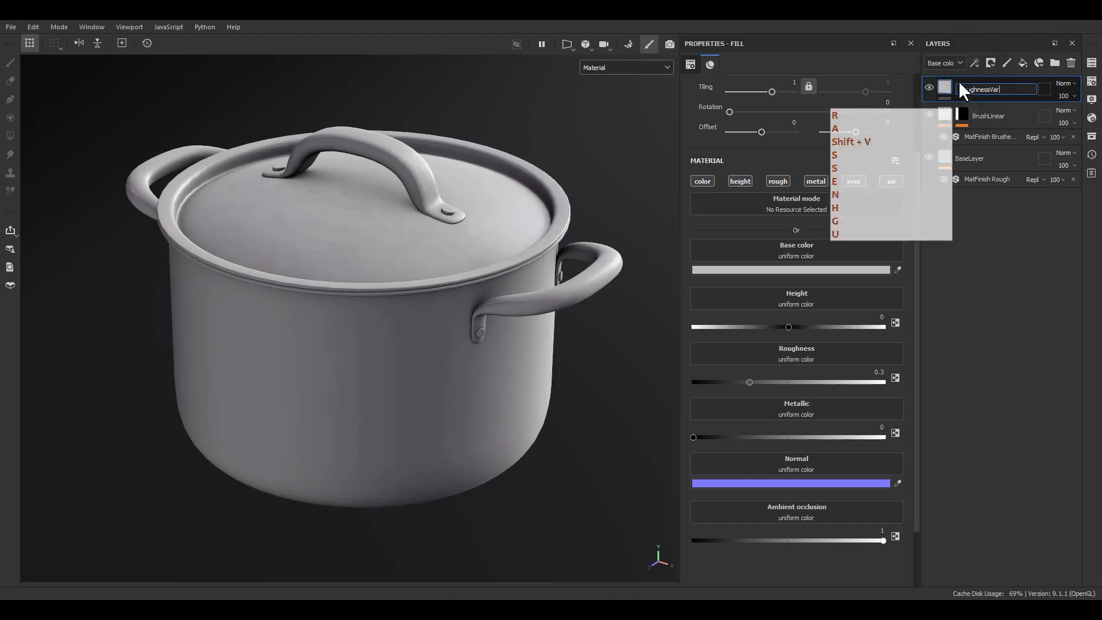
pyautogui.write('1')
pyautogui.press('Return')
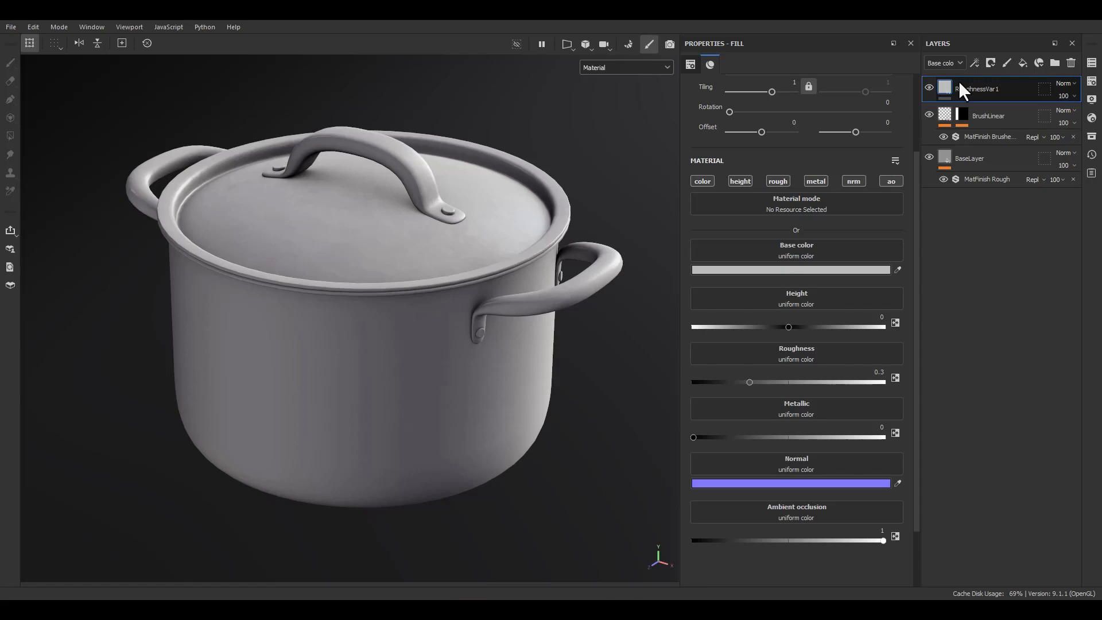
# Add a black mask to the RoughnessVar1 layer and put a fill effect in that mask.
pyautogui.click(974, 86)
pyautogui.rightClick(971, 91)
pyautogui.click(977, 117)
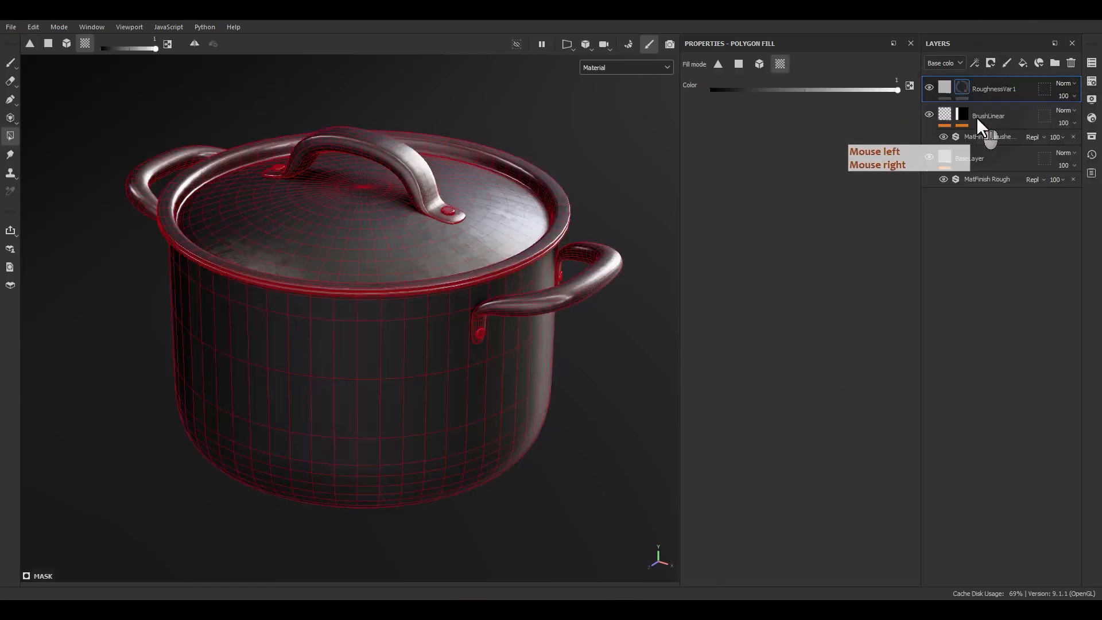
pyautogui.rightClick(962, 89)
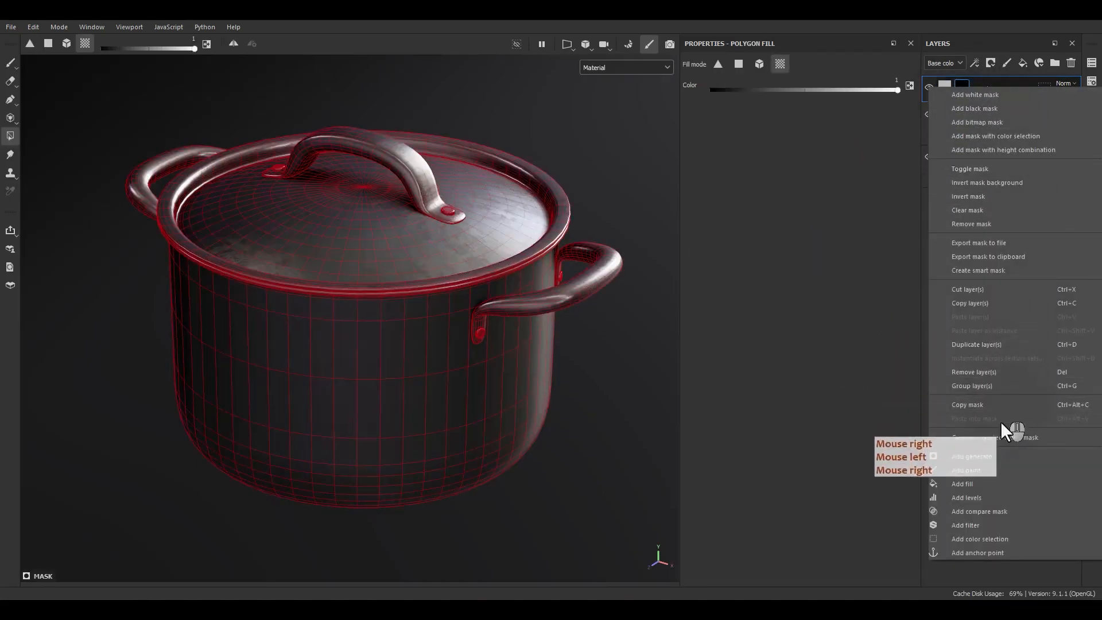
pyautogui.click(977, 484)
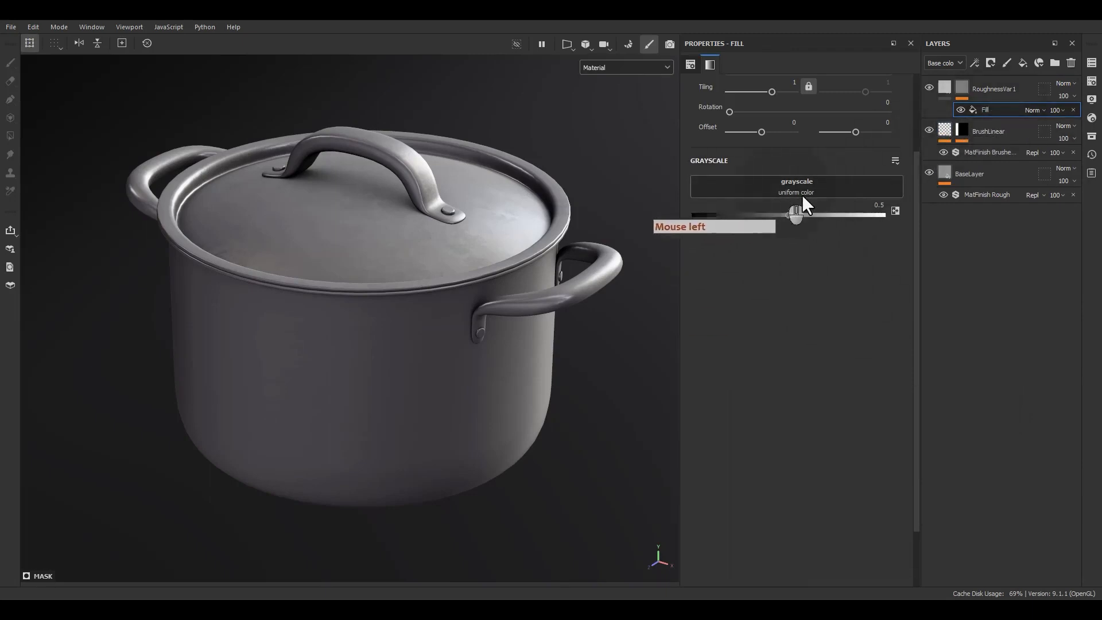
# Search the grayscale resources for "leak" and assign Grunge Leak Large to the mask's fill.
pyautogui.click(783, 193)
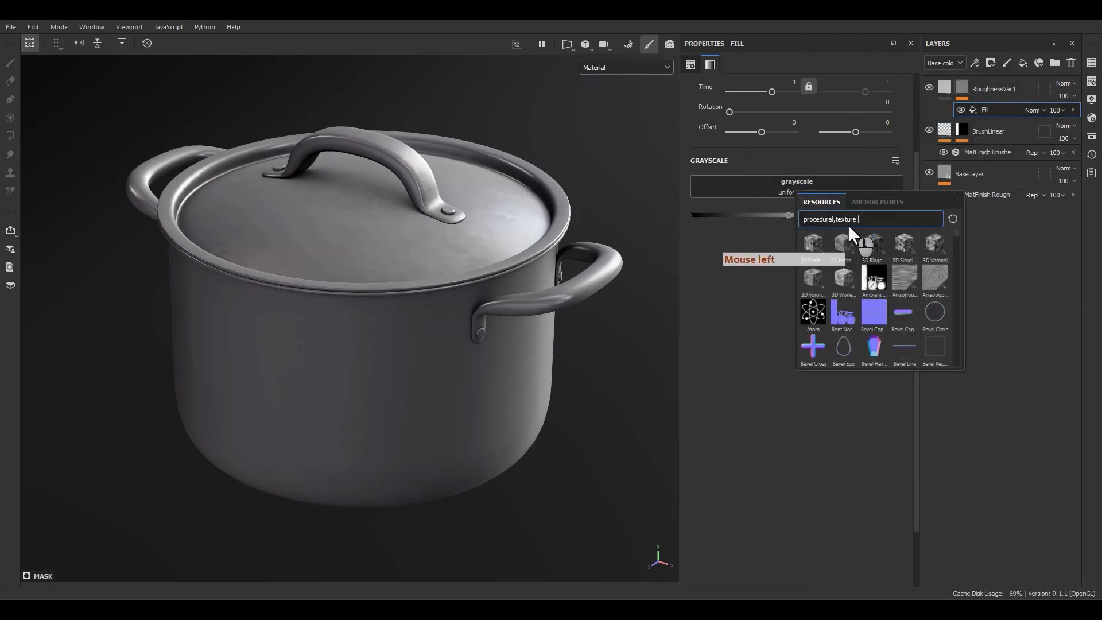
pyautogui.write('leak')
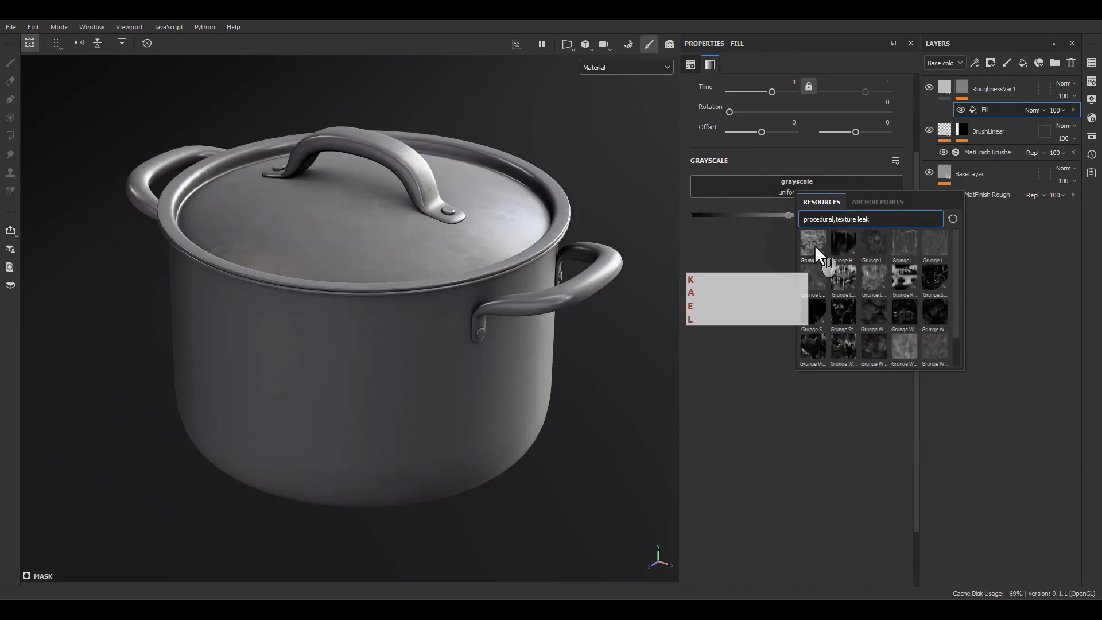
pyautogui.moveTo(814, 245)
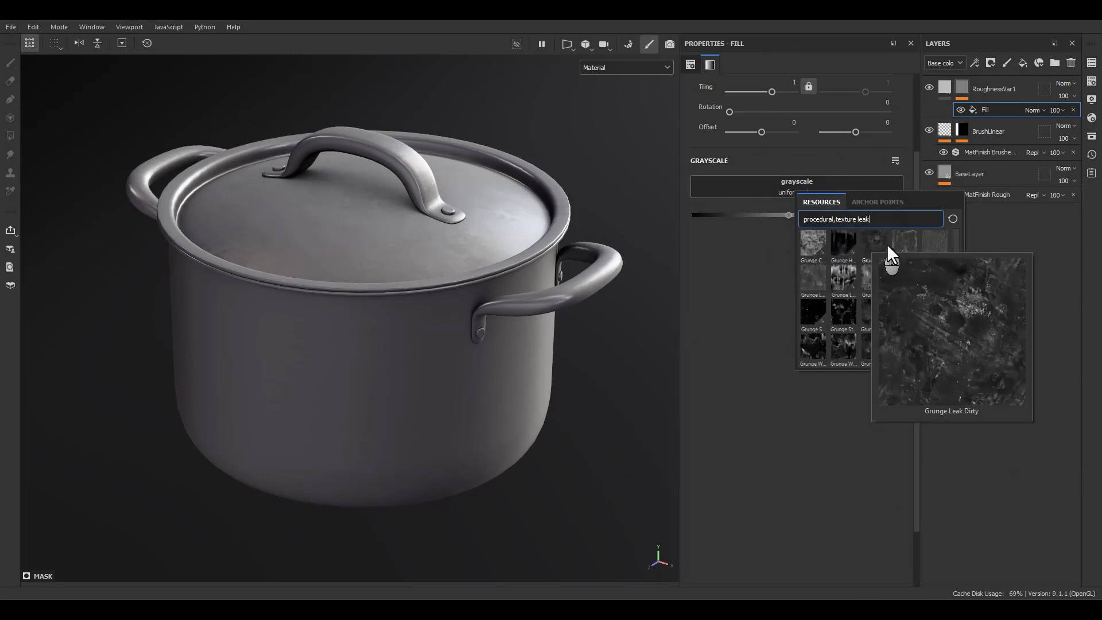
pyautogui.moveTo(907, 243)
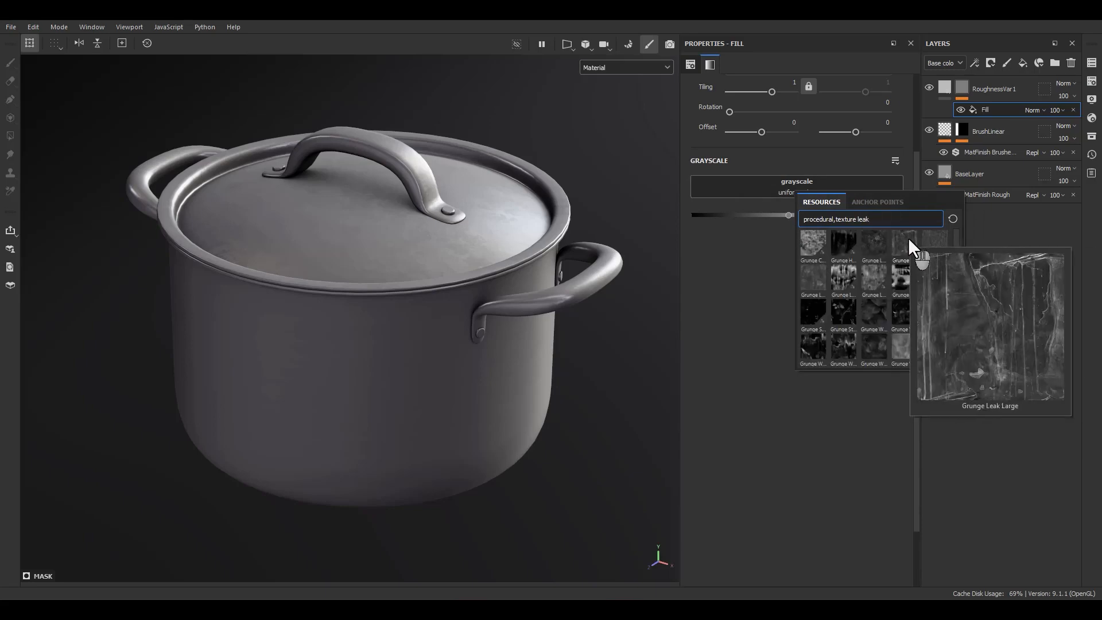
pyautogui.click(908, 237)
pyautogui.keyDown('alt'); pyautogui.moveTo(499, 332); pyautogui.dragTo(594, 237); pyautogui.keyUp('alt')
# Set the tiling of the mask's Grunge Leak Large fill to 3.
pyautogui.scroll(2, 792, 126)
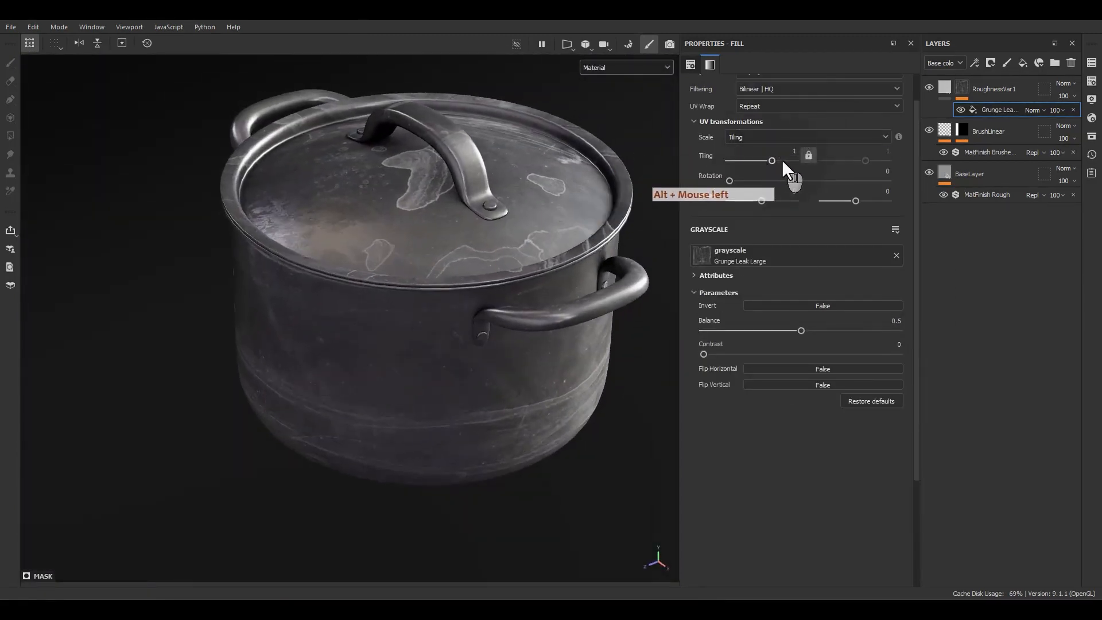
pyautogui.click(796, 153)
pyautogui.write('3')
pyautogui.press('Return')
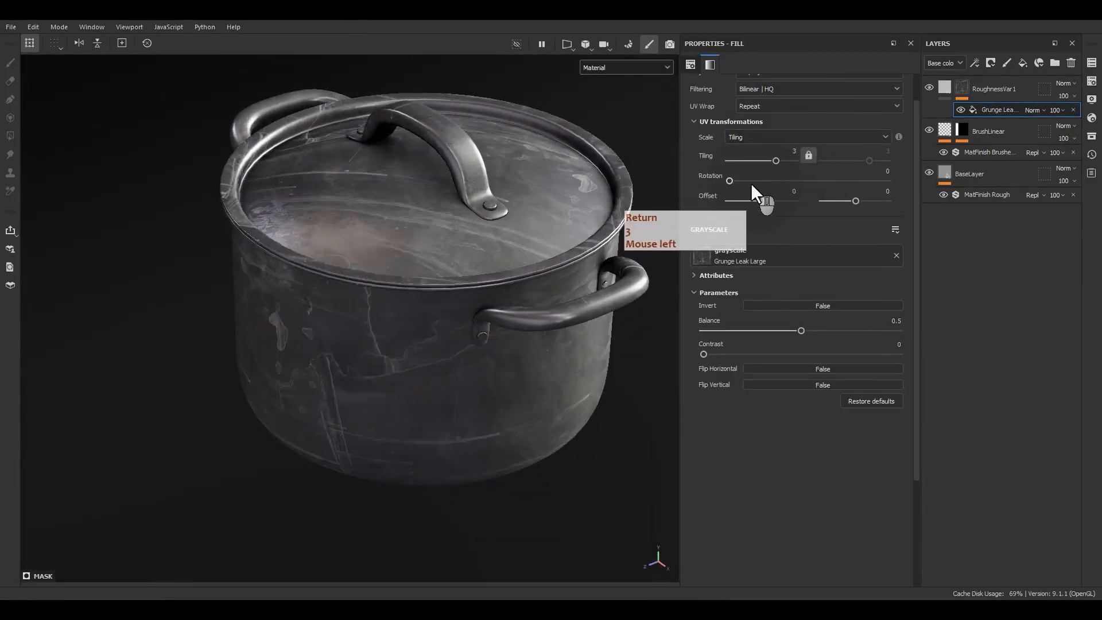
pyautogui.keyDown('alt'); pyautogui.moveTo(631, 189); pyautogui.dragTo(646, 219); pyautogui.keyUp('alt')
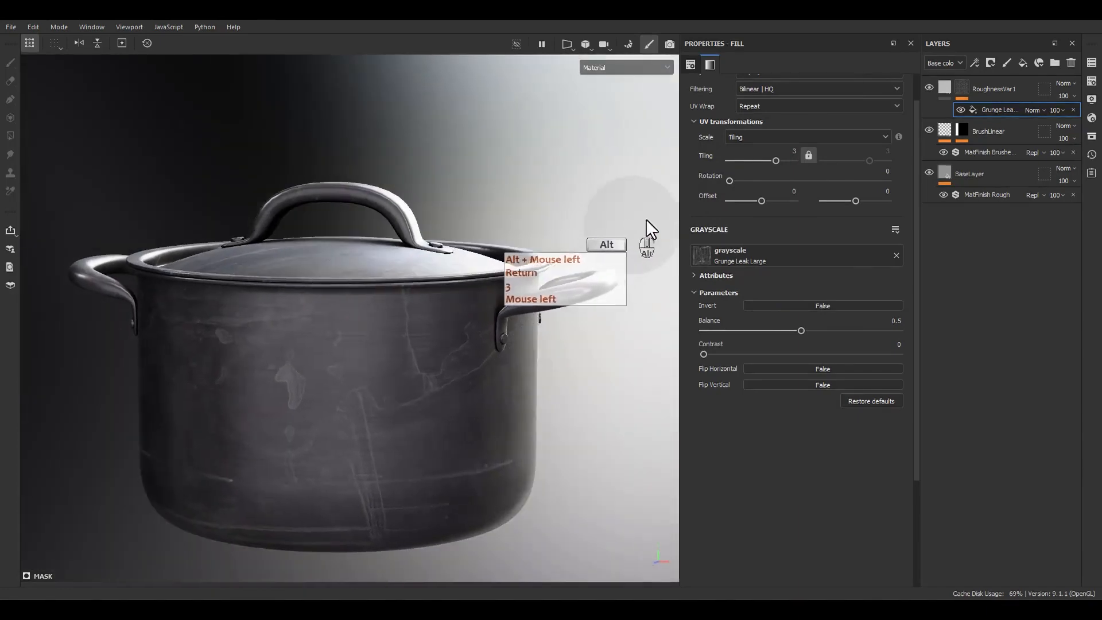
# Try the grunge mask with a tiling of 6, a contrast of 0.26 and a balance of 0.4.
pyautogui.click(795, 152)
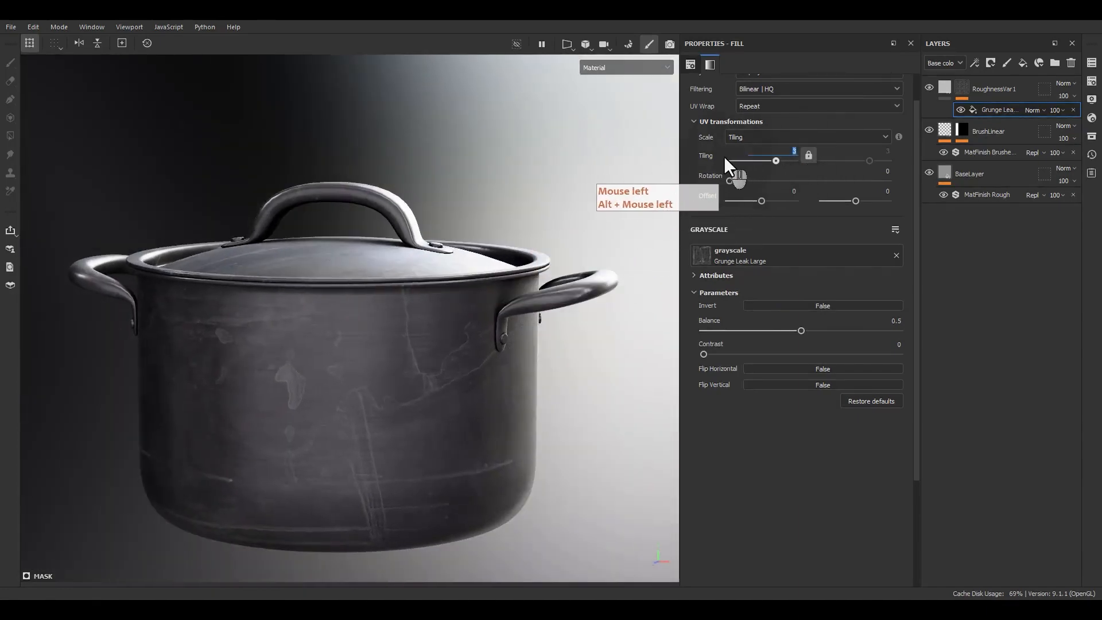
pyautogui.write('6')
pyautogui.press('Return')
pyautogui.keyDown('alt'); pyautogui.moveTo(406, 303); pyautogui.dragTo(473, 381); pyautogui.keyUp('alt')
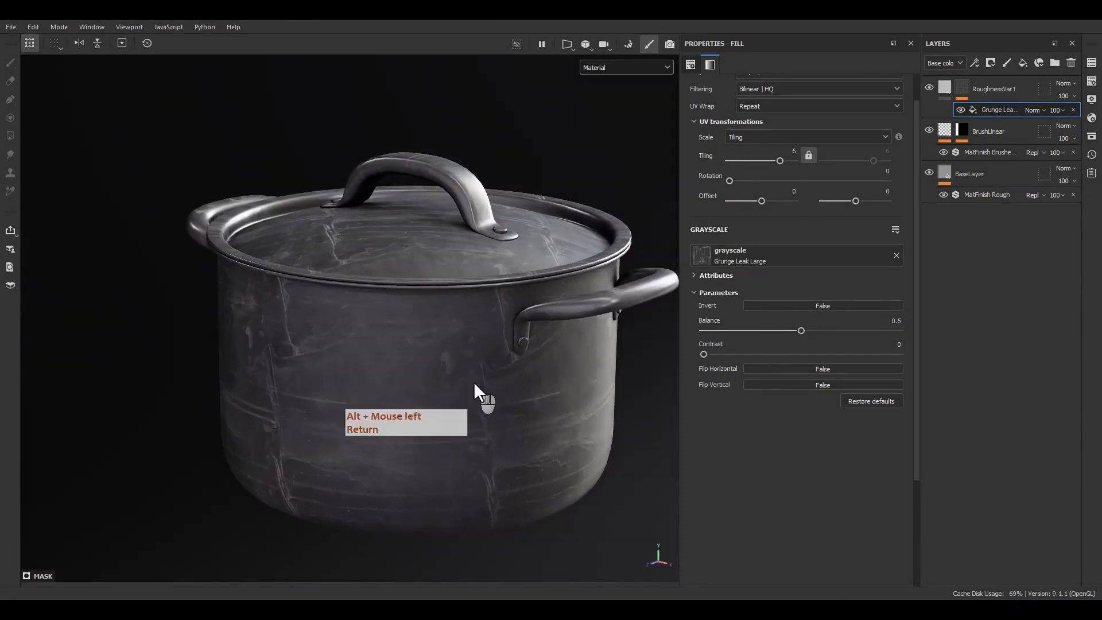
pyautogui.moveTo(705, 354); pyautogui.dragTo(781, 333)
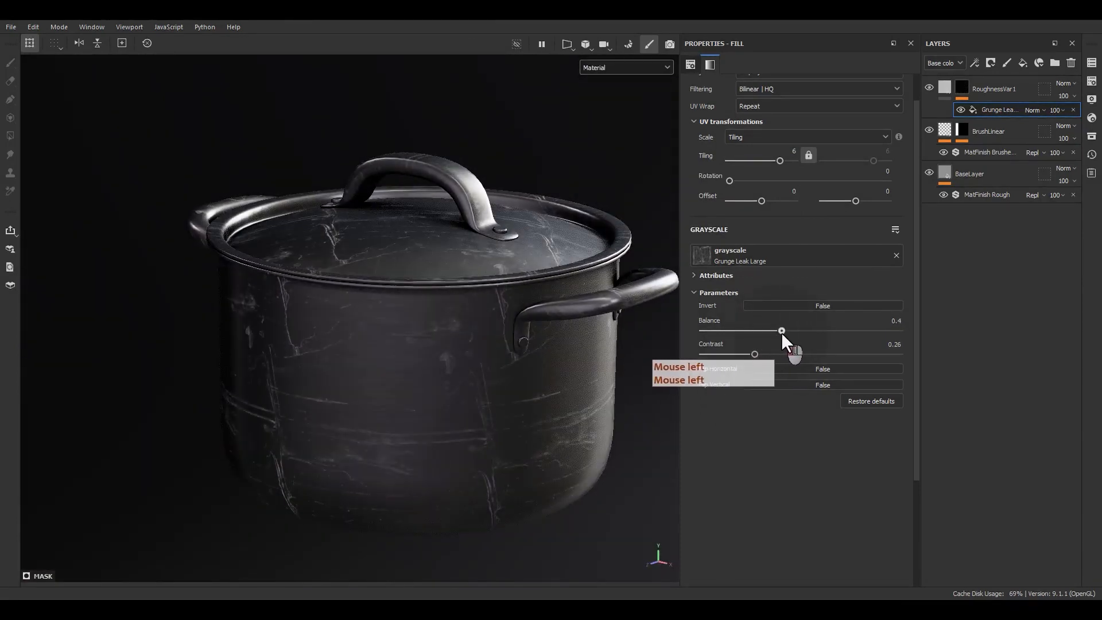
pyautogui.keyDown('alt'); pyautogui.moveTo(517, 402); pyautogui.dragTo(543, 351); pyautogui.keyUp('alt')
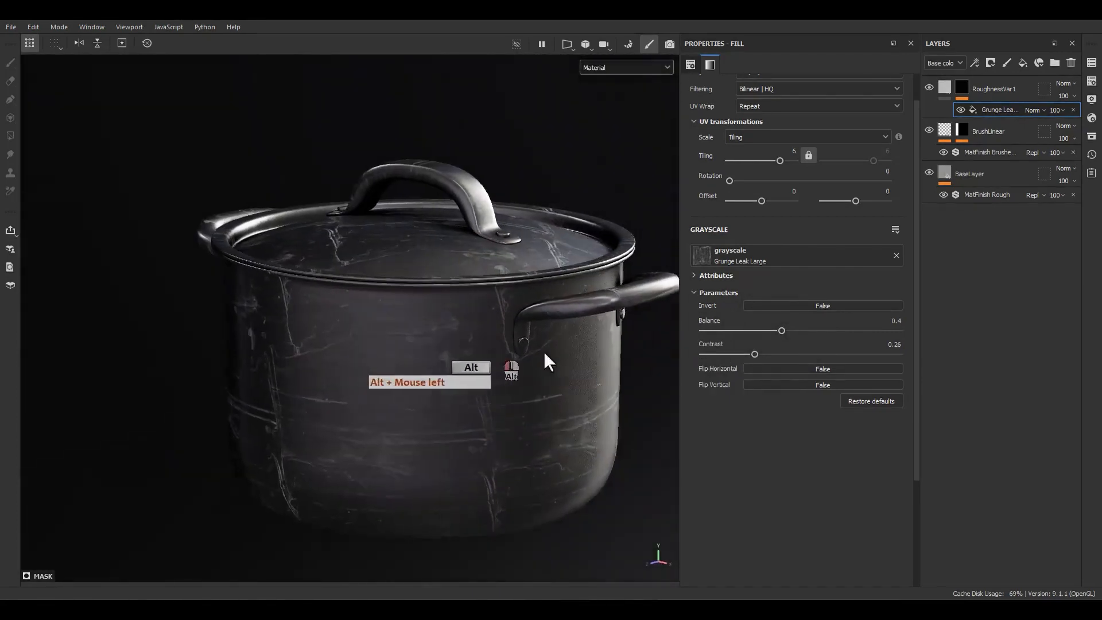
# Try Tri-planar projection with a tiling of 3 on the grunge fill, and return it to UV projection.
pyautogui.scroll(1, 760, 256)
pyautogui.click(772, 108)
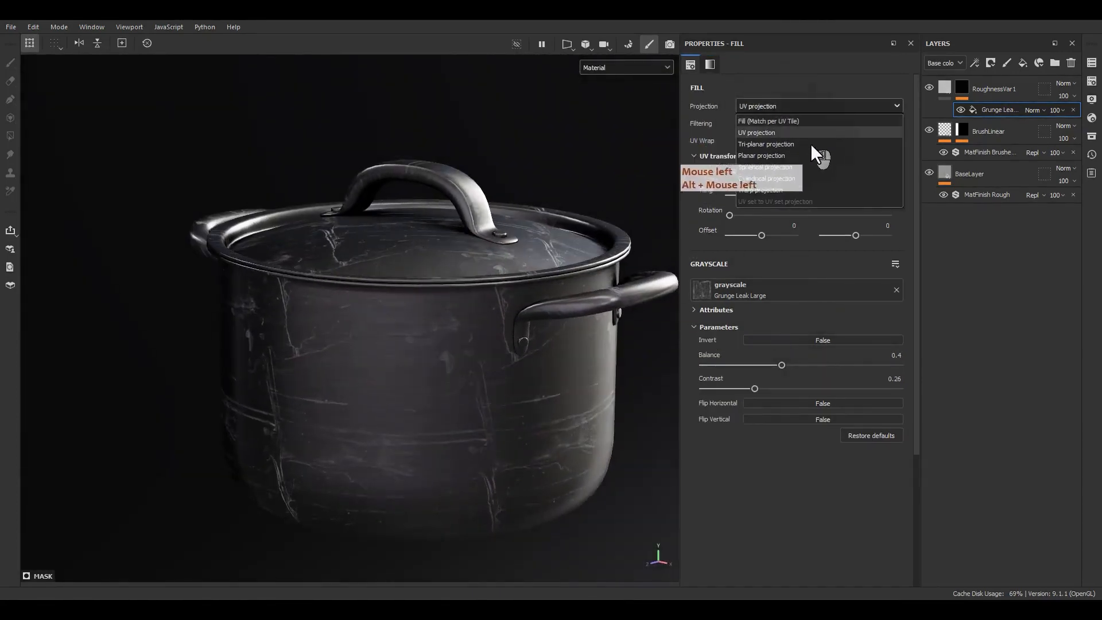
pyautogui.click(759, 143)
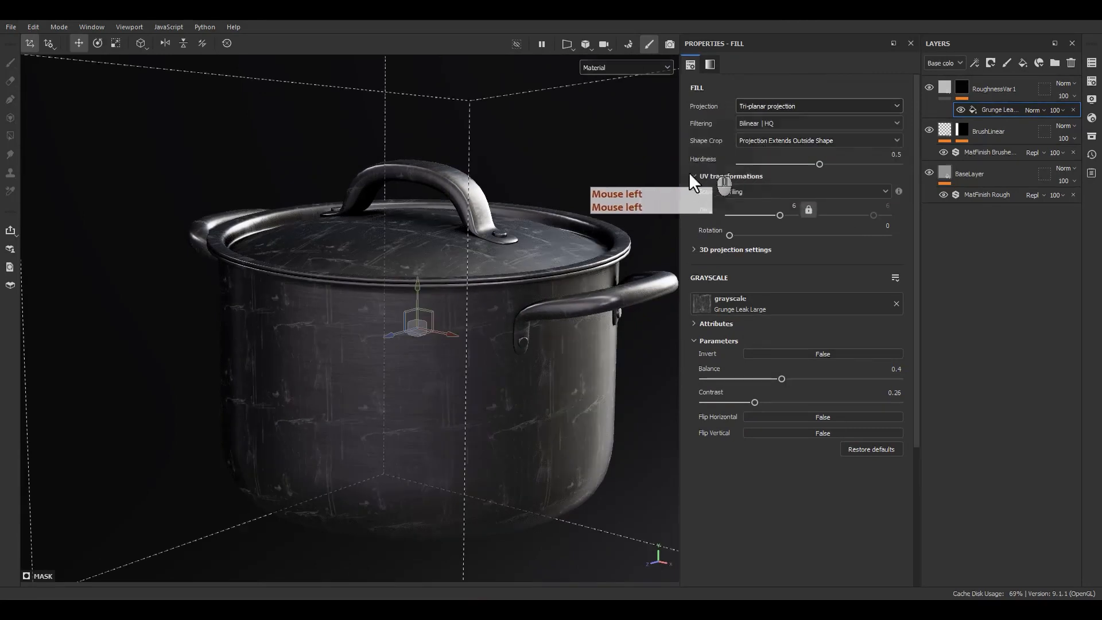
pyautogui.doubleClick(797, 208)
pyautogui.write('3')
pyautogui.press('Return')
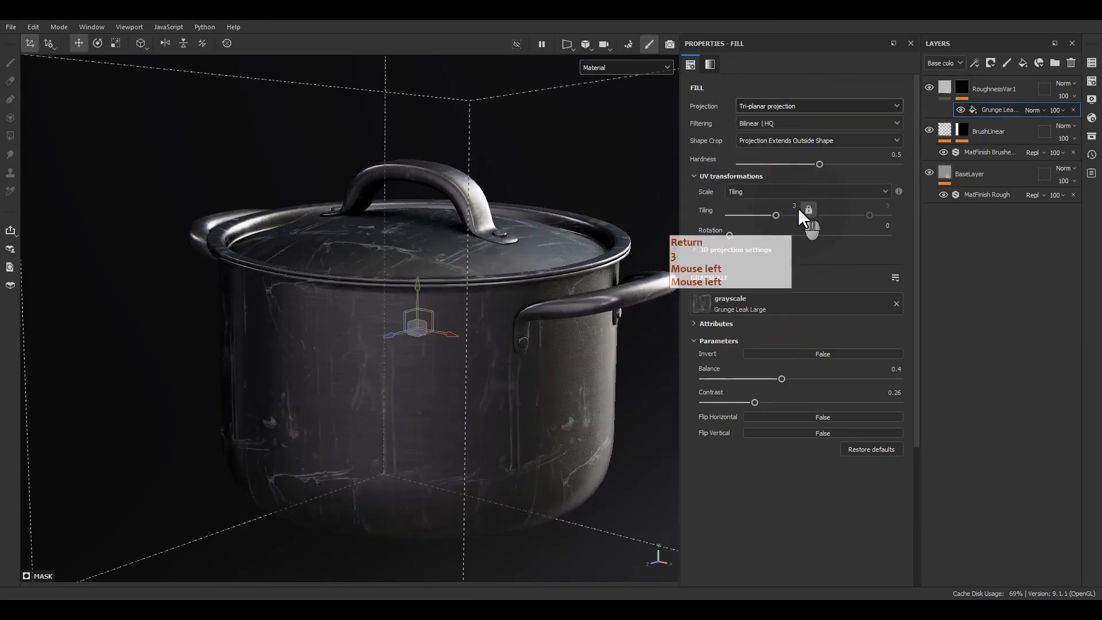
pyautogui.moveTo(414, 287); pyautogui.dragTo(477, 400)
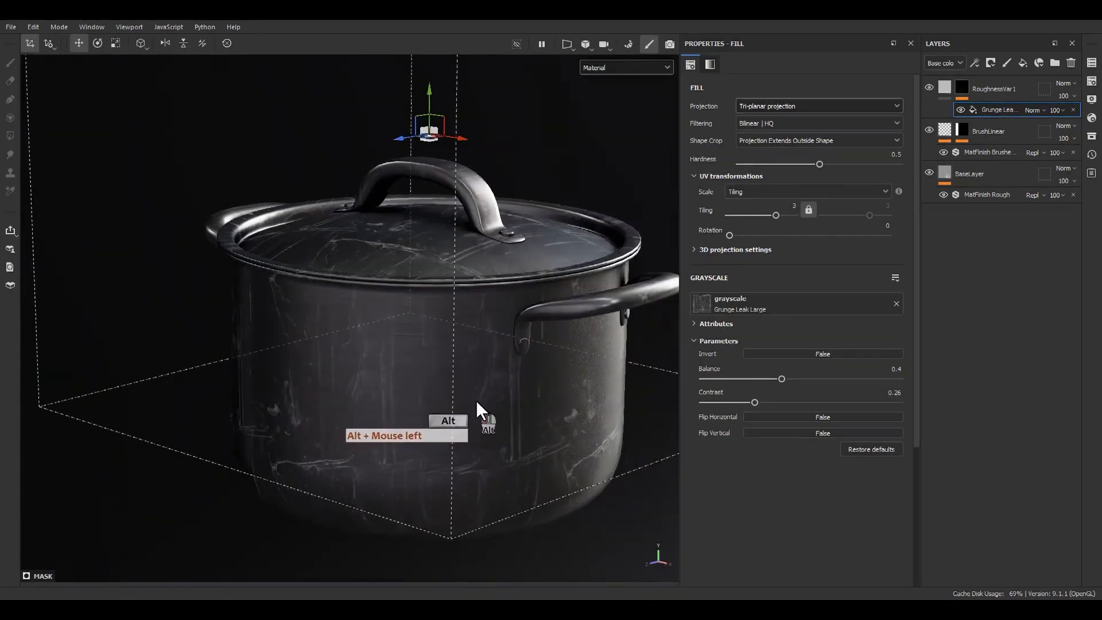
pyautogui.click(802, 104)
pyautogui.click(755, 132)
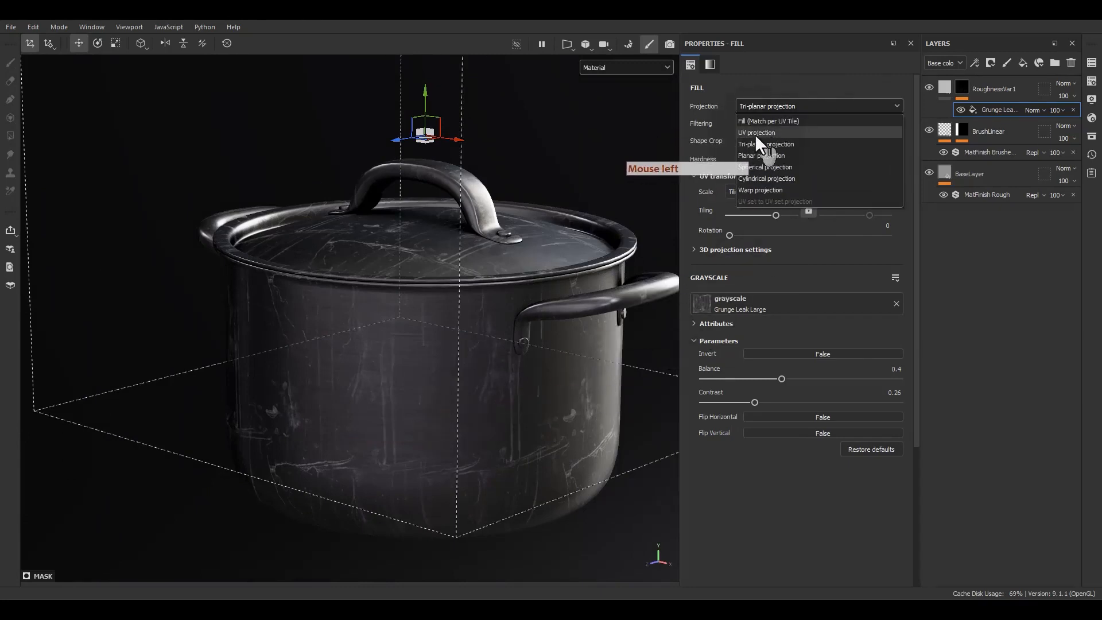
# Replace the mask fill's grayscale texture with Grunge Leak Small.
pyautogui.click(752, 292)
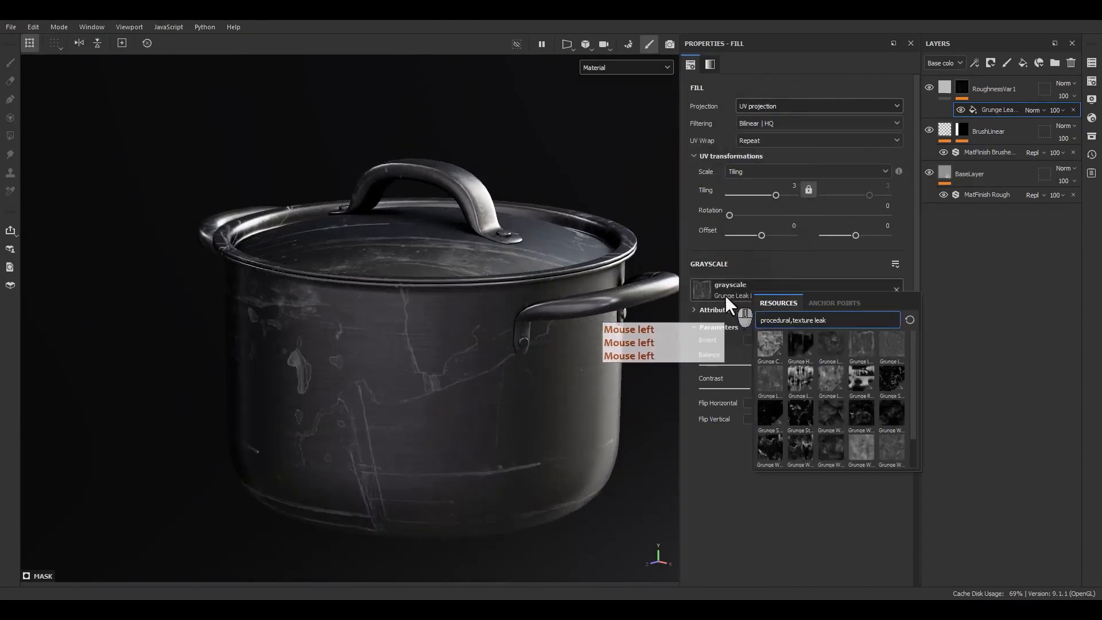
pyautogui.scroll(-1, 804, 405)
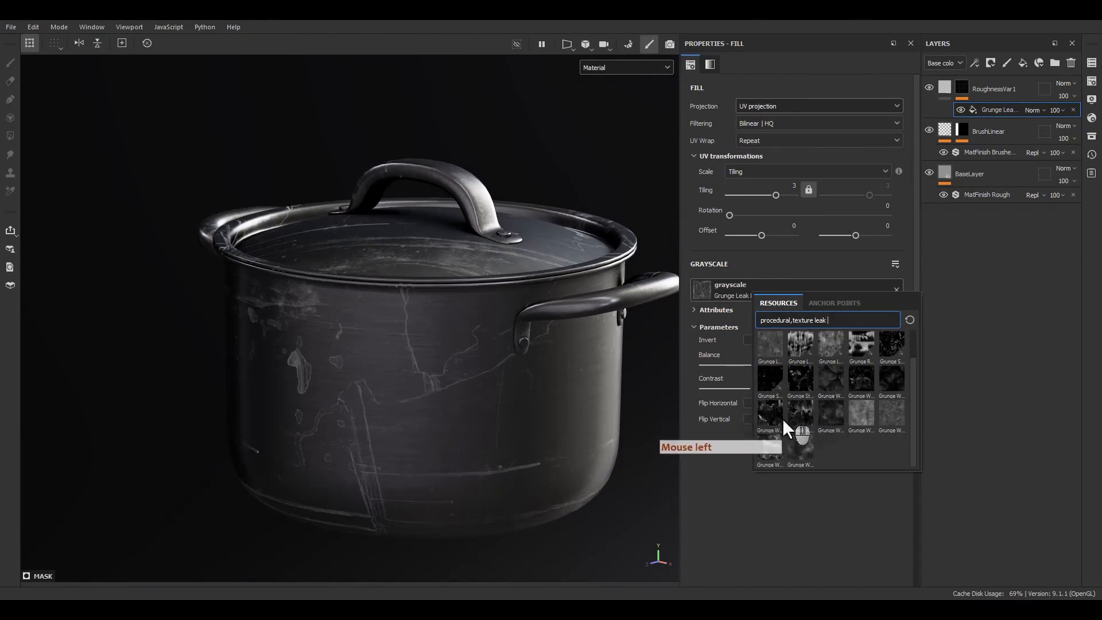
pyautogui.moveTo(766, 418)
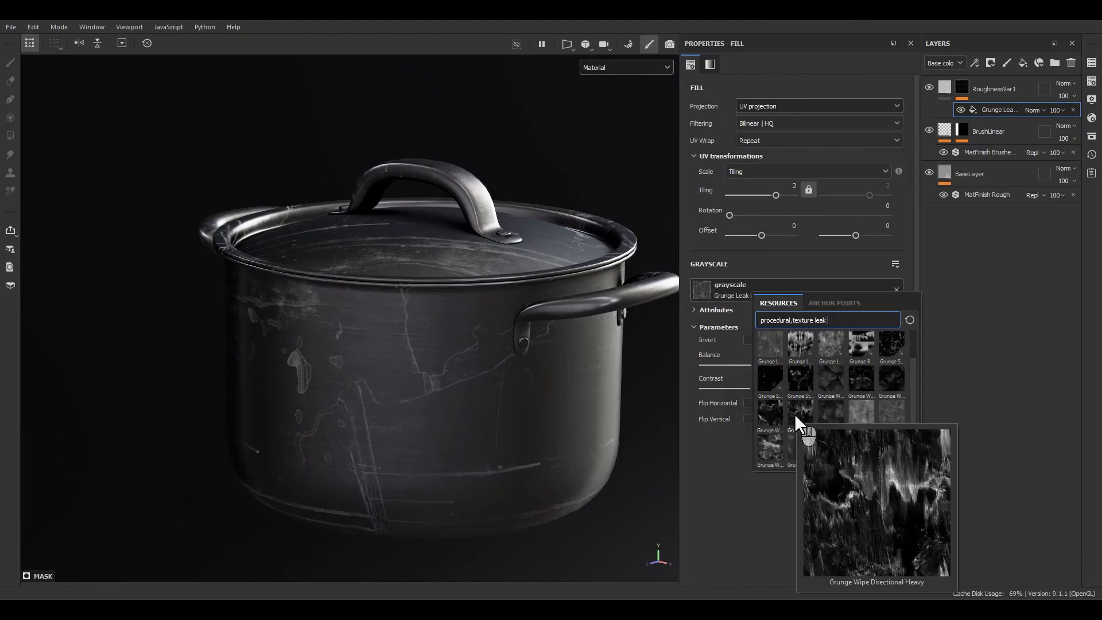
pyautogui.scroll(1, 869, 380)
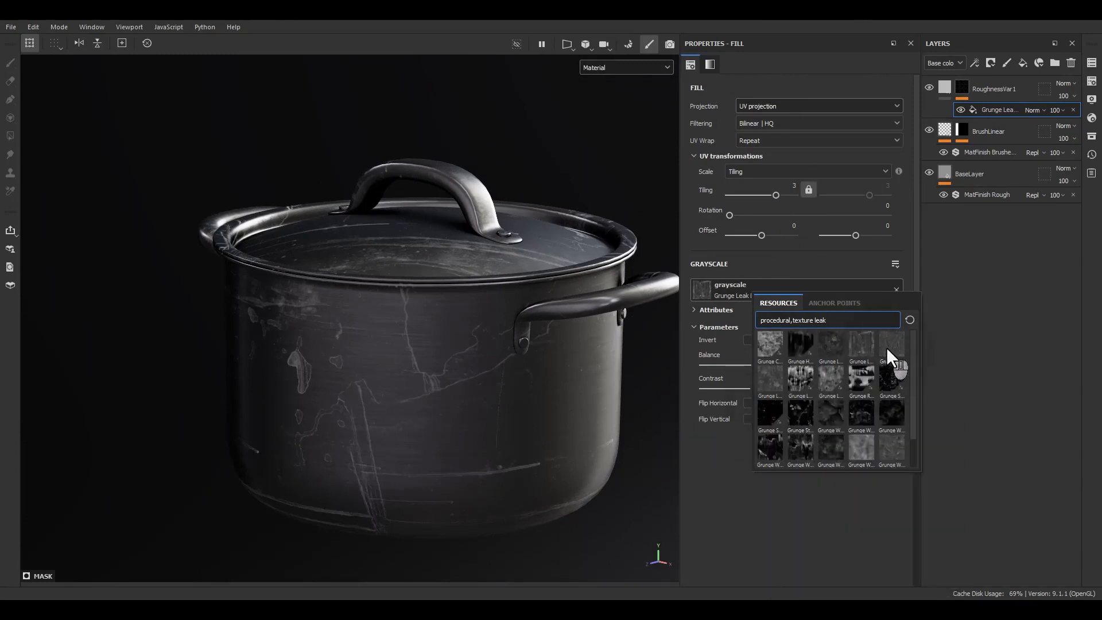
pyautogui.moveTo(886, 346)
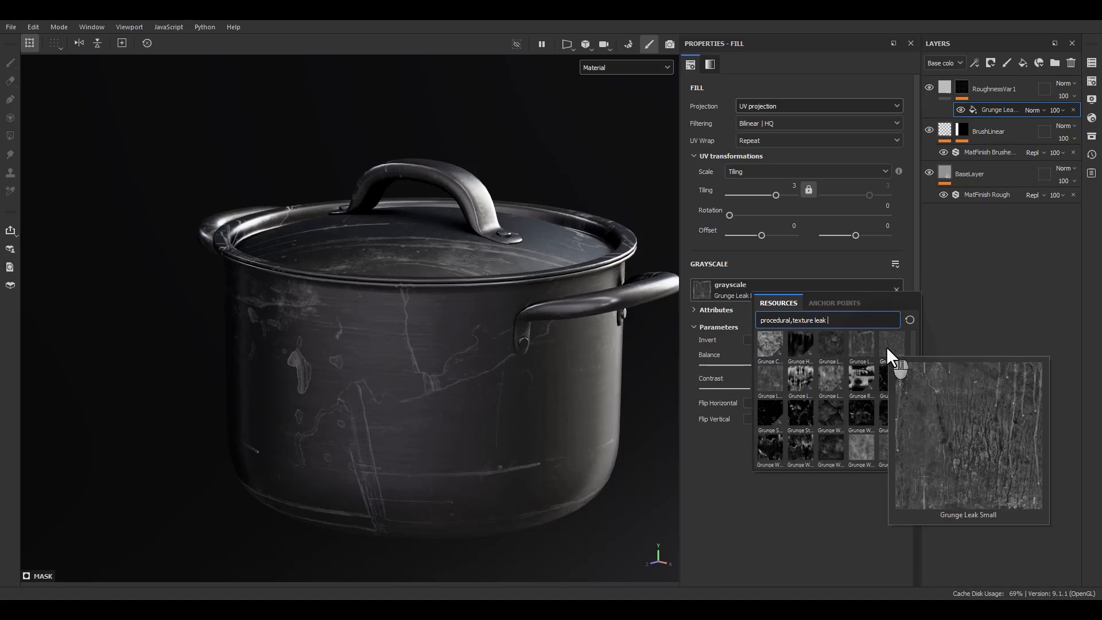
pyautogui.click(887, 346)
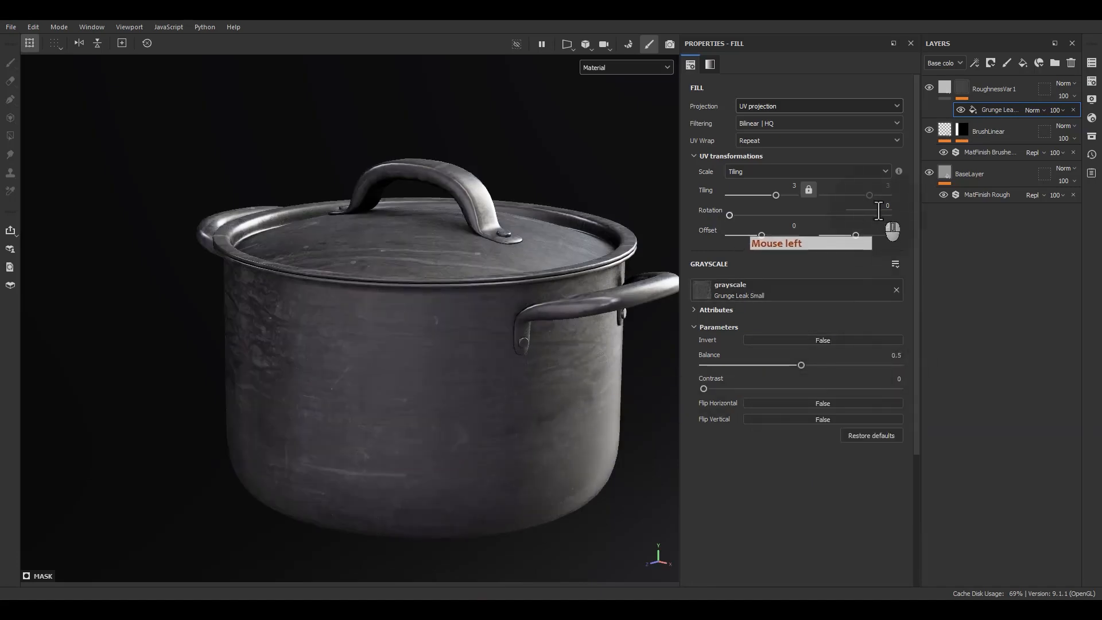
# Rotate the Grunge Leak Small texture by 90 degrees and check the streaks on the pot's body up close.
pyautogui.click(878, 211)
pyautogui.write('90')
pyautogui.press('Return')
pyautogui.keyDown('alt'); pyautogui.moveTo(414, 391); pyautogui.dragTo(434, 426); pyautogui.keyUp('alt')
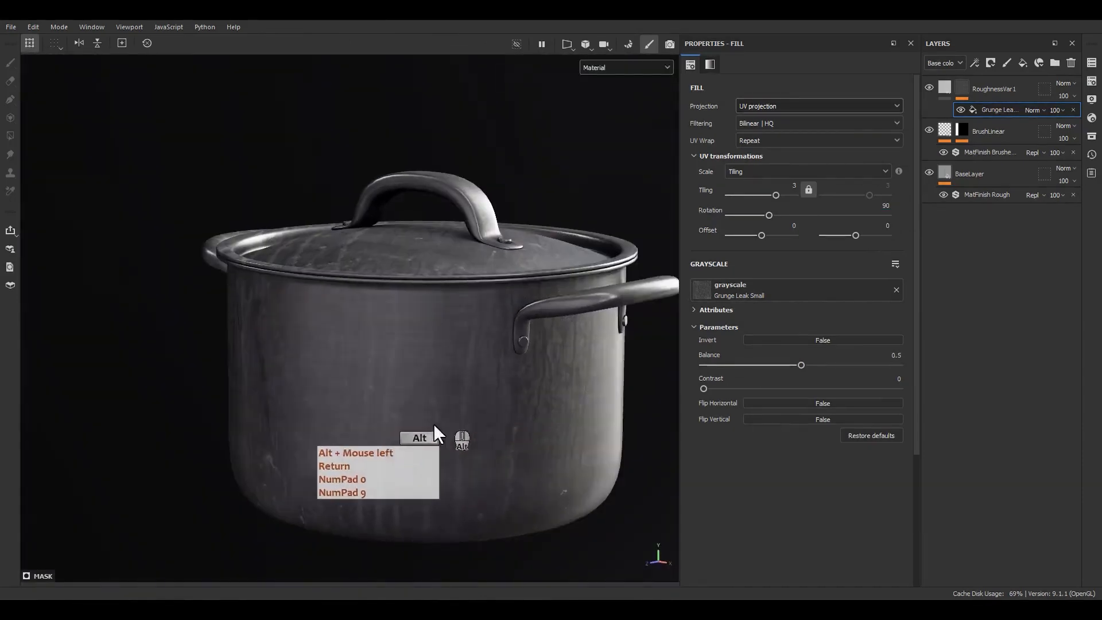
pyautogui.keyDown('alt'); pyautogui.moveTo(434, 426); pyautogui.dragTo(462, 453, button='right'); pyautogui.keyUp('alt')
pyautogui.keyDown('alt'); pyautogui.moveTo(462, 454); pyautogui.dragTo(600, 534, button='right'); pyautogui.keyUp('alt')
pyautogui.keyDown('alt'); pyautogui.moveTo(600, 534); pyautogui.dragTo(591, 411, button='middle'); pyautogui.keyUp('alt')
pyautogui.keyDown('alt'); pyautogui.moveTo(591, 411); pyautogui.dragTo(622, 384); pyautogui.keyUp('alt')
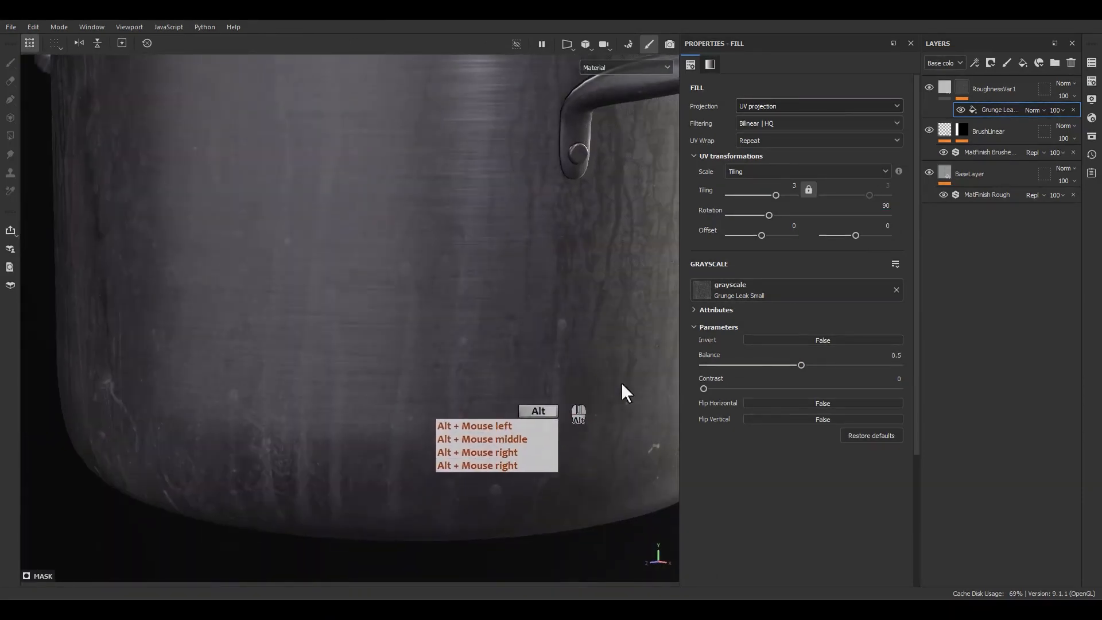
# Rotate the Grunge Leak Small texture in the mask to 270 degrees.
pyautogui.click(885, 206)
pyautogui.press('KP_Subtract')
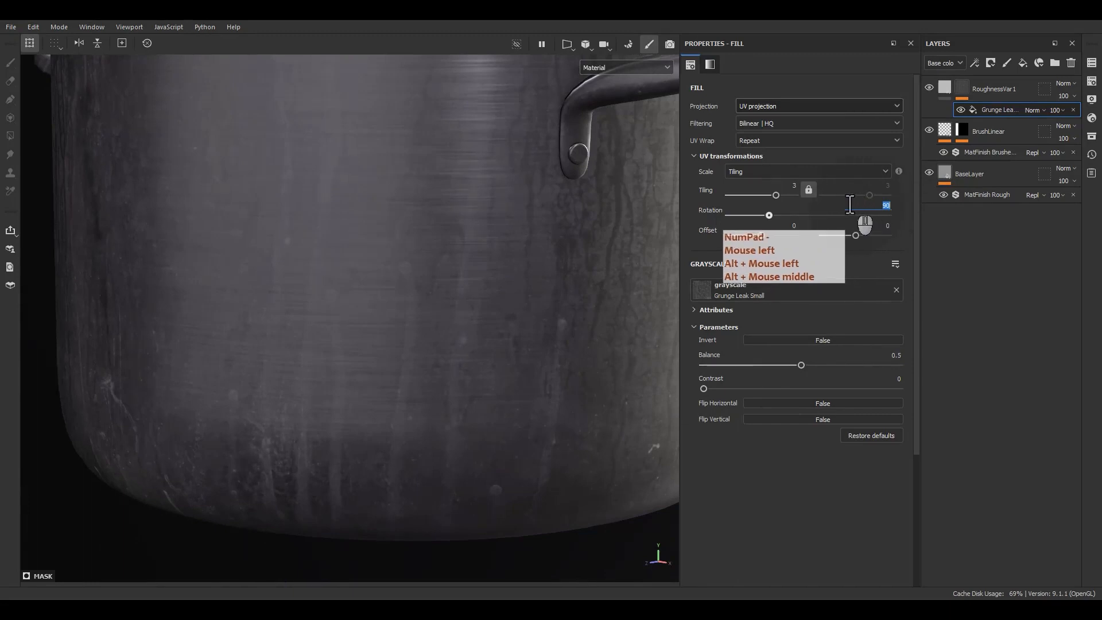
pyautogui.write('2')
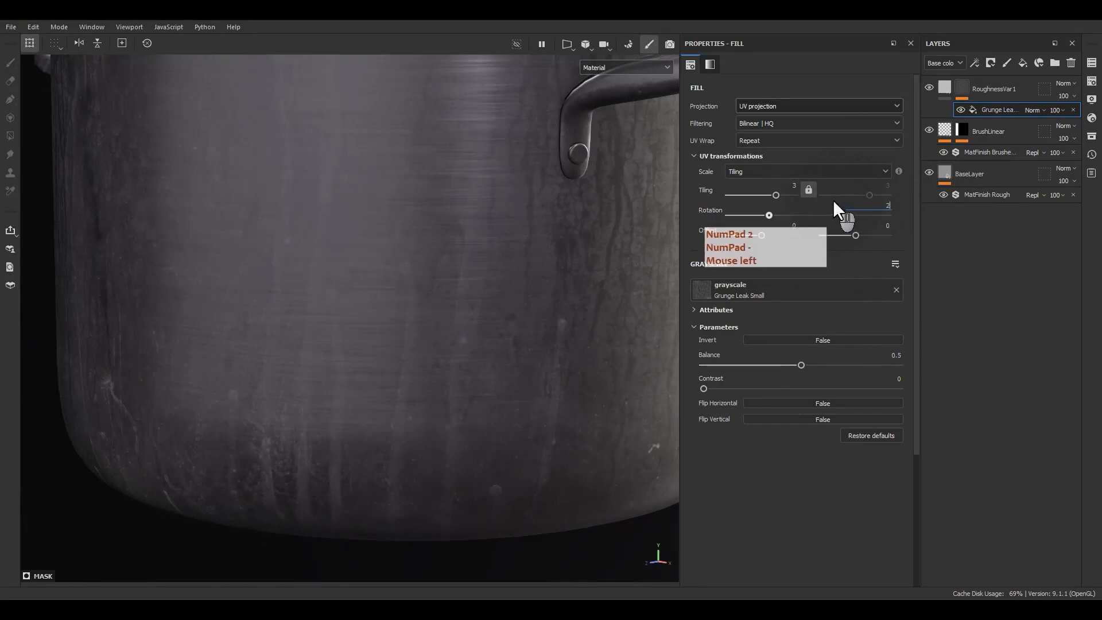
pyautogui.write('70')
pyautogui.press('Return')
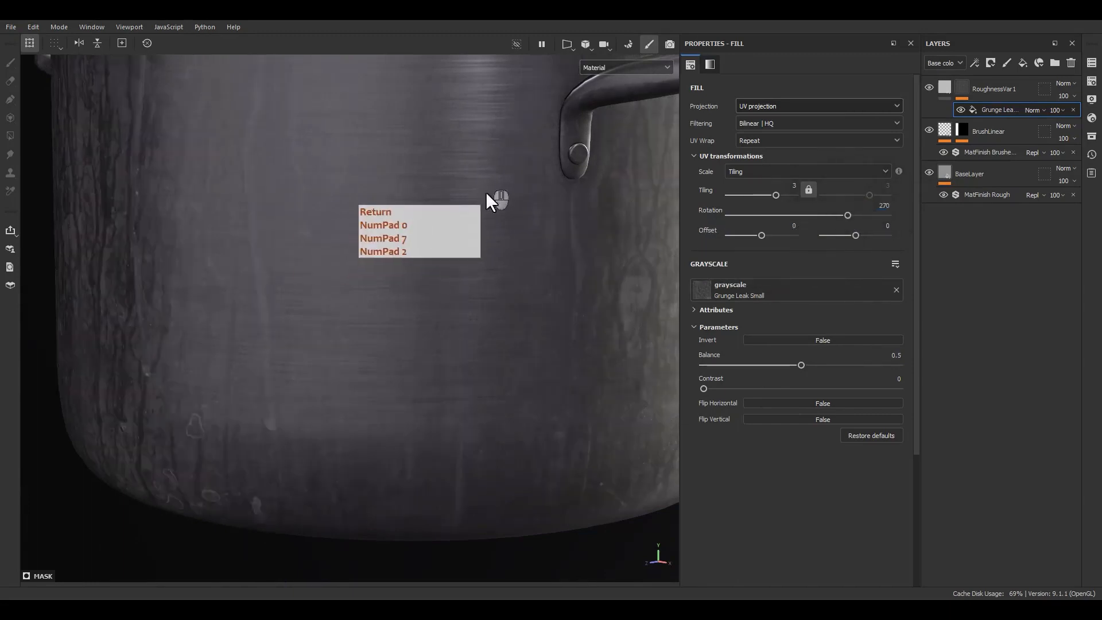
# Set the tiling of the leak grunge in the mask to 2.
pyautogui.keyDown('alt'); pyautogui.moveTo(488, 196); pyautogui.dragTo(784, 191); pyautogui.keyUp('alt')
pyautogui.click(764, 189)
pyautogui.write('2')
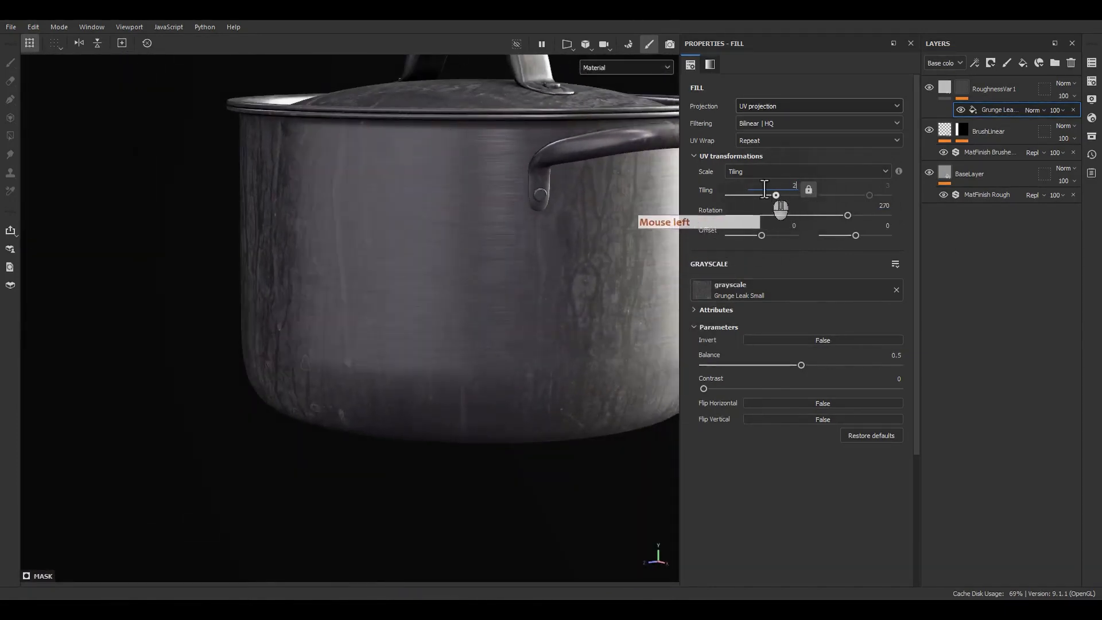
pyautogui.press('Return')
# Examine the leak streaks on the pot's body, lid and handles from several angles.
pyautogui.keyDown('alt'); pyautogui.moveTo(419, 266); pyautogui.dragTo(436, 232); pyautogui.keyUp('alt')
pyautogui.keyDown('alt'); pyautogui.moveTo(436, 233); pyautogui.dragTo(411, 322, button='middle'); pyautogui.keyUp('alt')
pyautogui.keyDown('alt'); pyautogui.moveTo(410, 321); pyautogui.dragTo(411, 362); pyautogui.keyUp('alt')
pyautogui.keyDown('alt'); pyautogui.moveTo(412, 362); pyautogui.dragTo(381, 347, button='right'); pyautogui.keyUp('alt')
pyautogui.keyDown('alt'); pyautogui.moveTo(381, 347); pyautogui.dragTo(382, 342); pyautogui.keyUp('alt')
pyautogui.keyDown('alt'); pyautogui.moveTo(381, 343); pyautogui.dragTo(386, 333, button='middle'); pyautogui.keyUp('alt')
pyautogui.keyDown('alt'); pyautogui.moveTo(385, 332); pyautogui.dragTo(408, 344, button='right'); pyautogui.keyUp('alt')
pyautogui.keyDown('alt'); pyautogui.moveTo(408, 345); pyautogui.dragTo(404, 322); pyautogui.keyUp('alt')
pyautogui.keyDown('alt'); pyautogui.moveTo(404, 322); pyautogui.dragTo(403, 352, button='middle'); pyautogui.keyUp('alt')
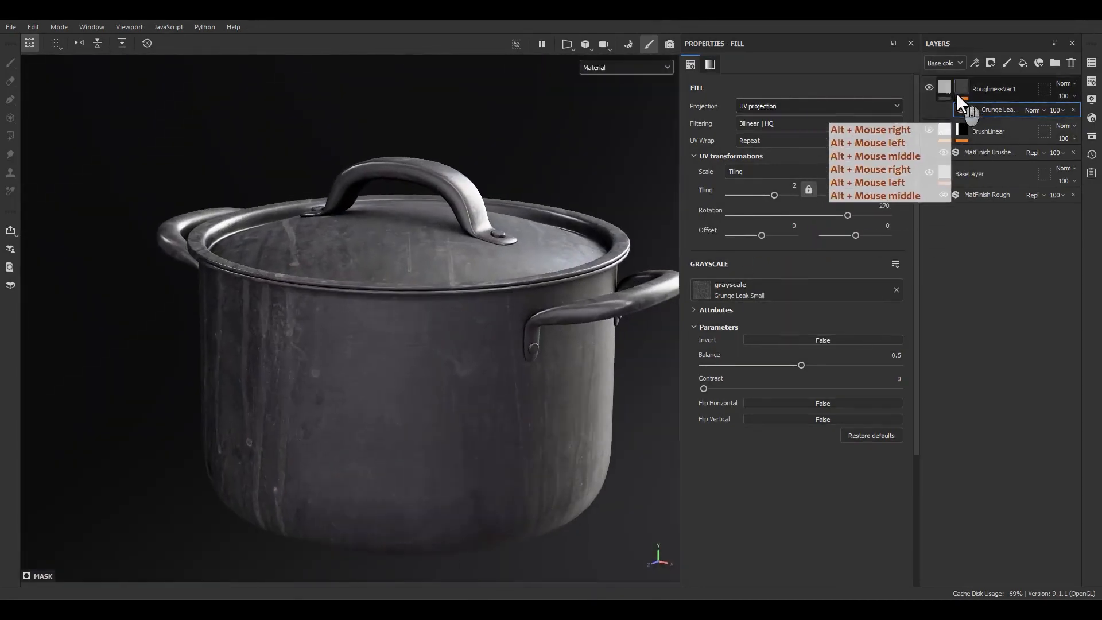
# Limit the RoughnessVar1 fill layer's material to the color and roughness channels.
pyautogui.click(949, 85)
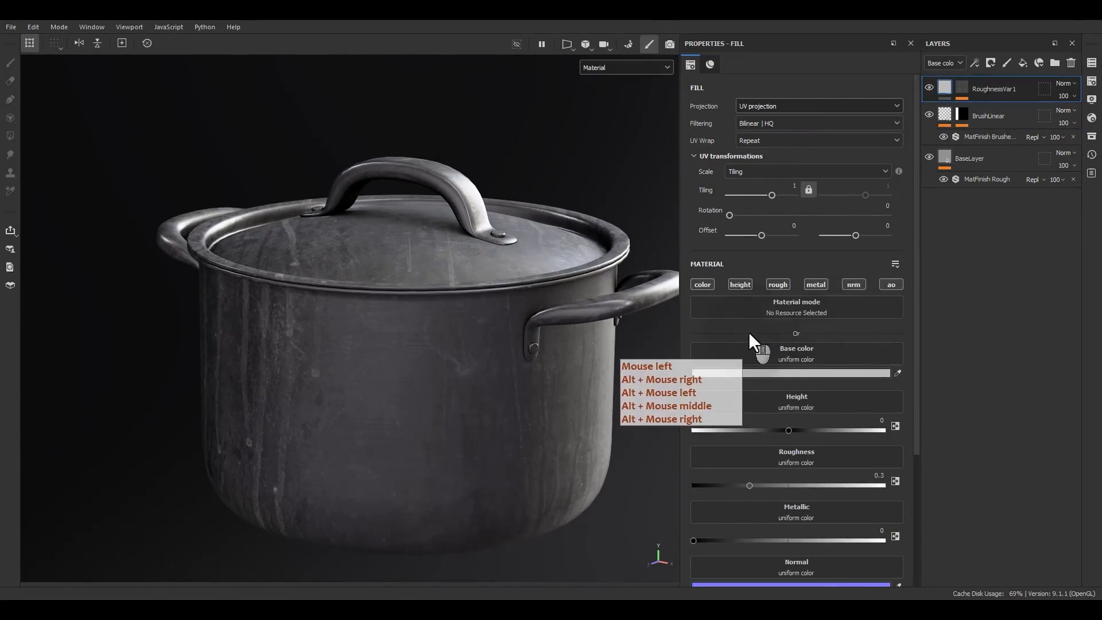
pyautogui.click(704, 285)
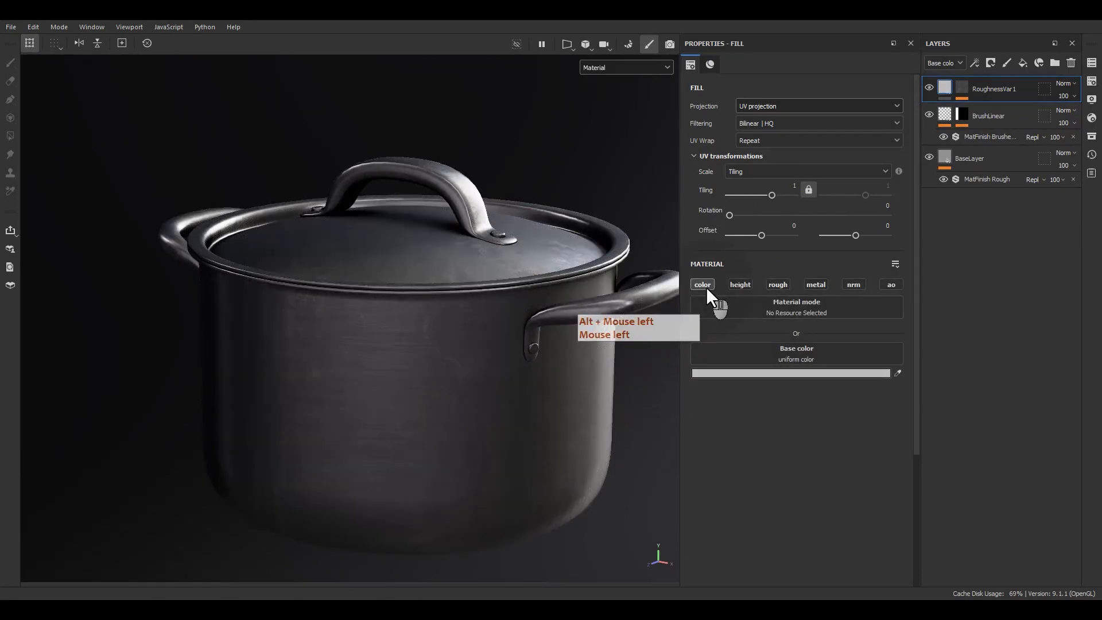
pyautogui.click(768, 285)
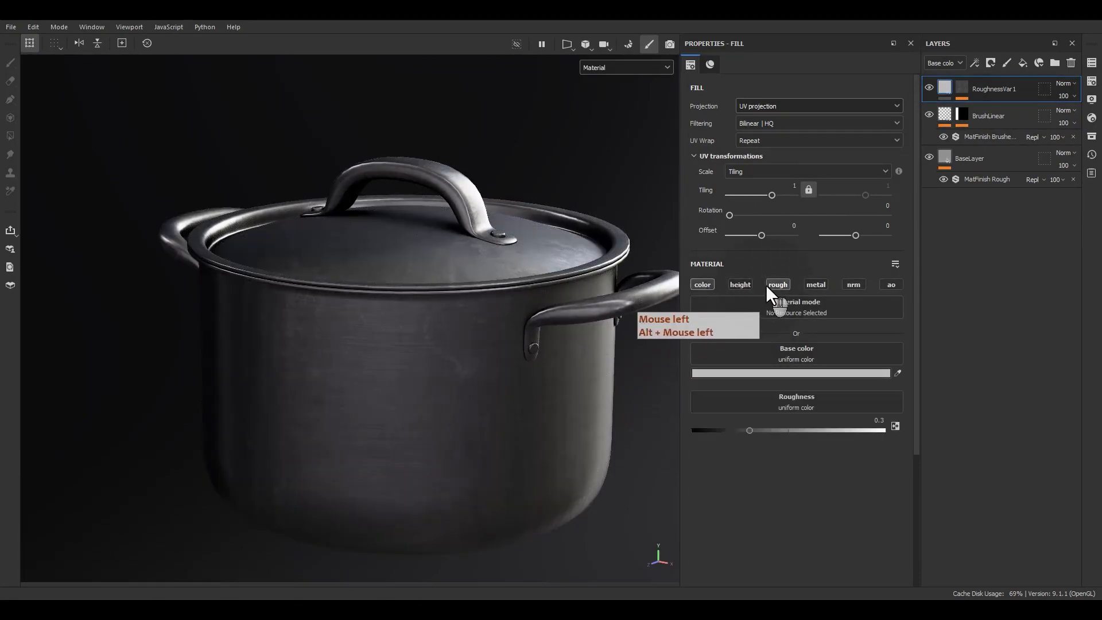
# Set the base color of the RoughnessVar1 fill layer to white.
pyautogui.click(748, 372)
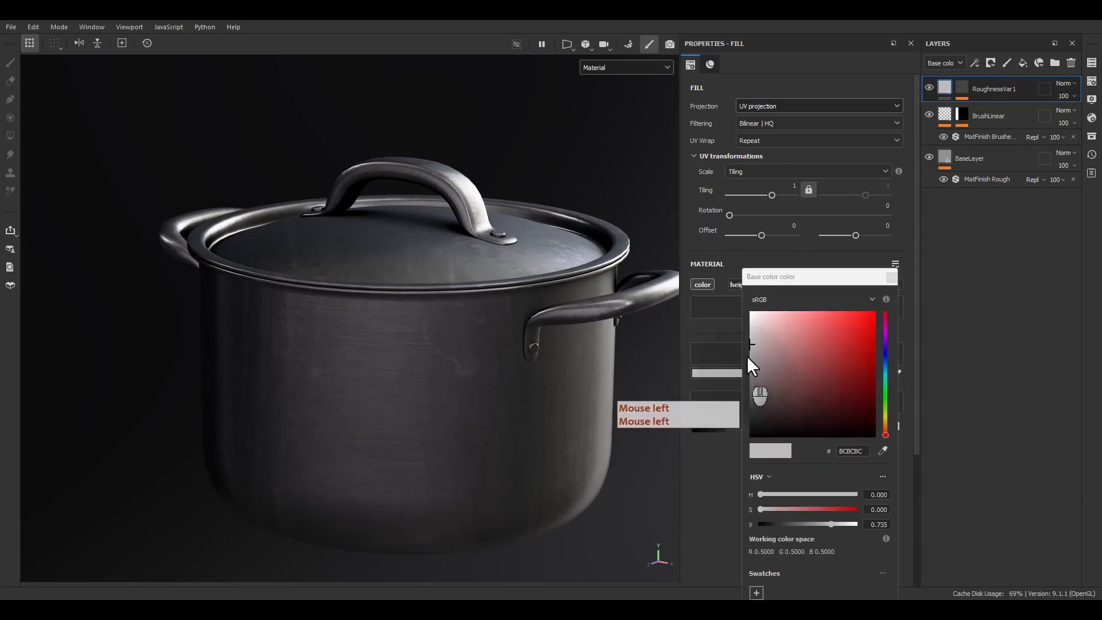
pyautogui.click(749, 320)
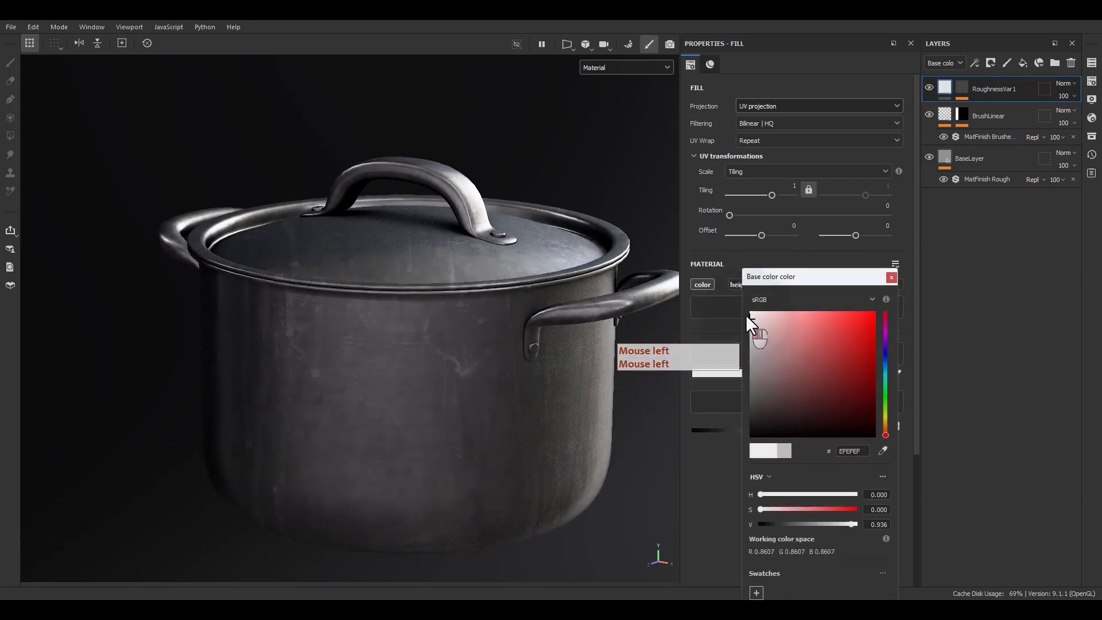
pyautogui.click(891, 278)
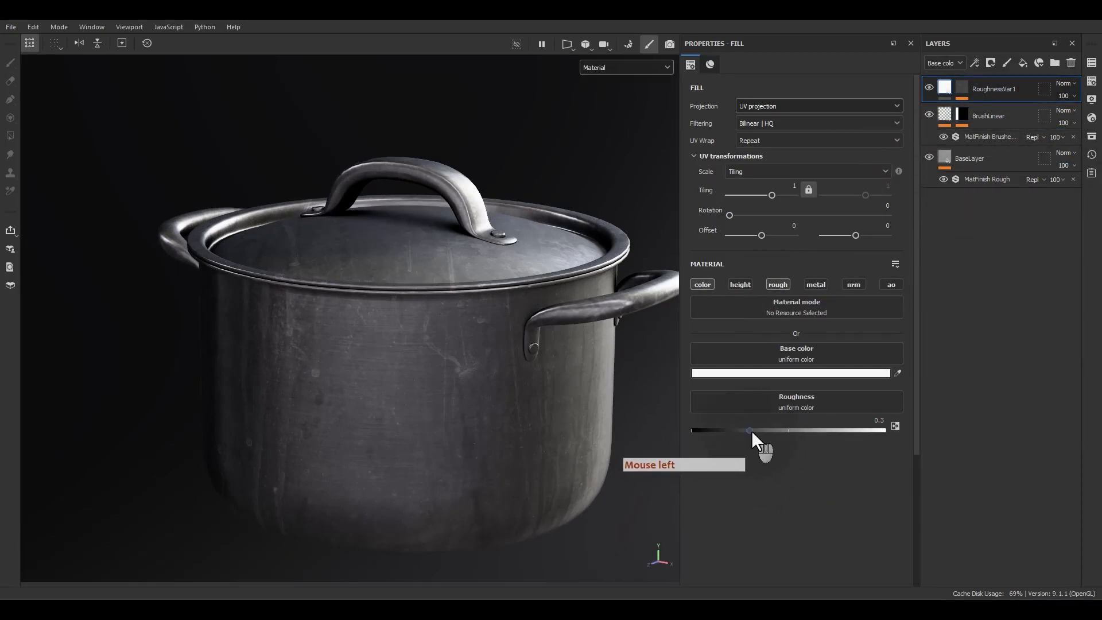
# Set the roughness of the RoughnessVar1 fill layer to 0.75 and check the streaks on the pot.
pyautogui.moveTo(752, 430); pyautogui.dragTo(840, 432)
pyautogui.click(863, 421)
pyautogui.write('.')
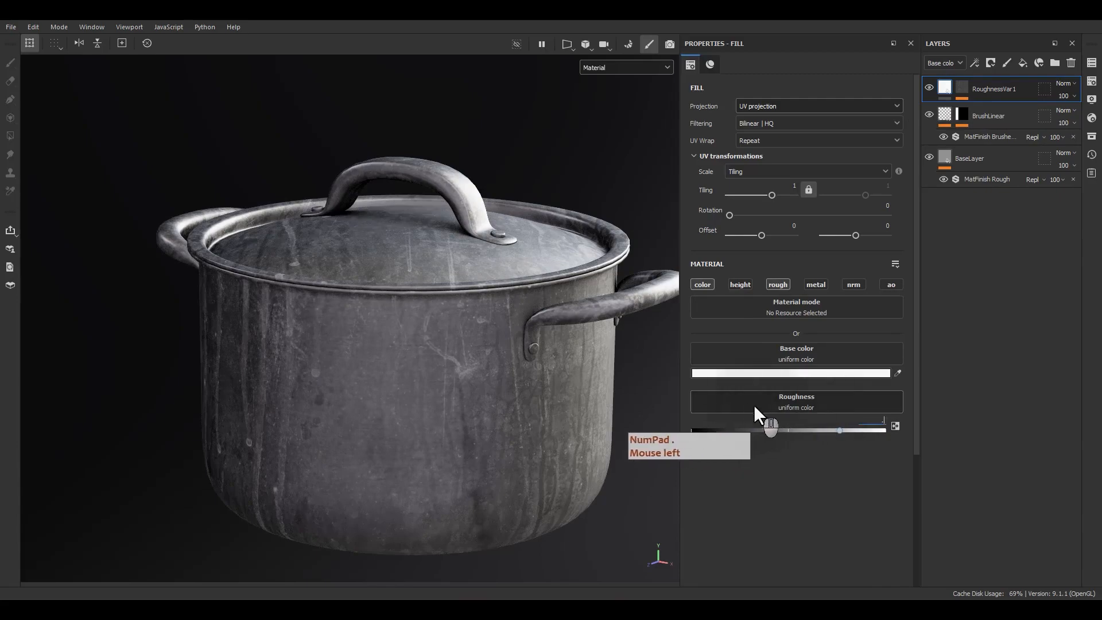
pyautogui.write('75')
pyautogui.press('Return')
pyautogui.keyDown('alt'); pyautogui.moveTo(386, 325); pyautogui.dragTo(324, 360); pyautogui.keyUp('alt')
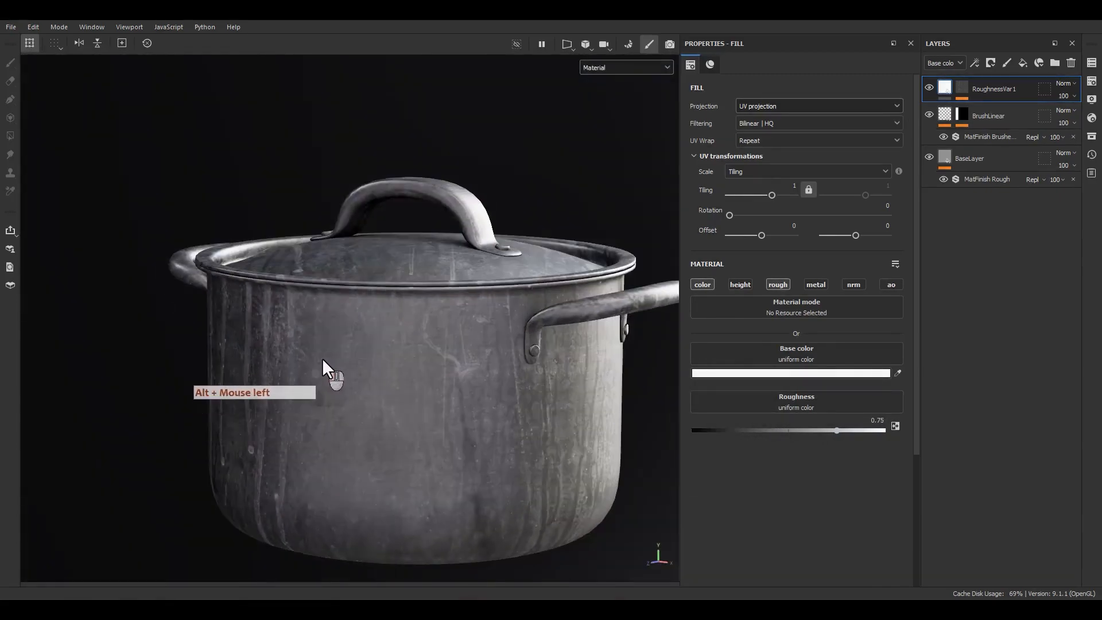
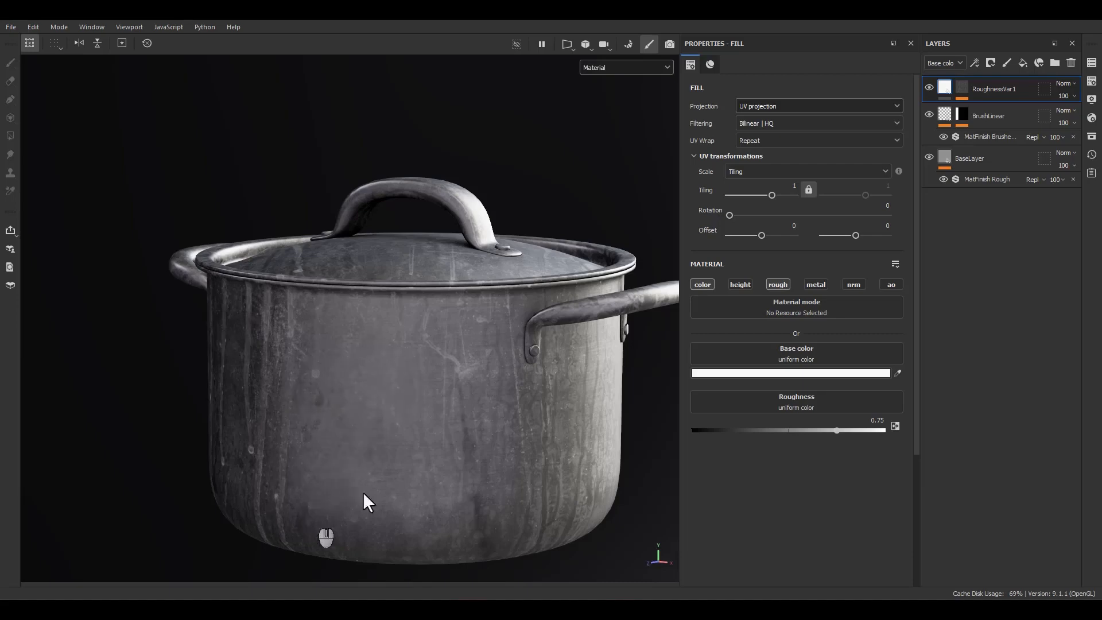
# Lower the balance of RoughnessVar1's Grunge Leak Small mask fill to 0.35 and the layer's opacity to 10.
pyautogui.click(960, 87)
pyautogui.click(996, 111)
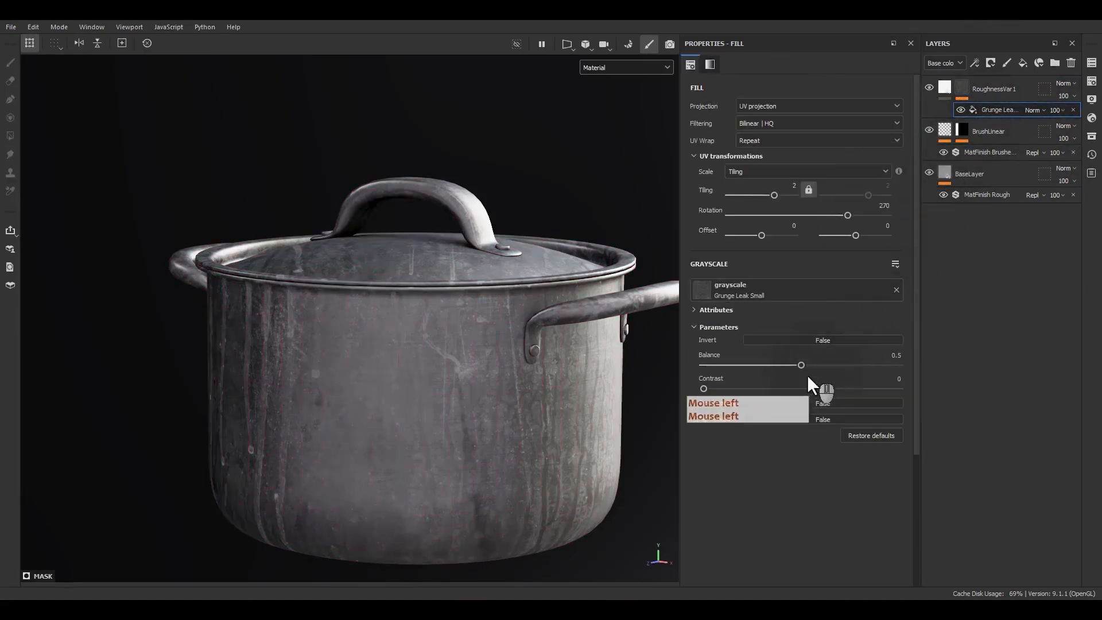
pyautogui.moveTo(798, 364); pyautogui.dragTo(770, 366)
pyautogui.keyDown('alt'); pyautogui.moveTo(411, 416); pyautogui.dragTo(448, 424); pyautogui.keyUp('alt')
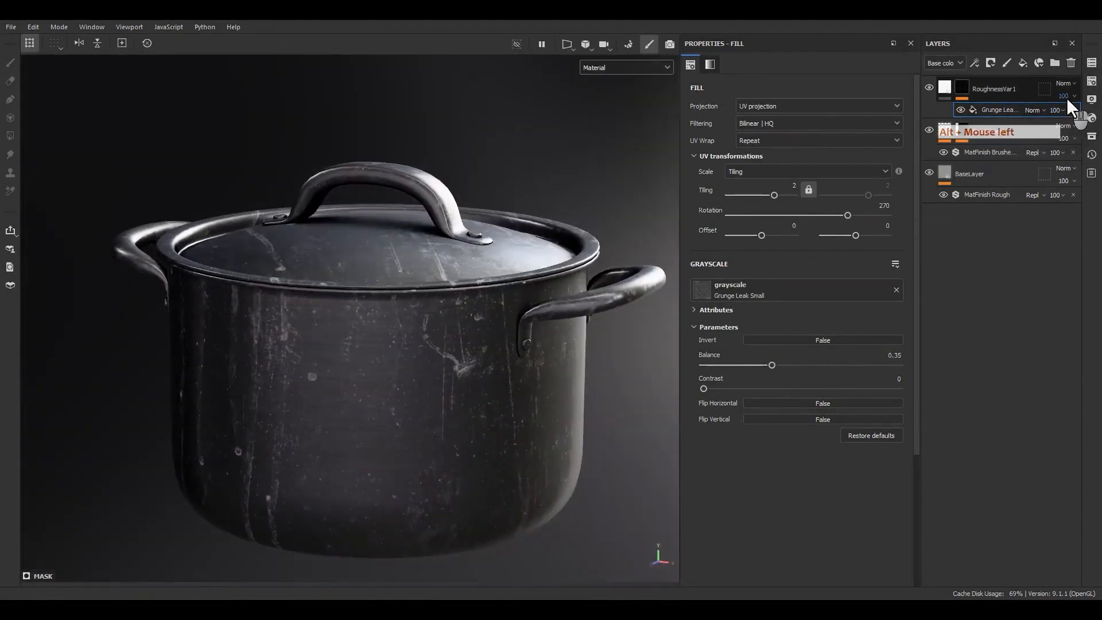
pyautogui.click(1059, 112)
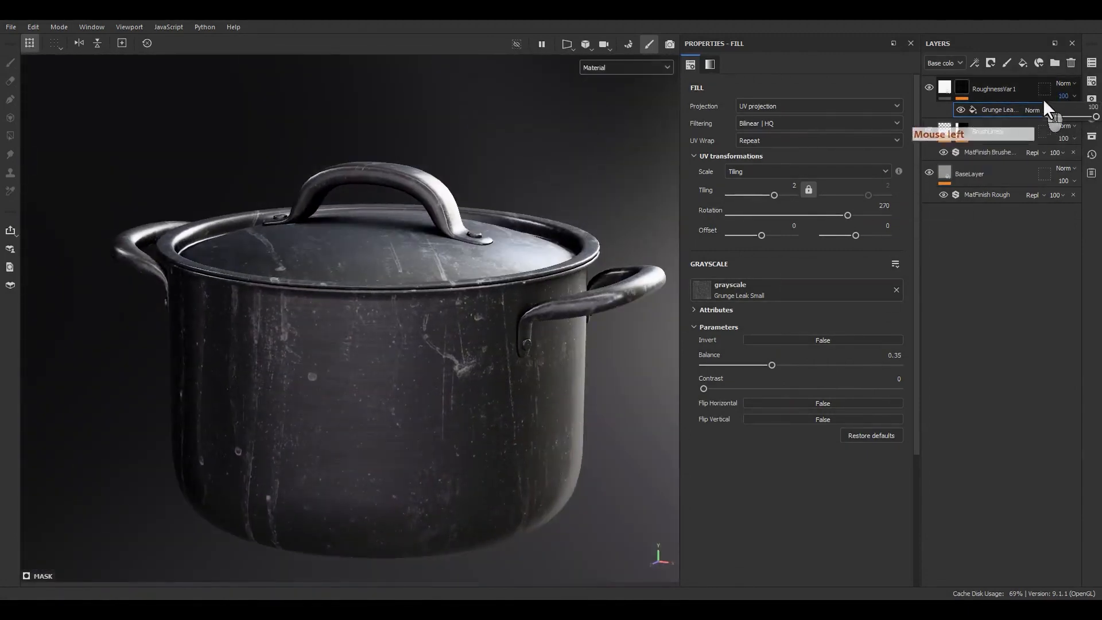
pyautogui.moveTo(1096, 117); pyautogui.dragTo(1052, 123)
# Set the roughness of the RoughnessVar1 fill layer to 0.5 and check the pot under different lighting.
pyautogui.click(949, 87)
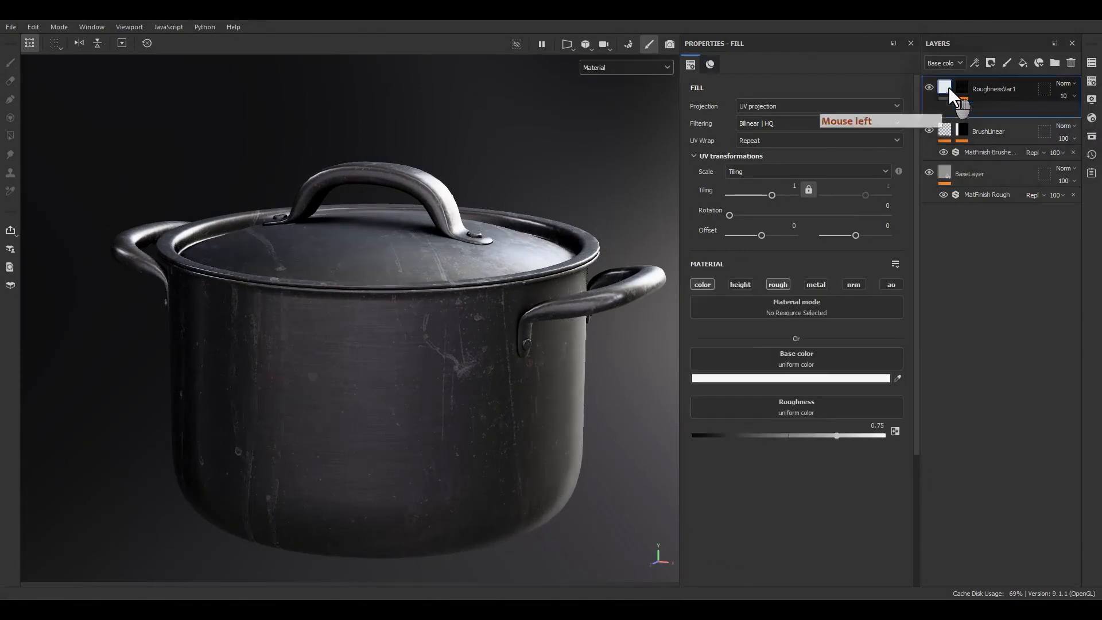
pyautogui.click(834, 432)
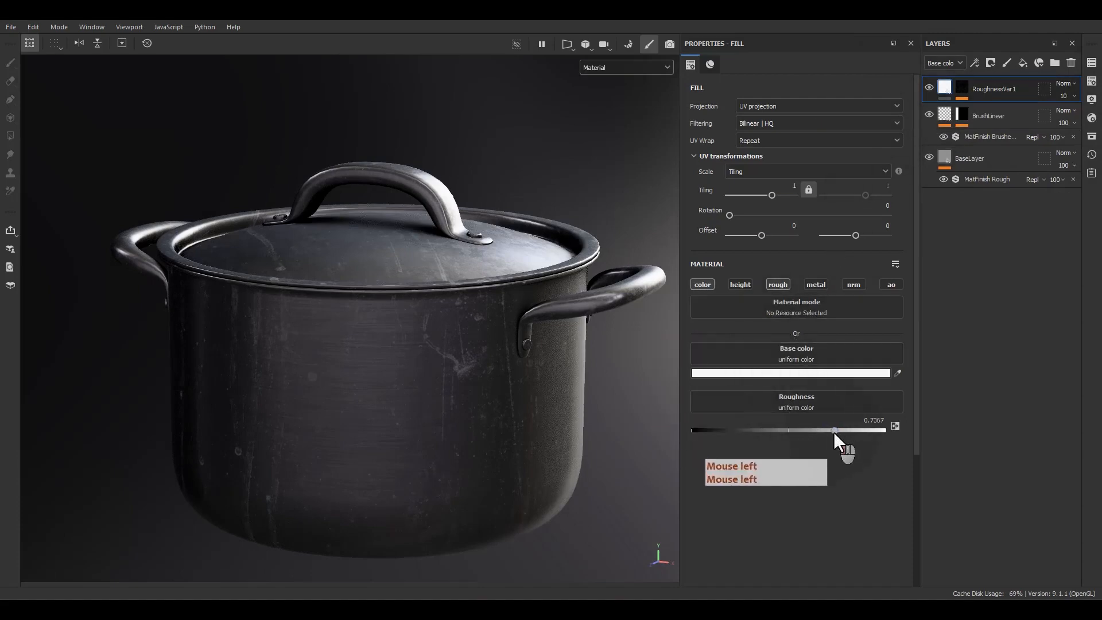
pyautogui.moveTo(834, 431); pyautogui.dragTo(791, 433)
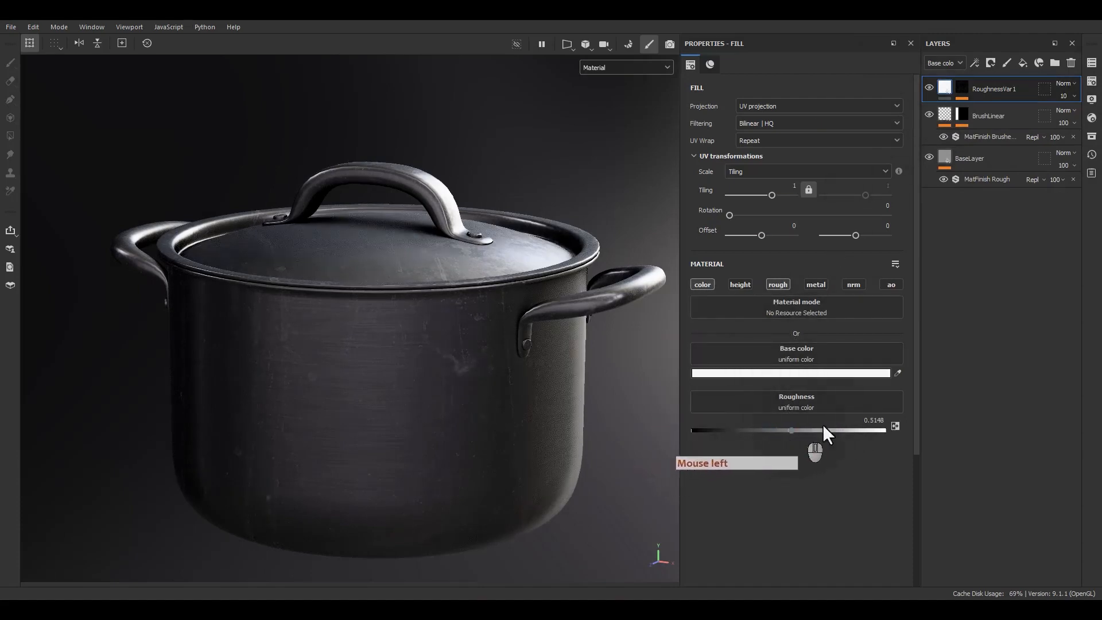
pyautogui.doubleClick(858, 421)
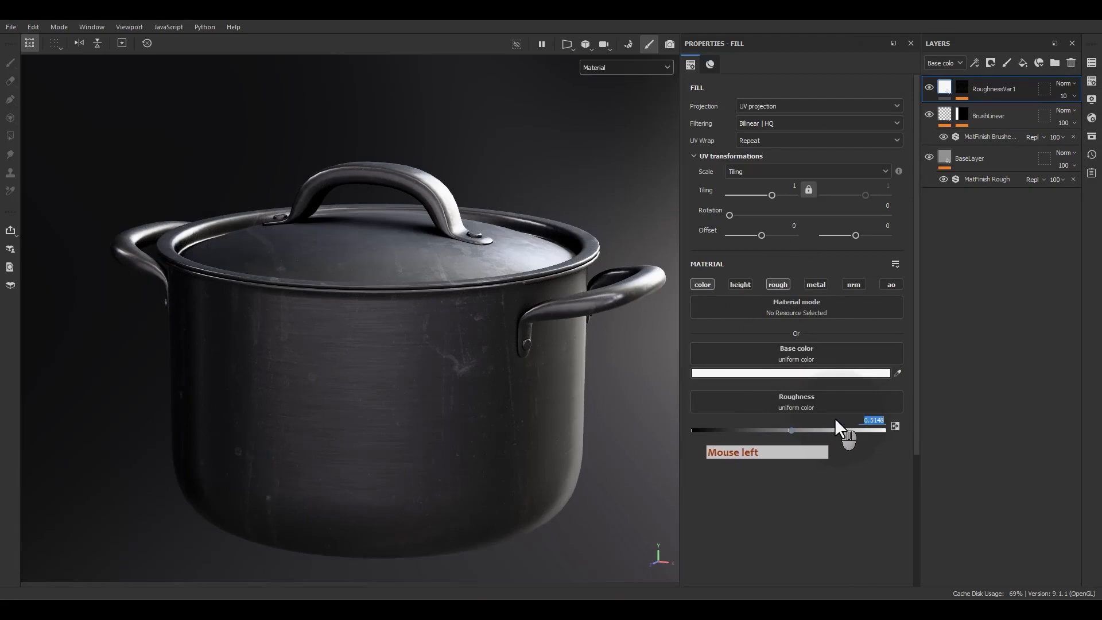
pyautogui.write('.5')
pyautogui.press('Return')
pyautogui.keyDown('alt'); pyautogui.moveTo(660, 411); pyautogui.dragTo(911, 163); pyautogui.keyUp('alt')
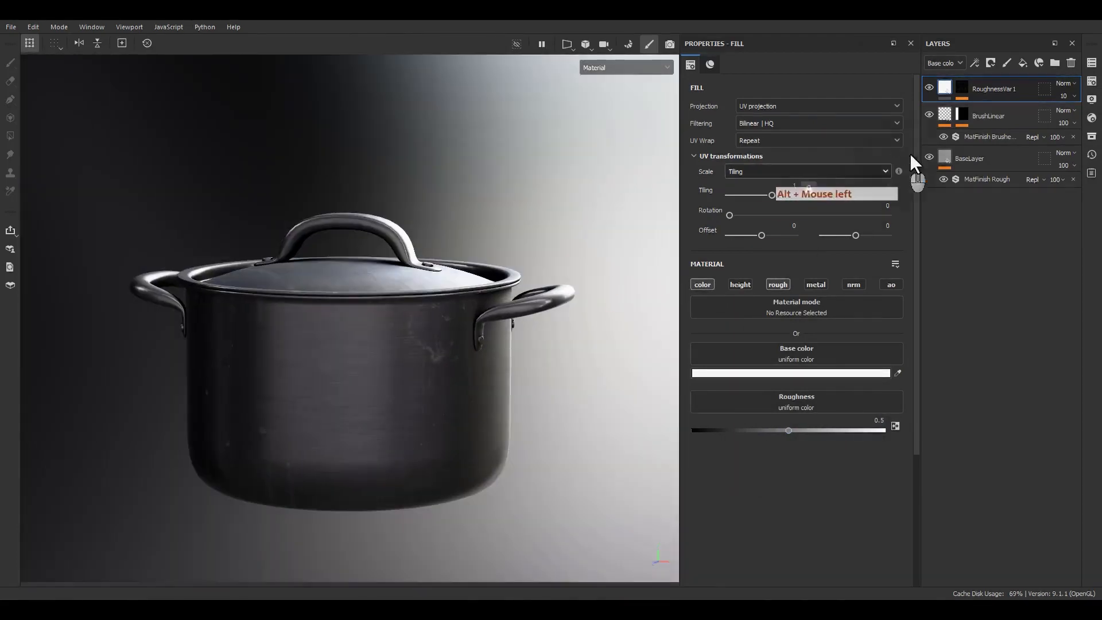
# Add a new fill layer above RoughnessVar1 and name it RoughnessVar2.
pyautogui.click(1022, 62)
pyautogui.doubleClick(972, 88)
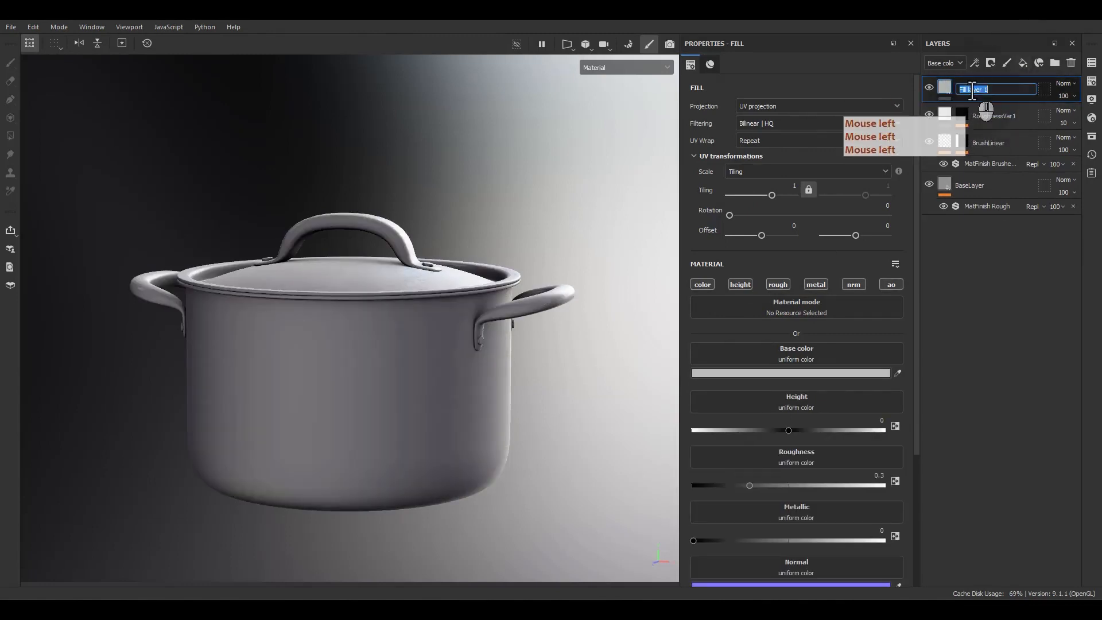
pyautogui.write('RoughnessVa')
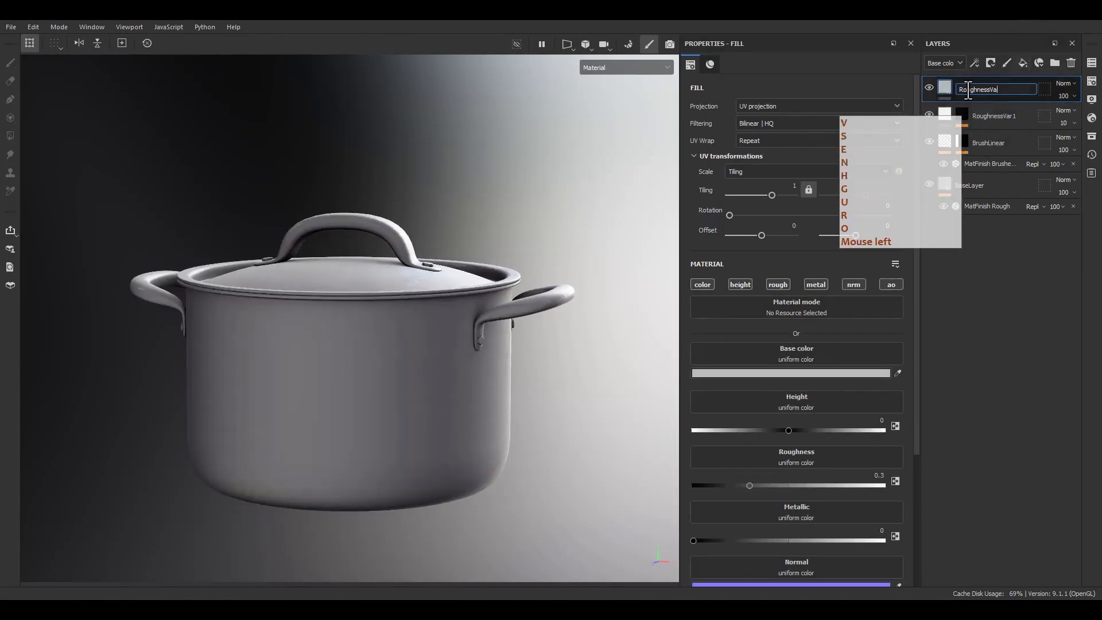
pyautogui.write('r2')
pyautogui.press('Return')
# Give the RoughnessVar2 layer a black mask and add a fill effect to that mask.
pyautogui.click(967, 88)
pyautogui.rightClick(966, 88)
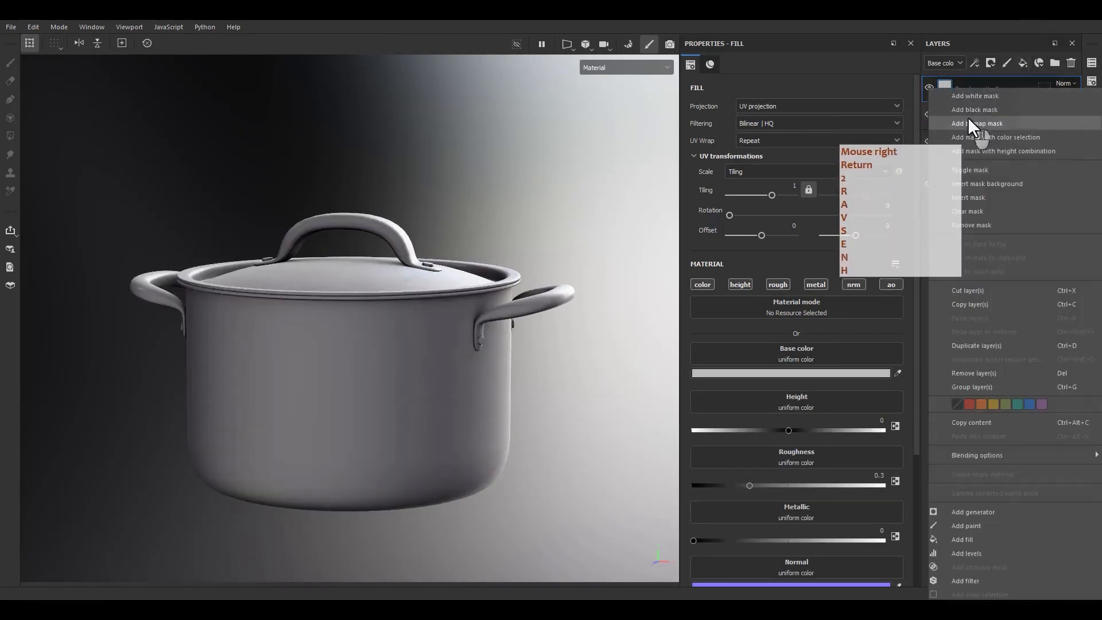
pyautogui.click(973, 112)
pyautogui.press('F9')
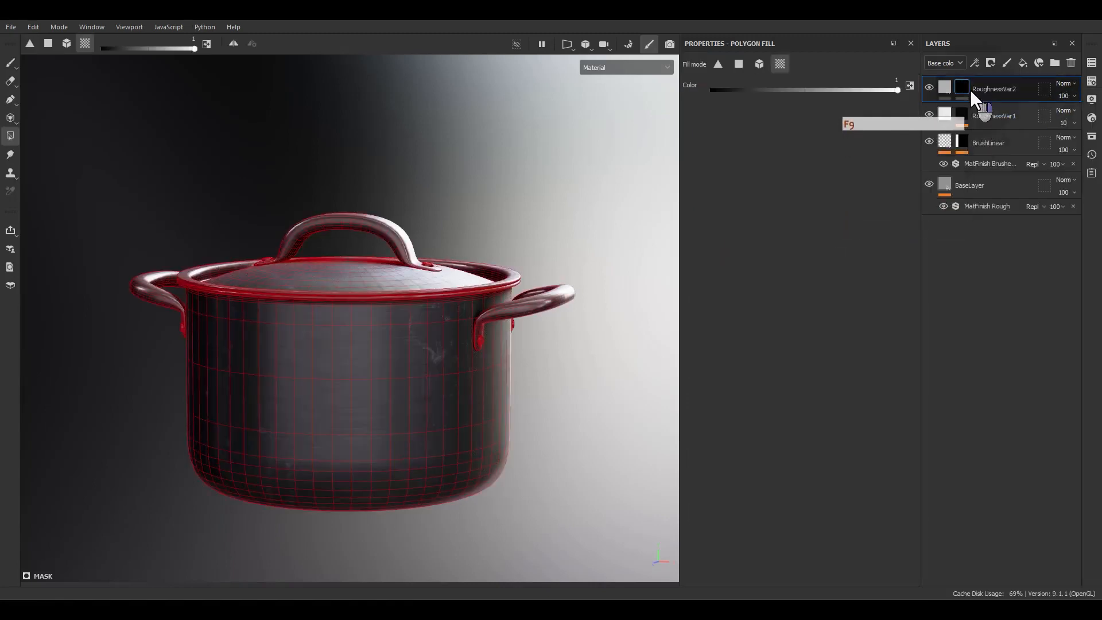
pyautogui.rightClick(970, 90)
pyautogui.click(954, 543)
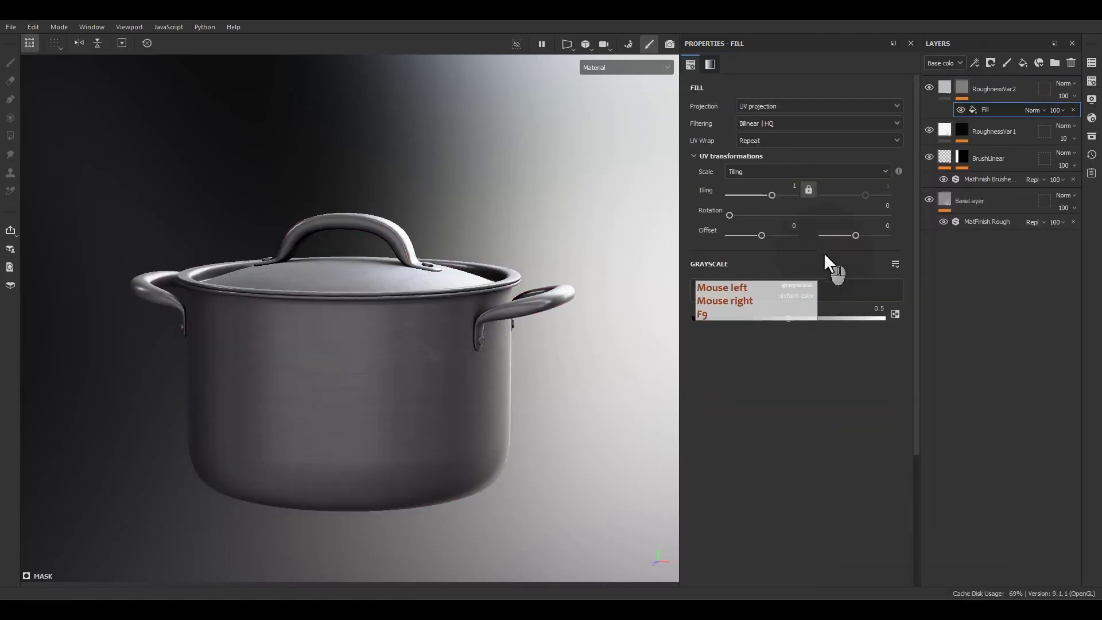
# Search the procedural textures for stains and assign Grunge Stains Leaky to the RoughnessVar2 mask fill.
pyautogui.click(805, 287)
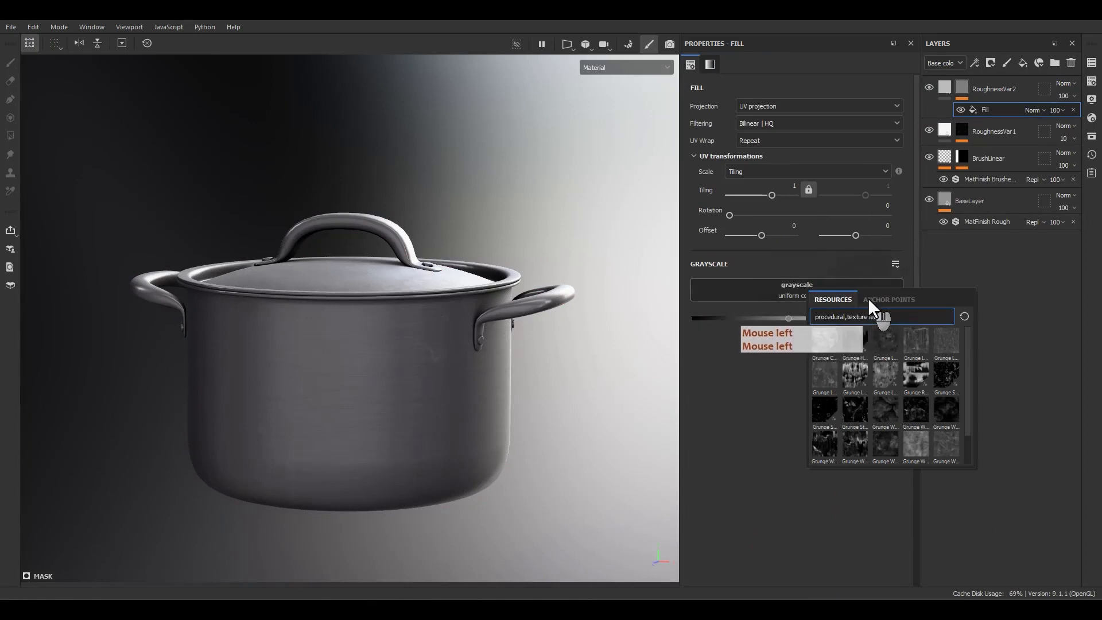
pyautogui.press('BackSpace')
pyautogui.press('BackSpace')
pyautogui.press('BackSpace')
pyautogui.write('stai')
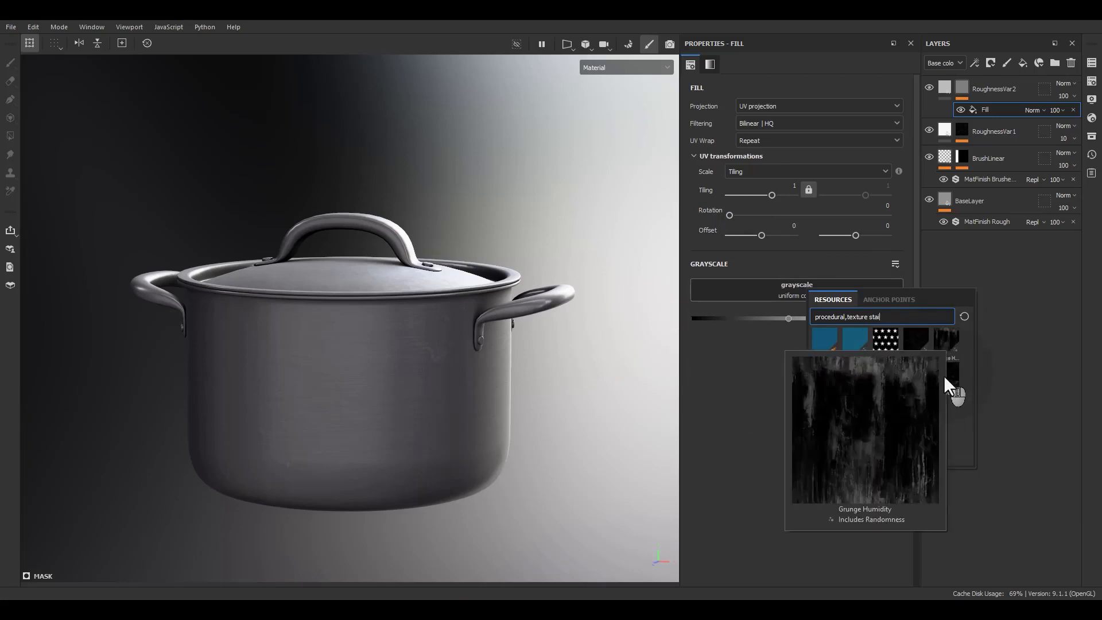
pyautogui.moveTo(942, 388)
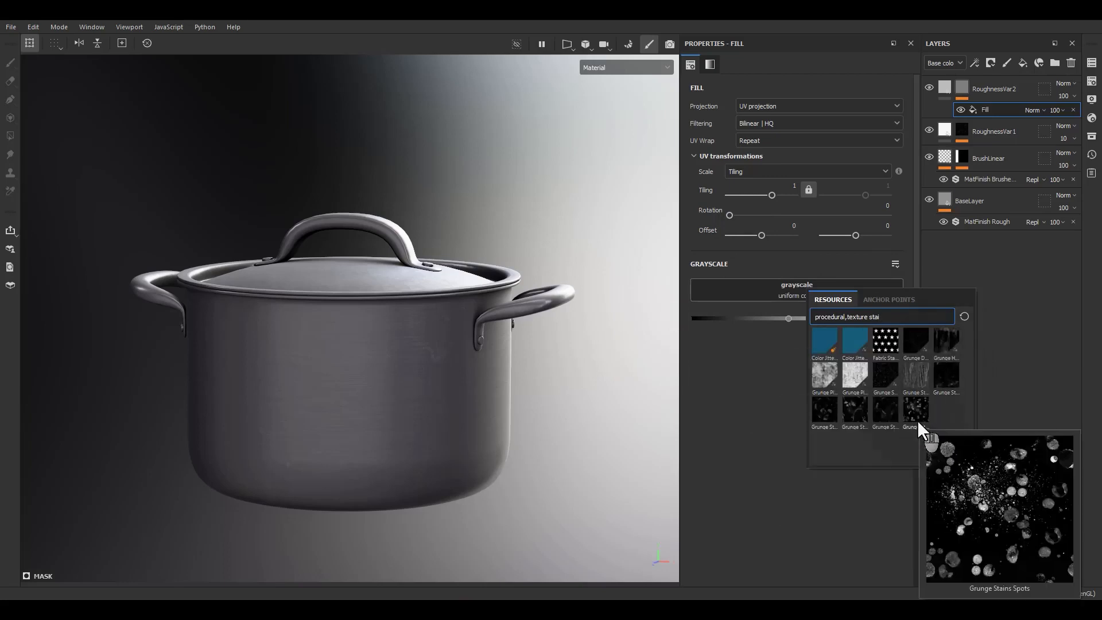
pyautogui.moveTo(852, 411)
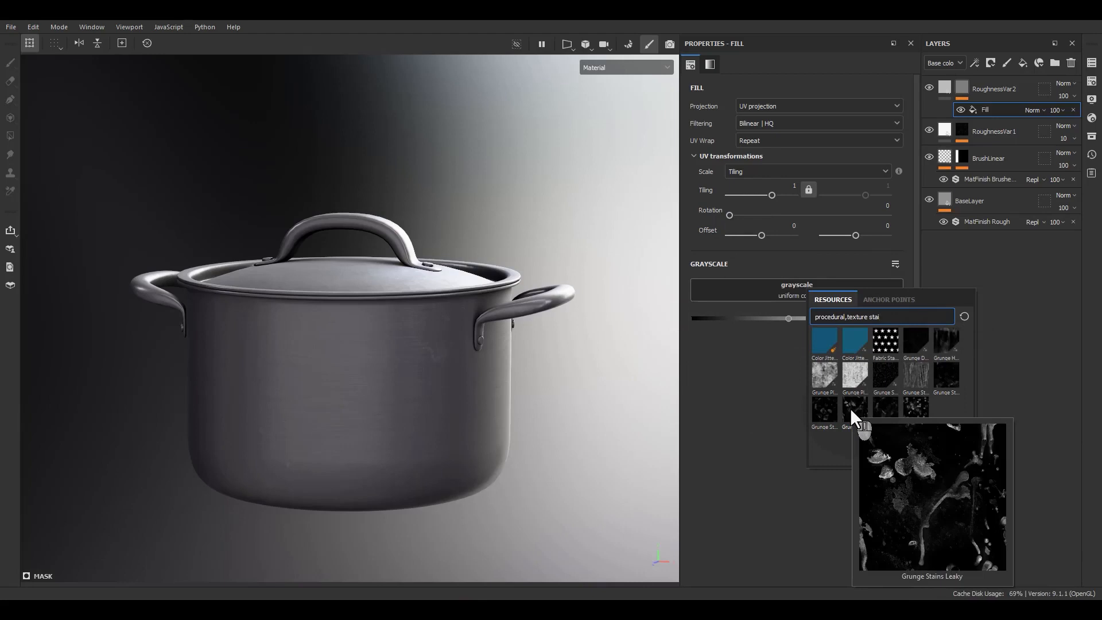
pyautogui.click(852, 411)
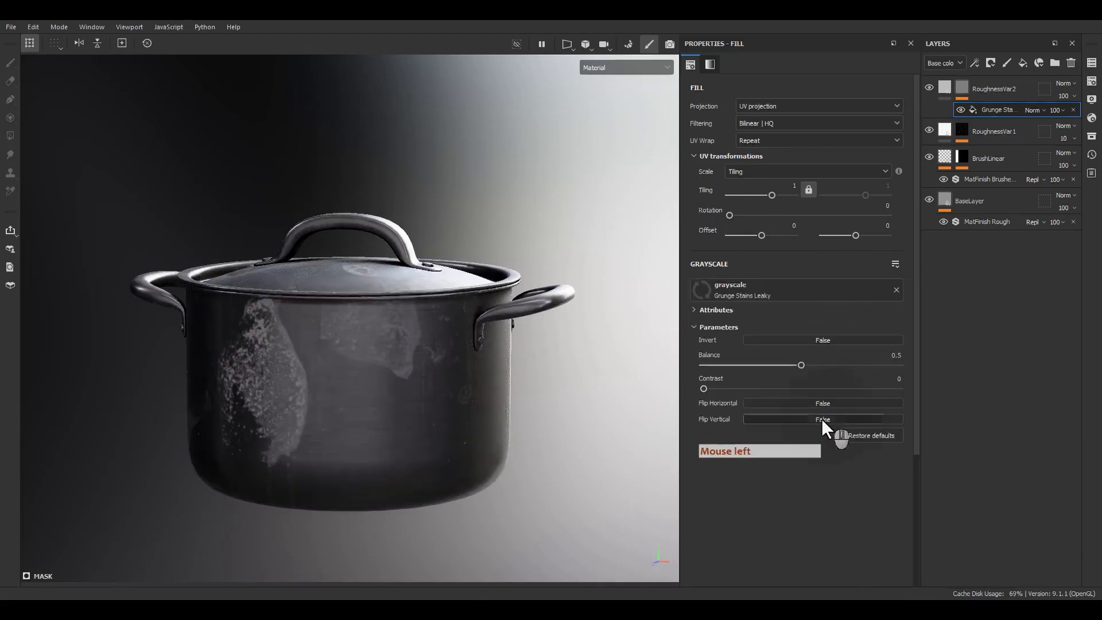
# Try a tiling of 5 for the Grunge Stains Leaky mask fill and inspect the stains on the pot.
pyautogui.doubleClick(783, 189)
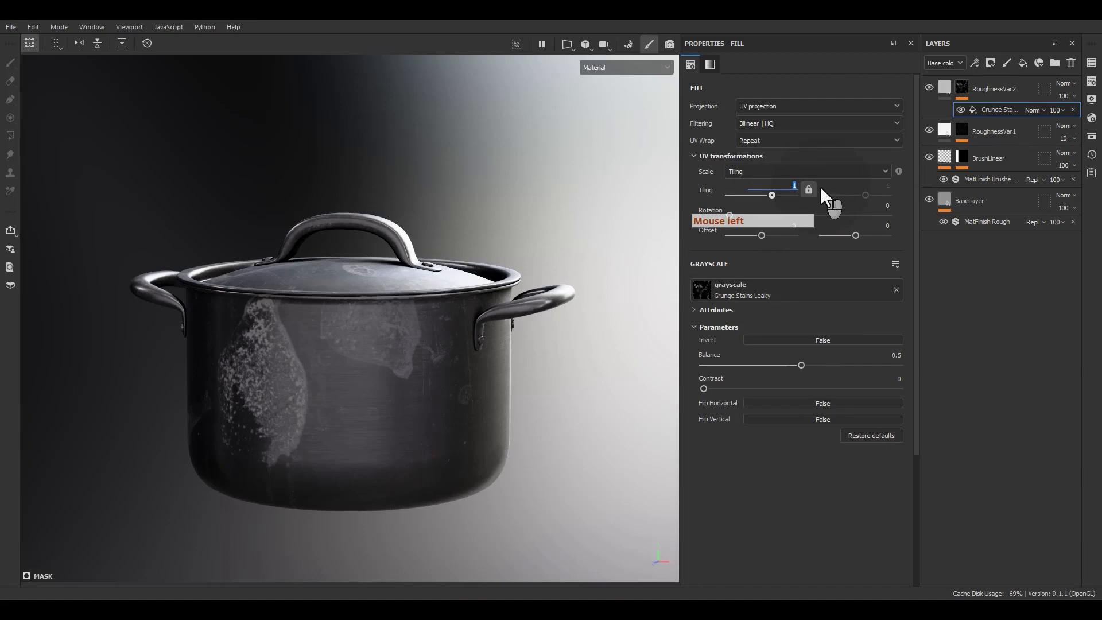
pyautogui.write('5')
pyautogui.press('Return')
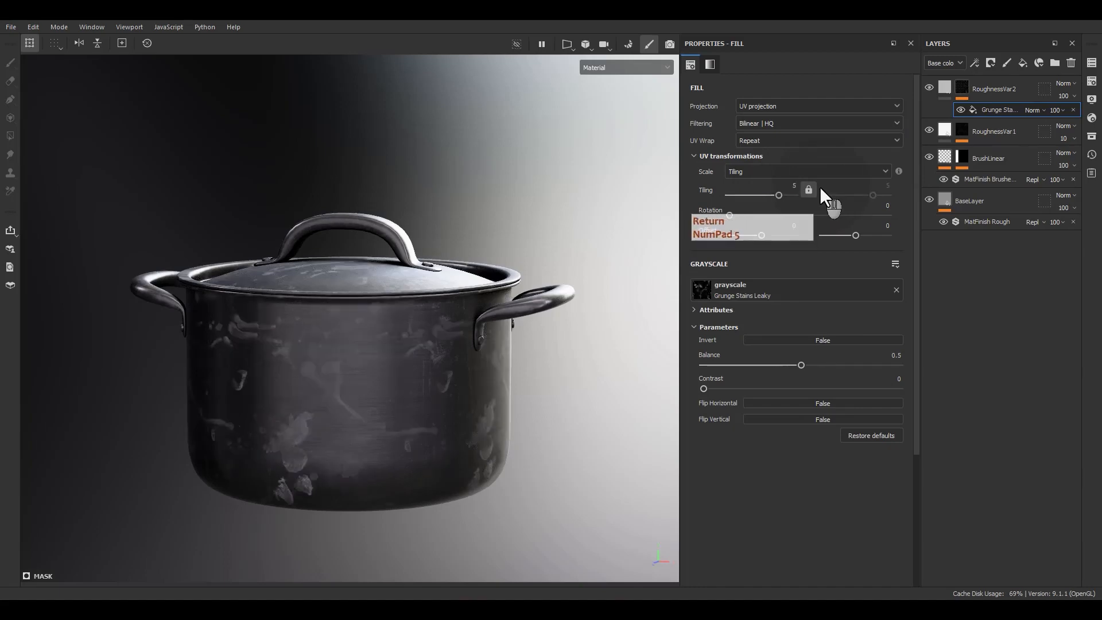
pyautogui.scroll(3, 539, 487)
pyautogui.keyDown('alt'); pyautogui.moveTo(561, 504); pyautogui.dragTo(452, 492); pyautogui.keyUp('alt')
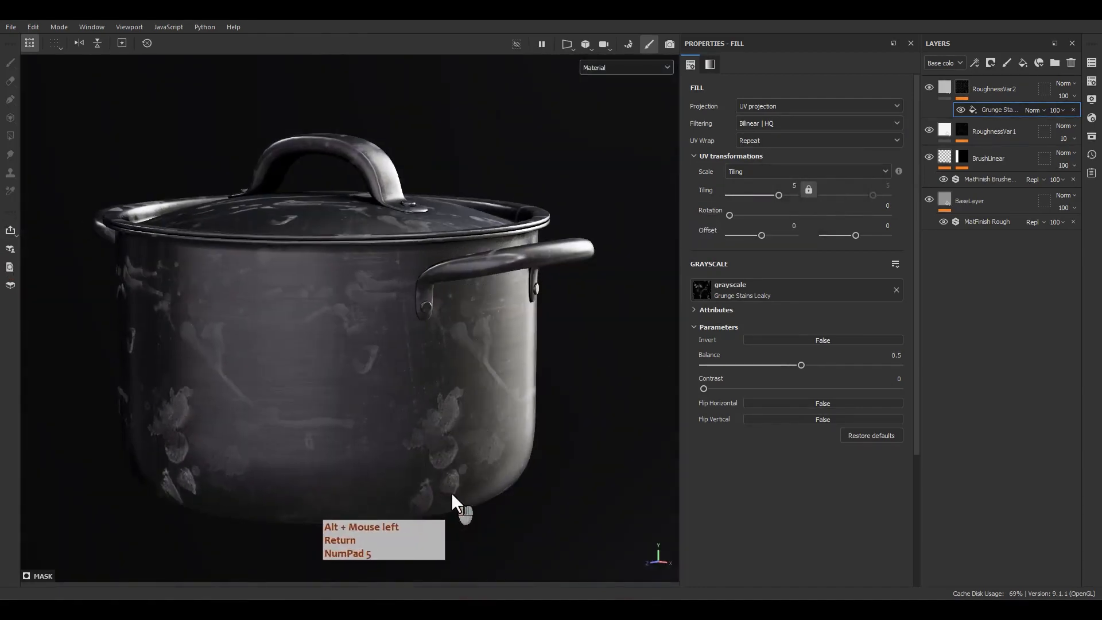
pyautogui.press('F9')
pyautogui.press('F9')
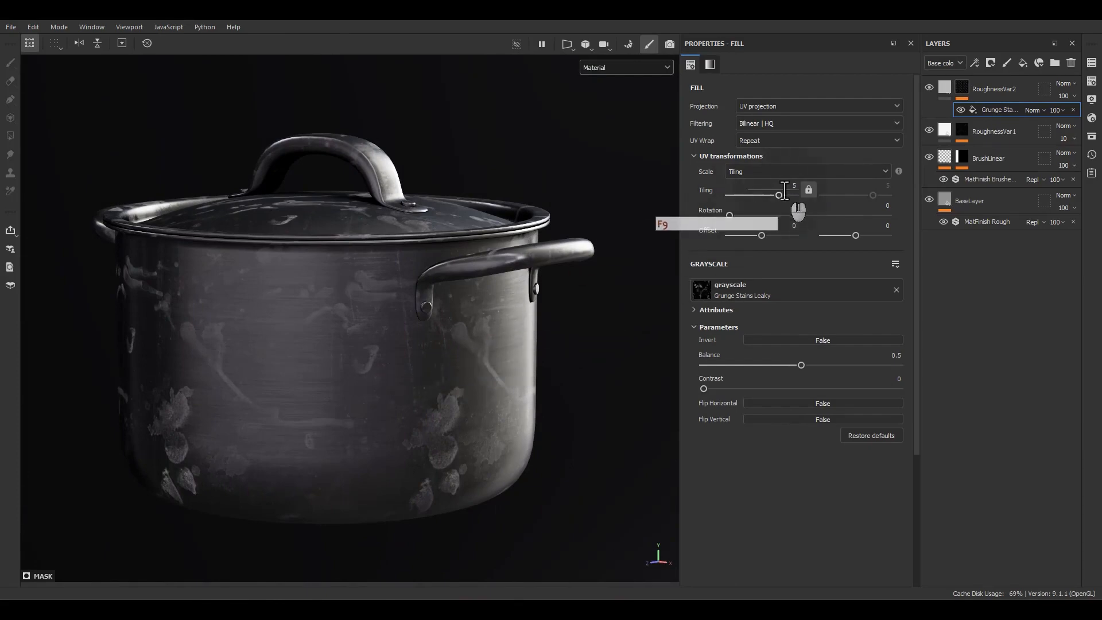
# Set the tiling of the Grunge Stains Leaky mask fill to 3 and view the stains on the body and lid.
pyautogui.click(795, 186)
pyautogui.write('3')
pyautogui.press('Return')
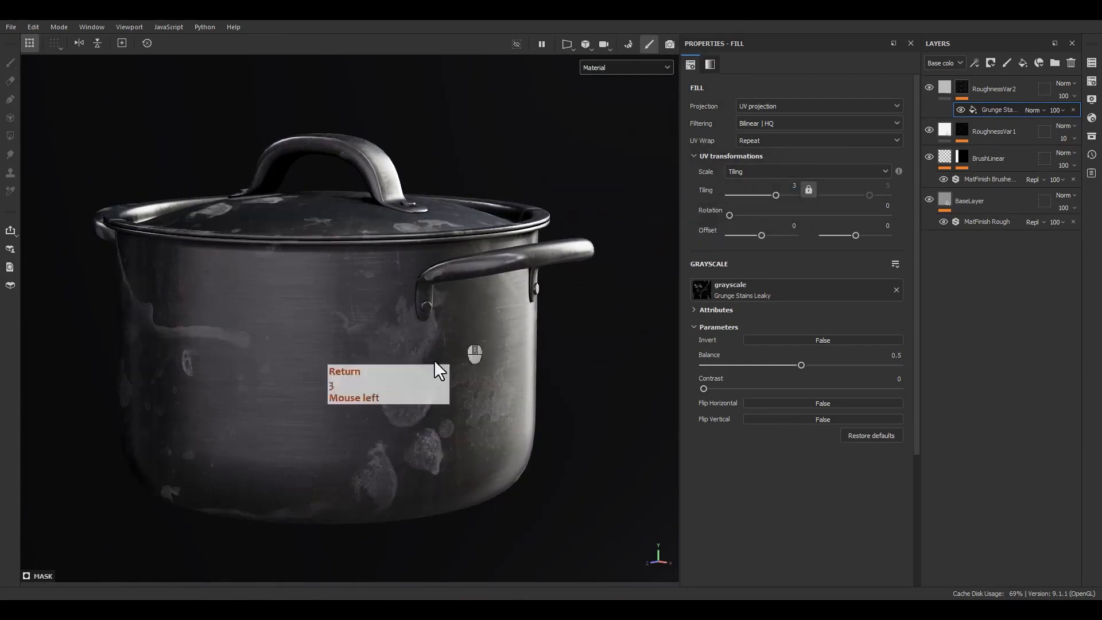
pyautogui.keyDown('alt'); pyautogui.moveTo(434, 360); pyautogui.dragTo(389, 374, button='middle'); pyautogui.keyUp('alt')
pyautogui.moveTo(389, 374)
pyautogui.keyDown('alt'); pyautogui.mouseDown()
pyautogui.moveTo(512, 359)
pyautogui.moveTo(584, 336)
pyautogui.moveTo(315, 381)
pyautogui.moveTo(350, 374)
pyautogui.moveTo(373, 389)
pyautogui.mouseUp(); pyautogui.keyUp('alt')
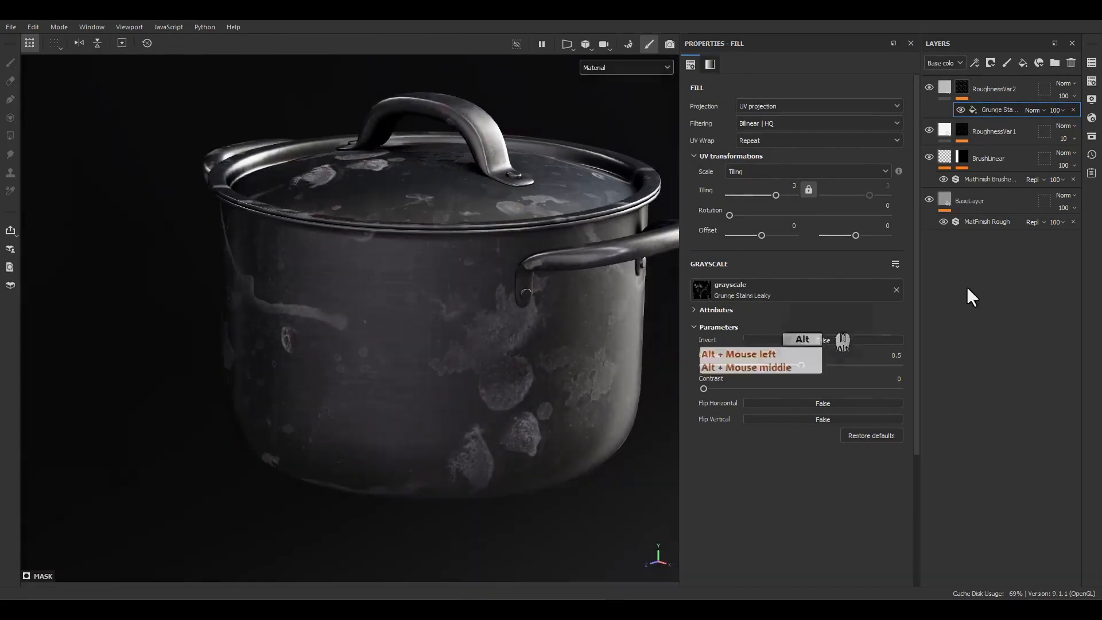
# Limit the RoughnessVar2 fill layer's material to the color and roughness channels.
pyautogui.click(942, 88)
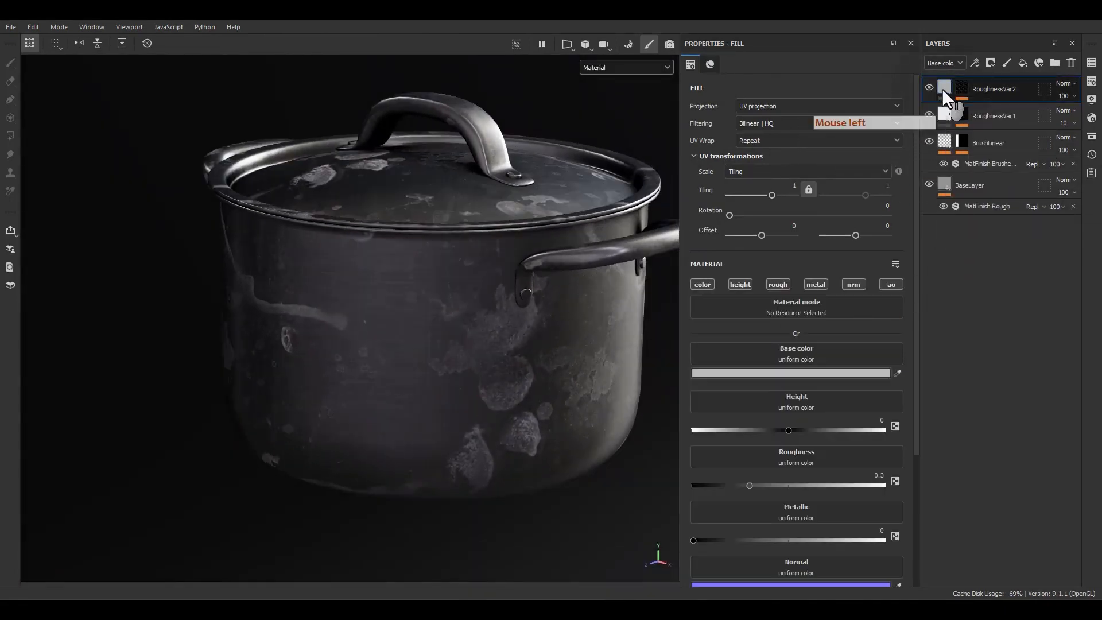
pyautogui.keyDown('alt'); pyautogui.click(705, 287); pyautogui.keyUp('alt')
pyautogui.click(782, 286)
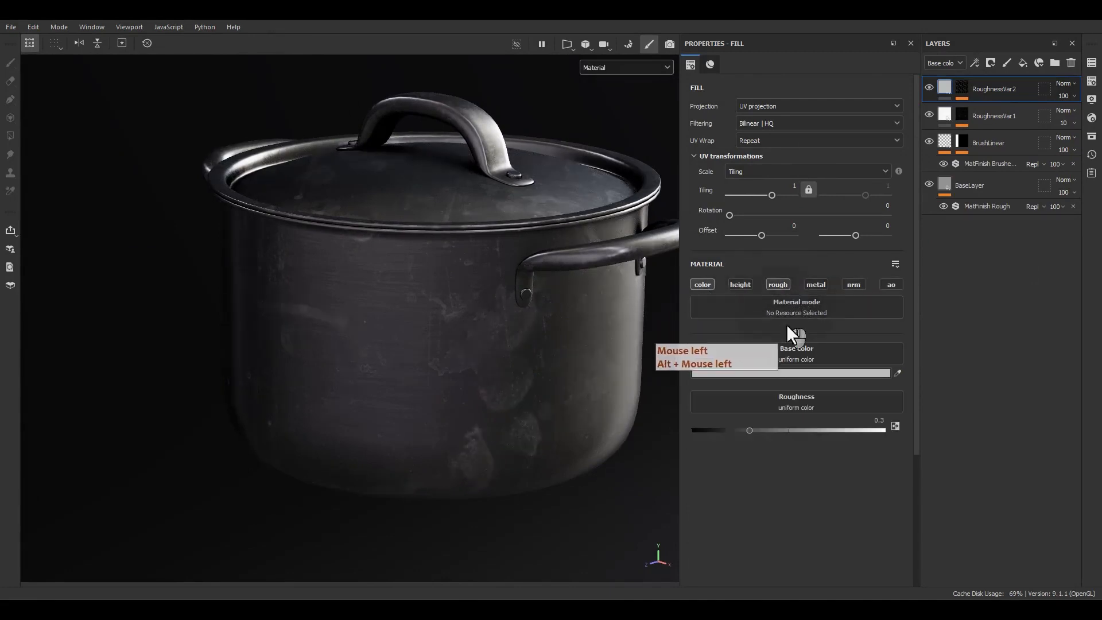
# Set the roughness of the RoughnessVar2 fill layer to 0.7.
pyautogui.moveTo(760, 430); pyautogui.dragTo(817, 431)
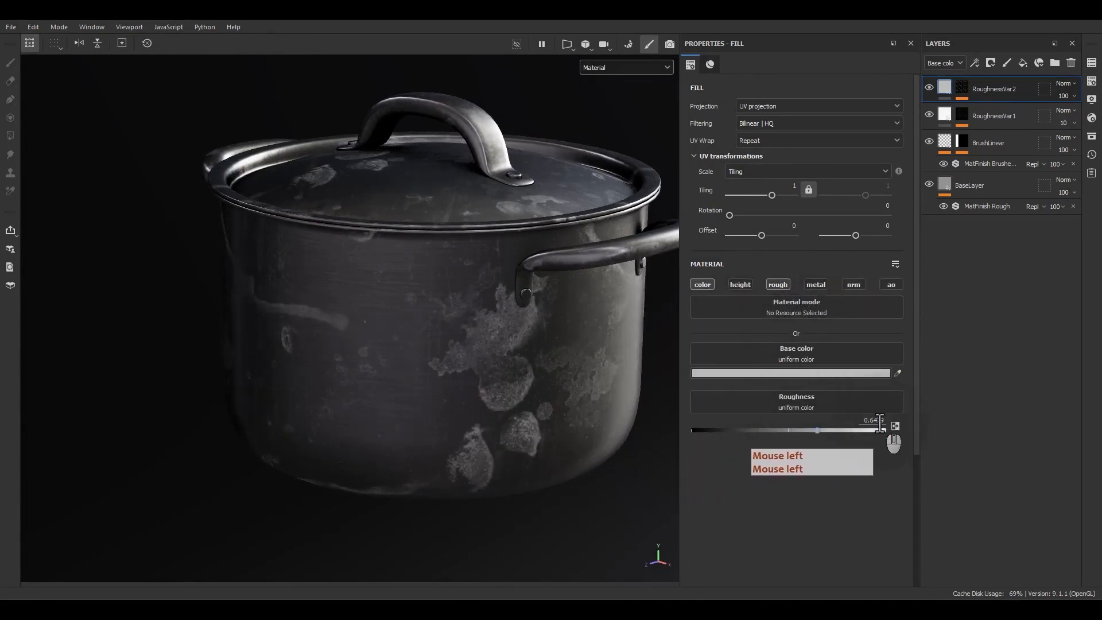
pyautogui.click(879, 421)
pyautogui.hotkey('ctrl', 'a')
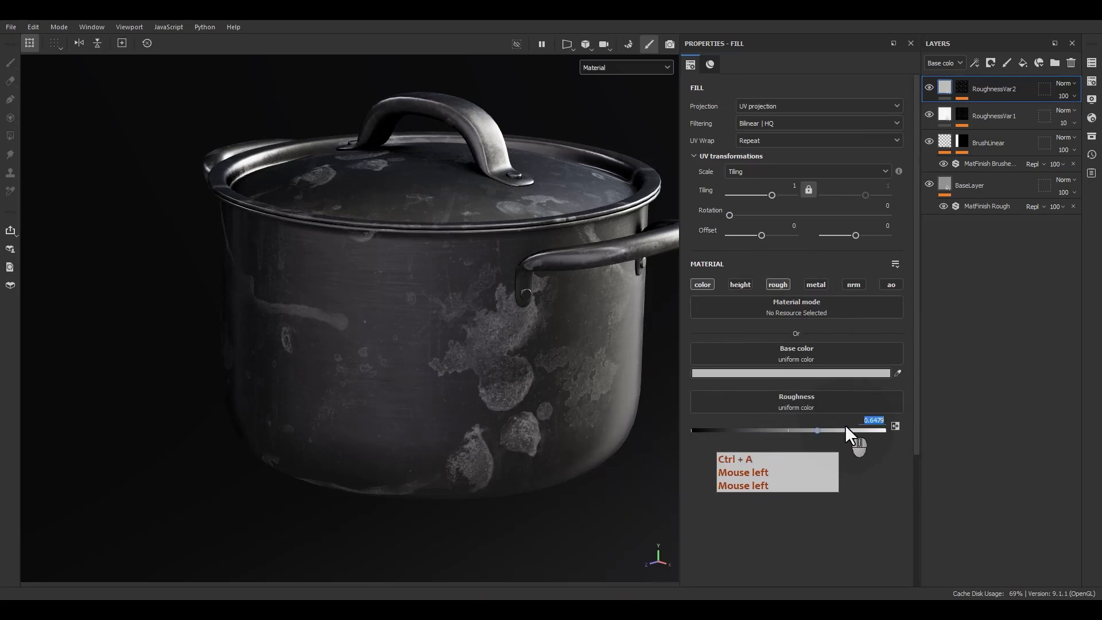
pyautogui.write('.7')
pyautogui.press('Return')
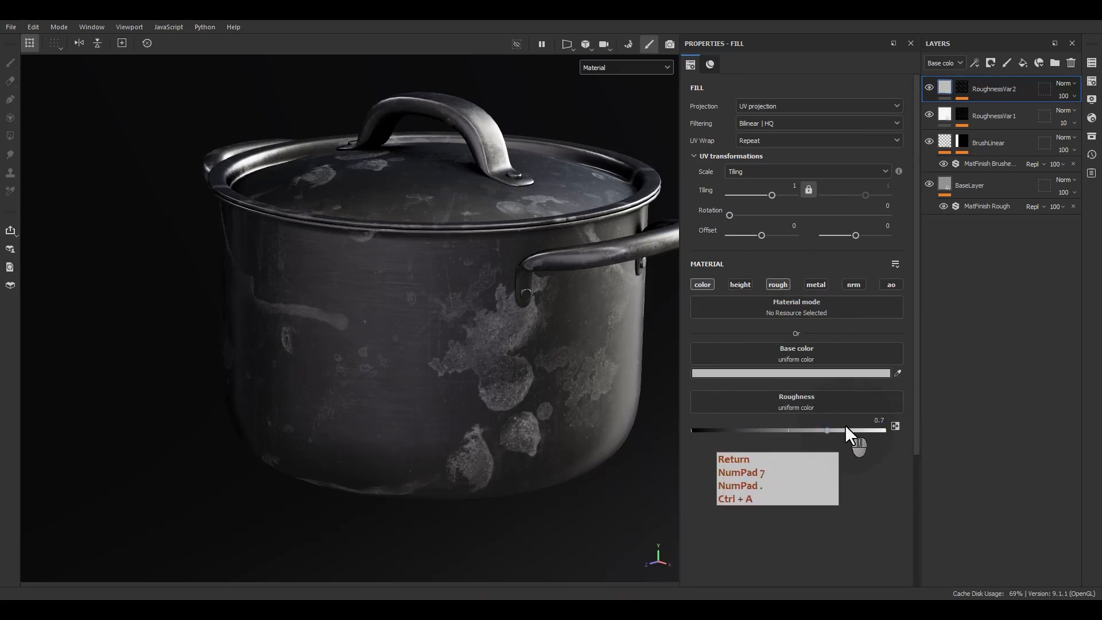
# Darken the base color of the RoughnessVar2 fill layer to gray 686868 and inspect the stains on the pot's side.
pyautogui.click(749, 374)
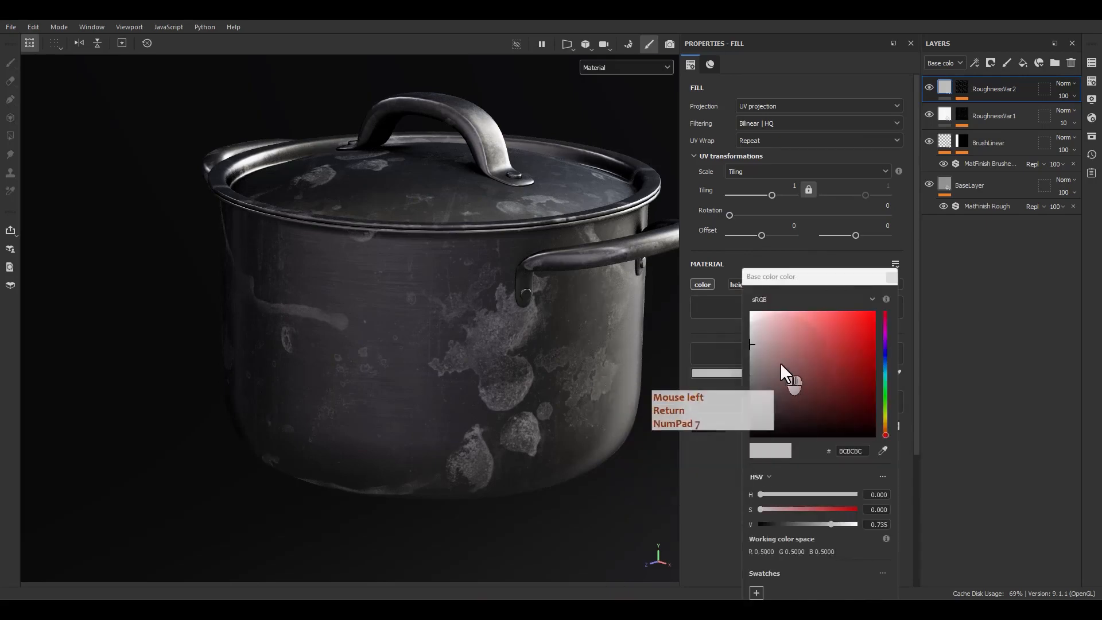
pyautogui.moveTo(753, 358); pyautogui.dragTo(748, 385)
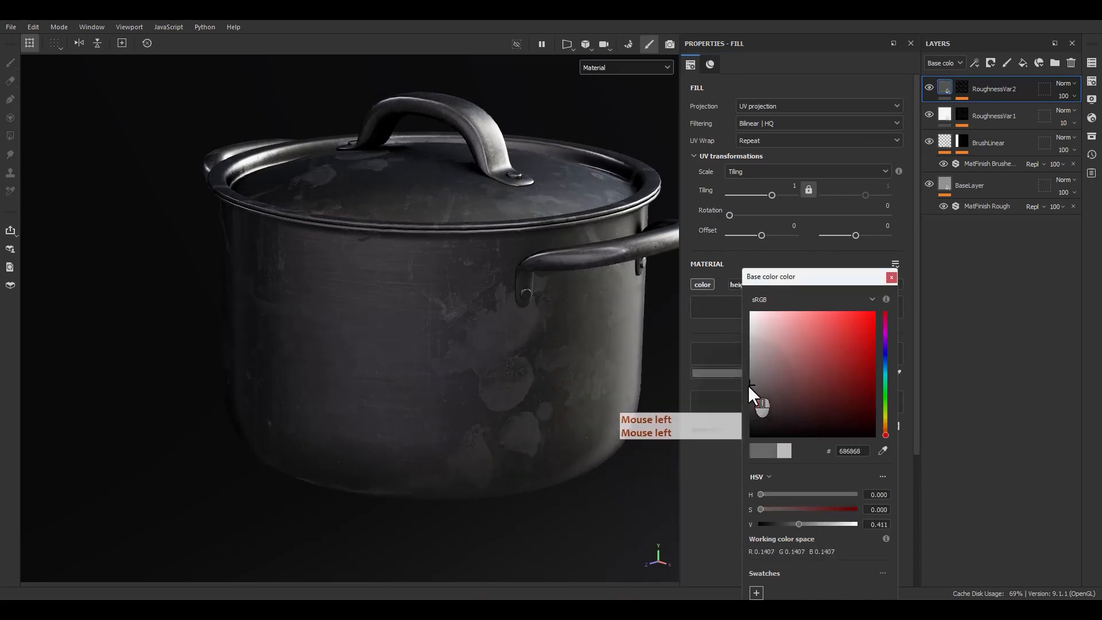
pyautogui.click(891, 277)
pyautogui.keyDown('alt'); pyautogui.moveTo(474, 364); pyautogui.dragTo(507, 392); pyautogui.keyUp('alt')
pyautogui.keyDown('alt'); pyautogui.moveTo(507, 393); pyautogui.dragTo(492, 371, button='middle'); pyautogui.keyUp('alt')
pyautogui.keyDown('alt'); pyautogui.moveTo(492, 372); pyautogui.dragTo(504, 352, button='right'); pyautogui.keyUp('alt')
pyautogui.moveTo(504, 352)
pyautogui.keyDown('alt'); pyautogui.mouseDown()
pyautogui.moveTo(470, 356)
pyautogui.moveTo(628, 357)
pyautogui.moveTo(489, 364)
pyautogui.mouseUp(); pyautogui.keyUp('alt')
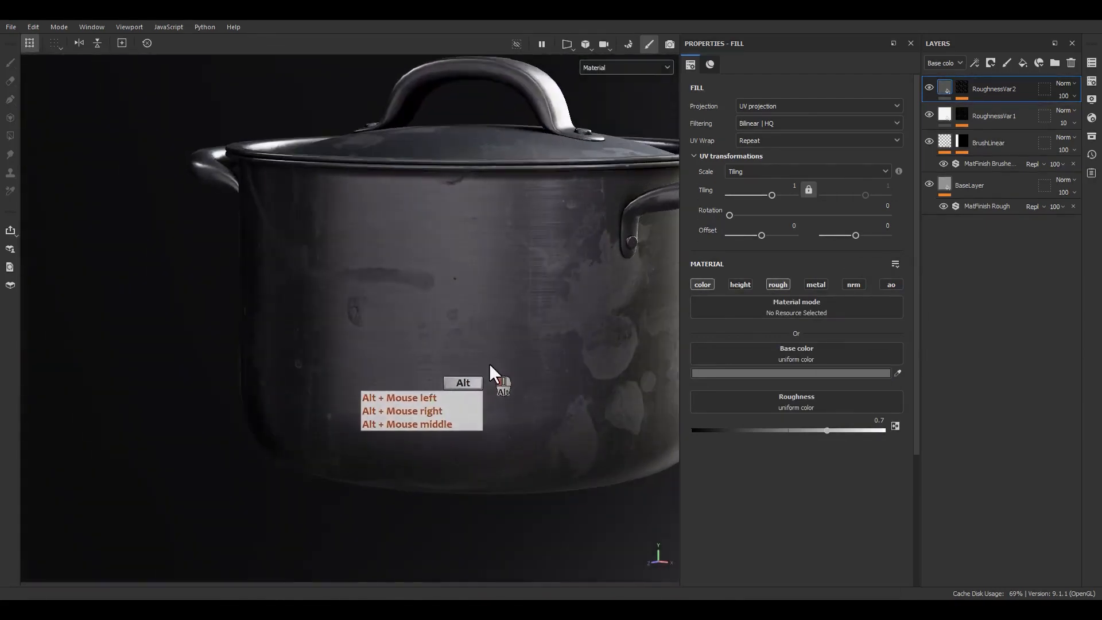
# Add a paint effect above the Grunge Stains Leaky fill in the RoughnessVar2 mask.
pyautogui.click(967, 91)
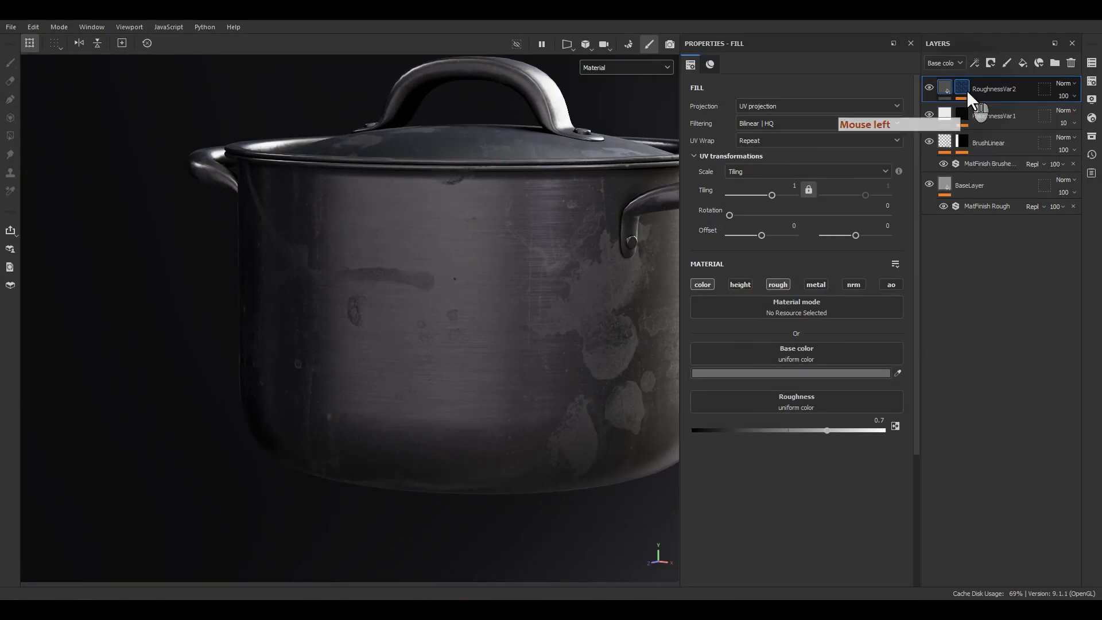
pyautogui.rightClick(977, 110)
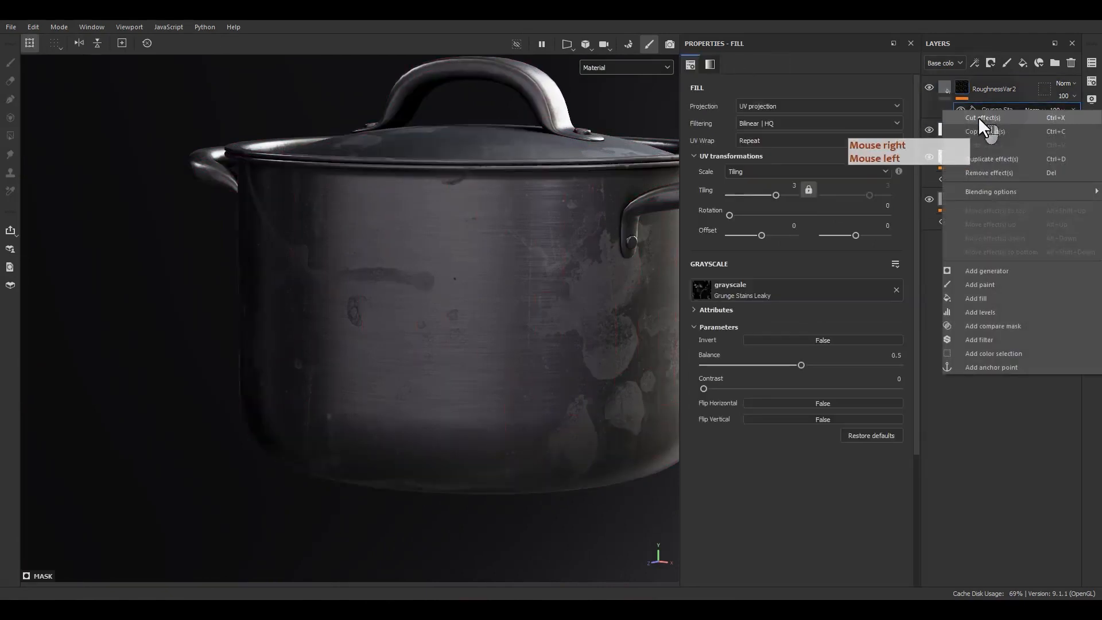
pyautogui.click(971, 281)
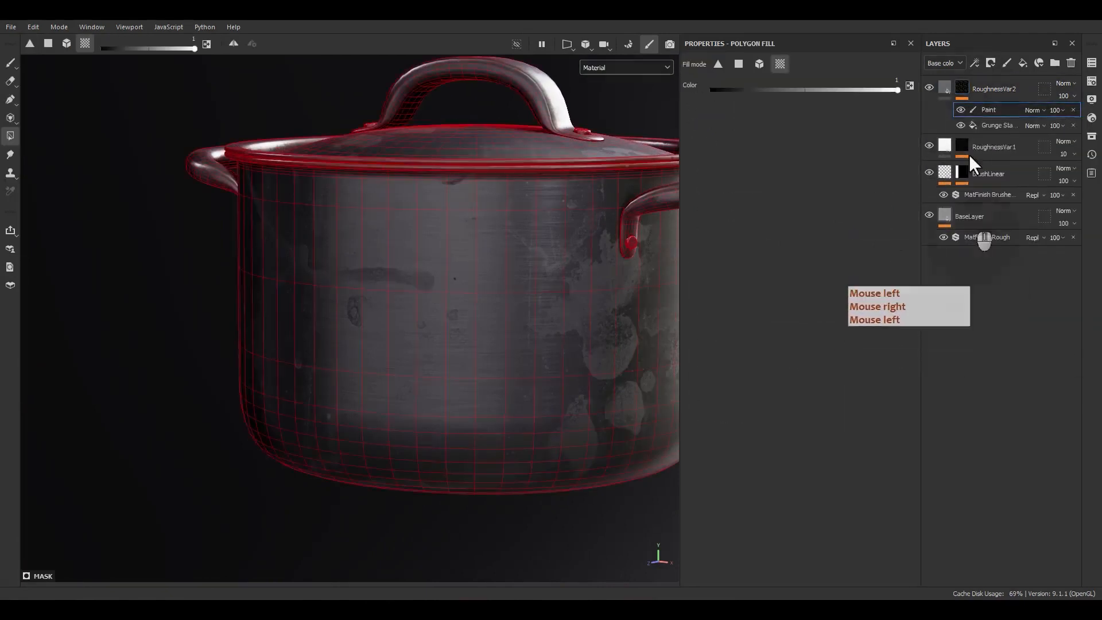
# Set the blending mode of the mask's Paint effect to Subtract and switch to the Paint tool.
pyautogui.click(1034, 113)
pyautogui.click(1061, 229)
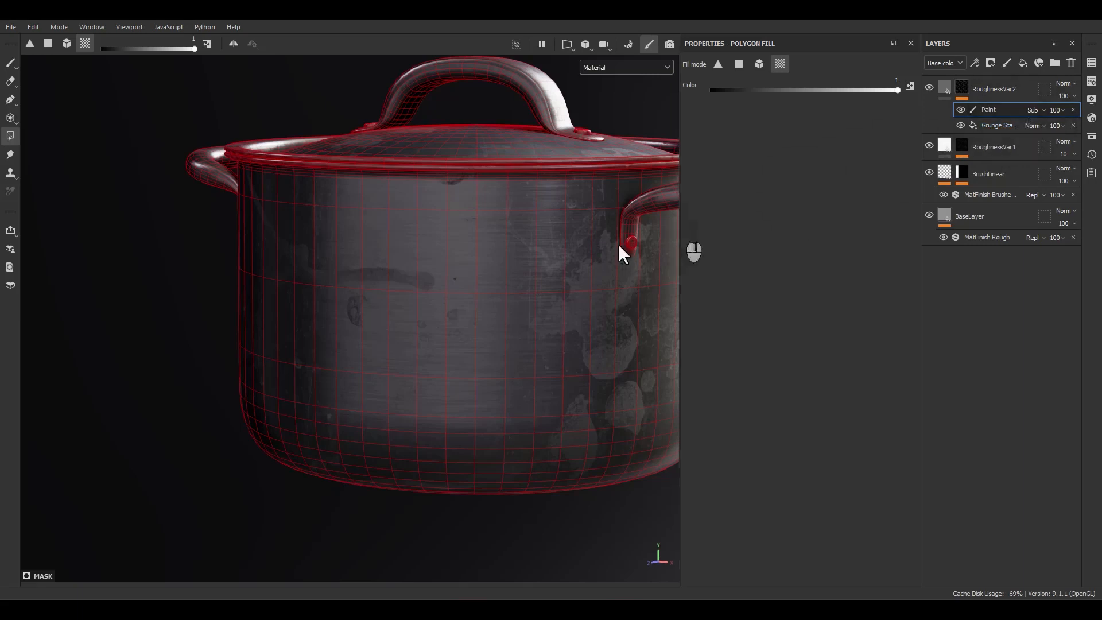
pyautogui.click(11, 64)
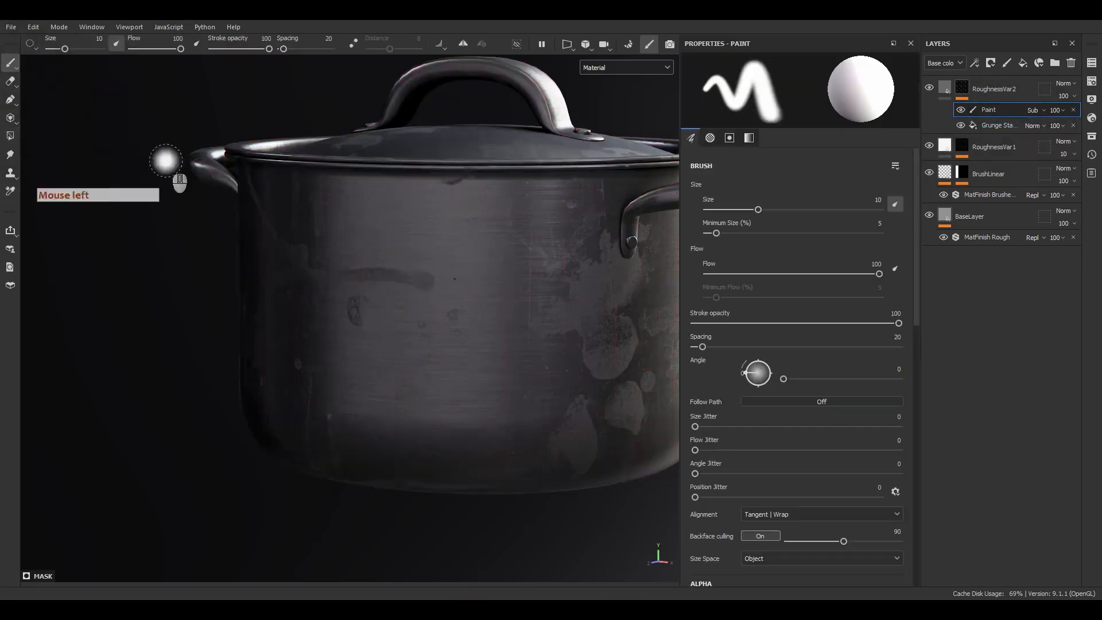
# Paint out the large stain below the side handle with the size 10 soft brush and check the pot's side.
pyautogui.scroll(5, 540, 316)
pyautogui.moveTo(487, 382)
pyautogui.mouseDown()
pyautogui.moveTo(578, 290)
pyautogui.moveTo(509, 399)
pyautogui.mouseUp()
pyautogui.keyDown('alt'); pyautogui.moveTo(507, 396); pyautogui.dragTo(439, 357, button='middle'); pyautogui.keyUp('alt')
pyautogui.keyDown('alt'); pyautogui.moveTo(440, 357); pyautogui.dragTo(340, 356); pyautogui.keyUp('alt')
pyautogui.moveTo(624, 304); pyautogui.dragTo(487, 396)
pyautogui.moveTo(441, 248)
pyautogui.mouseDown()
pyautogui.moveTo(443, 266)
pyautogui.moveTo(481, 169)
pyautogui.moveTo(537, 132)
pyautogui.moveTo(539, 148)
pyautogui.mouseUp()
pyautogui.scroll(-5, 539, 148)
pyautogui.keyDown('alt'); pyautogui.moveTo(388, 296); pyautogui.dragTo(476, 356, button='middle'); pyautogui.keyUp('alt')
pyautogui.keyDown('alt'); pyautogui.moveTo(477, 356); pyautogui.dragTo(472, 415); pyautogui.keyUp('alt')
pyautogui.keyDown('alt'); pyautogui.moveTo(472, 415); pyautogui.dragTo(467, 284, button='right'); pyautogui.keyUp('alt')
pyautogui.keyDown('alt'); pyautogui.moveTo(467, 280); pyautogui.dragTo(542, 281); pyautogui.keyUp('alt')
pyautogui.keyDown('alt'); pyautogui.moveTo(541, 281); pyautogui.dragTo(454, 294, button='middle'); pyautogui.keyUp('alt')
pyautogui.keyDown('alt'); pyautogui.moveTo(453, 294); pyautogui.dragTo(463, 287); pyautogui.keyUp('alt')
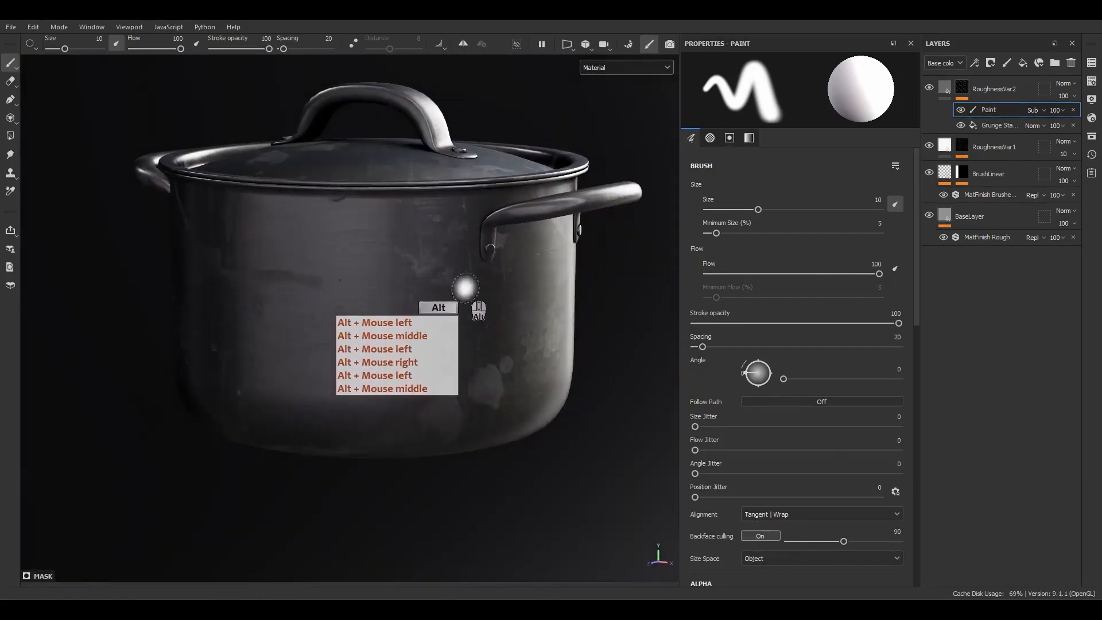
# Display the RoughnessVar2 mask on the model, search the brush assets for "dirt" and load the Dirt Brushed brush.
pyautogui.keyDown('alt'); pyautogui.click(961, 89); pyautogui.keyUp('alt')
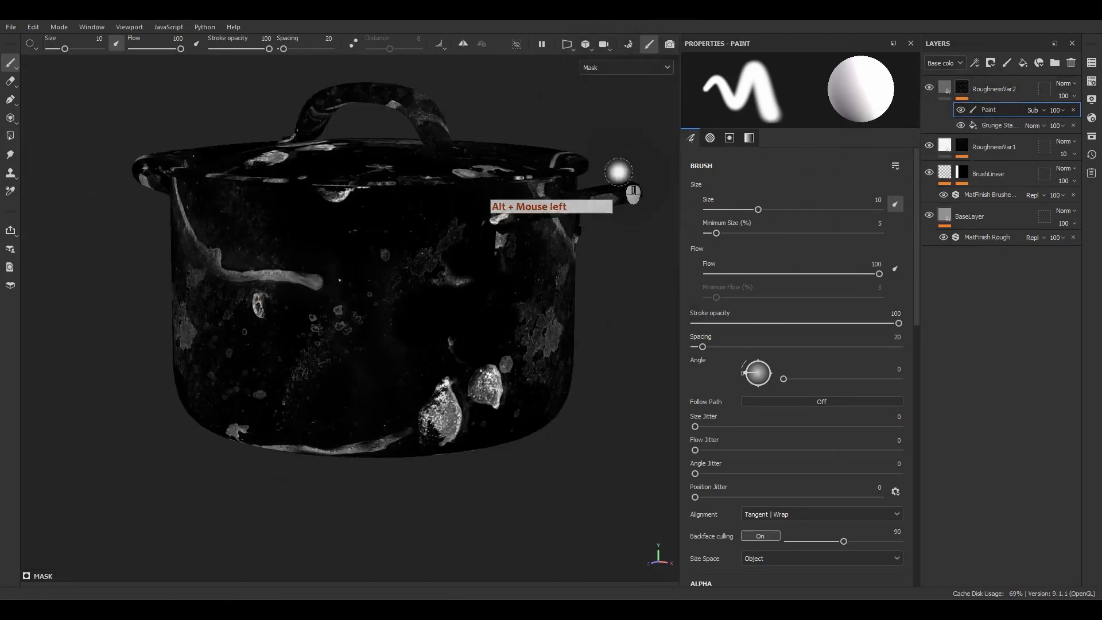
pyautogui.click(1091, 136)
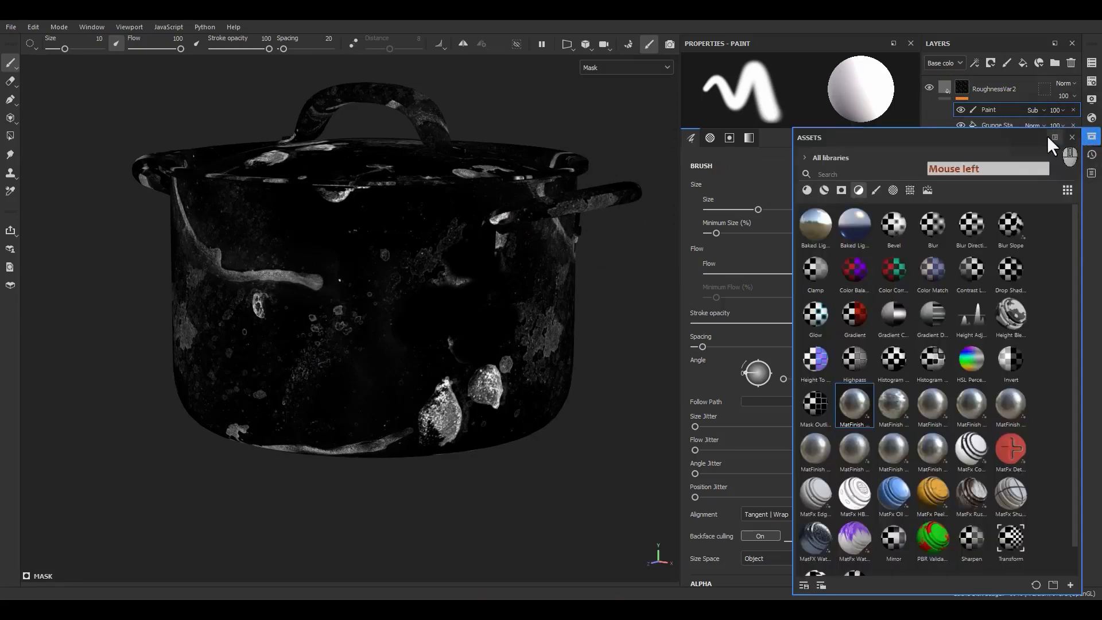
pyautogui.moveTo(1009, 136); pyautogui.dragTo(578, 93)
pyautogui.click(445, 145)
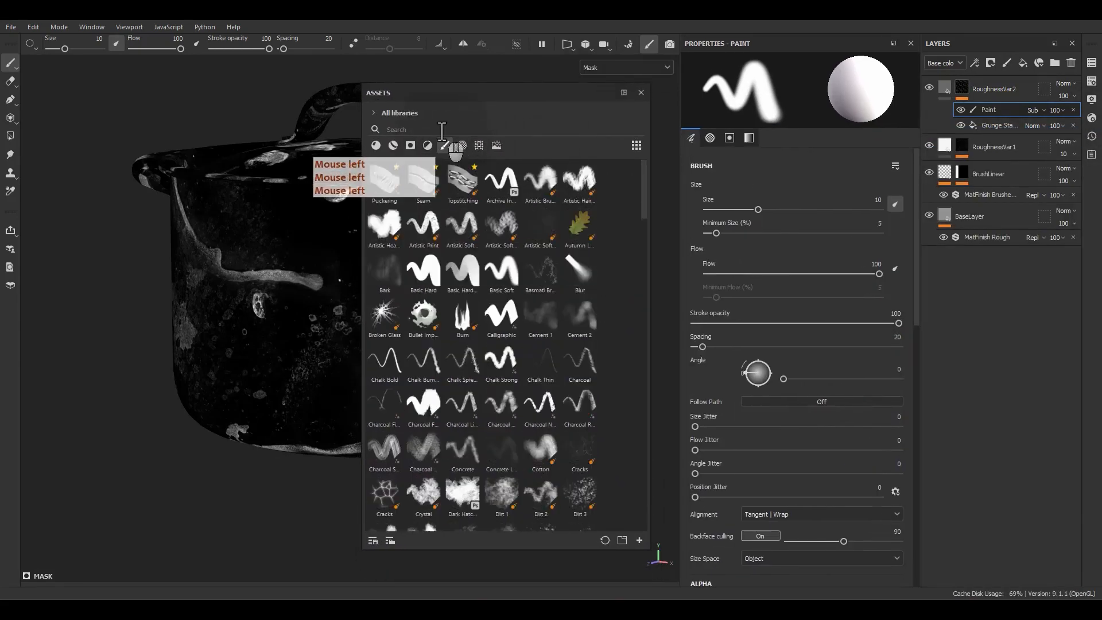
pyautogui.click(444, 129)
pyautogui.write('dirt')
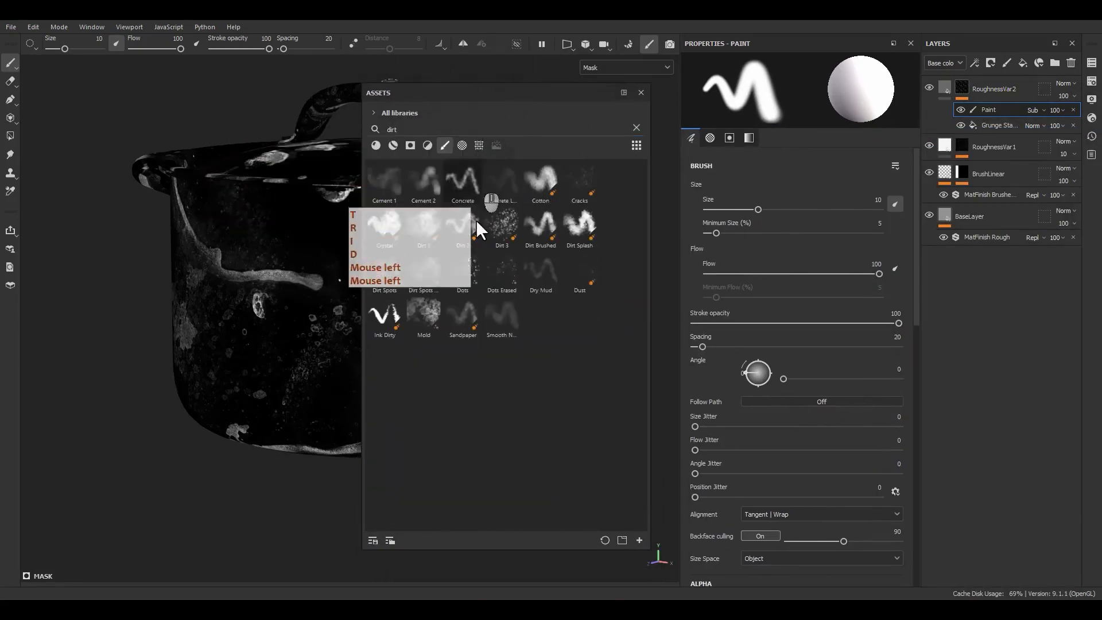
pyautogui.click(545, 223)
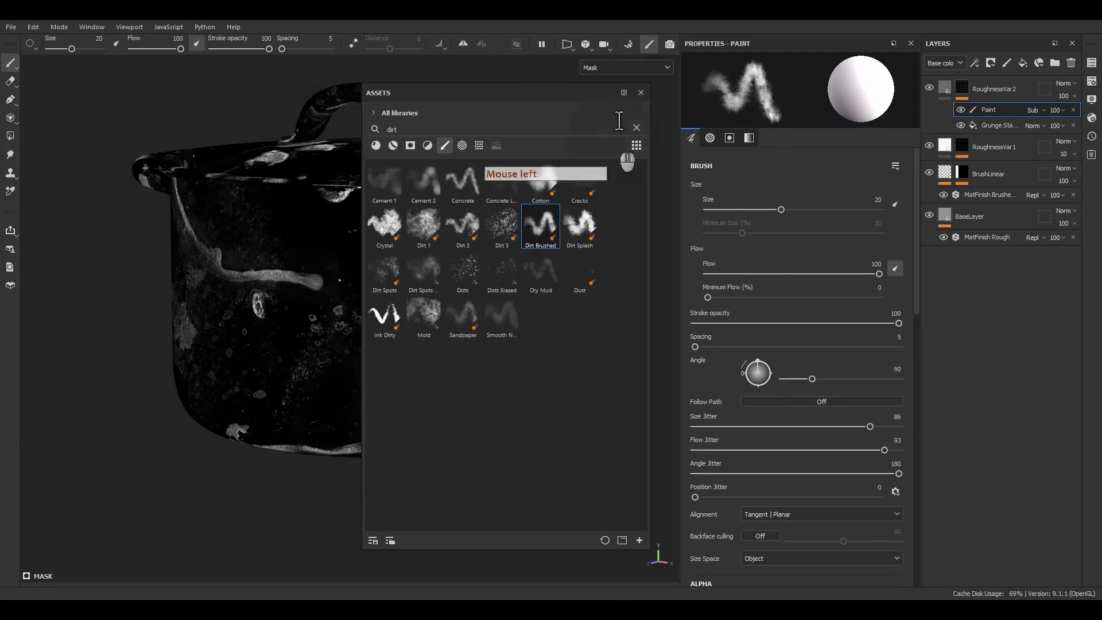
pyautogui.click(641, 92)
# Paint out the mottled and bright marks around the handle in the mask with the size 20 Dirt Brushed brush.
pyautogui.scroll(3, 445, 287)
pyautogui.scroll(5, 445, 287)
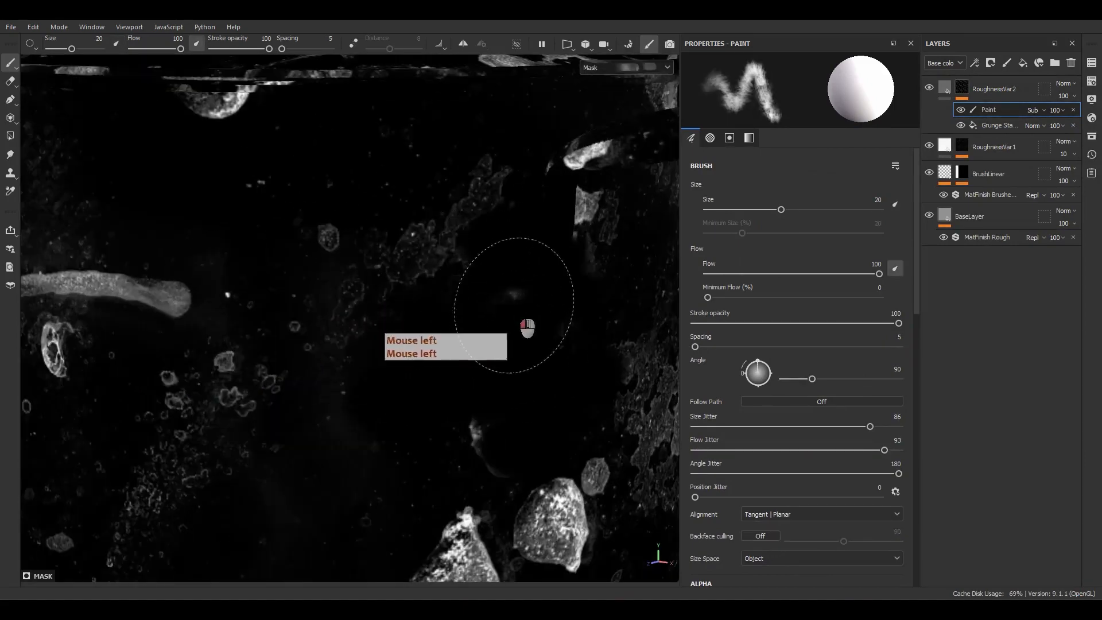
pyautogui.moveTo(514, 179)
pyautogui.mouseDown()
pyautogui.moveTo(598, 184)
pyautogui.moveTo(556, 228)
pyautogui.moveTo(580, 219)
pyautogui.mouseUp()
pyautogui.moveTo(463, 352)
pyautogui.mouseDown()
pyautogui.moveTo(474, 432)
pyautogui.moveTo(458, 444)
pyautogui.mouseUp()
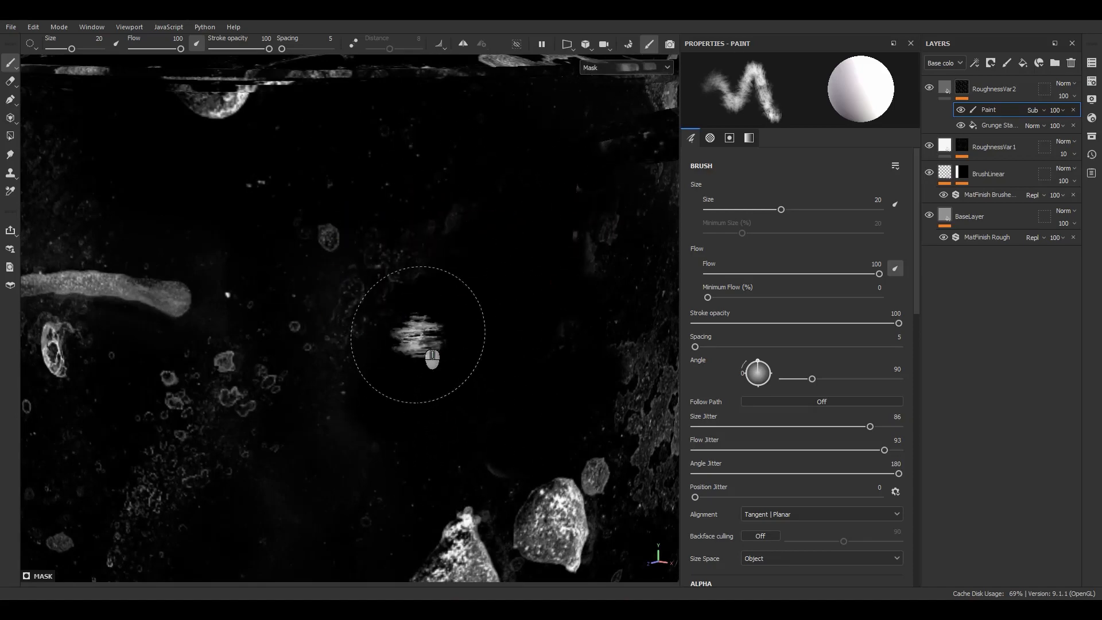
# Enlarge the brush to 52.6, fade the end of the leak streak in the mask and return to the material display.
pyautogui.keyDown('alt'); pyautogui.moveTo(418, 335); pyautogui.dragTo(258, 247, button='middle'); pyautogui.keyUp('alt')
pyautogui.keyDown('alt'); pyautogui.moveTo(259, 247); pyautogui.dragTo(276, 265); pyautogui.keyUp('alt')
pyautogui.keyDown('alt'); pyautogui.moveTo(276, 264); pyautogui.dragTo(261, 235, button='right'); pyautogui.keyUp('alt')
pyautogui.keyDown('alt'); pyautogui.moveTo(261, 236); pyautogui.dragTo(456, 225); pyautogui.keyUp('alt')
pyautogui.keyDown('alt'); pyautogui.moveTo(456, 225); pyautogui.dragTo(481, 299, button='middle'); pyautogui.keyUp('alt')
pyautogui.keyDown('alt'); pyautogui.moveTo(481, 300); pyautogui.dragTo(477, 287); pyautogui.keyUp('alt')
pyautogui.moveTo(462, 247)
pyautogui.mouseDown()
pyautogui.moveTo(414, 244)
pyautogui.moveTo(457, 289)
pyautogui.mouseUp()
pyautogui.keyDown('ctrl'); pyautogui.moveTo(457, 313); pyautogui.dragTo(537, 299, button='right'); pyautogui.keyUp('ctrl')
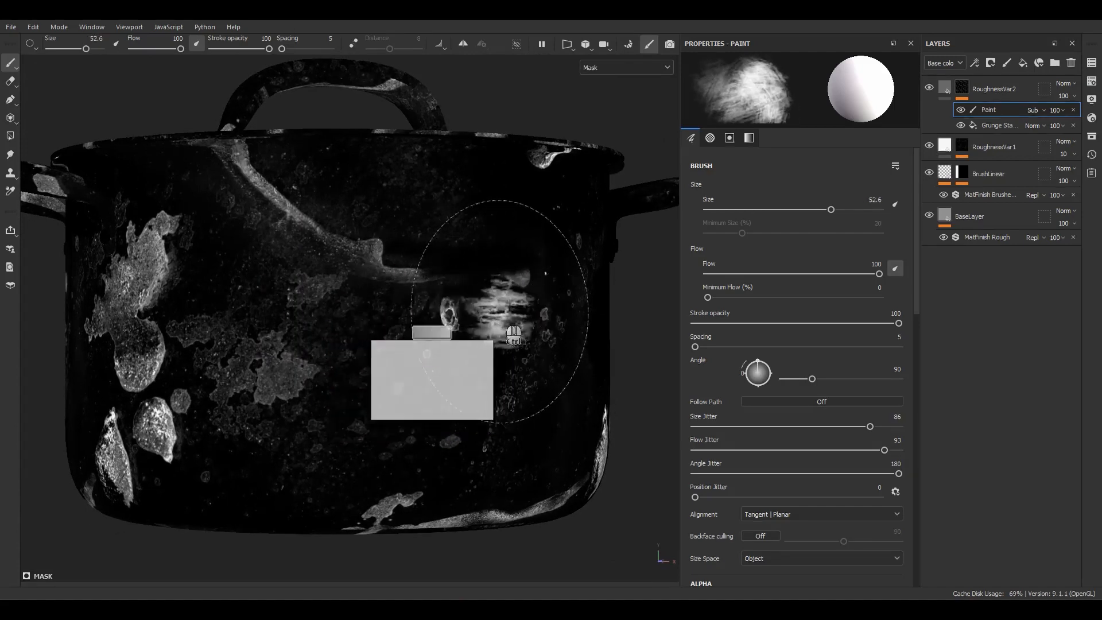
pyautogui.moveTo(458, 307)
pyautogui.mouseDown()
pyautogui.moveTo(525, 281)
pyautogui.moveTo(554, 380)
pyautogui.moveTo(435, 305)
pyautogui.moveTo(270, 248)
pyautogui.moveTo(235, 198)
pyautogui.moveTo(295, 214)
pyautogui.moveTo(352, 351)
pyautogui.moveTo(366, 346)
pyautogui.mouseUp()
pyautogui.press('m')
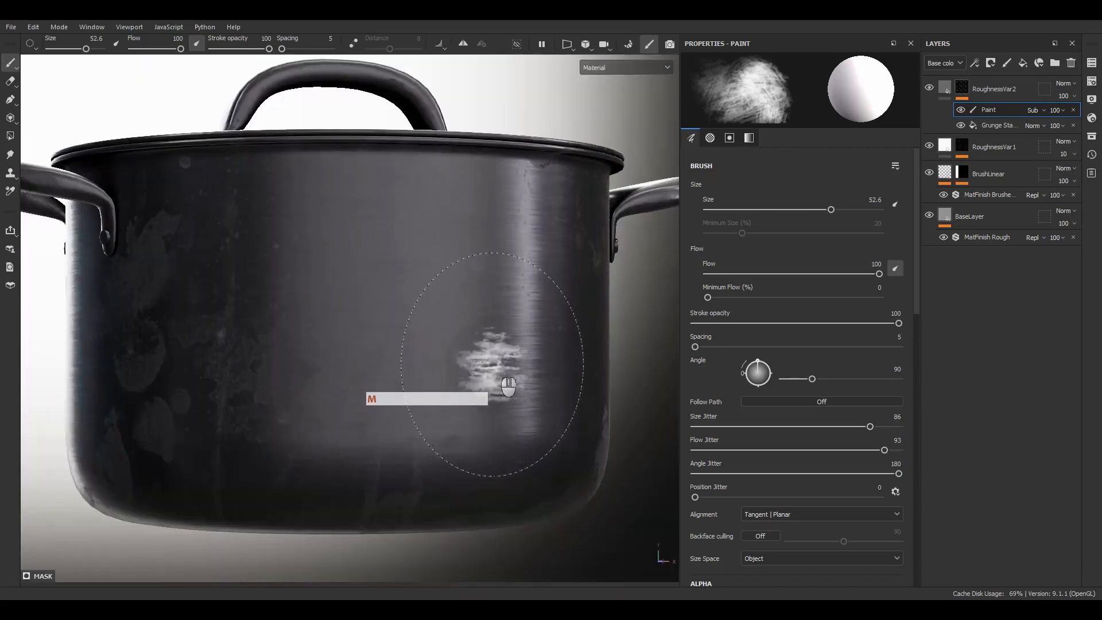
# View the whole pot in the material display and open the environment options in the display settings.
pyautogui.keyDown('alt'); pyautogui.moveTo(339, 380); pyautogui.dragTo(364, 410); pyautogui.keyUp('alt')
pyautogui.moveTo(364, 410)
pyautogui.keyDown('shift'); pyautogui.mouseDown(button='right')
pyautogui.moveTo(373, 413)
pyautogui.moveTo(353, 416)
pyautogui.moveTo(381, 397)
pyautogui.mouseUp(button='right'); pyautogui.keyUp('shift')
pyautogui.moveTo(384, 395)
pyautogui.keyDown('alt'); pyautogui.mouseDown()
pyautogui.moveTo(292, 278)
pyautogui.moveTo(536, 255)
pyautogui.moveTo(371, 349)
pyautogui.moveTo(394, 323)
pyautogui.mouseUp(); pyautogui.keyUp('alt')
pyautogui.keyDown('alt'); pyautogui.moveTo(454, 264); pyautogui.dragTo(471, 268, button='middle'); pyautogui.keyUp('alt')
pyautogui.moveTo(471, 268)
pyautogui.keyDown('alt'); pyautogui.mouseDown()
pyautogui.moveTo(486, 313)
pyautogui.moveTo(459, 301)
pyautogui.moveTo(473, 269)
pyautogui.mouseUp(); pyautogui.keyUp('alt')
pyautogui.click(1093, 100)
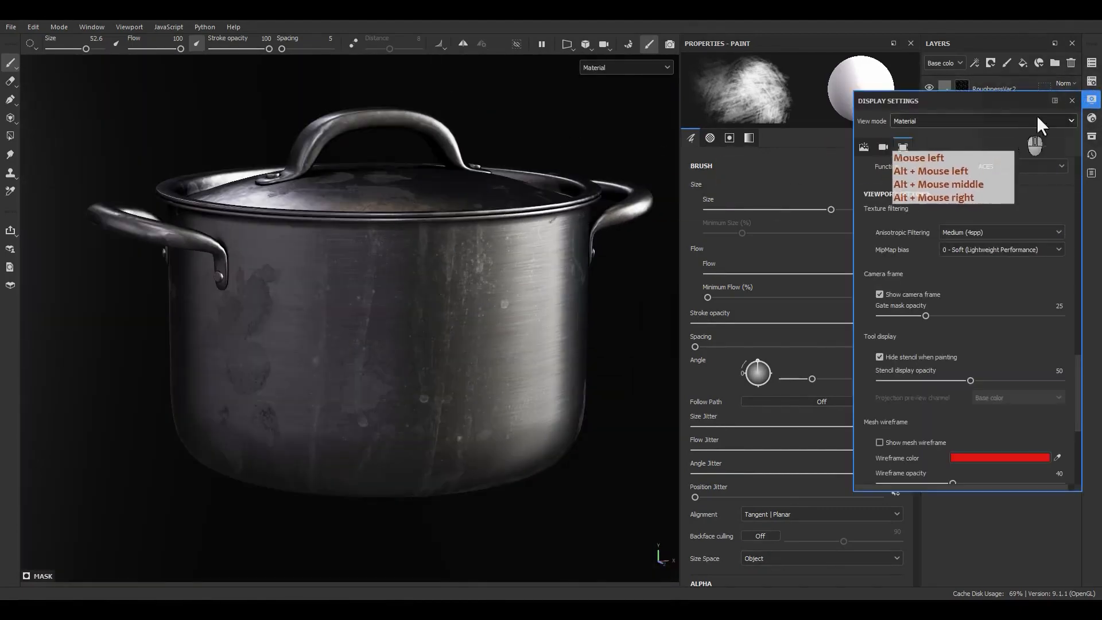
pyautogui.click(1093, 101)
pyautogui.click(1092, 118)
pyautogui.click(1091, 117)
pyautogui.click(1092, 102)
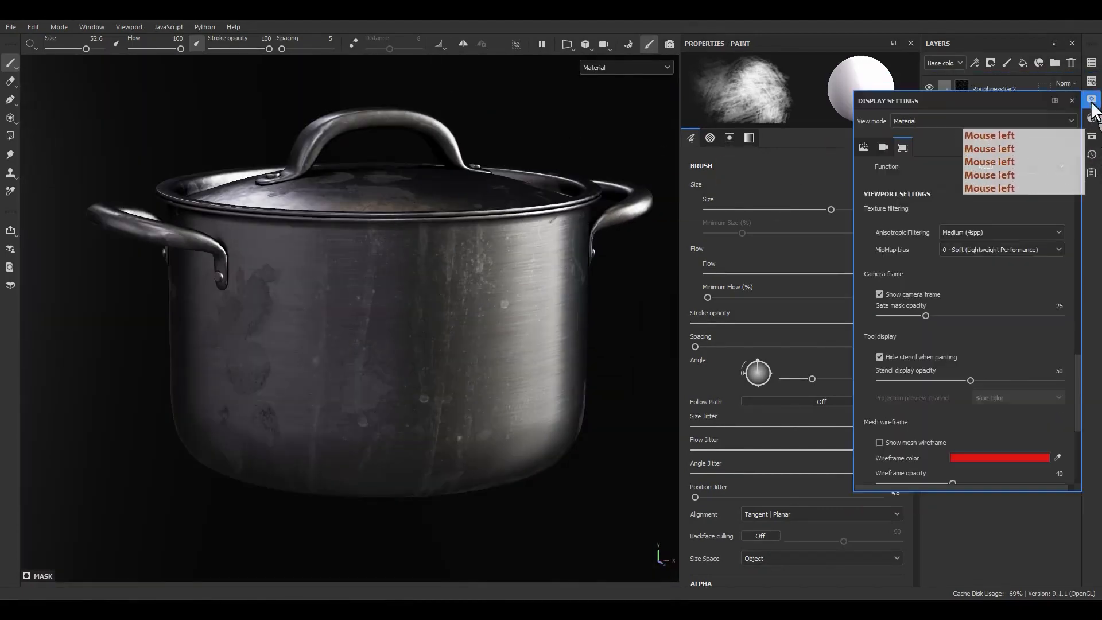
pyautogui.scroll(3, 973, 201)
pyautogui.click(862, 148)
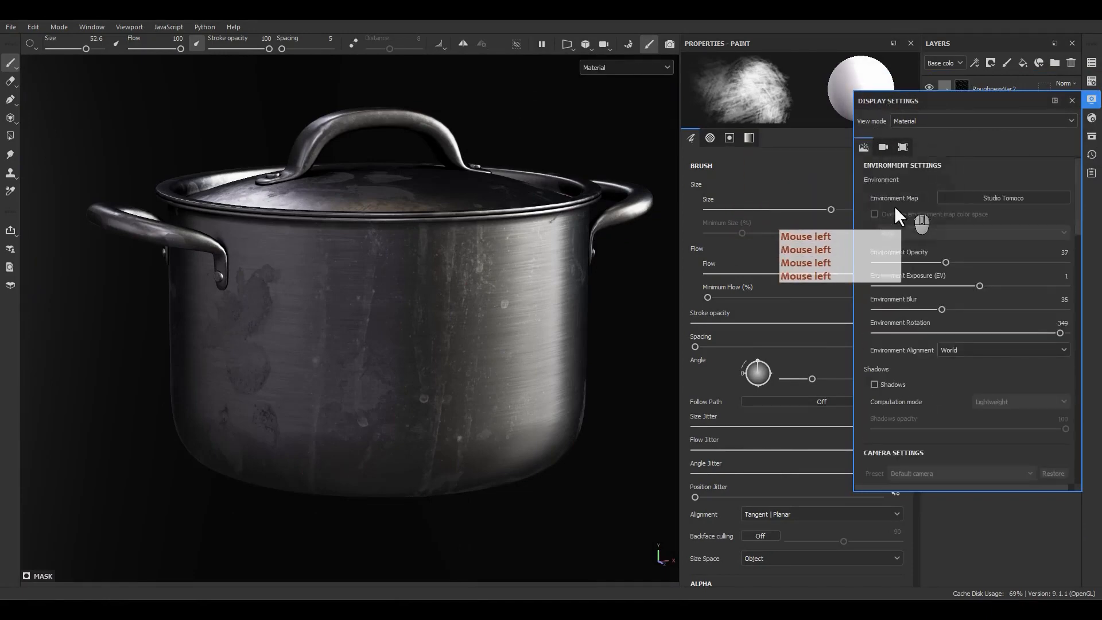
# Try several environment maps, including Atelier, Bonifacio Aragon Stairs and Bus Garage, and rotate the lighting around the pot.
pyautogui.click(970, 199)
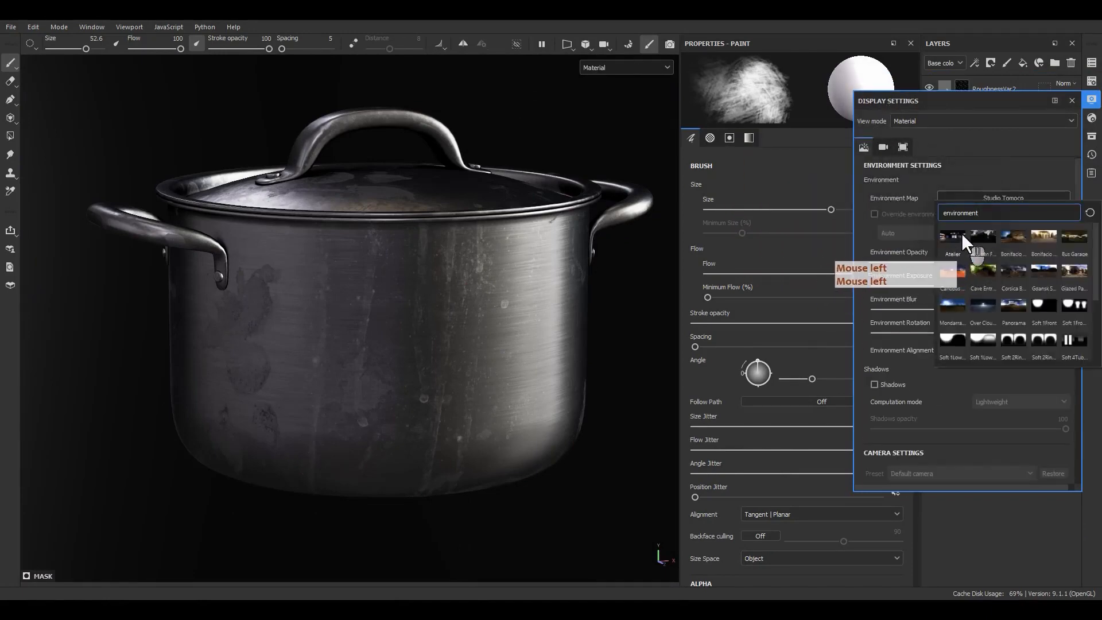
pyautogui.click(962, 233)
pyautogui.keyDown('shift'); pyautogui.moveTo(608, 345); pyautogui.dragTo(517, 351, button='right'); pyautogui.keyUp('shift')
pyautogui.click(965, 200)
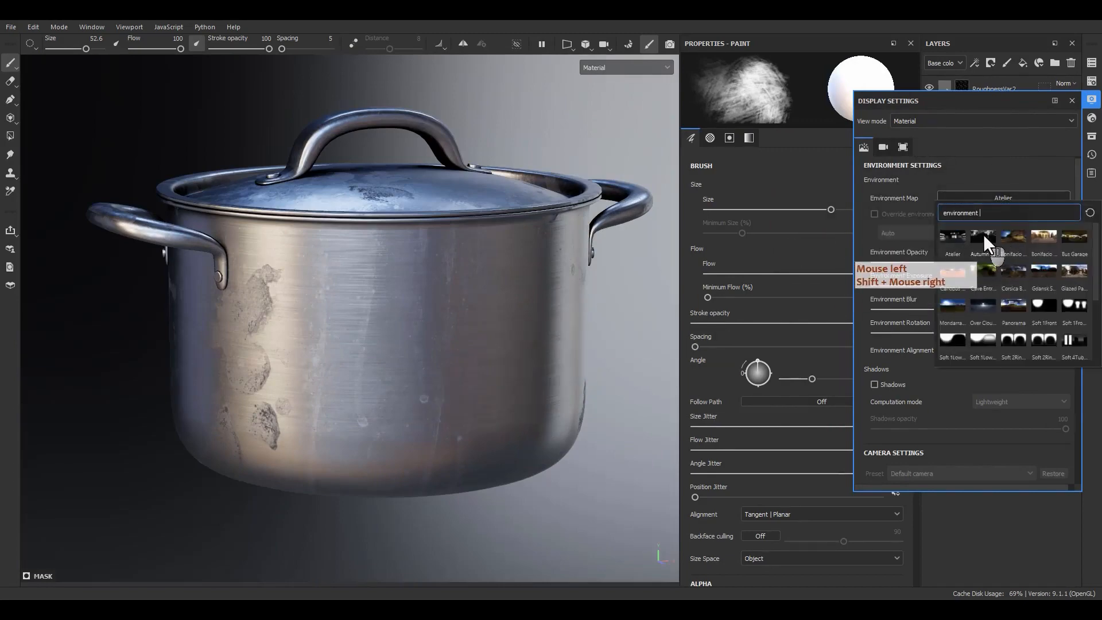
pyautogui.click(984, 233)
pyautogui.click(992, 198)
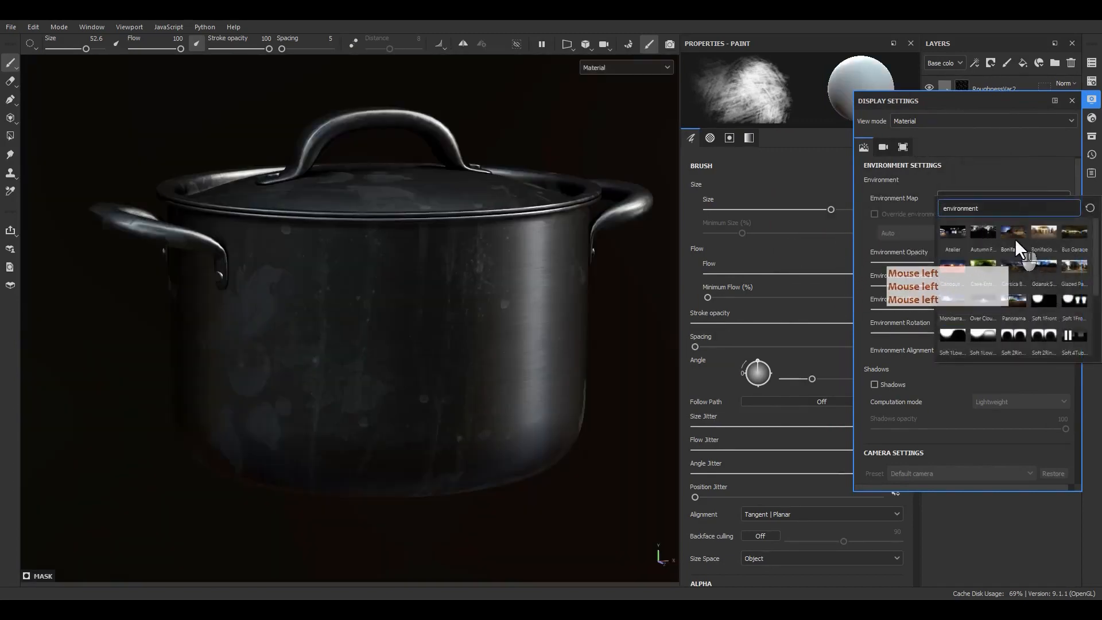
pyautogui.click(1014, 236)
pyautogui.click(997, 195)
pyautogui.click(1069, 231)
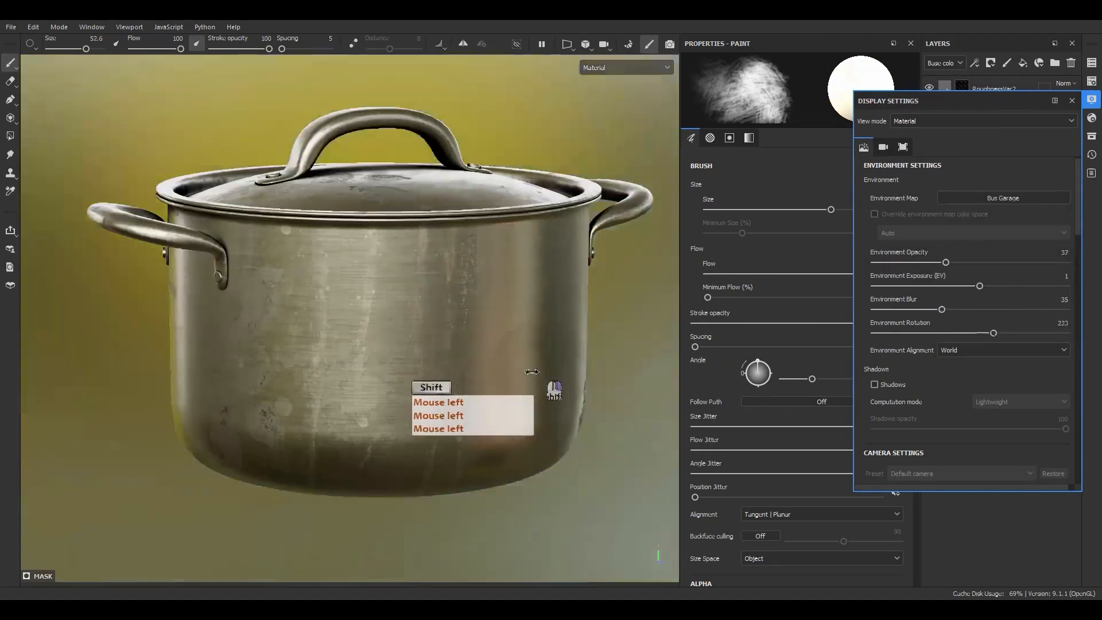
pyautogui.keyDown('shift'); pyautogui.moveTo(525, 381); pyautogui.dragTo(519, 382, button='right'); pyautogui.keyUp('shift')
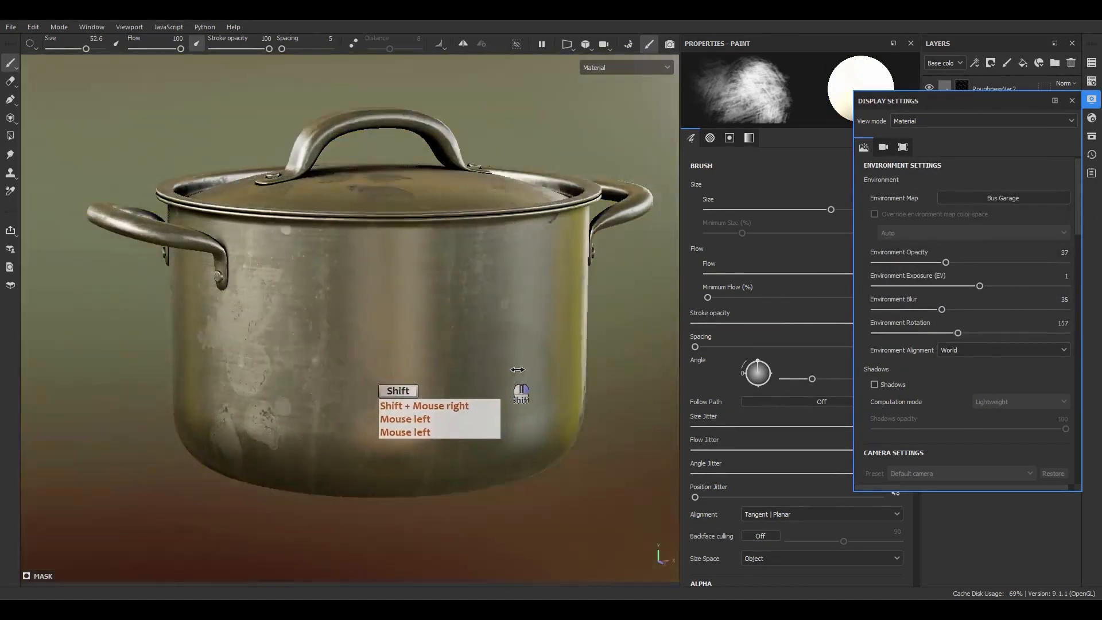
# Light the scene with the Glazed Patio environment map at rotation 139 and environment opacity 11.
pyautogui.click(1013, 198)
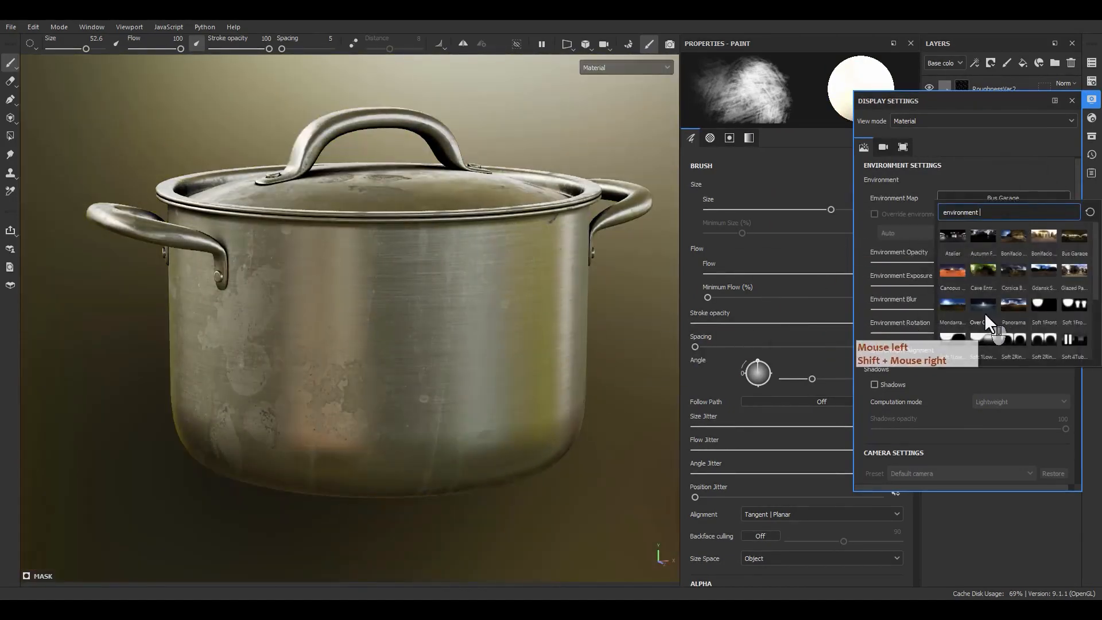
pyautogui.click(1069, 271)
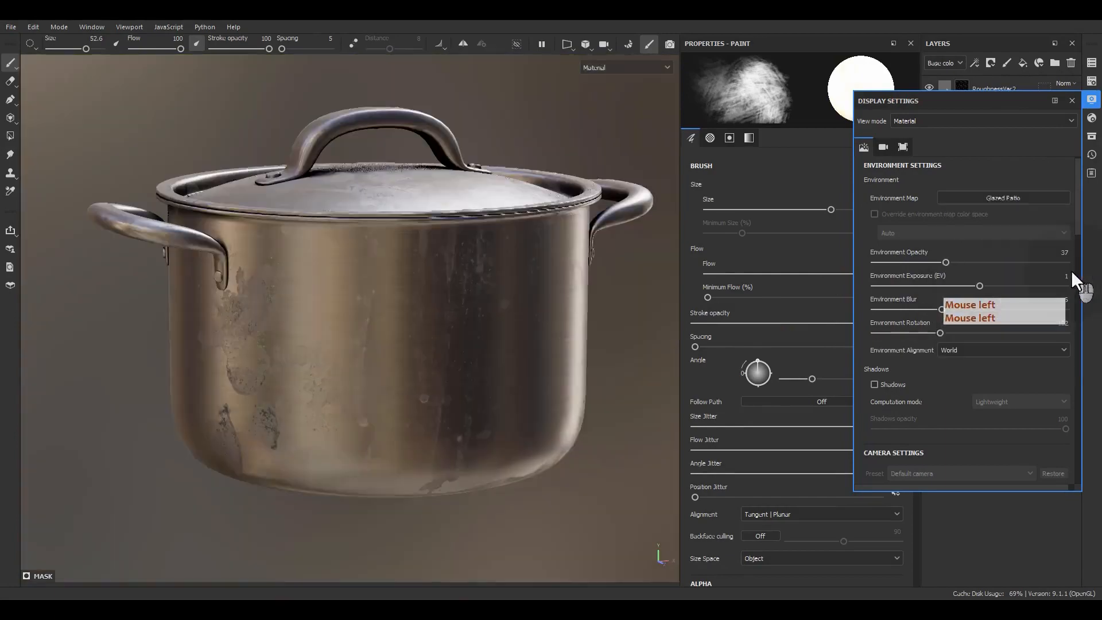
pyautogui.moveTo(490, 352)
pyautogui.keyDown('shift'); pyautogui.mouseDown(button='right')
pyautogui.moveTo(535, 350)
pyautogui.moveTo(485, 359)
pyautogui.mouseUp(button='right'); pyautogui.keyUp('shift')
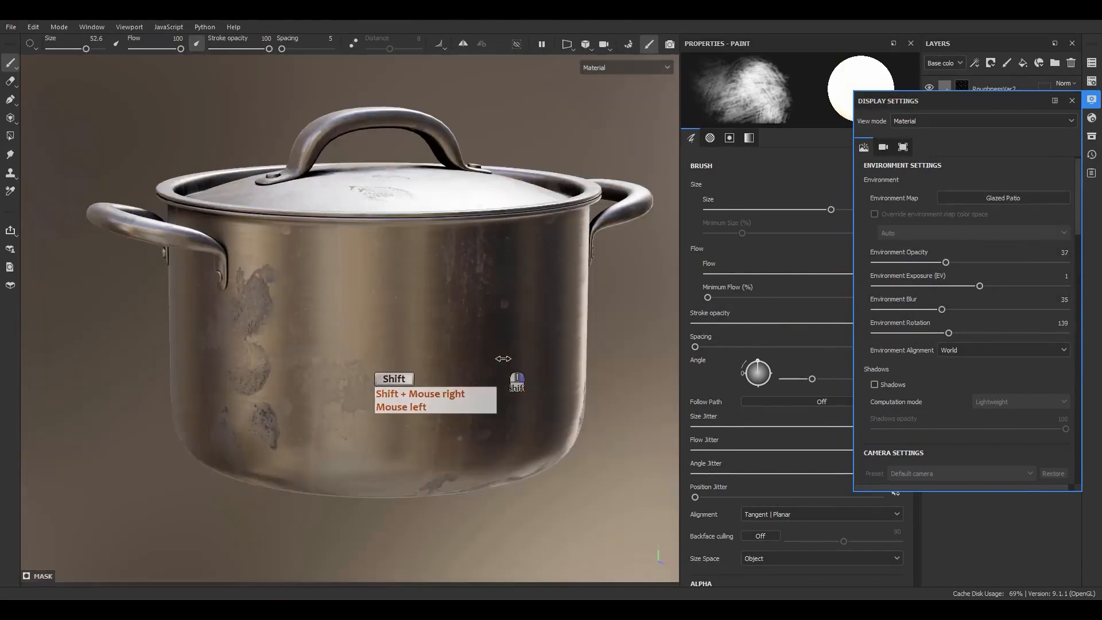
pyautogui.keyDown('alt'); pyautogui.moveTo(485, 358); pyautogui.dragTo(603, 314); pyautogui.keyUp('alt')
pyautogui.keyDown('alt'); pyautogui.moveTo(603, 314); pyautogui.dragTo(627, 293, button='middle'); pyautogui.keyUp('alt')
pyautogui.keyDown('alt'); pyautogui.moveTo(627, 293); pyautogui.dragTo(494, 336); pyautogui.keyUp('alt')
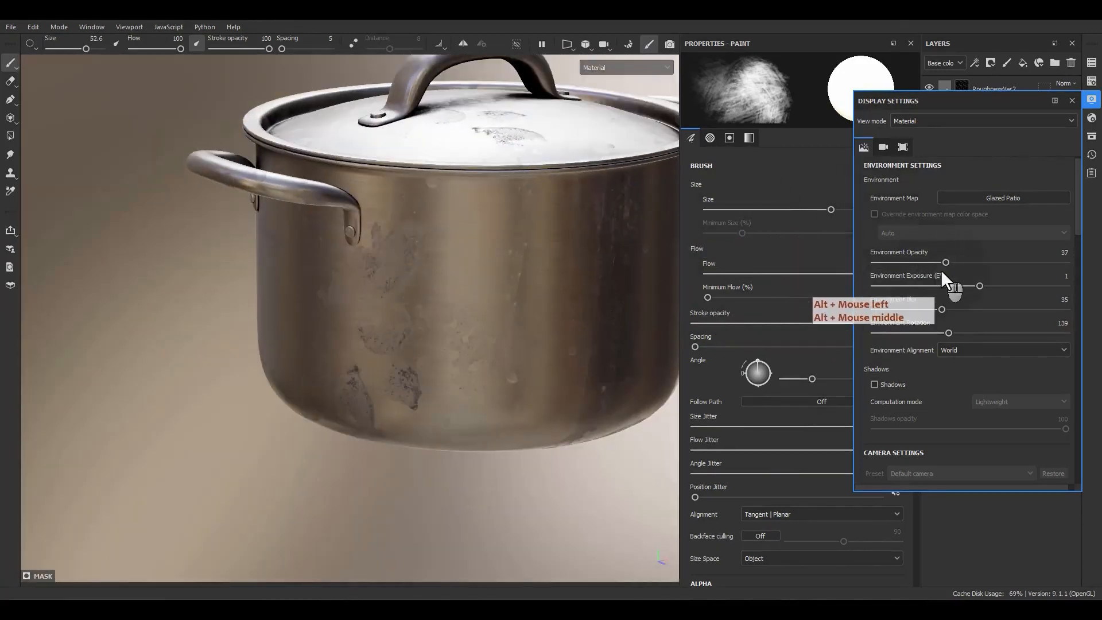
pyautogui.moveTo(945, 263); pyautogui.dragTo(896, 264)
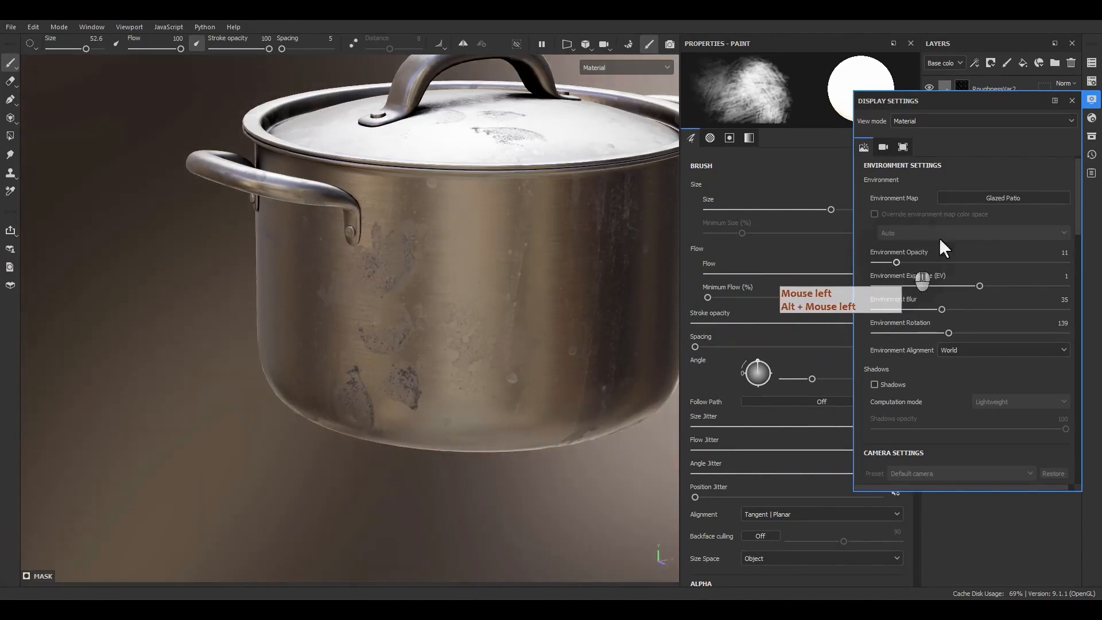
pyautogui.click(1072, 101)
# Fade the stains beside and below the side handle in the mask with the size 52.6 Dirt Brushed brush.
pyautogui.scroll(2, 457, 317)
pyautogui.keyDown('alt'); pyautogui.moveTo(457, 317); pyautogui.dragTo(367, 269); pyautogui.keyUp('alt')
pyautogui.scroll(3, 364, 268)
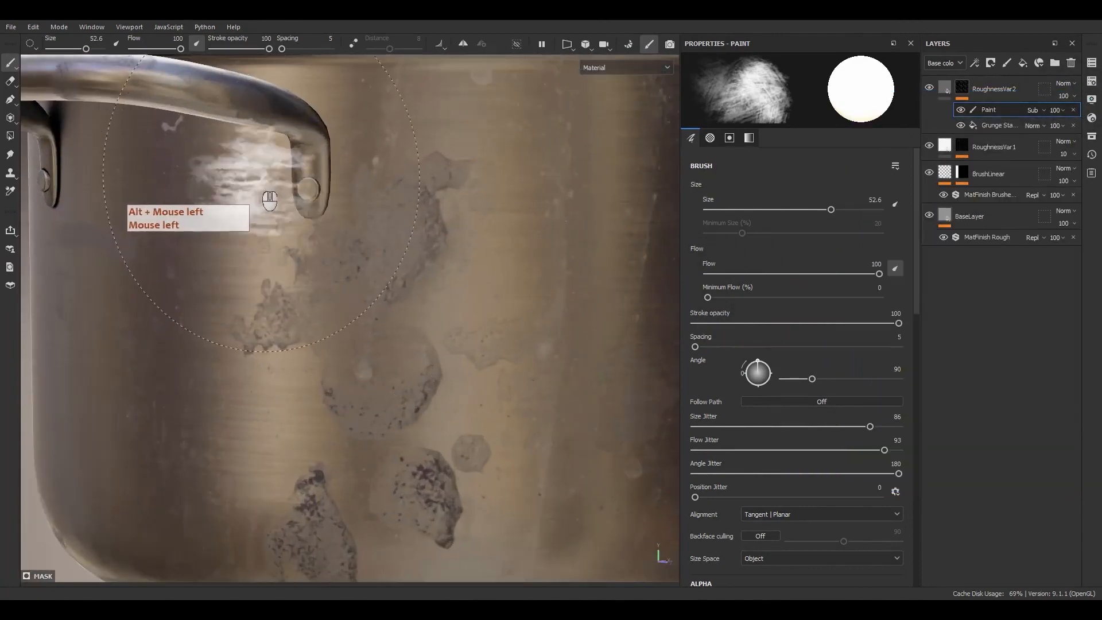
pyautogui.moveTo(250, 341); pyautogui.dragTo(276, 337)
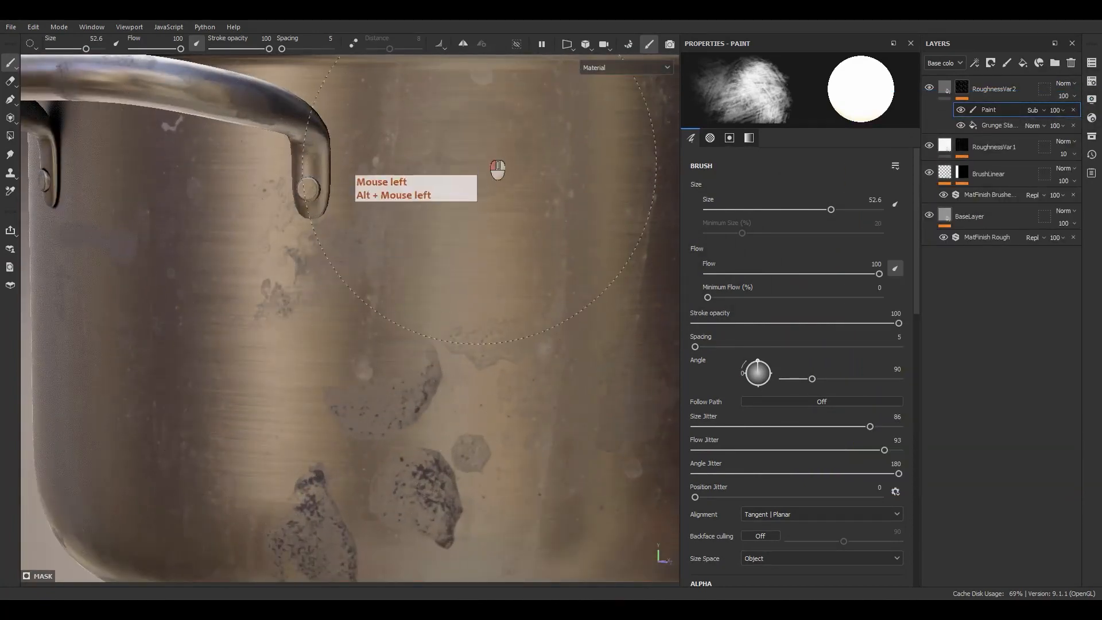
pyautogui.moveTo(479, 167); pyautogui.dragTo(505, 198)
pyautogui.keyDown('alt'); pyautogui.moveTo(527, 245); pyautogui.dragTo(551, 135, button='middle'); pyautogui.keyUp('alt')
pyautogui.keyDown('alt'); pyautogui.moveTo(549, 140); pyautogui.dragTo(517, 161); pyautogui.keyUp('alt')
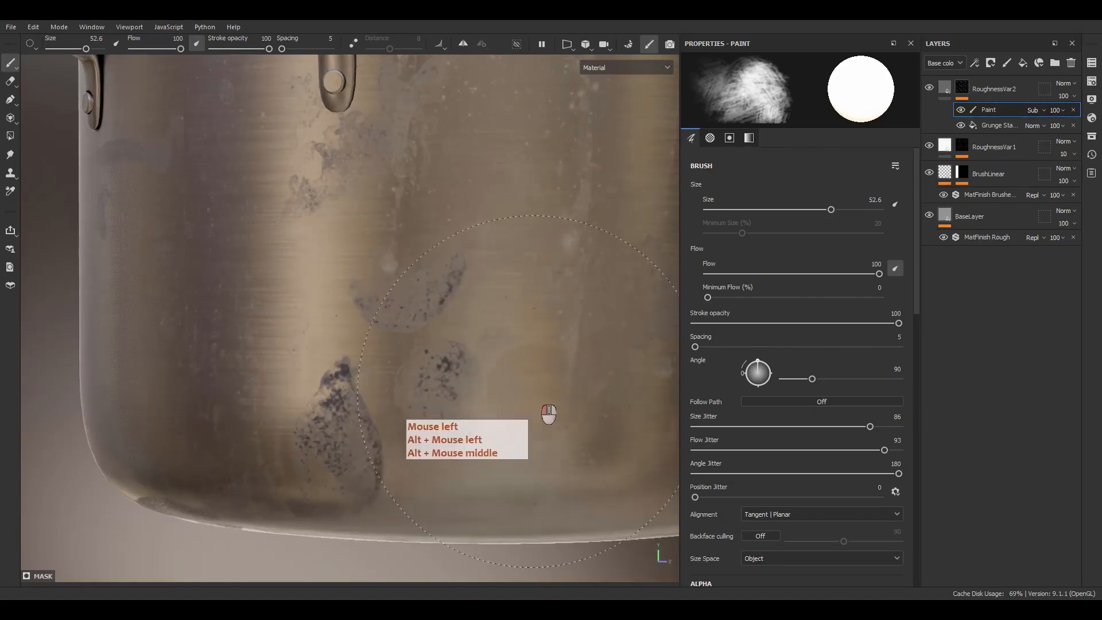
# Soften the round stains on the lower side of the pot with the same brush.
pyautogui.scroll(-5, 546, 389)
pyautogui.moveTo(495, 426)
pyautogui.mouseDown()
pyautogui.moveTo(526, 387)
pyautogui.moveTo(574, 427)
pyautogui.moveTo(627, 409)
pyautogui.mouseUp()
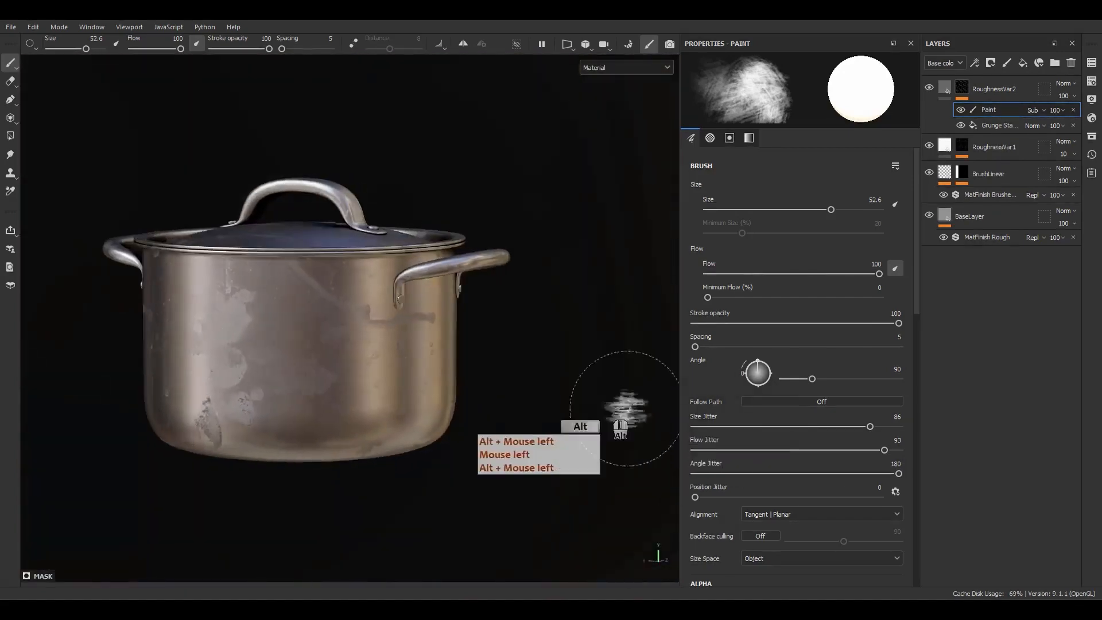
pyautogui.keyDown('alt'); pyautogui.moveTo(500, 372); pyautogui.dragTo(557, 376); pyautogui.keyUp('alt')
pyautogui.scroll(5, 437, 304)
pyautogui.moveTo(453, 290); pyautogui.dragTo(491, 288)
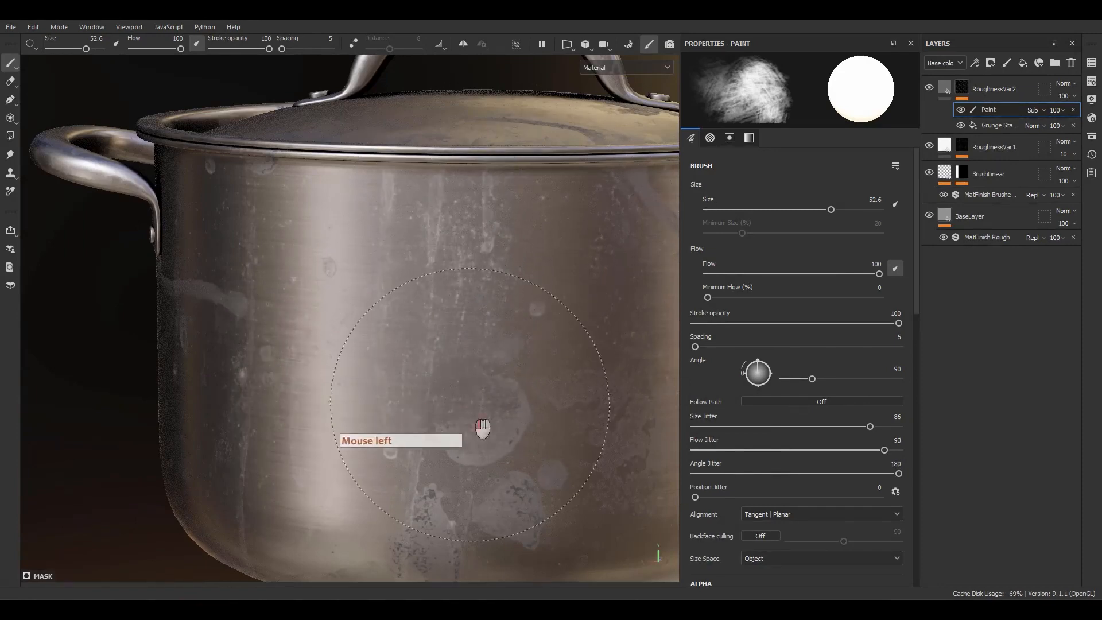
pyautogui.moveTo(367, 464); pyautogui.dragTo(405, 432)
# Examine the base, lid, handles and sides of the pot to check the stain distribution from several angles.
pyautogui.keyDown('alt'); pyautogui.moveTo(465, 367); pyautogui.dragTo(564, 236, button='middle'); pyautogui.keyUp('alt')
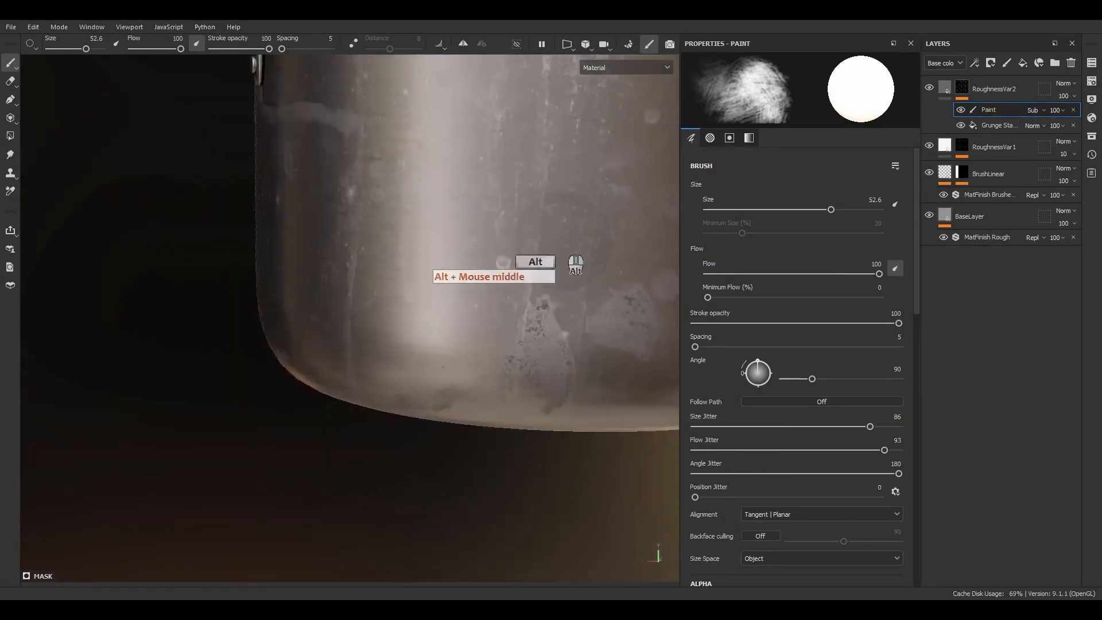
pyautogui.keyDown('alt'); pyautogui.moveTo(428, 227); pyautogui.dragTo(512, 251); pyautogui.keyUp('alt')
pyautogui.keyDown('alt'); pyautogui.moveTo(517, 252); pyautogui.dragTo(493, 330, button='middle'); pyautogui.keyUp('alt')
pyautogui.moveTo(454, 339)
pyautogui.keyDown('alt'); pyautogui.mouseDown()
pyautogui.moveTo(507, 343)
pyautogui.moveTo(651, 309)
pyautogui.moveTo(544, 264)
pyautogui.moveTo(470, 351)
pyautogui.mouseUp(); pyautogui.keyUp('alt')
pyautogui.keyDown('alt'); pyautogui.moveTo(470, 352); pyautogui.dragTo(427, 276, button='right'); pyautogui.keyUp('alt')
pyautogui.keyDown('alt'); pyautogui.moveTo(428, 276); pyautogui.dragTo(399, 369, button='middle'); pyautogui.keyUp('alt')
pyautogui.keyDown('alt'); pyautogui.moveTo(399, 370); pyautogui.dragTo(405, 282); pyautogui.keyUp('alt')
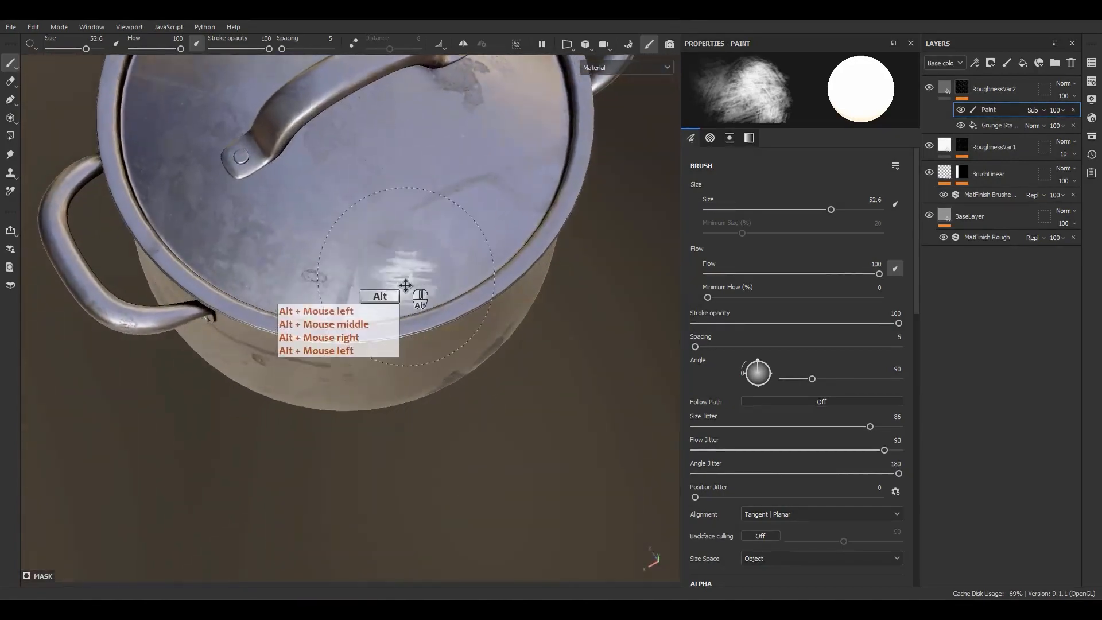
pyautogui.keyDown('alt'); pyautogui.moveTo(406, 282); pyautogui.dragTo(393, 381, button='middle'); pyautogui.keyUp('alt')
pyautogui.keyDown('alt'); pyautogui.moveTo(393, 382); pyautogui.dragTo(353, 450); pyautogui.keyUp('alt')
pyautogui.keyDown('alt'); pyautogui.moveTo(389, 316); pyautogui.dragTo(351, 436, button='middle'); pyautogui.keyUp('alt')
pyautogui.keyDown('alt'); pyautogui.moveTo(351, 436); pyautogui.dragTo(424, 400); pyautogui.keyUp('alt')
pyautogui.keyDown('alt'); pyautogui.moveTo(424, 400); pyautogui.dragTo(407, 135, button='right'); pyautogui.keyUp('alt')
pyautogui.keyDown('alt'); pyautogui.moveTo(407, 135); pyautogui.dragTo(425, 204, button='middle'); pyautogui.keyUp('alt')
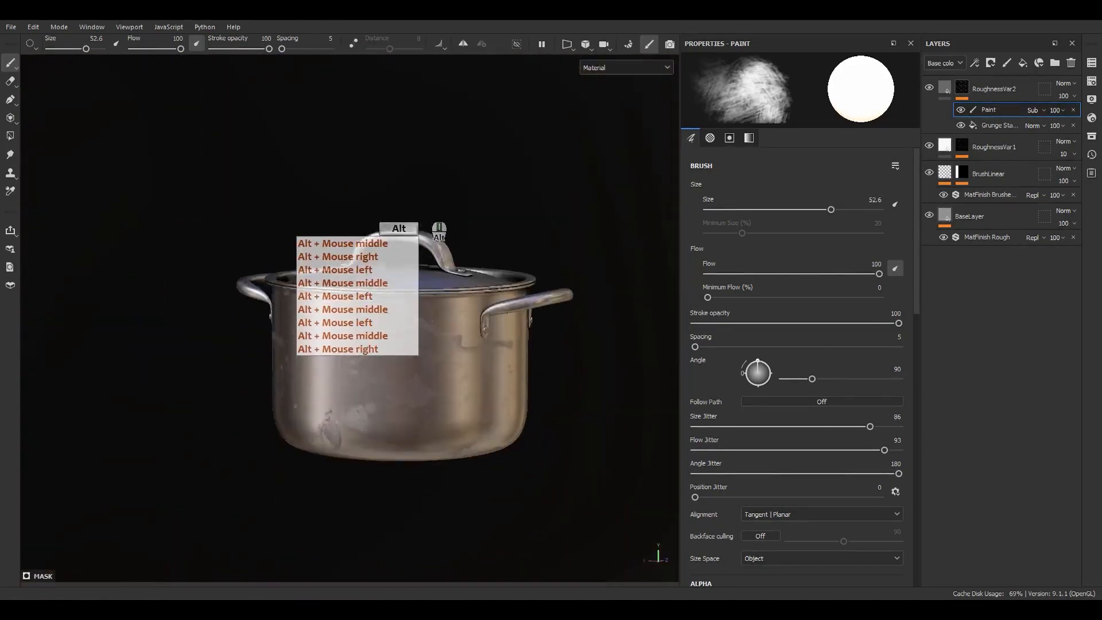
pyautogui.keyDown('alt'); pyautogui.moveTo(424, 204); pyautogui.dragTo(382, 248); pyautogui.keyUp('alt')
pyautogui.keyDown('alt'); pyautogui.moveTo(382, 249); pyautogui.dragTo(456, 474, button='right'); pyautogui.keyUp('alt')
pyautogui.keyDown('alt'); pyautogui.moveTo(456, 474); pyautogui.dragTo(395, 305, button='middle'); pyautogui.keyUp('alt')
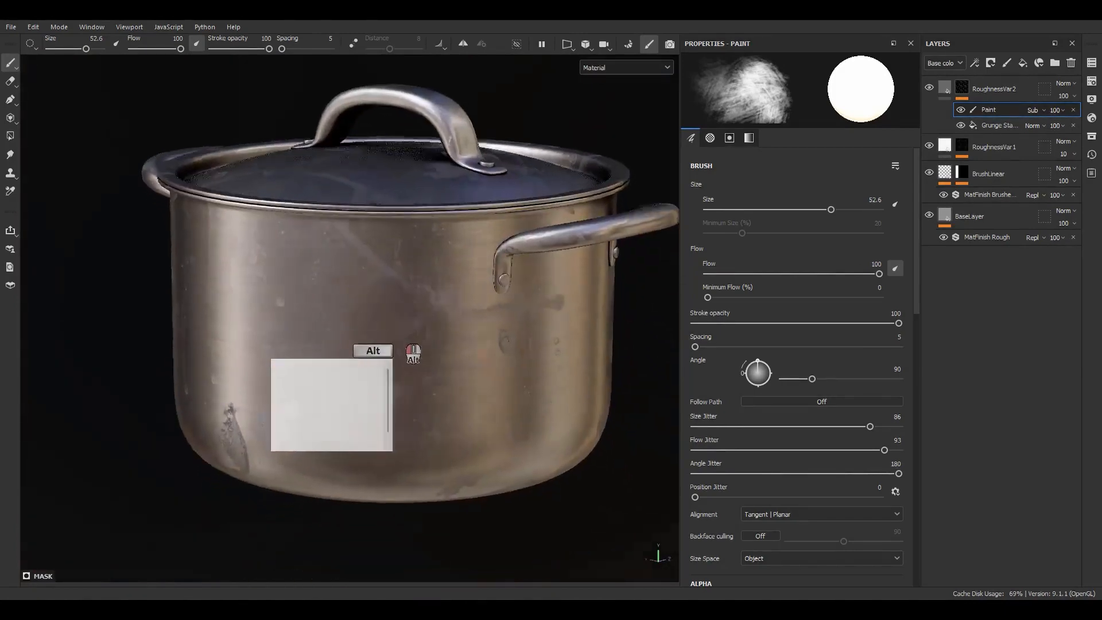
pyautogui.keyDown('alt'); pyautogui.moveTo(395, 305); pyautogui.dragTo(456, 382); pyautogui.keyUp('alt')
pyautogui.keyDown('alt'); pyautogui.moveTo(457, 382); pyautogui.dragTo(424, 336, button='middle'); pyautogui.keyUp('alt')
pyautogui.keyDown('alt'); pyautogui.moveTo(424, 335); pyautogui.dragTo(415, 277, button='right'); pyautogui.keyUp('alt')
pyautogui.keyDown('alt'); pyautogui.moveTo(415, 277); pyautogui.dragTo(376, 246); pyautogui.keyUp('alt')
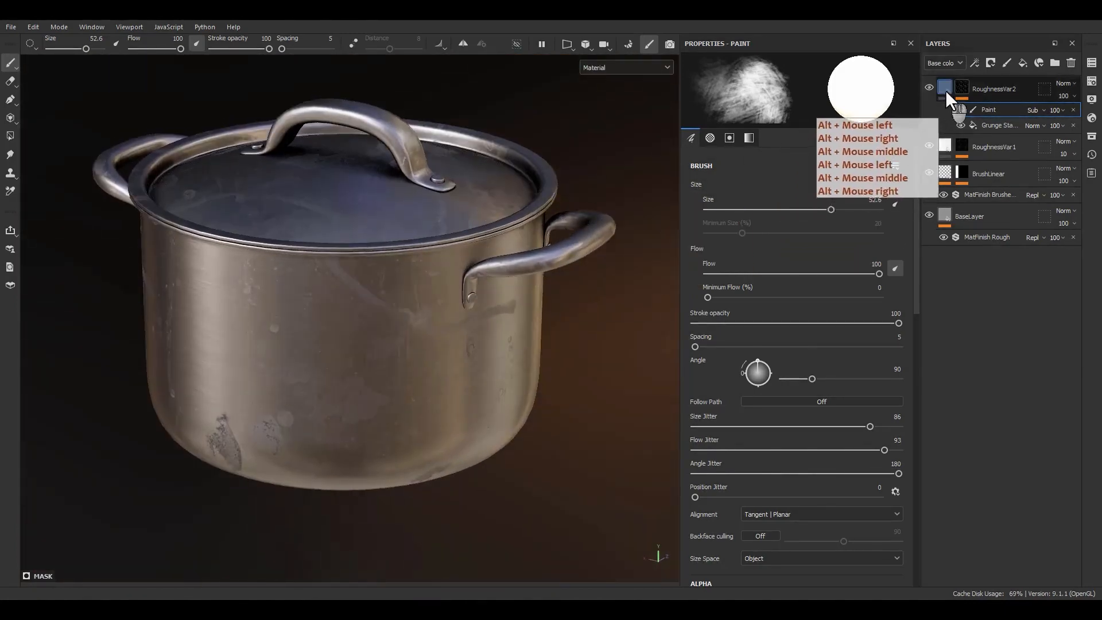
# Add a fill layer above RoughnessVar2 and name it ColorVar1.
pyautogui.click(1023, 62)
pyautogui.click(997, 91)
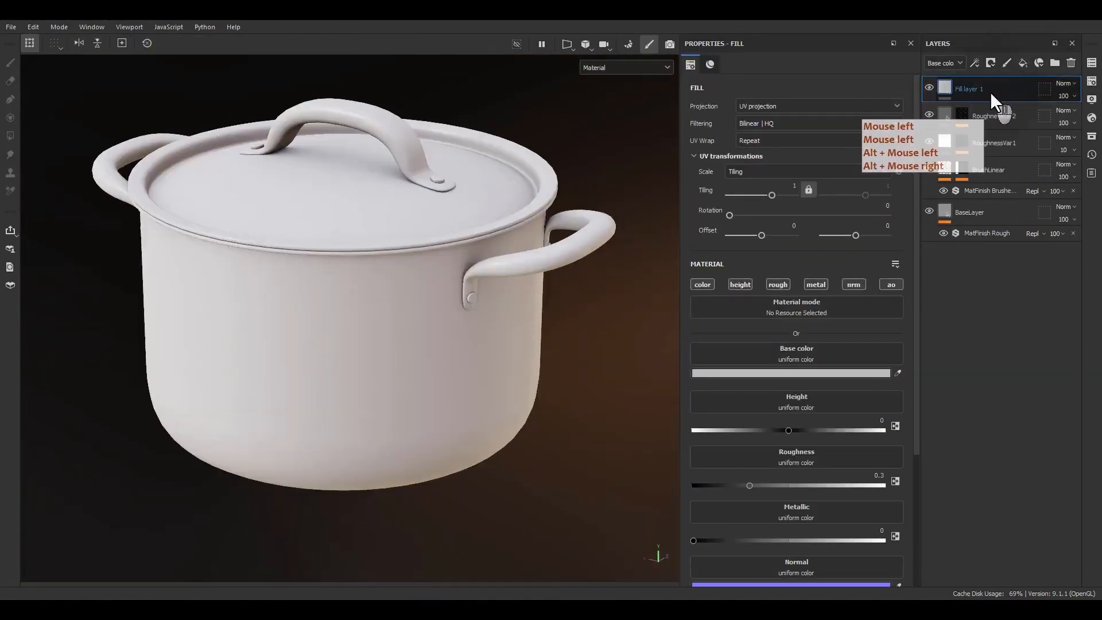
pyautogui.doubleClick(972, 89)
pyautogui.write('lor')
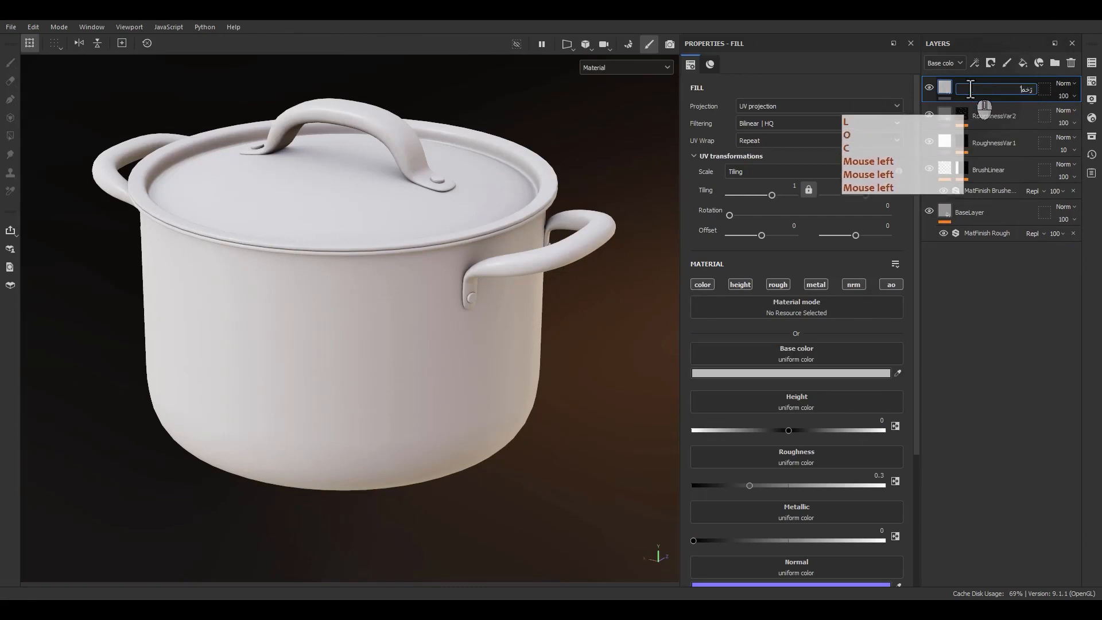
pyautogui.hotkey('ctrl', 'a')
pyautogui.write('ColorVa')
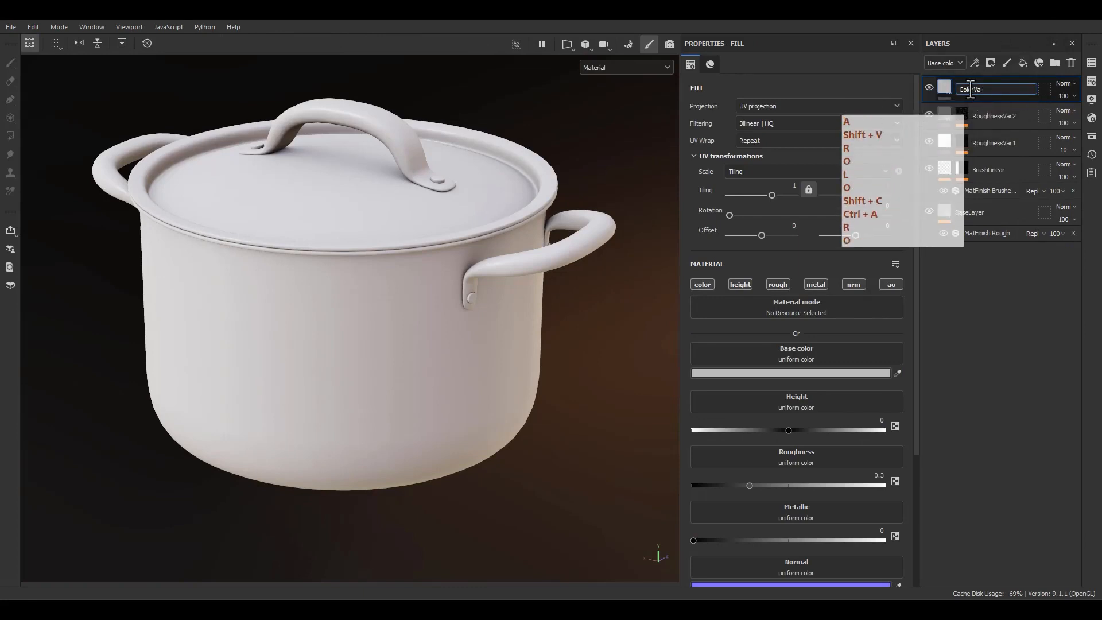
pyautogui.write('r1')
pyautogui.press('Return')
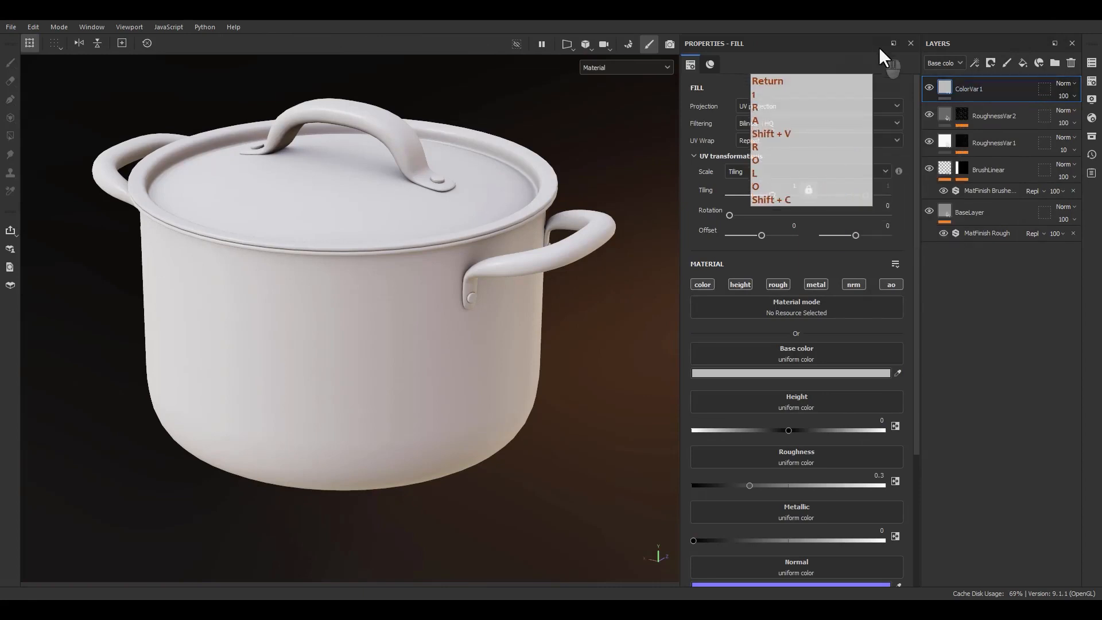